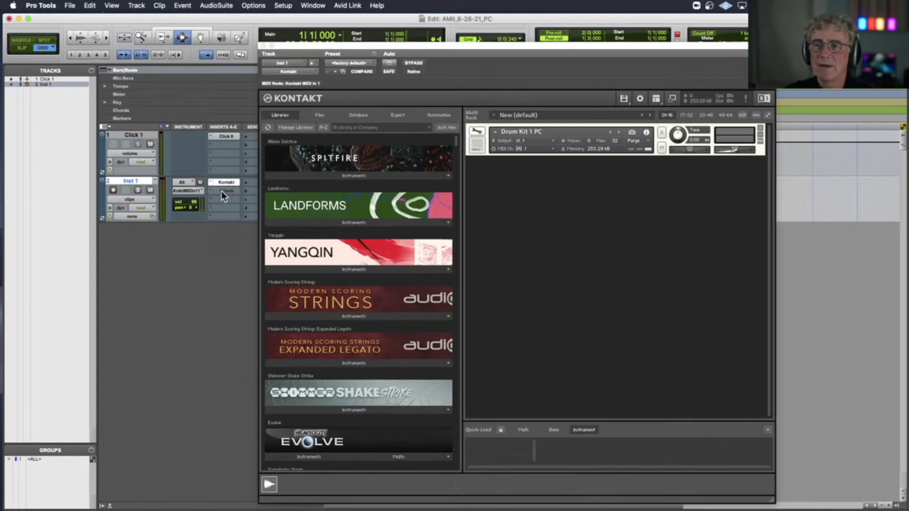
Make the D-Verb plug-in insert on the Inst 1 track active.
{"action": "left_click", "coordinate": [225, 190]}
{"action": "right_click", "coordinate": [224, 189]}
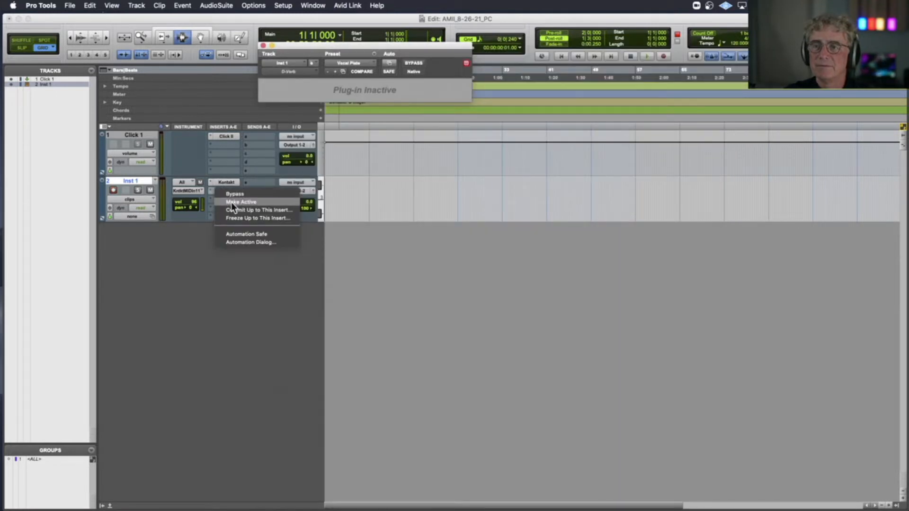
{"action": "left_click", "coordinate": [231, 203]}
Open Kontakt on the Inst 1 track, view the Drum Kit 1 PC instrument in edit mode, and remove it from the rack.
{"action": "left_click", "coordinate": [220, 183]}
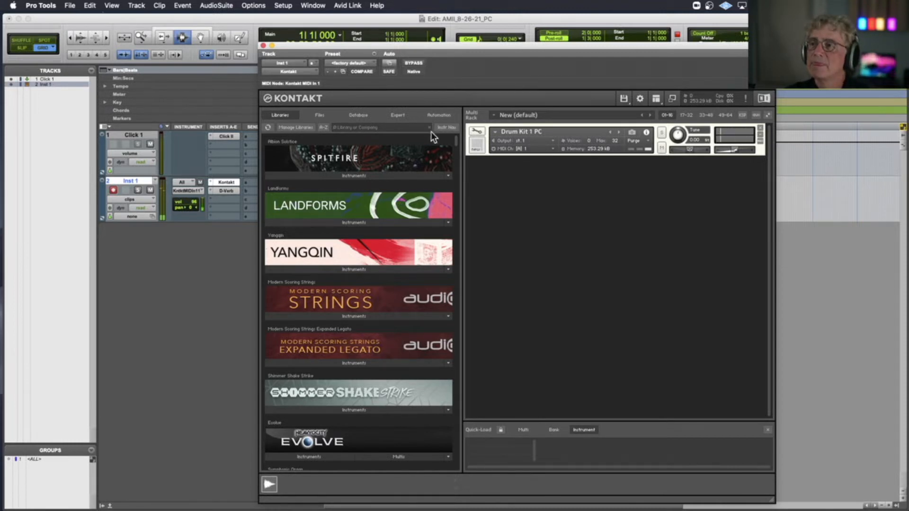
{"action": "left_click", "coordinate": [480, 133]}
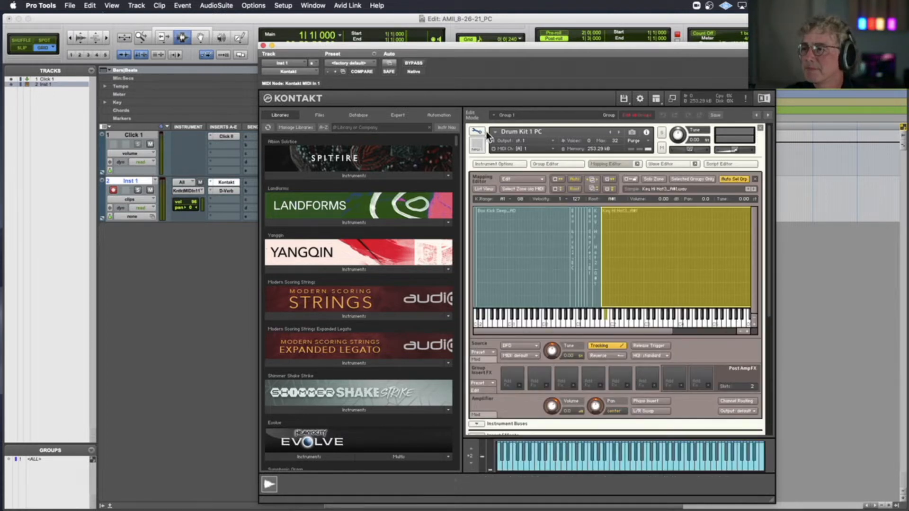
{"action": "left_click", "coordinate": [760, 128]}
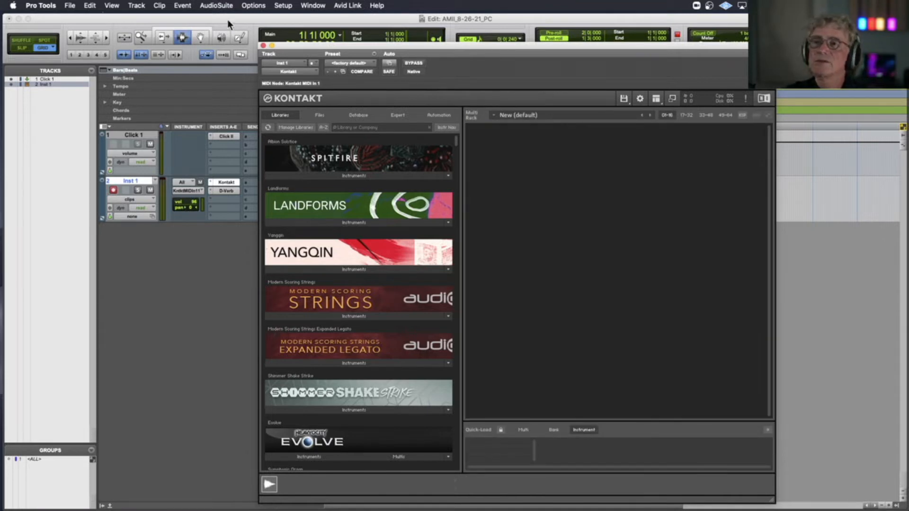
Uncover the Kontakt materials folder in Finder and load WoodstockChimesBasic_PC.nki from WoodstockChimesMasterLibrary_PC into the empty Kontakt rack.
{"action": "left_click_drag", "start_coordinate": [231, 19], "coordinate": [237, 156]}
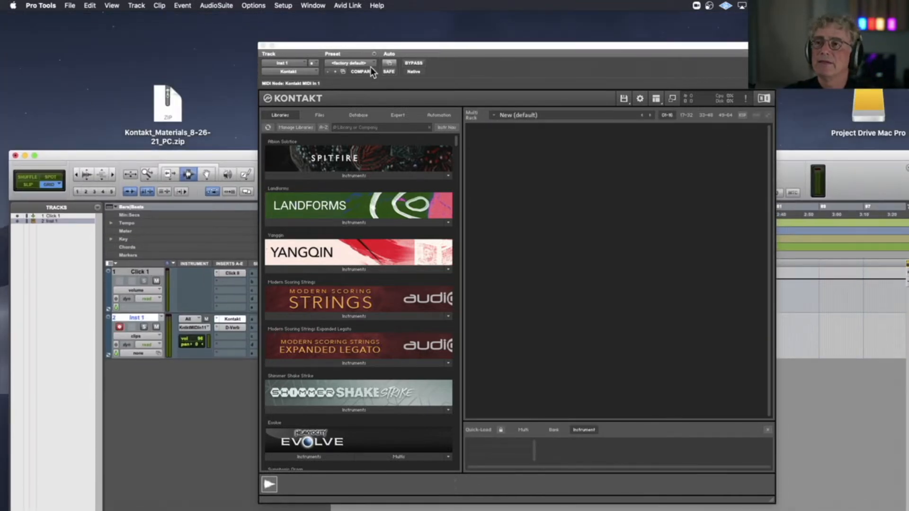
{"action": "left_click_drag", "start_coordinate": [377, 41], "coordinate": [99, 49]}
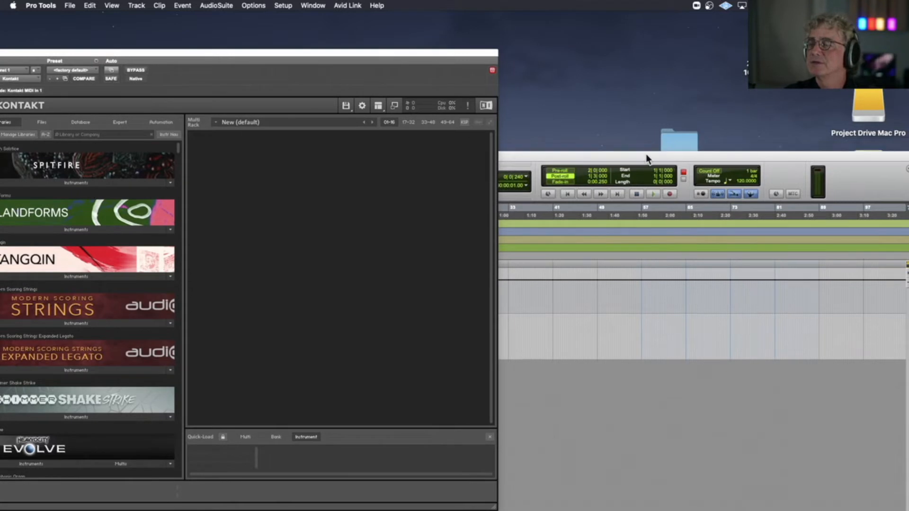
{"action": "left_click_drag", "start_coordinate": [646, 155], "coordinate": [539, 314]}
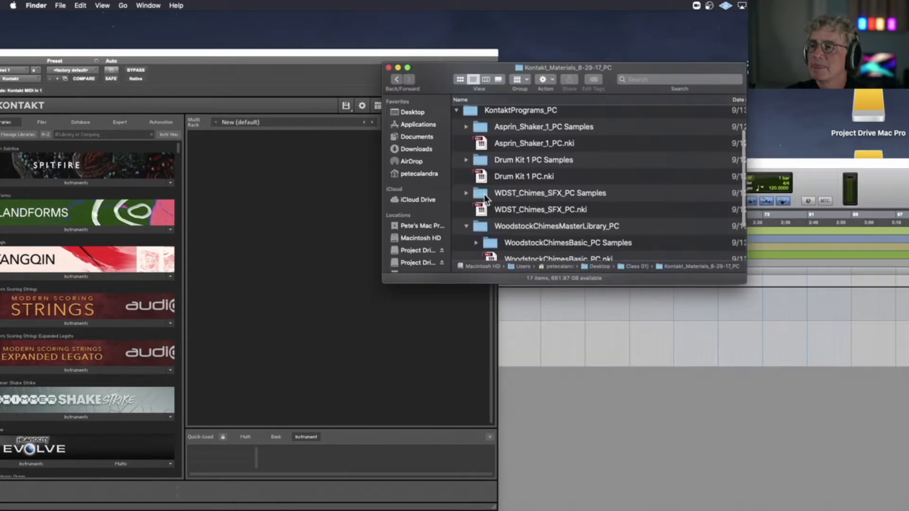
{"action": "scroll", "coordinate": [484, 194], "scroll_direction": "down", "scroll_amount": 3}
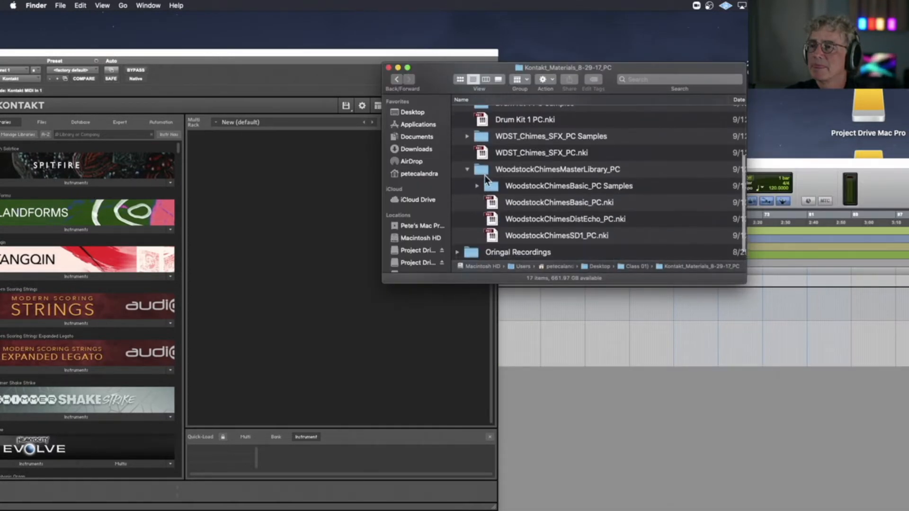
{"action": "left_click", "coordinate": [484, 156]}
{"action": "left_click", "coordinate": [491, 203]}
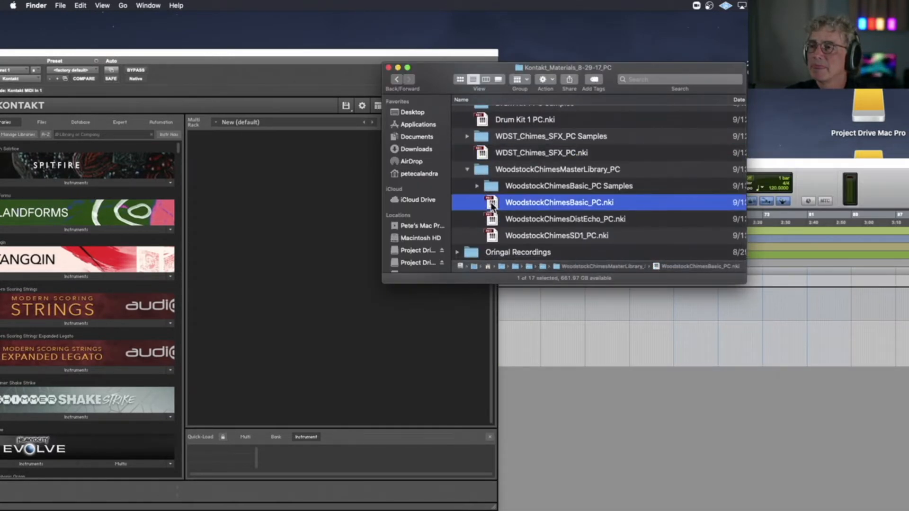
{"action": "left_click_drag", "start_coordinate": [492, 201], "coordinate": [254, 207]}
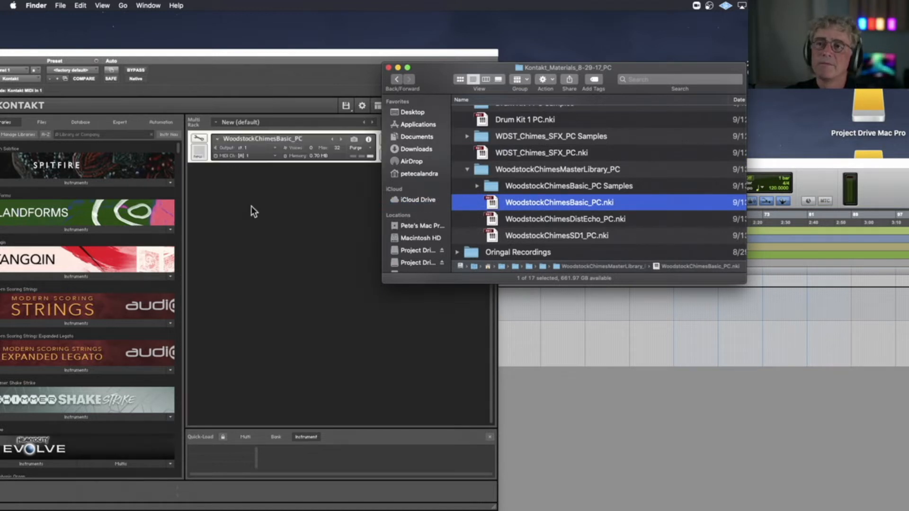
Arrange the Kontakt and Finder windows side by side and replace WoodstockChimesBasic_PC in the rack with WDST_Chimes_SFX_PC.nki.
{"action": "left_click_drag", "start_coordinate": [283, 50], "coordinate": [467, 24]}
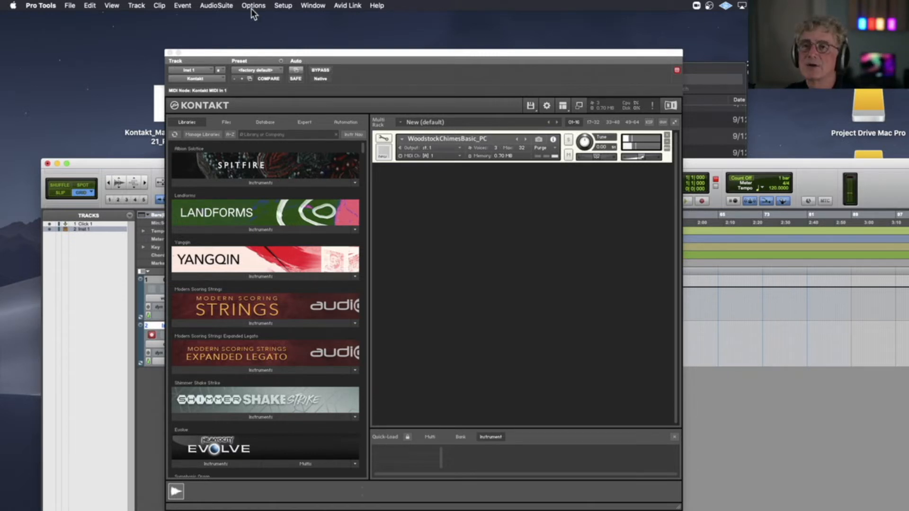
{"action": "left_click", "coordinate": [706, 65]}
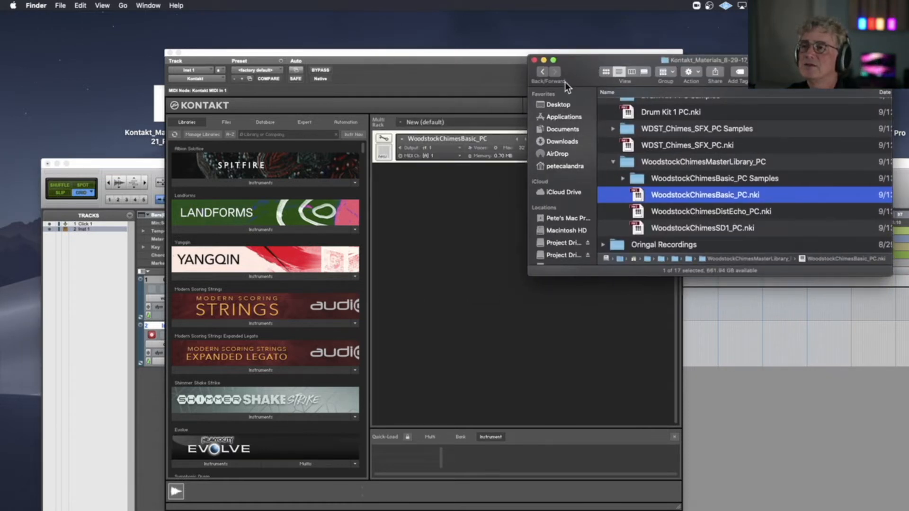
{"action": "left_click", "coordinate": [578, 53]}
{"action": "left_click_drag", "start_coordinate": [572, 53], "coordinate": [478, 53]}
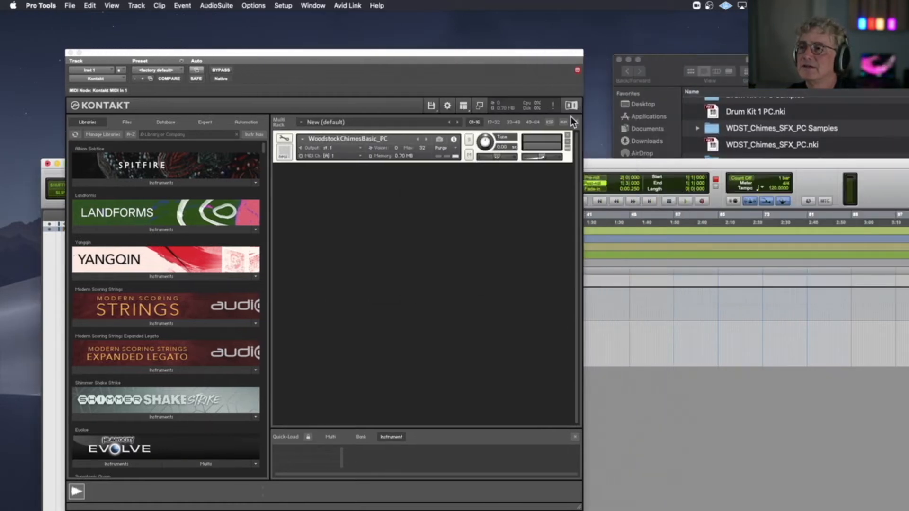
{"action": "left_click", "coordinate": [568, 135]}
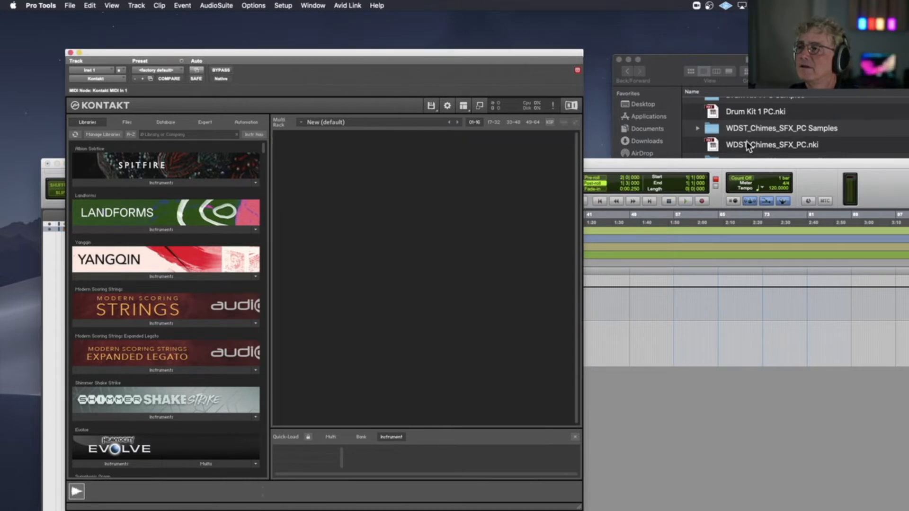
{"action": "left_click_drag", "start_coordinate": [712, 145], "coordinate": [382, 206]}
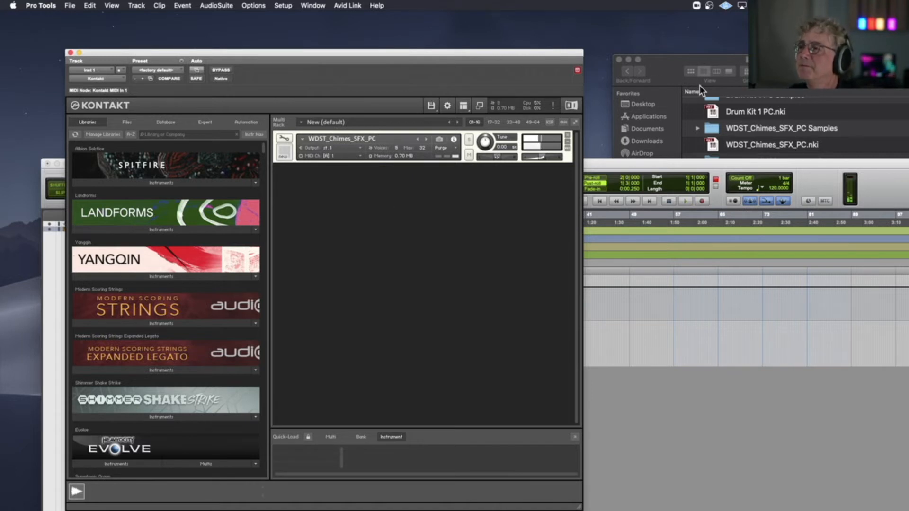
Replace the rack's chimes instrument with WoodstockChimesDistEcho_PC.nki and resolve its missing samples with a Spotlight search.
{"action": "left_click", "coordinate": [567, 136]}
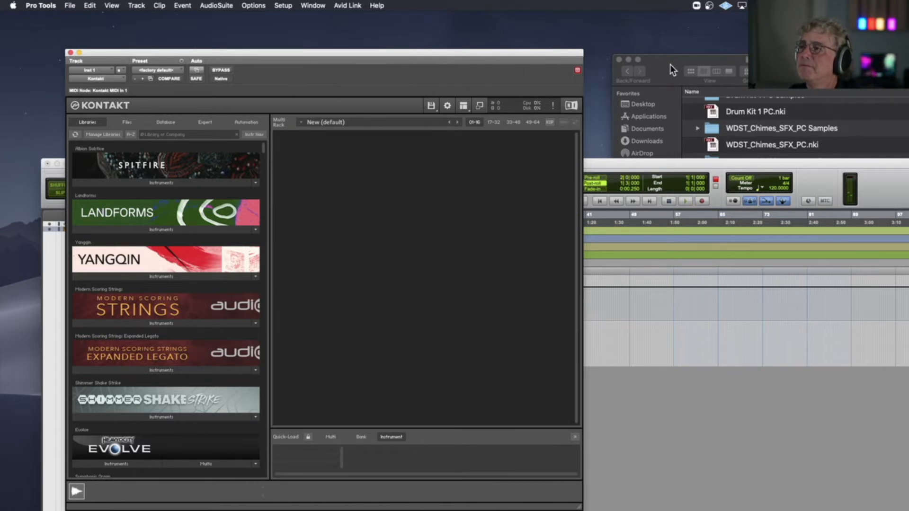
{"action": "left_click_drag", "start_coordinate": [670, 65], "coordinate": [666, 47]}
{"action": "left_click_drag", "start_coordinate": [735, 198], "coordinate": [517, 194]}
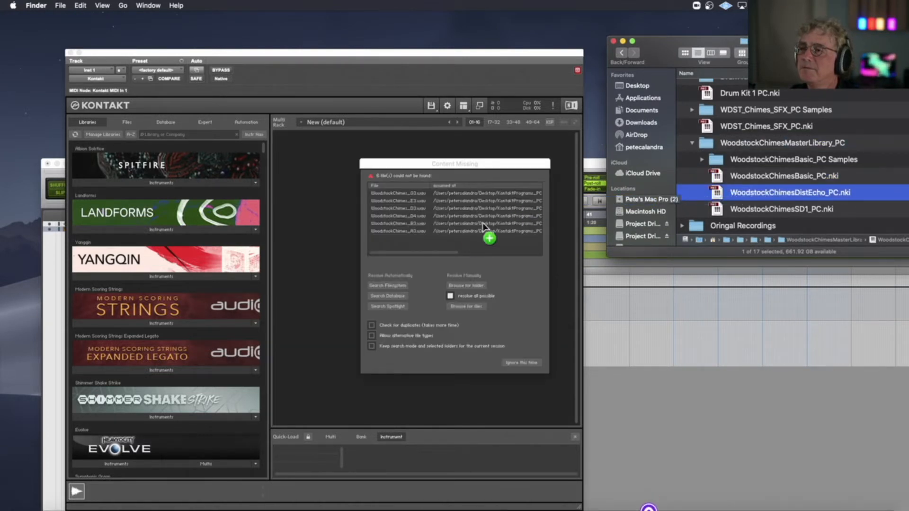
{"action": "left_click", "coordinate": [385, 307]}
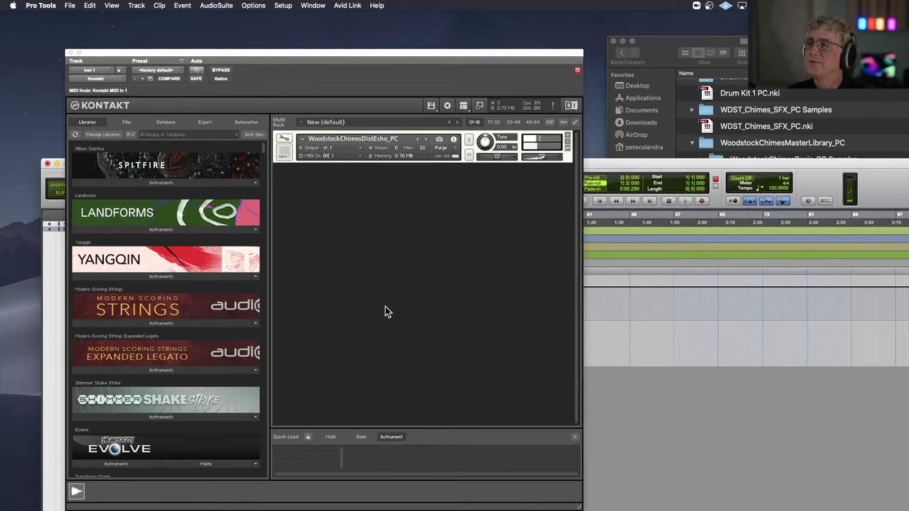
Remove WoodstockChimesDistEcho_PC from the Kontakt rack and go back to the start of the materials folder's file list.
{"action": "left_click", "coordinate": [567, 137]}
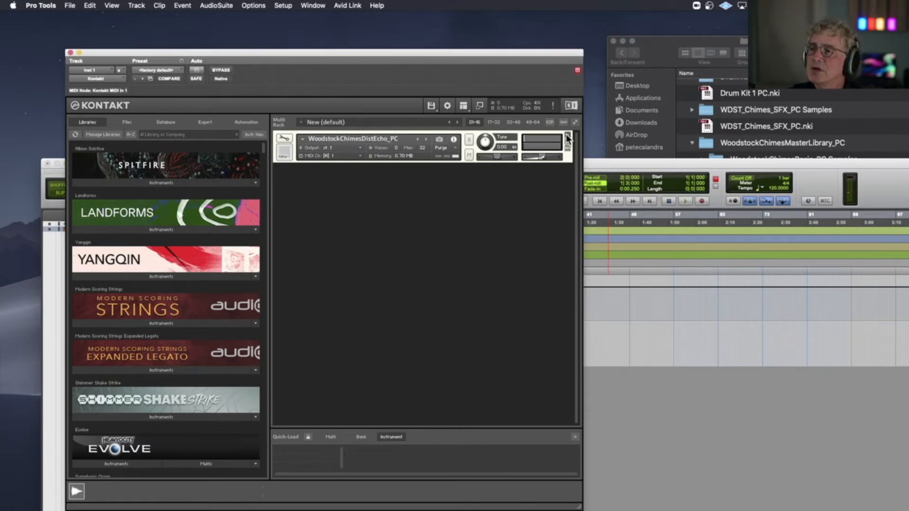
{"action": "left_click", "coordinate": [678, 44]}
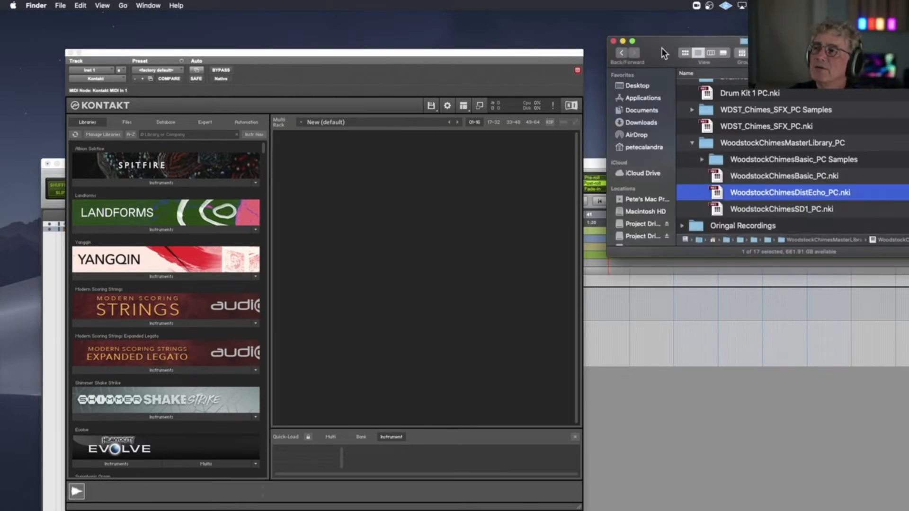
{"action": "scroll", "coordinate": [743, 129], "scroll_direction": "up", "scroll_amount": 3}
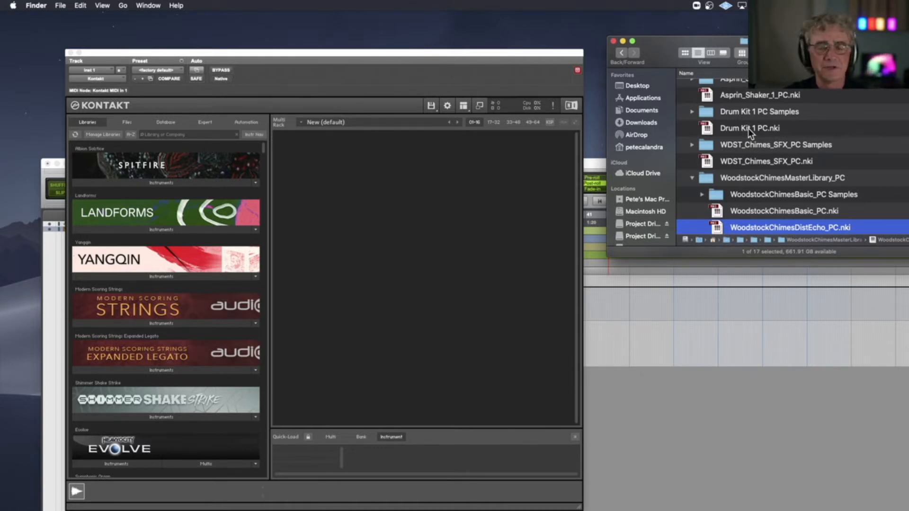
{"action": "scroll", "coordinate": [805, 157], "scroll_direction": "down", "scroll_amount": 2}
{"action": "scroll", "coordinate": [805, 157], "scroll_direction": "down", "scroll_amount": 2}
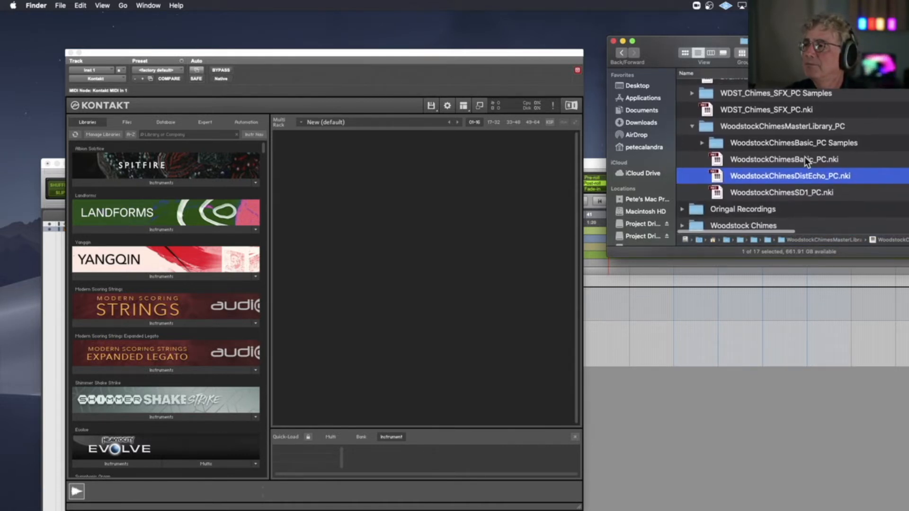
{"action": "scroll", "coordinate": [805, 157], "scroll_direction": "up", "scroll_amount": 6}
{"action": "scroll", "coordinate": [730, 152], "scroll_direction": "left", "scroll_amount": 2}
Check the contents of the BZC folder, then load Asprin_Shaker_1_PC.nki from KontaktPrograms_PC into the Kontakt rack.
{"action": "left_click", "coordinate": [682, 136]}
{"action": "left_click", "coordinate": [682, 121]}
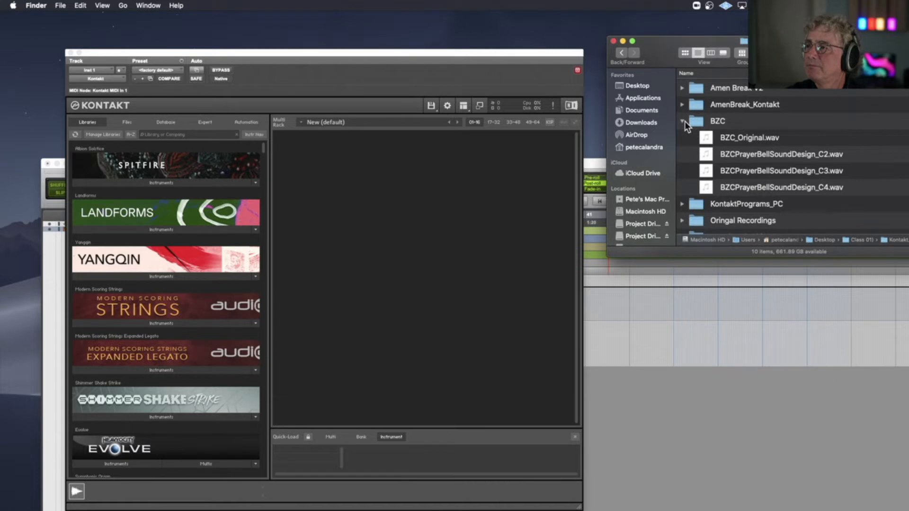
{"action": "left_click", "coordinate": [684, 122]}
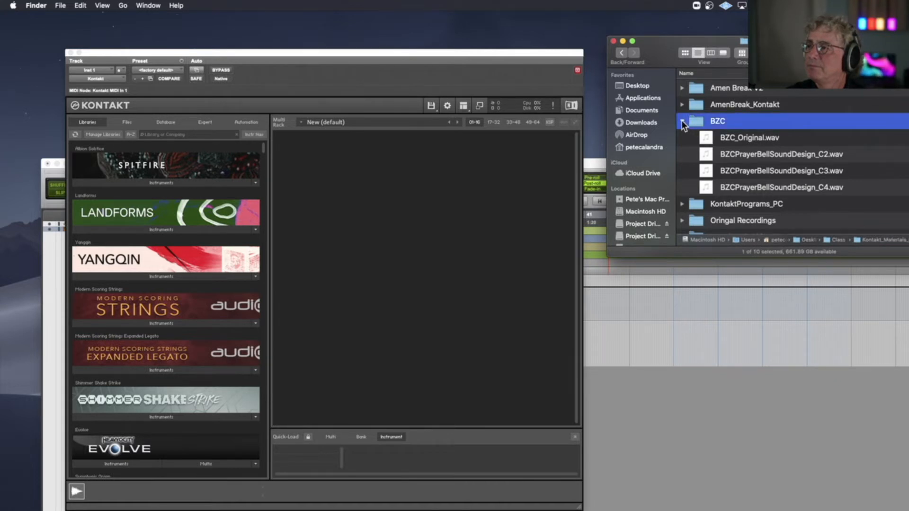
{"action": "left_click", "coordinate": [682, 121]}
{"action": "left_click", "coordinate": [683, 137]}
{"action": "left_click", "coordinate": [709, 170]}
{"action": "left_click_drag", "start_coordinate": [709, 171], "coordinate": [438, 190]}
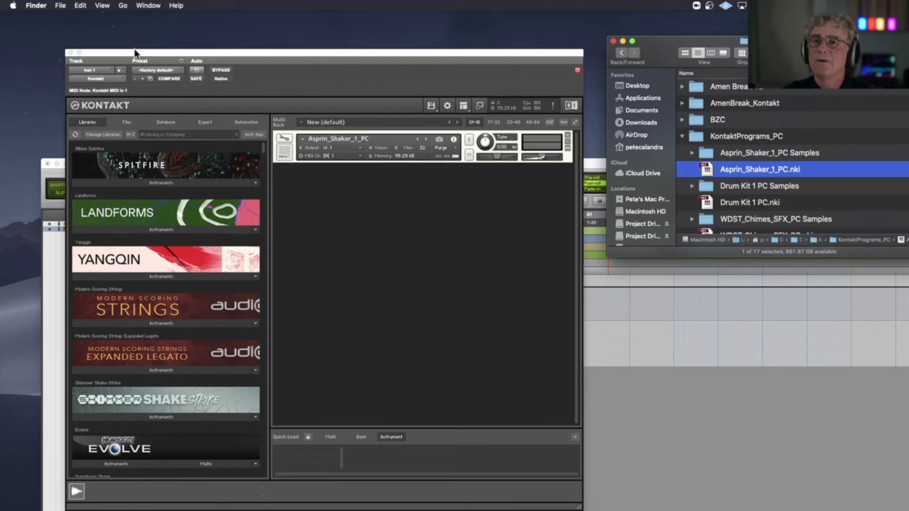
Remove the Asprin_Shaker_1_PC instrument from the rack and close the Kontakt plug-in window.
{"action": "left_click", "coordinate": [569, 136]}
{"action": "left_click", "coordinate": [570, 135]}
{"action": "left_click", "coordinate": [69, 52]}
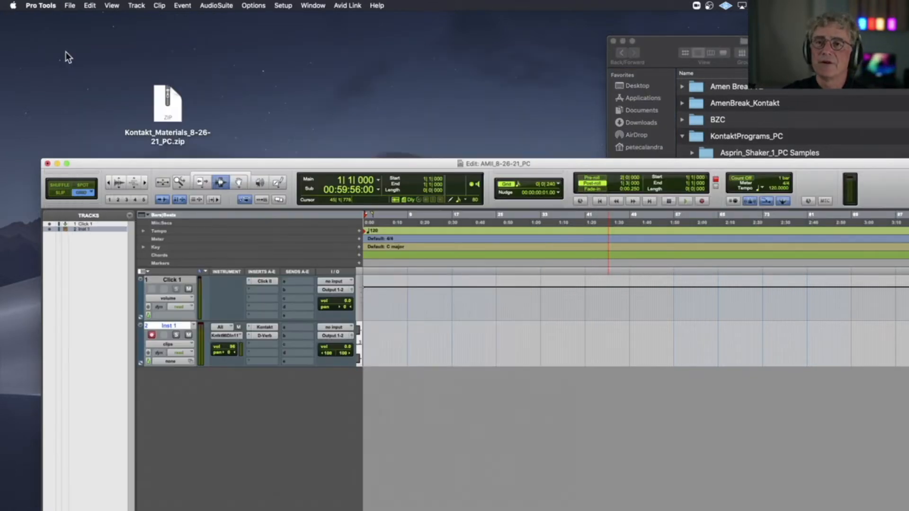
Close the Kontakt materials folder window and move the Edit window back up to fill the screen.
{"action": "left_click_drag", "start_coordinate": [234, 165], "coordinate": [210, 53]}
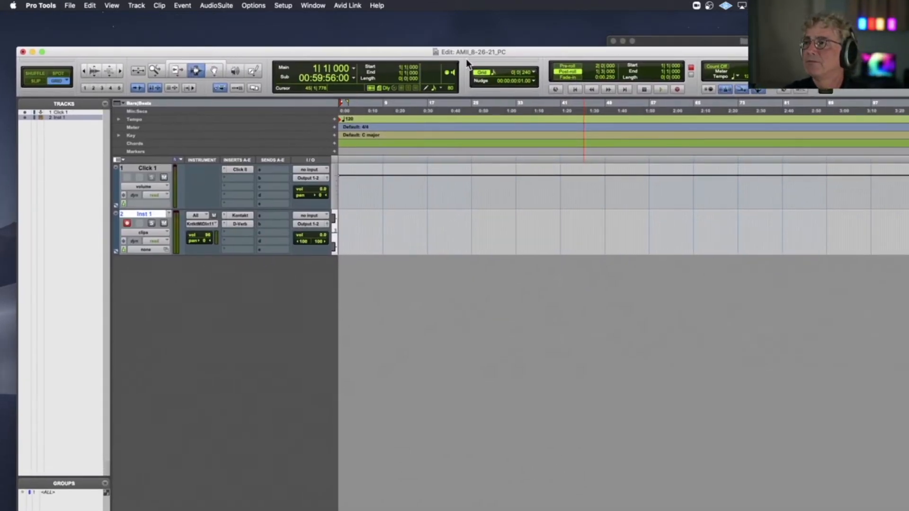
{"action": "left_click", "coordinate": [644, 43]}
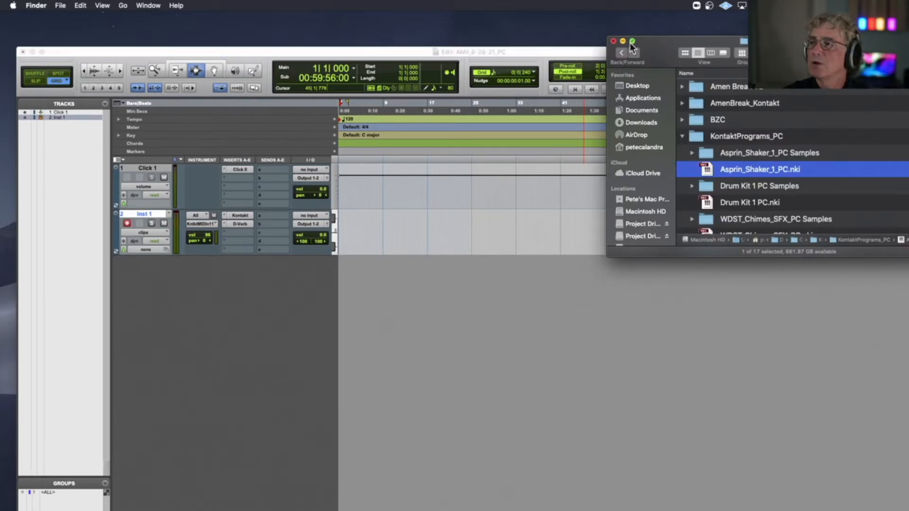
{"action": "left_click", "coordinate": [613, 41]}
{"action": "left_click_drag", "start_coordinate": [429, 53], "coordinate": [413, 18]}
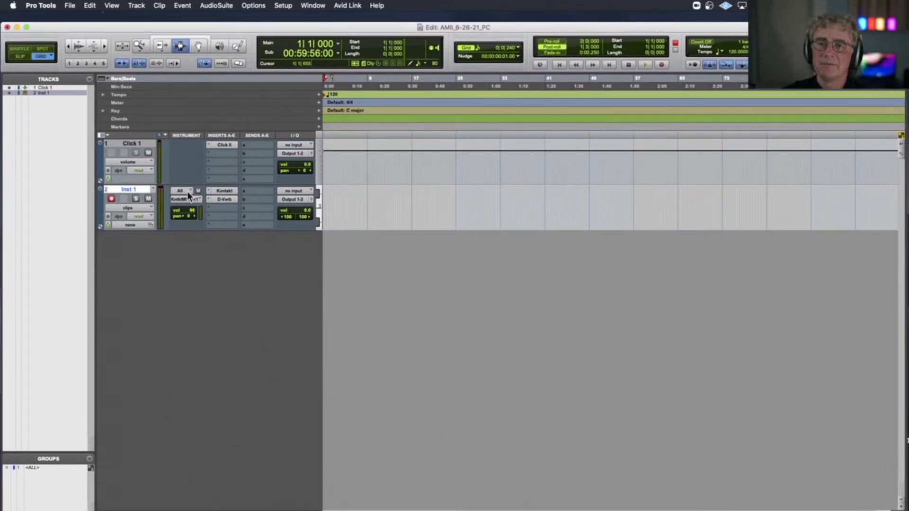
Switch to Finder and open the SamplesForEditing_8-30-20 folder.
{"action": "right_click", "coordinate": [139, 189]}
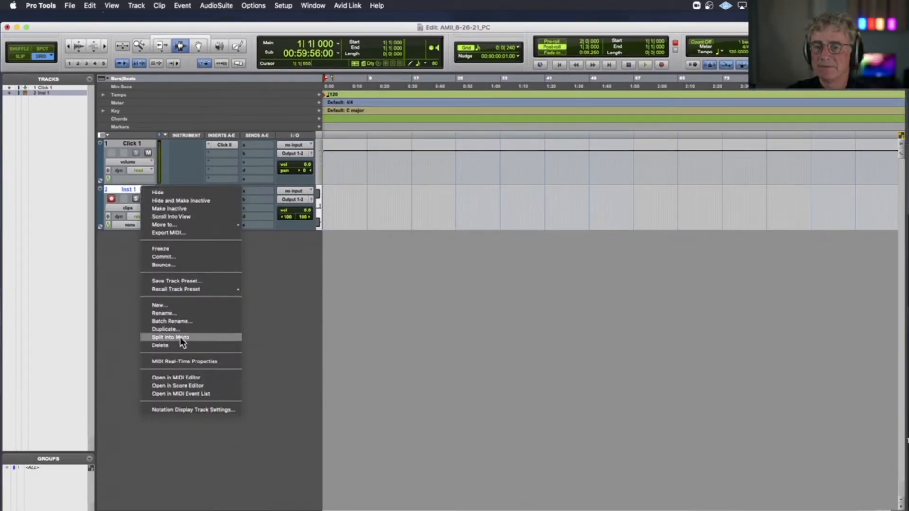
{"action": "left_click", "coordinate": [244, 488]}
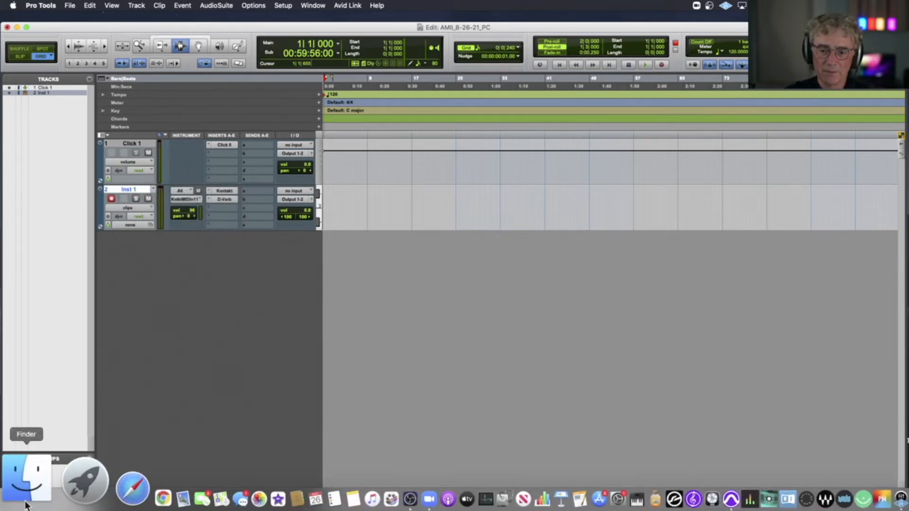
{"action": "left_click", "coordinate": [25, 480]}
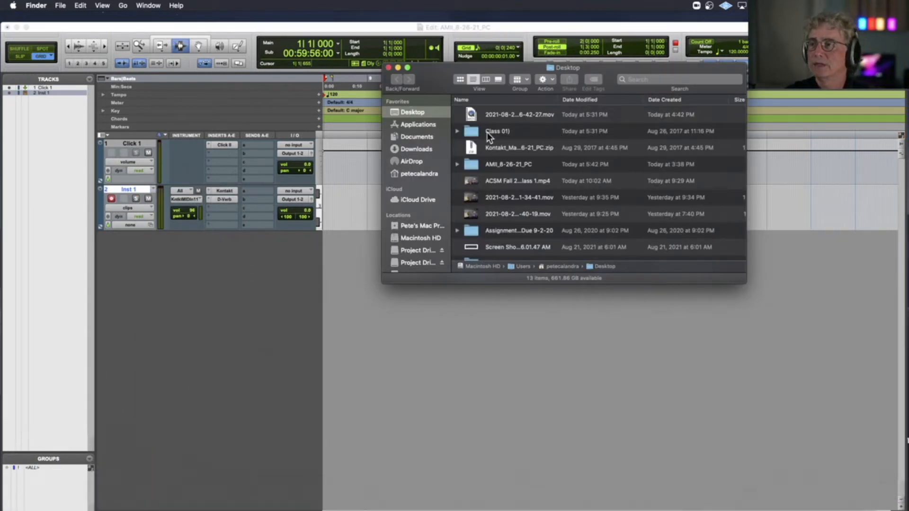
{"action": "left_click", "coordinate": [472, 129]}
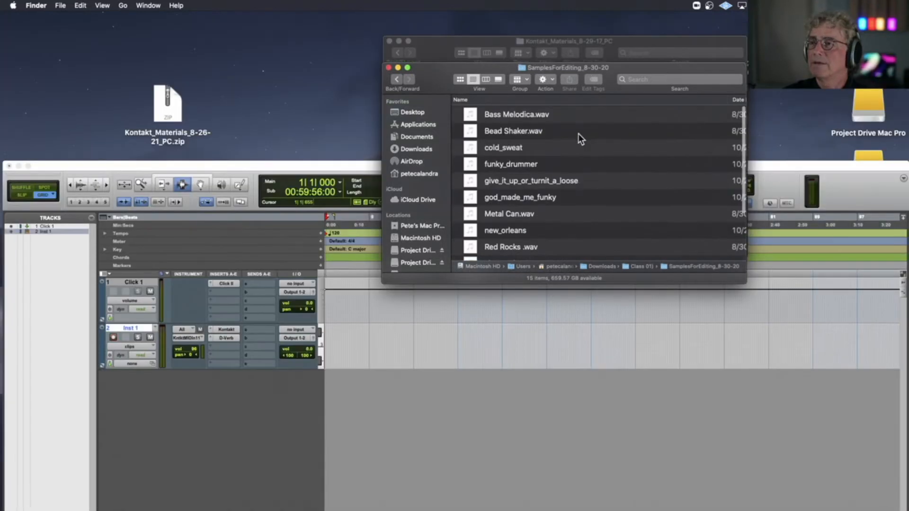
Look through the audio files in SamplesForEditing_8-30-20, placing its window below the Kontakt materials folder window.
{"action": "scroll", "coordinate": [578, 134], "scroll_direction": "down", "scroll_amount": 5}
{"action": "scroll", "coordinate": [579, 134], "scroll_direction": "up", "scroll_amount": 5}
{"action": "scroll", "coordinate": [578, 133], "scroll_direction": "up", "scroll_amount": 1}
{"action": "left_click_drag", "start_coordinate": [445, 64], "coordinate": [448, 143]}
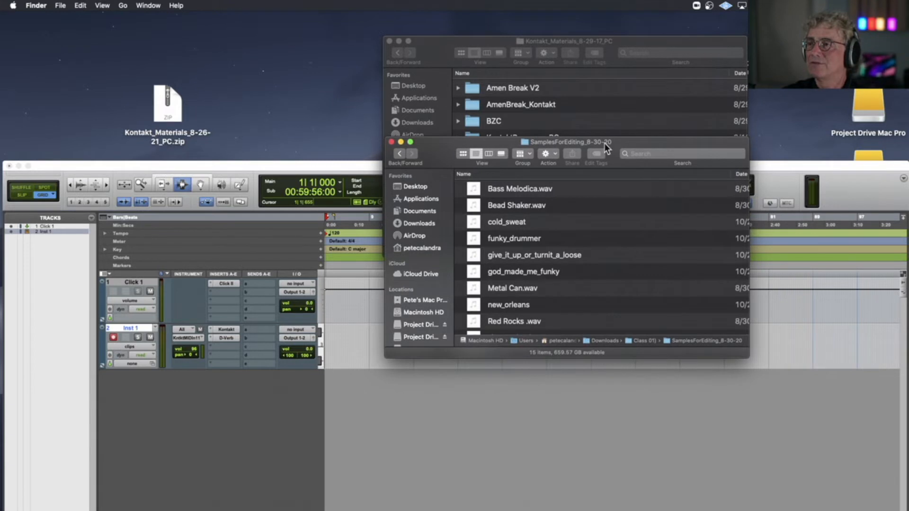
{"action": "scroll", "coordinate": [541, 212], "scroll_direction": "down", "scroll_amount": 6}
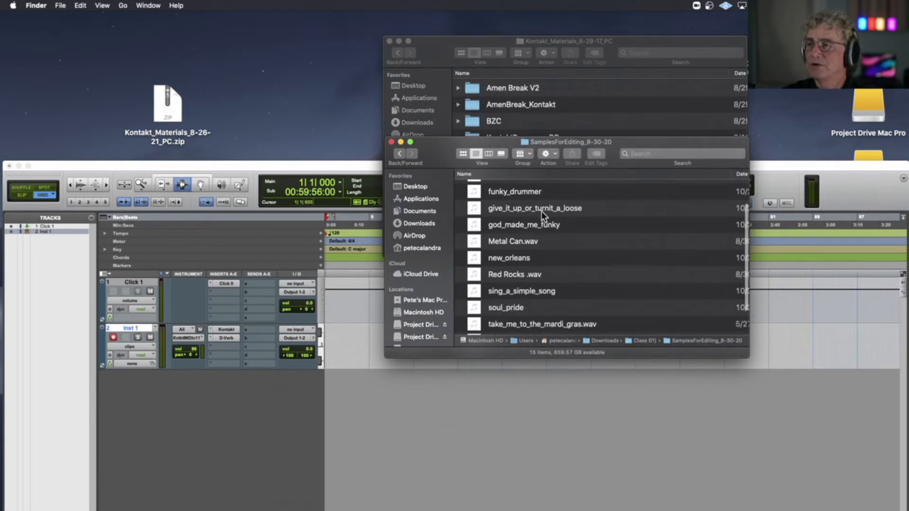
Preview Bass Melodica.wav from the SamplesForEditing_8-30-20 folder and close the preview.
{"action": "scroll", "coordinate": [541, 211], "scroll_direction": "up", "scroll_amount": 6}
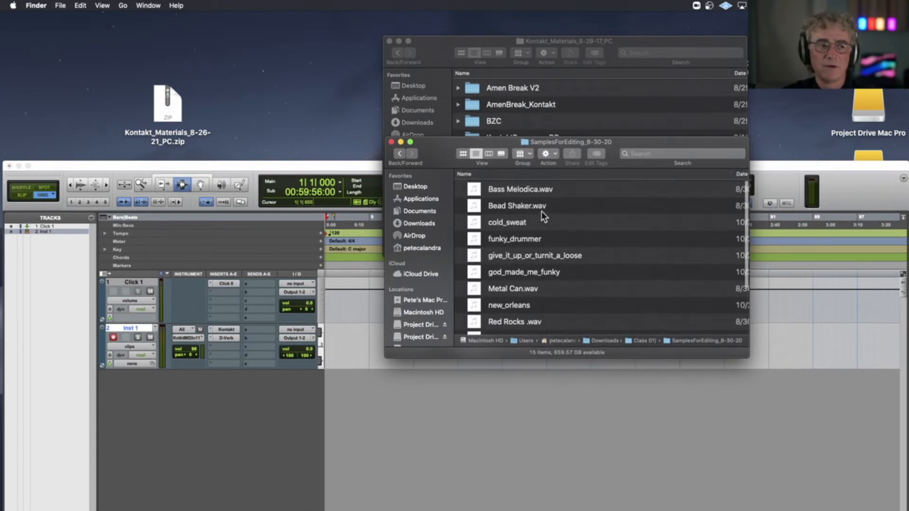
{"action": "left_click", "coordinate": [477, 191]}
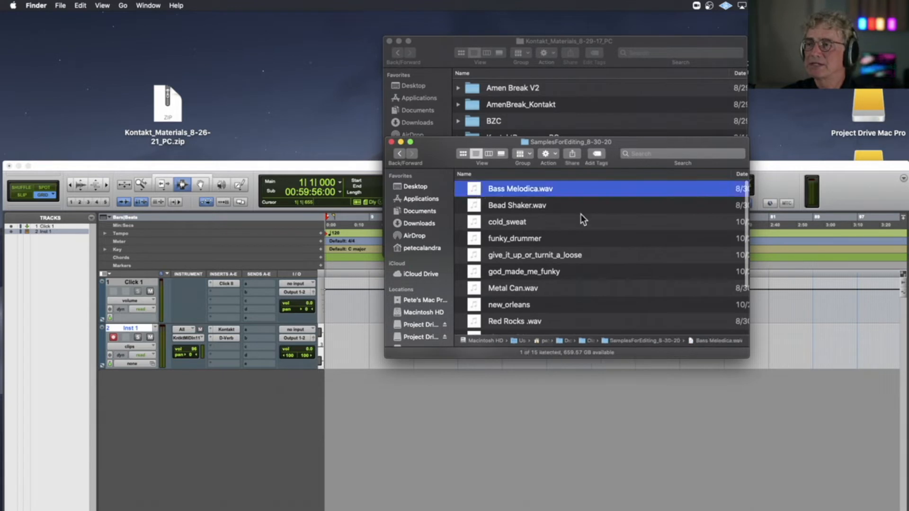
{"action": "key", "text": "space"}
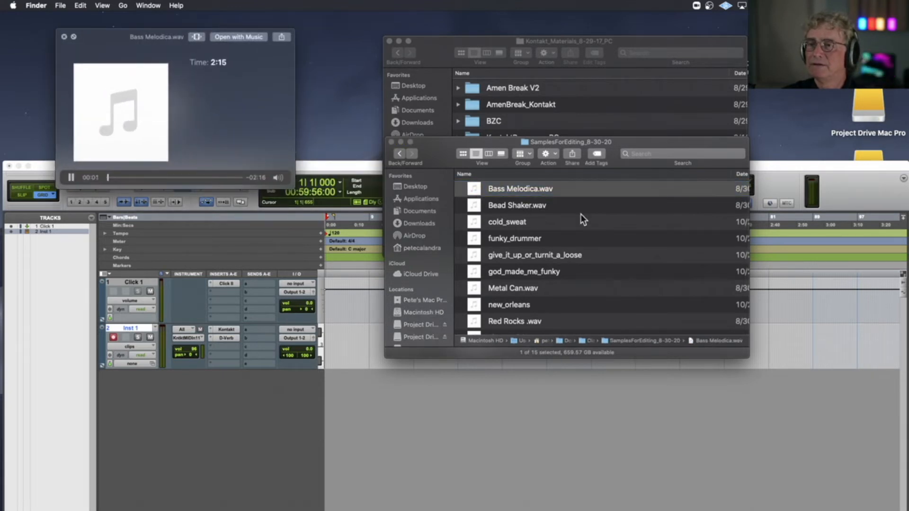
{"action": "scroll", "coordinate": [580, 214], "scroll_direction": "down", "scroll_amount": 1}
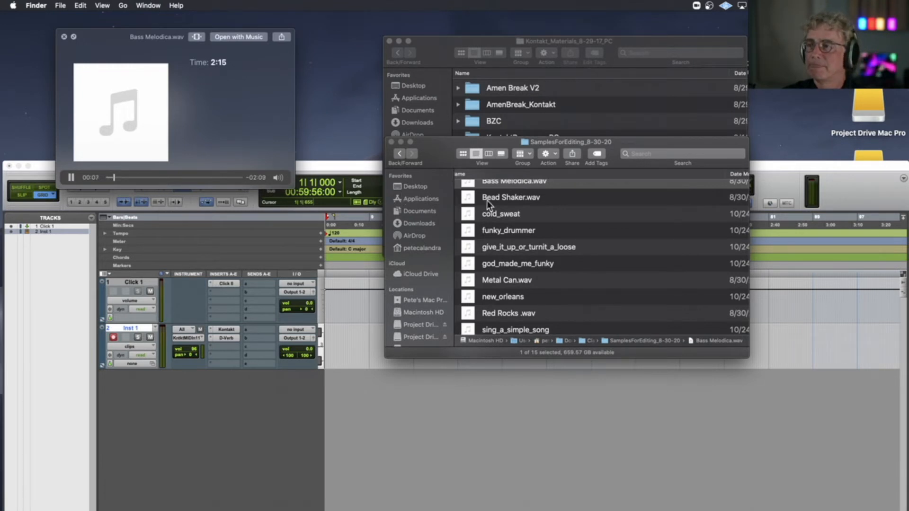
{"action": "key", "text": "space"}
Select Bead Shaker.wav and look through the remaining sample files down to worm.
{"action": "left_click", "coordinate": [467, 201]}
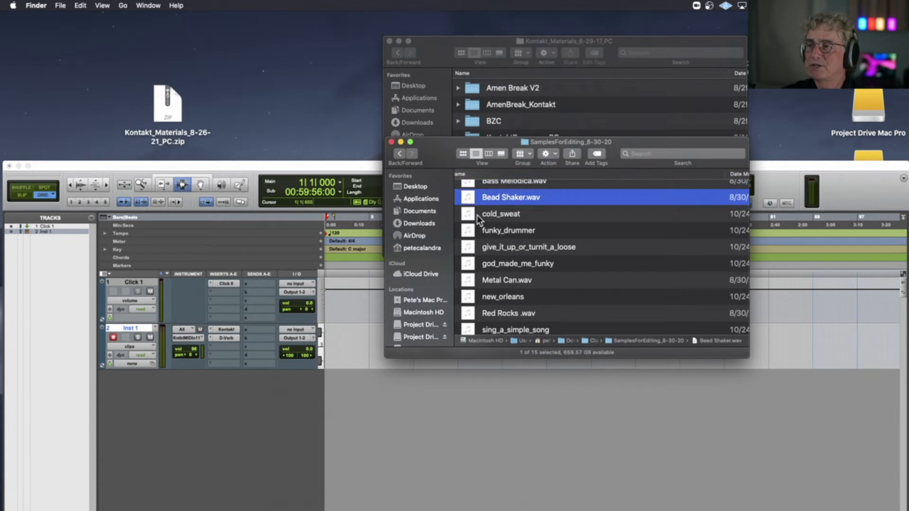
{"action": "scroll", "coordinate": [476, 218], "scroll_direction": "down", "scroll_amount": 2}
{"action": "scroll", "coordinate": [475, 217], "scroll_direction": "up", "scroll_amount": 2}
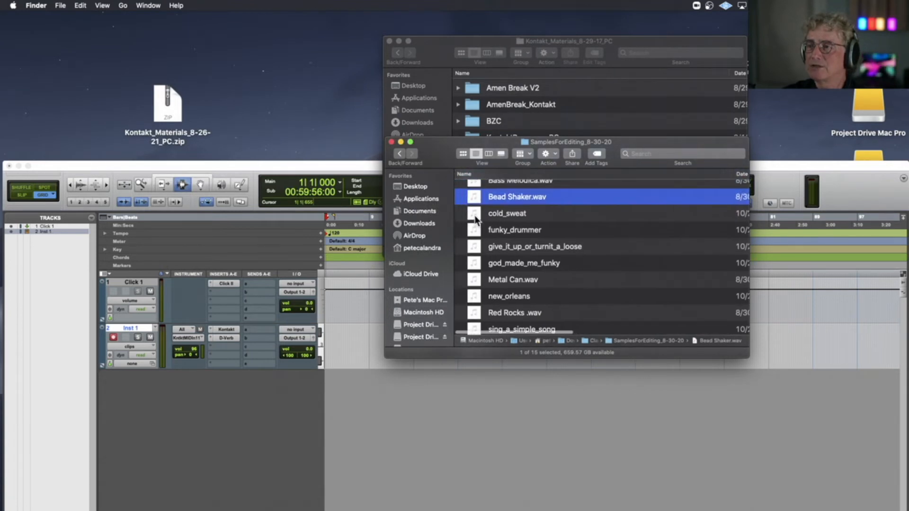
{"action": "scroll", "coordinate": [474, 215], "scroll_direction": "down", "scroll_amount": 1}
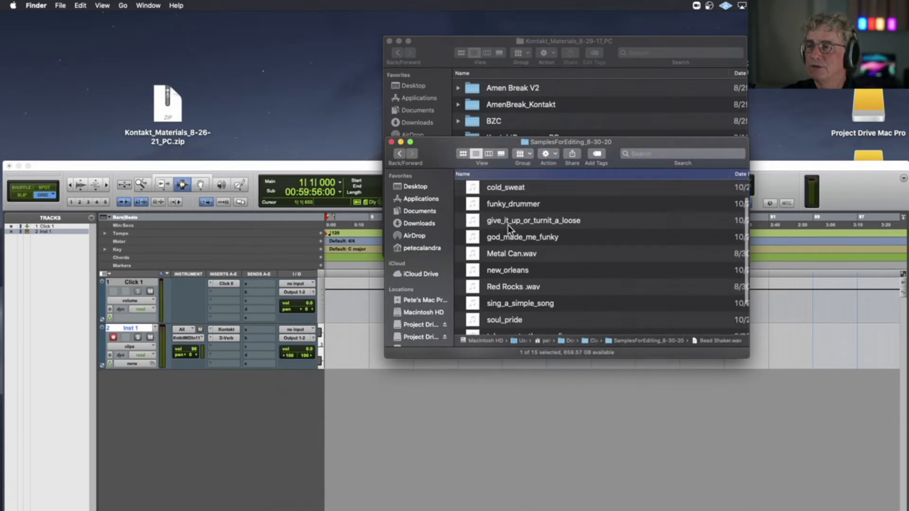
{"action": "scroll", "coordinate": [511, 227], "scroll_direction": "down", "scroll_amount": 1}
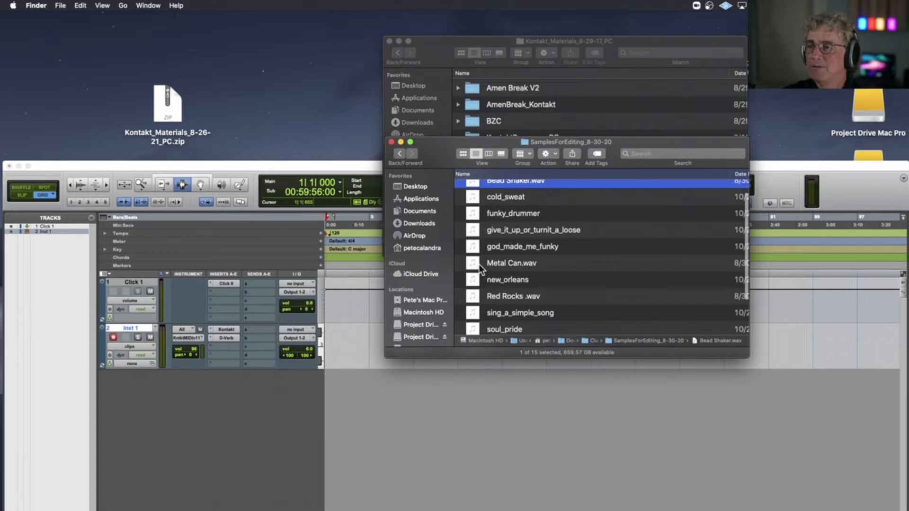
{"action": "scroll", "coordinate": [480, 265], "scroll_direction": "down", "scroll_amount": 3}
{"action": "scroll", "coordinate": [479, 264], "scroll_direction": "down", "scroll_amount": 2}
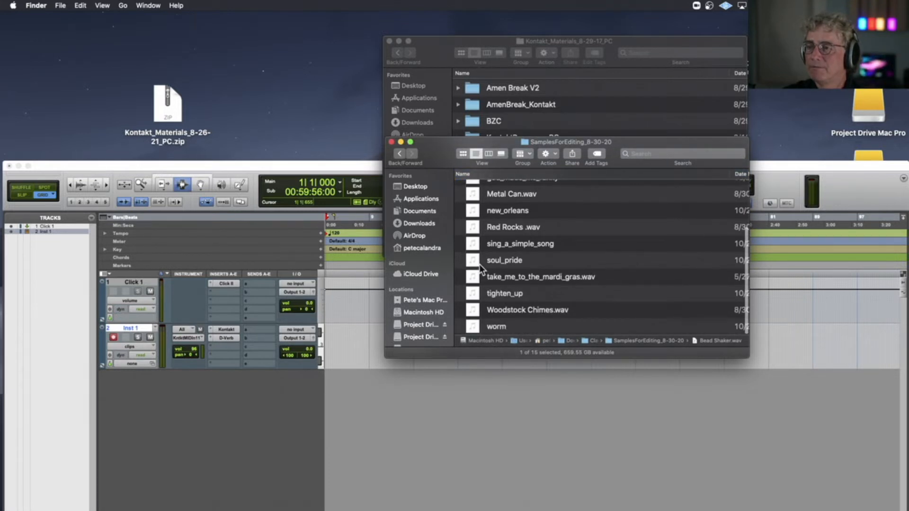
Preview Red Rocks .wav and Metal Can.wav, close the preview and return to the start of the file list.
{"action": "scroll", "coordinate": [480, 265], "scroll_direction": "up", "scroll_amount": 2}
{"action": "left_click", "coordinate": [477, 258]}
{"action": "key", "text": "space"}
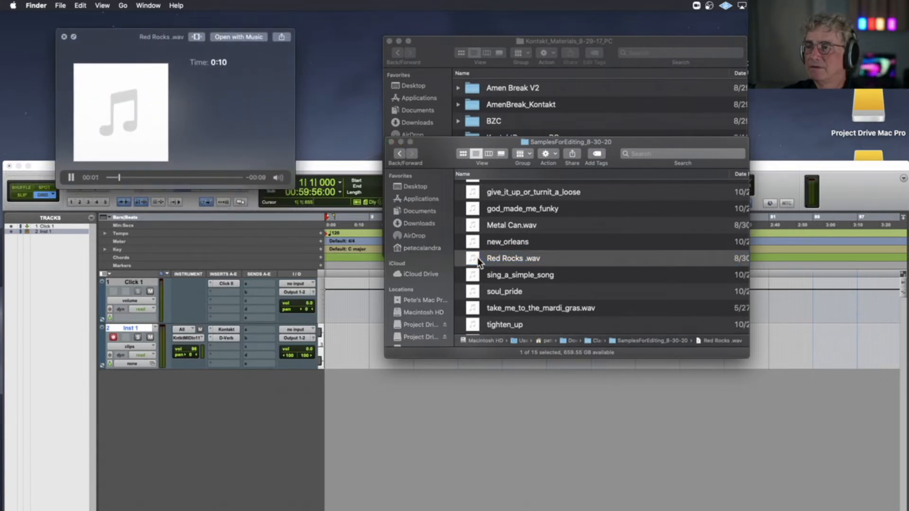
{"action": "left_click", "coordinate": [472, 225]}
{"action": "left_click", "coordinate": [472, 228]}
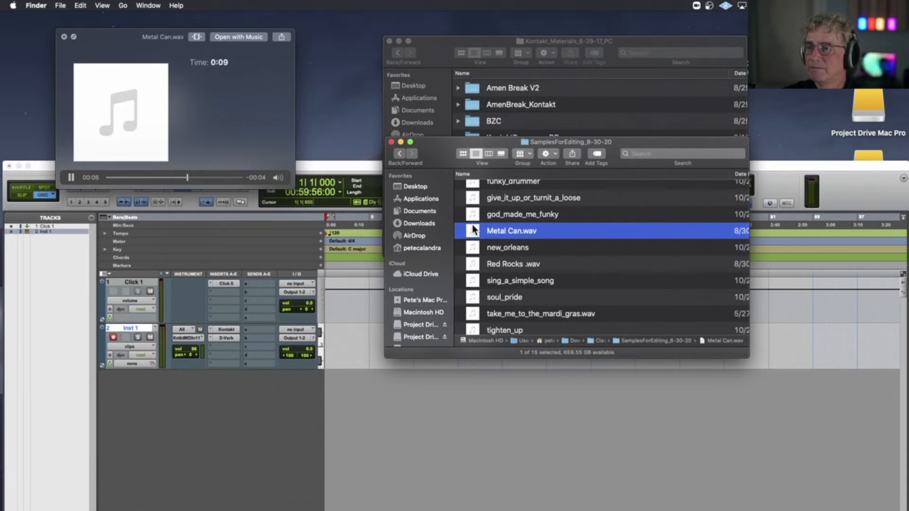
{"action": "key", "text": "space"}
{"action": "scroll", "coordinate": [474, 231], "scroll_direction": "up", "scroll_amount": 3}
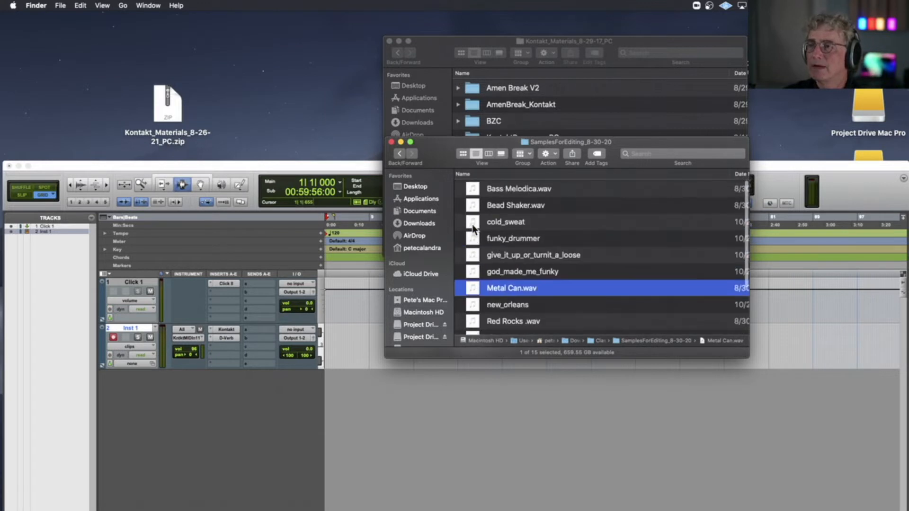
Switch to Pro Tools and move the Edit window back up to fill the screen.
{"action": "left_click_drag", "start_coordinate": [339, 161], "coordinate": [350, 33]}
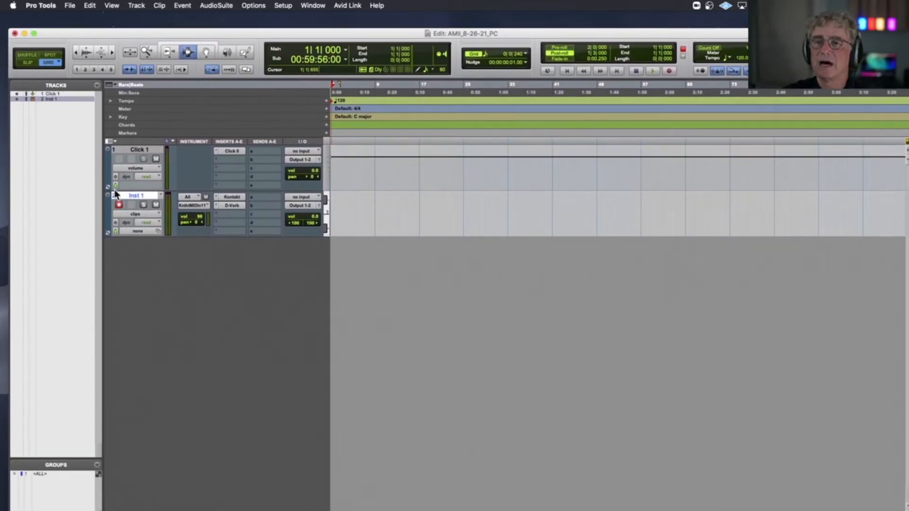
{"action": "right_click", "coordinate": [133, 197]}
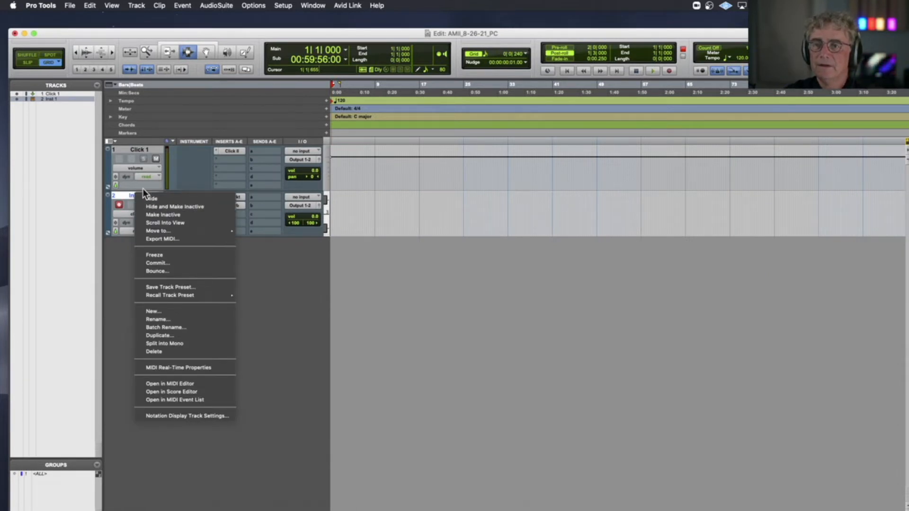
{"action": "left_click", "coordinate": [114, 201]}
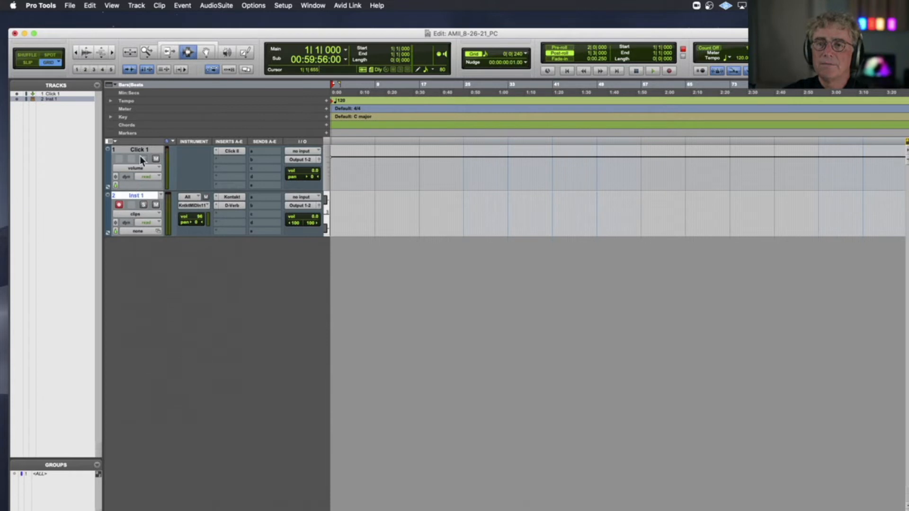
{"action": "left_click", "coordinate": [70, 6]}
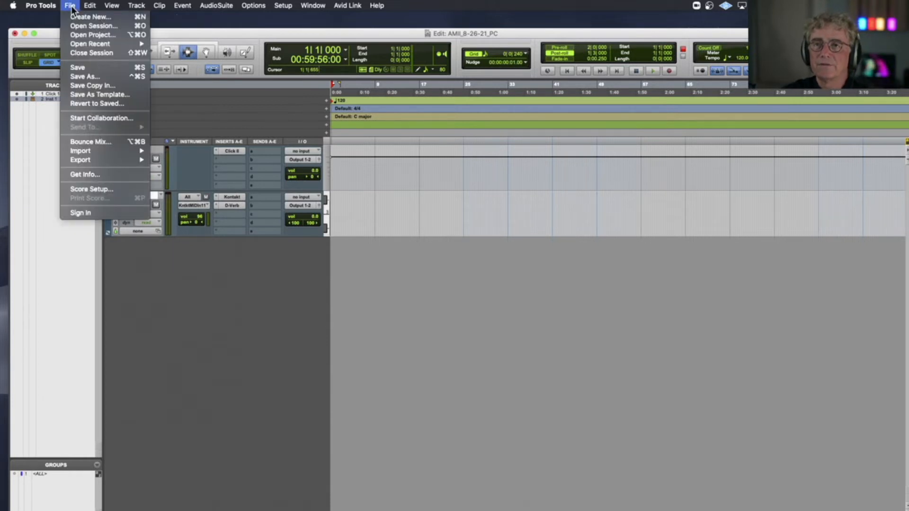
{"action": "mouse_move", "coordinate": [74, 150]}
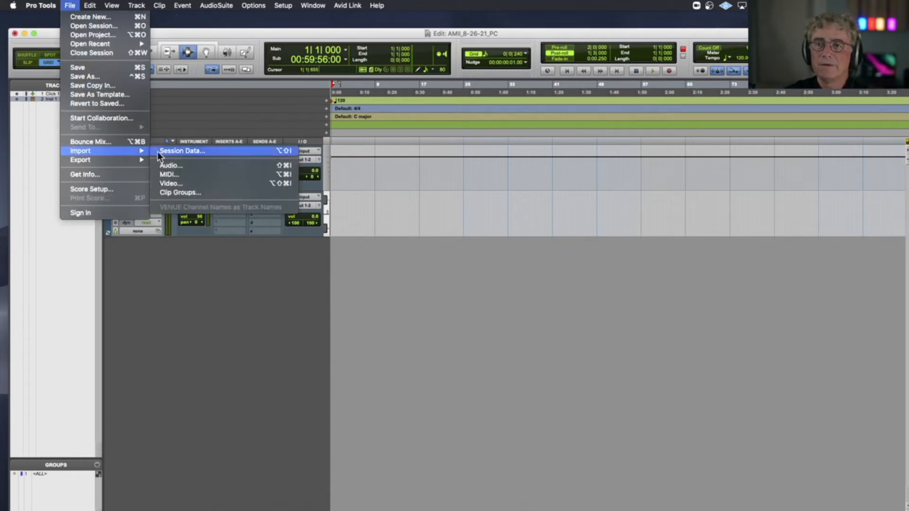
{"action": "left_click", "coordinate": [468, 155]}
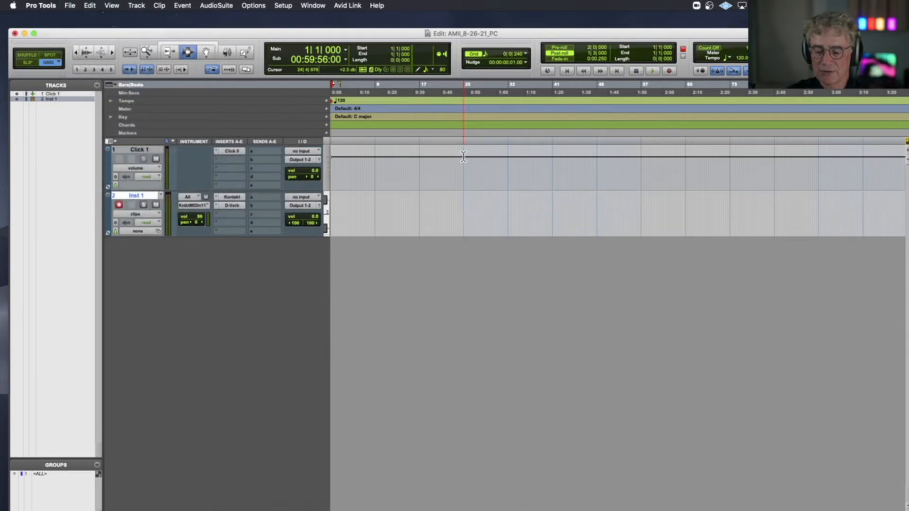
Start an audio import and browse to SamplesForEditing_8-30-20 in the Class 01) folder in Downloads.
{"action": "key", "text": "super+shift+i"}
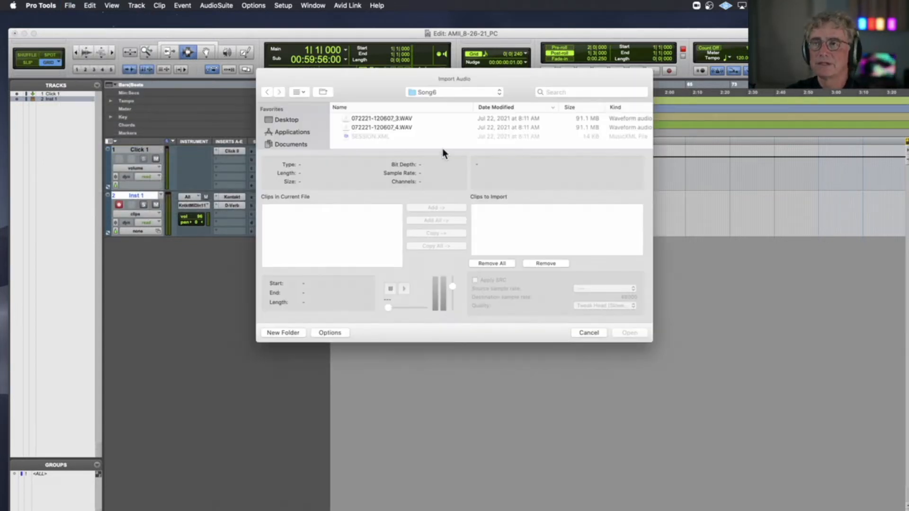
{"action": "scroll", "coordinate": [298, 126], "scroll_direction": "down", "scroll_amount": 2}
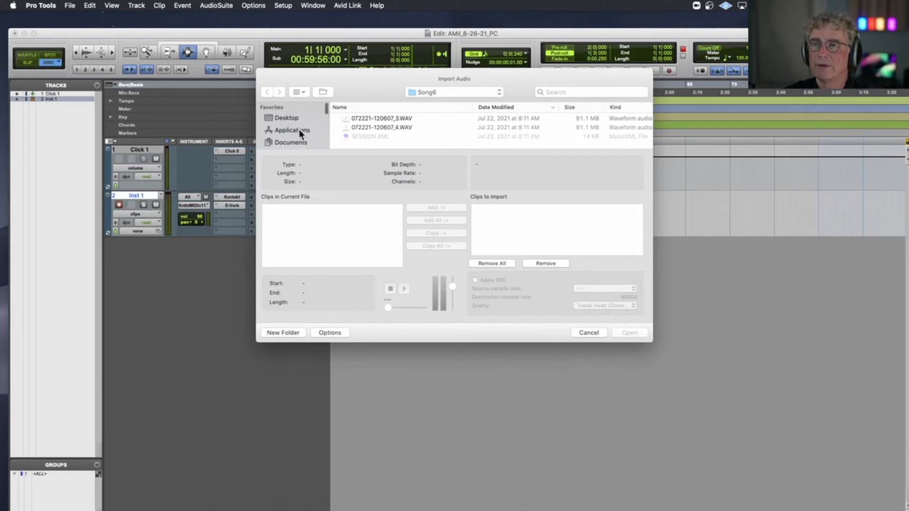
{"action": "left_click", "coordinate": [299, 129]}
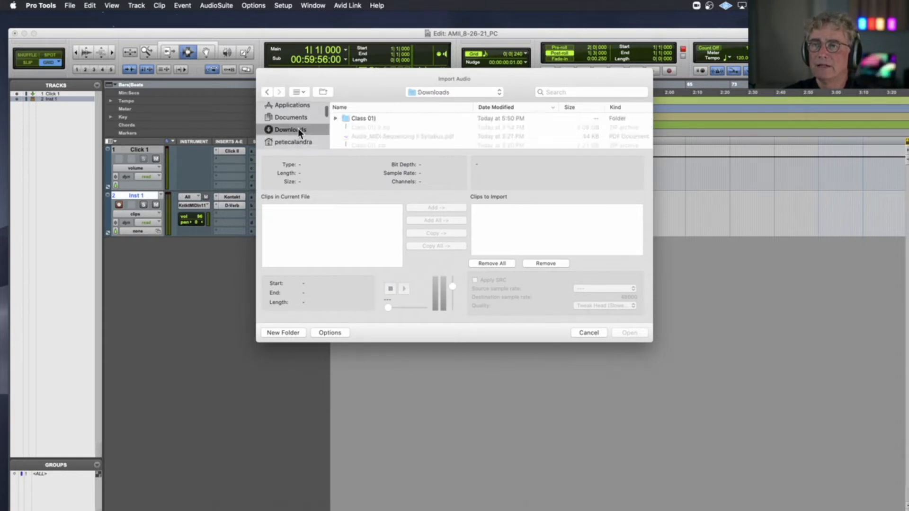
{"action": "double_click", "coordinate": [363, 119]}
{"action": "double_click", "coordinate": [399, 137]}
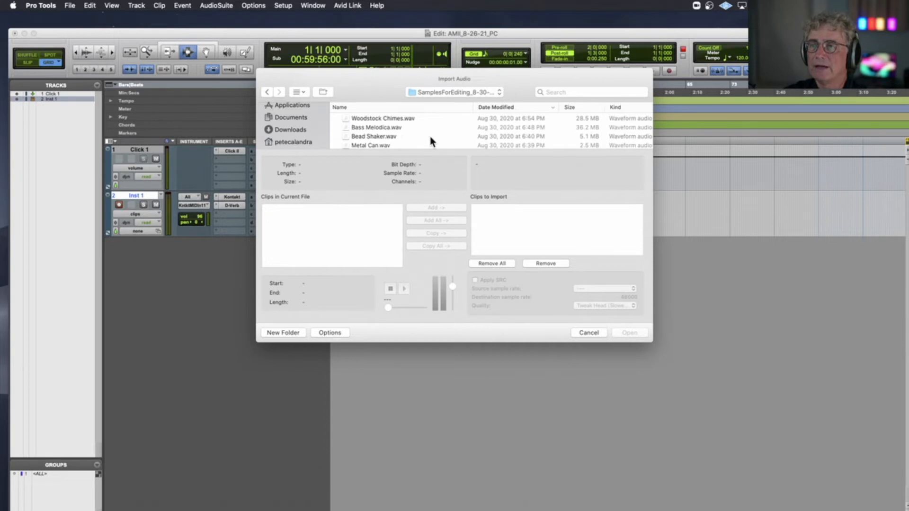
Add Woodstock Chimes, Bass Melodica and Metal Can to the clips to import, converting each one.
{"action": "left_click", "coordinate": [396, 119]}
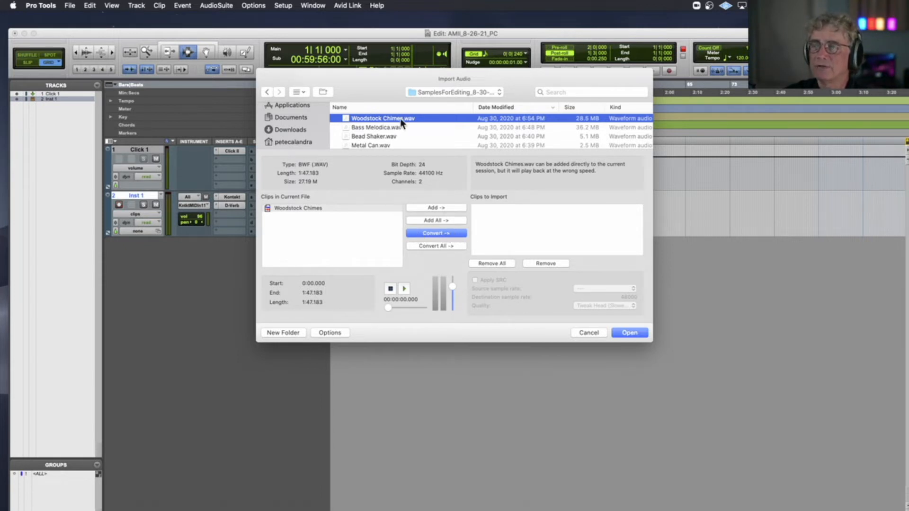
{"action": "left_click", "coordinate": [436, 232]}
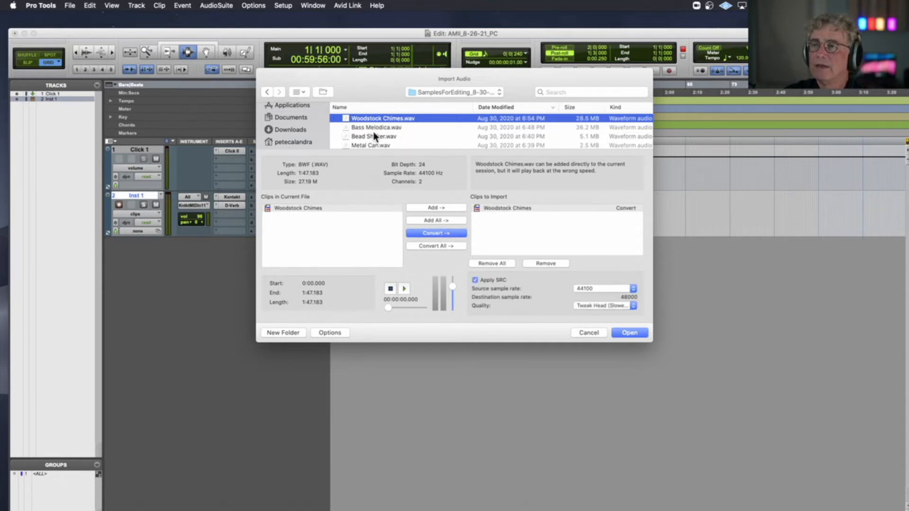
{"action": "left_click", "coordinate": [373, 128]}
{"action": "left_click", "coordinate": [443, 233]}
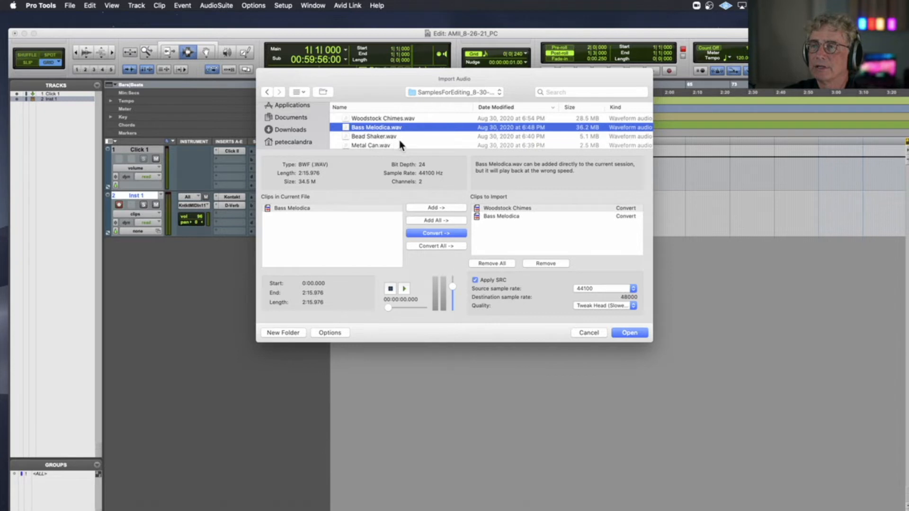
{"action": "left_click", "coordinate": [372, 145]}
{"action": "left_click", "coordinate": [448, 233]}
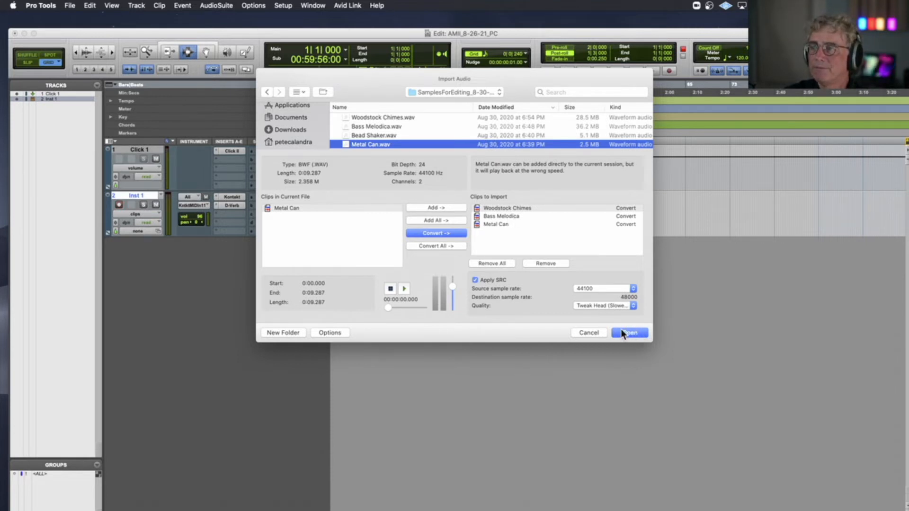
Import the converted clips into the Audio Files folder, placing them on new tracks at Session Start.
{"action": "left_click", "coordinate": [638, 333]}
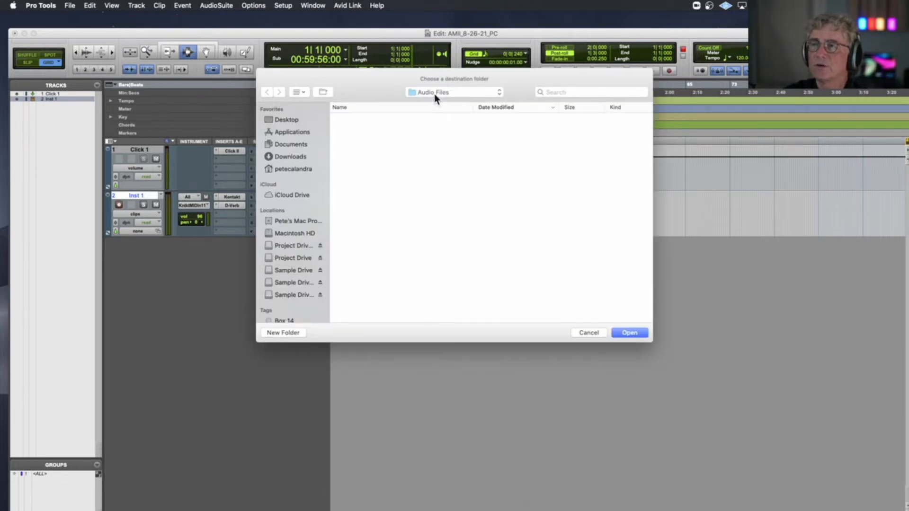
{"action": "left_click", "coordinate": [625, 332]}
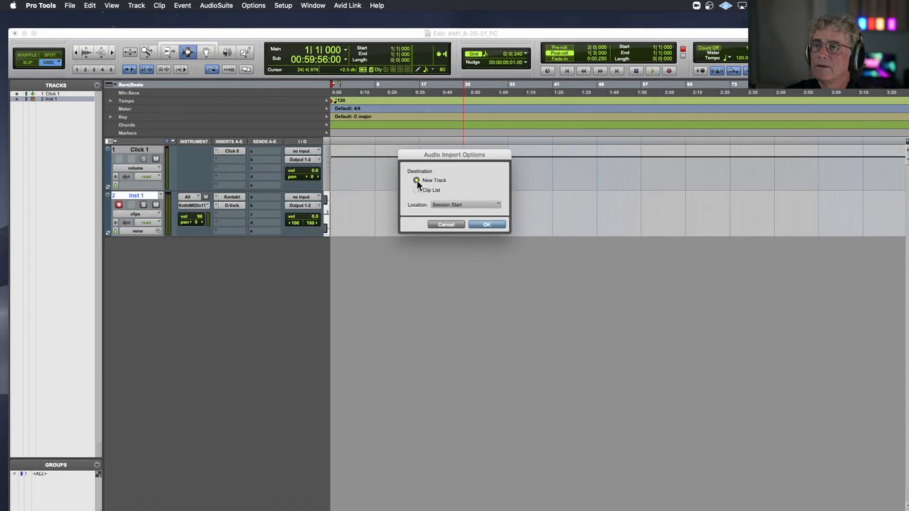
{"action": "left_click", "coordinate": [488, 225]}
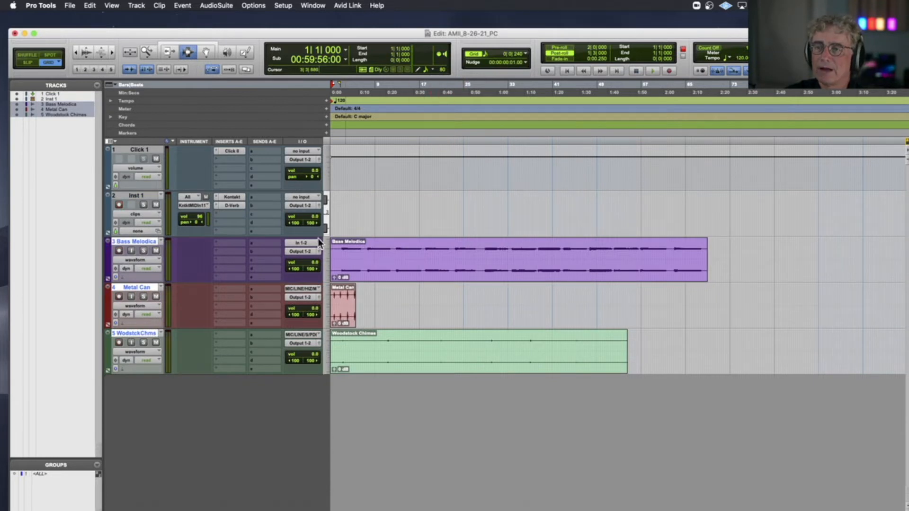
Deselect the imported tracks and mute the Metal Can and Woodstock Chimes tracks.
{"action": "right_click", "coordinate": [150, 286]}
{"action": "left_click", "coordinate": [145, 285]}
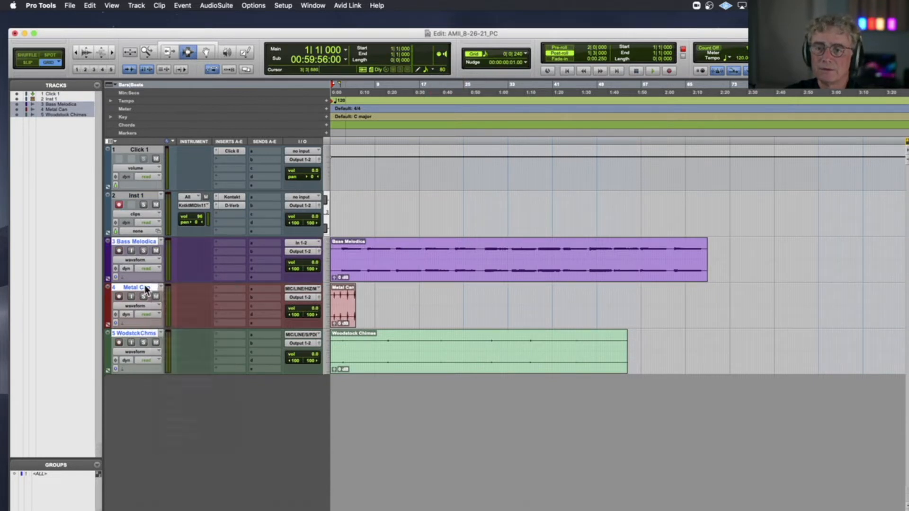
{"action": "left_click", "coordinate": [145, 286]}
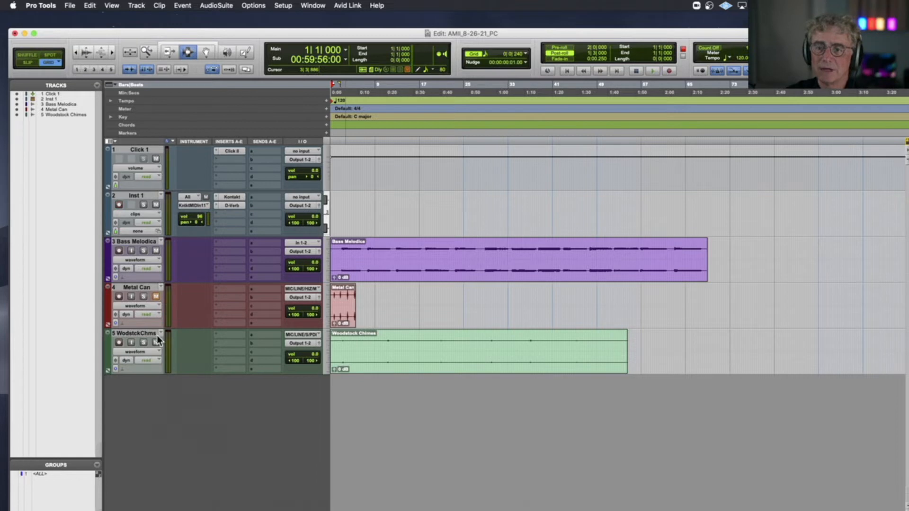
Play the Bass Melodica clip from just before its first note with the timeline zoomed in, and stop playback.
{"action": "left_click", "coordinate": [340, 254]}
{"action": "key", "text": "space"}
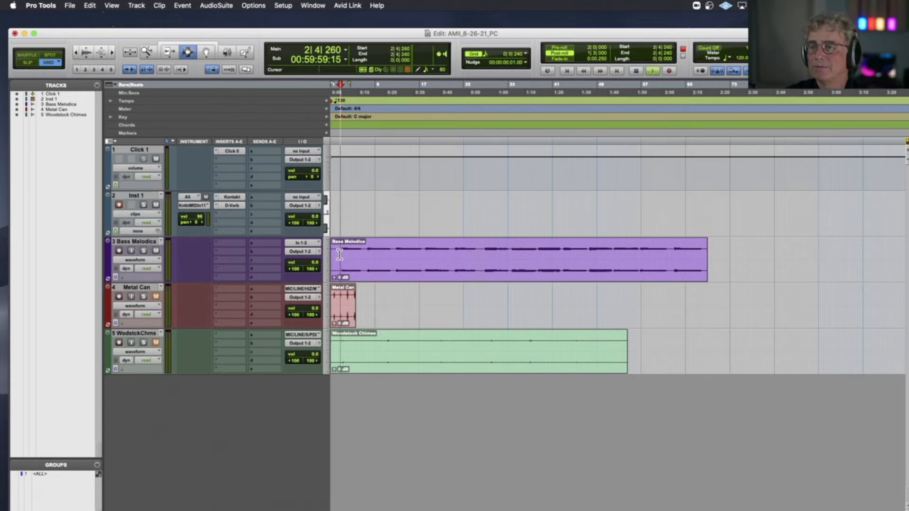
{"action": "key", "text": "t"}
{"action": "key", "text": "t"}
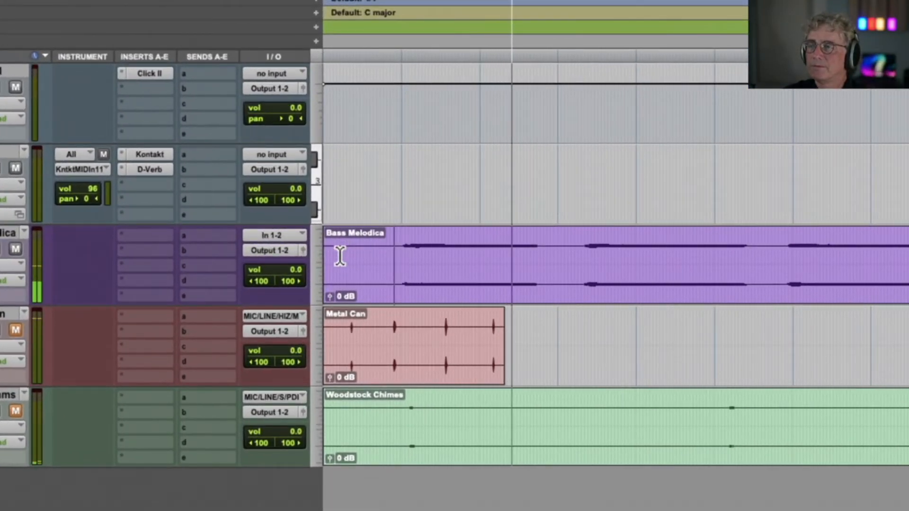
{"action": "key", "text": "space"}
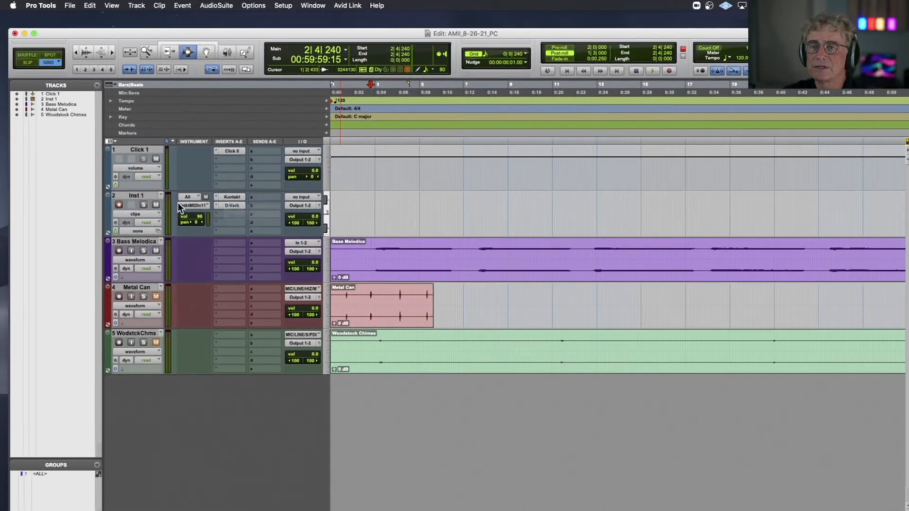
Remove the D-Verb and Kontakt plug-ins from the inserts of the Inst 1 track.
{"action": "left_click", "coordinate": [142, 194]}
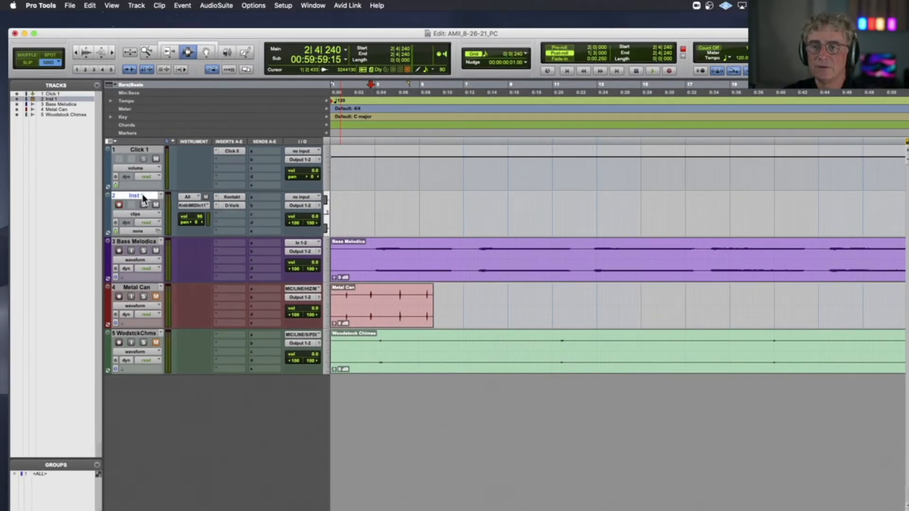
{"action": "left_click", "coordinate": [216, 205]}
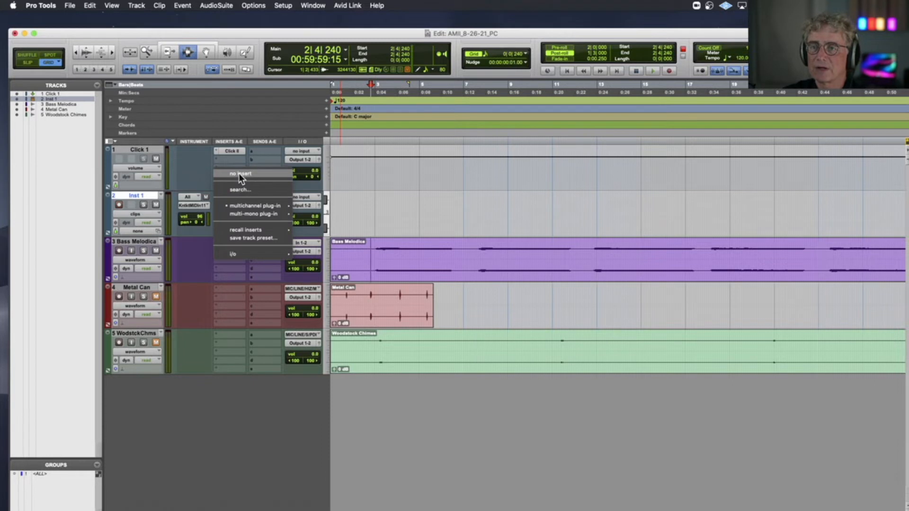
{"action": "key", "text": "Escape"}
{"action": "left_click", "coordinate": [218, 196]}
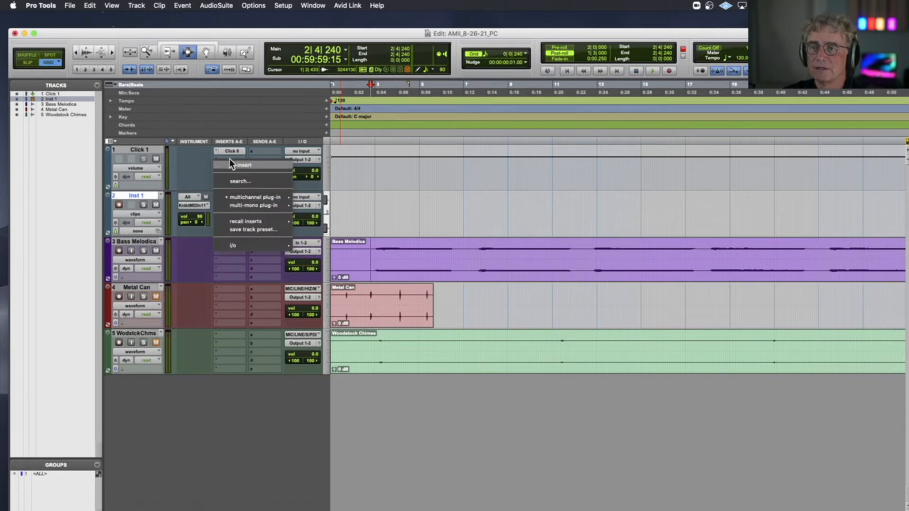
{"action": "left_click", "coordinate": [229, 163]}
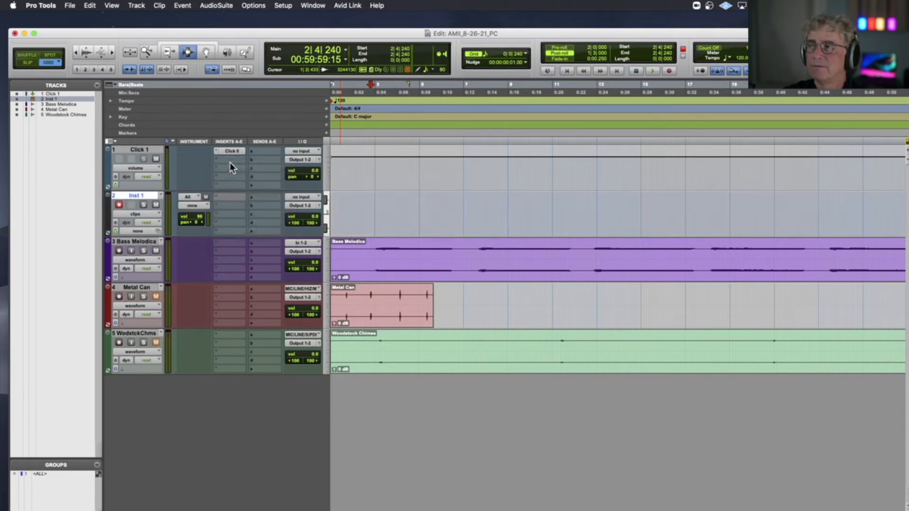
Insert the stereo Mini Grand instrument on the Inst 1 track and close its plug-in window.
{"action": "left_click", "coordinate": [228, 196]}
{"action": "mouse_move", "coordinate": [288, 197]}
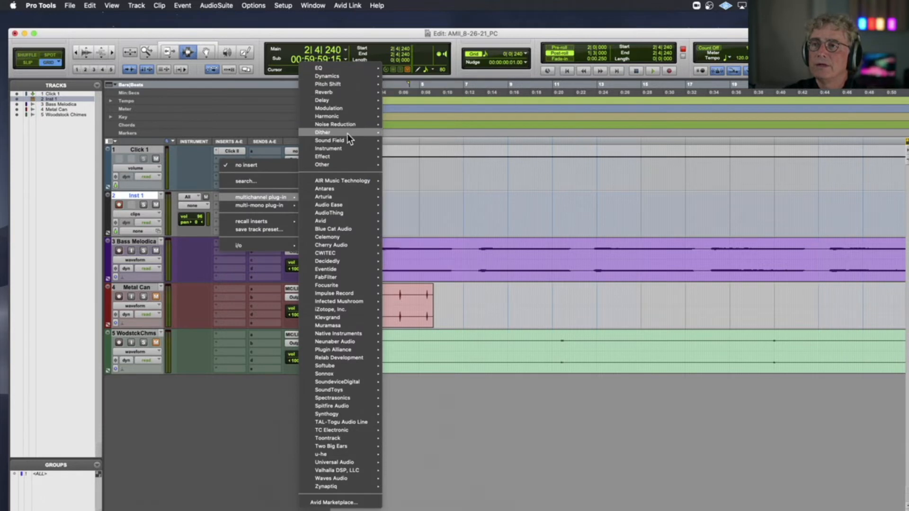
{"action": "mouse_move", "coordinate": [346, 147]}
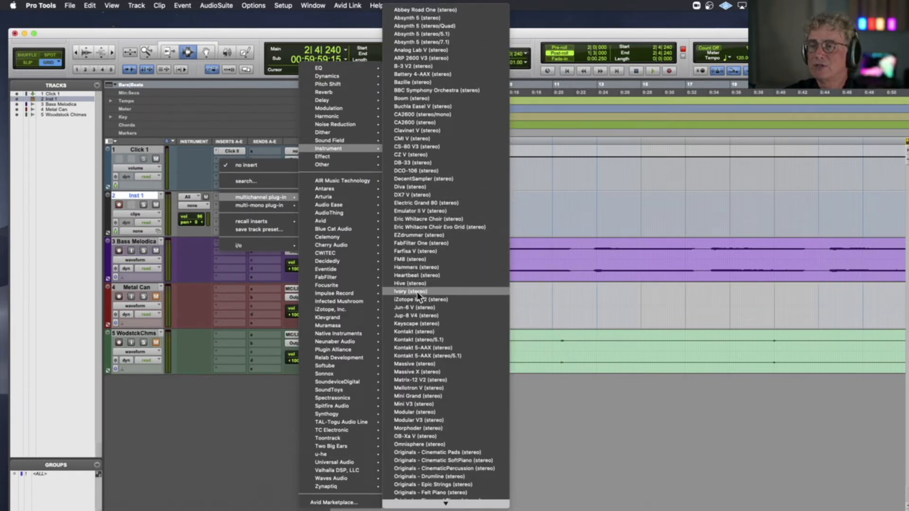
{"action": "left_click", "coordinate": [412, 396]}
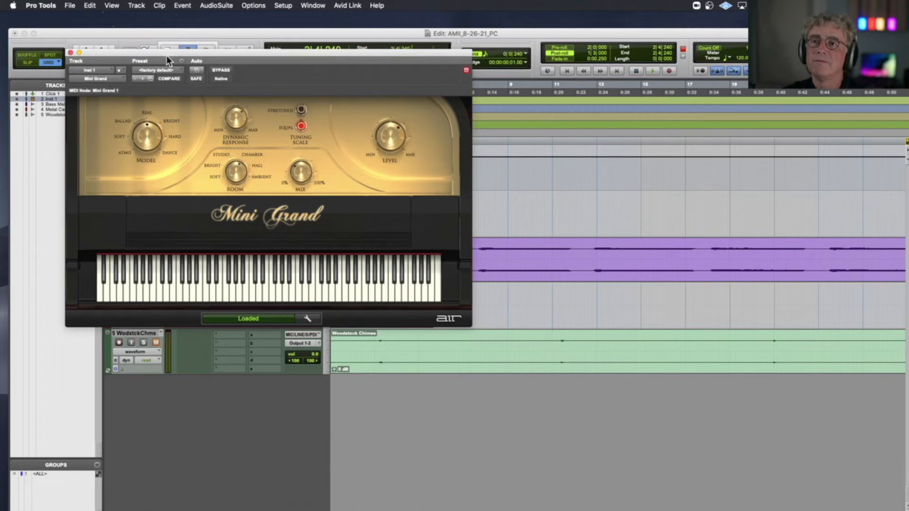
{"action": "left_click_drag", "start_coordinate": [167, 52], "coordinate": [203, 199]}
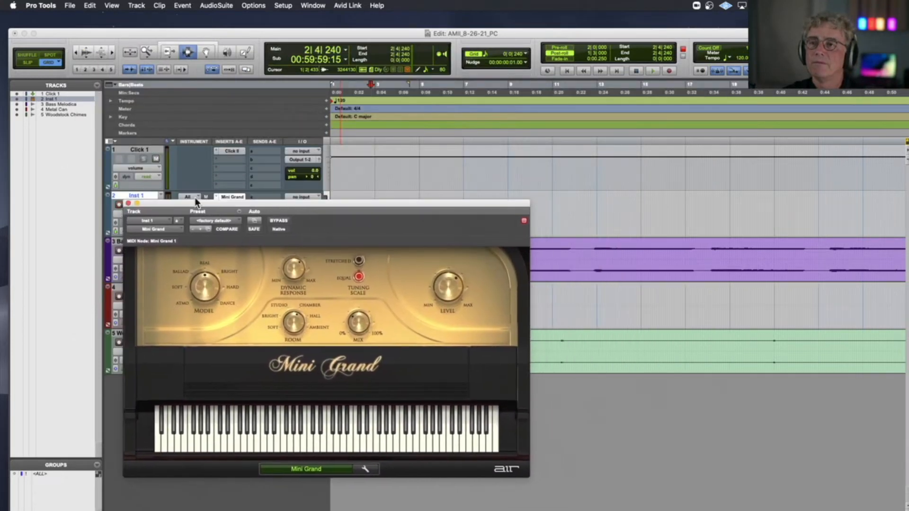
{"action": "left_click", "coordinate": [129, 203]}
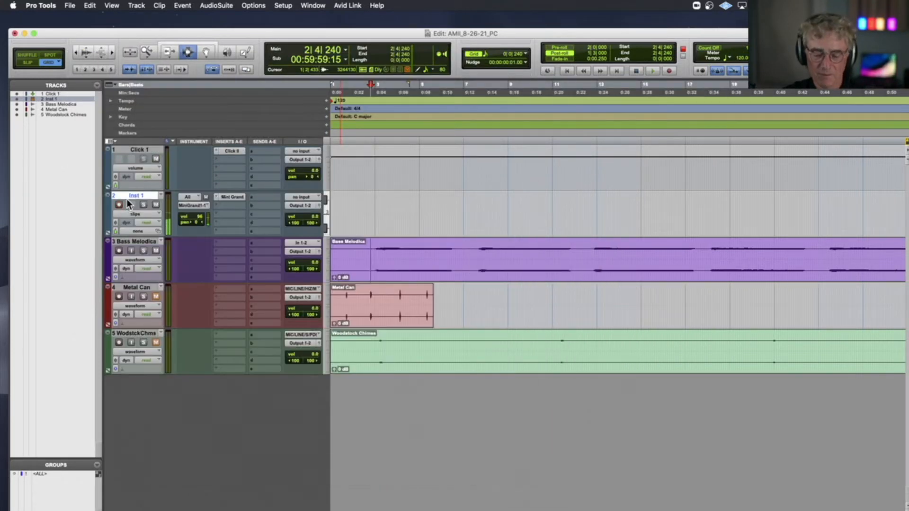
Play and stop the Bass Melodica clip, then place the edit cursor just before its third note with more of the timeline in view.
{"action": "key", "text": "space"}
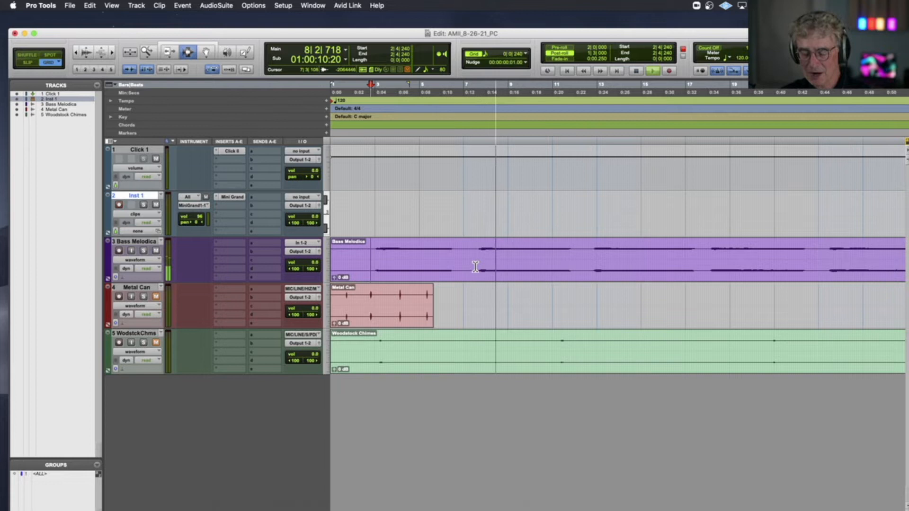
{"action": "key", "text": "space"}
{"action": "left_click", "coordinate": [593, 256]}
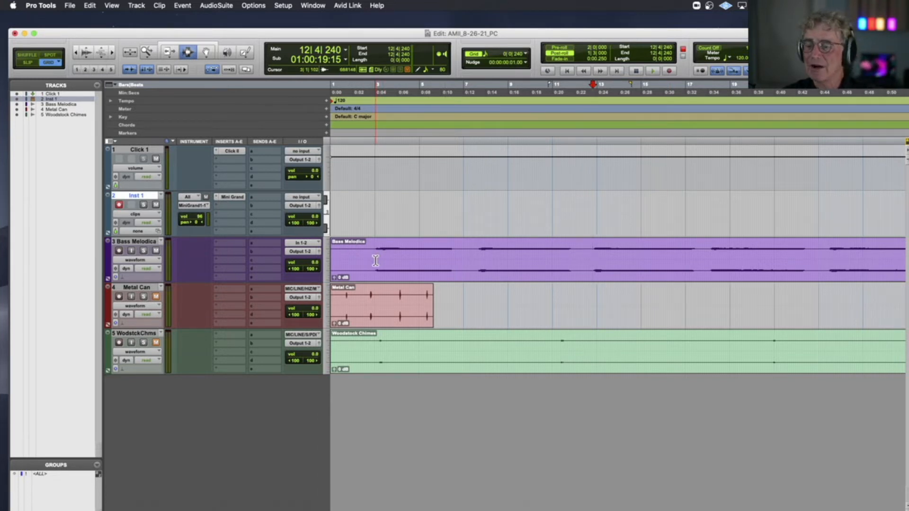
{"action": "key", "text": "super+bracketleft"}
{"action": "key", "text": "super+bracketleft"}
{"action": "key", "text": "super+bracketright"}
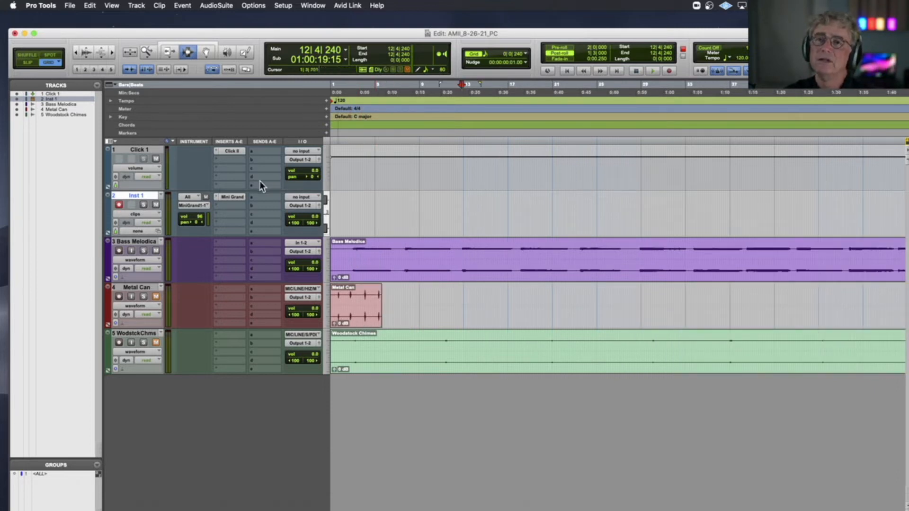
Turn the Tab to Transients option off and back on, repositioning the Edit window.
{"action": "left_click_drag", "start_coordinate": [180, 33], "coordinate": [340, 130]}
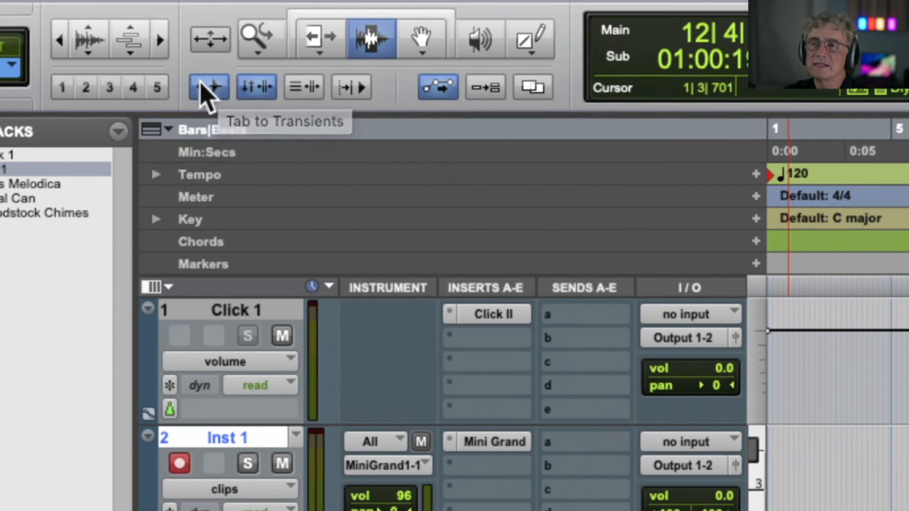
{"action": "left_click", "coordinate": [211, 87]}
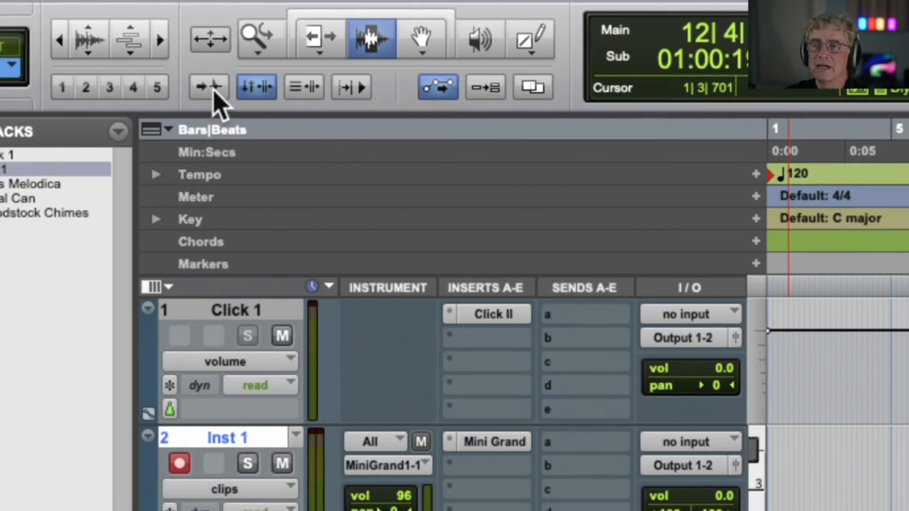
{"action": "left_click", "coordinate": [214, 92]}
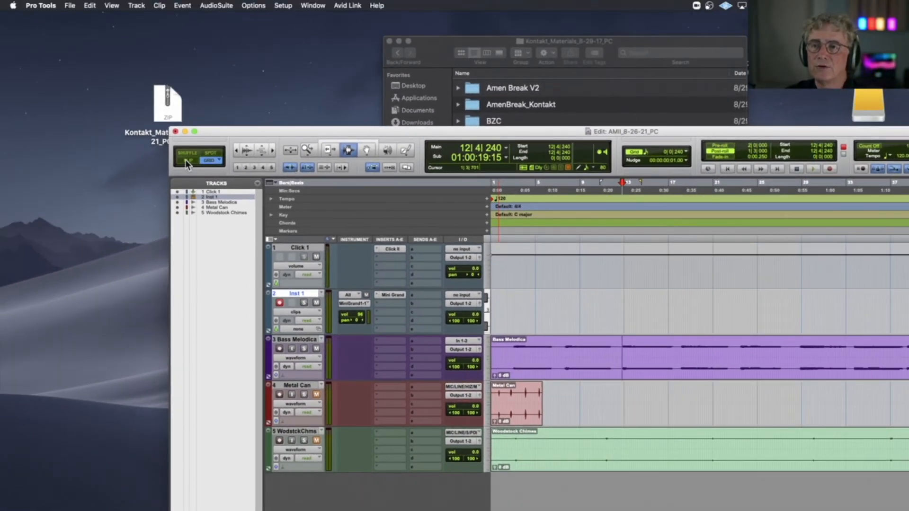
{"action": "left_click_drag", "start_coordinate": [240, 132], "coordinate": [141, 38]}
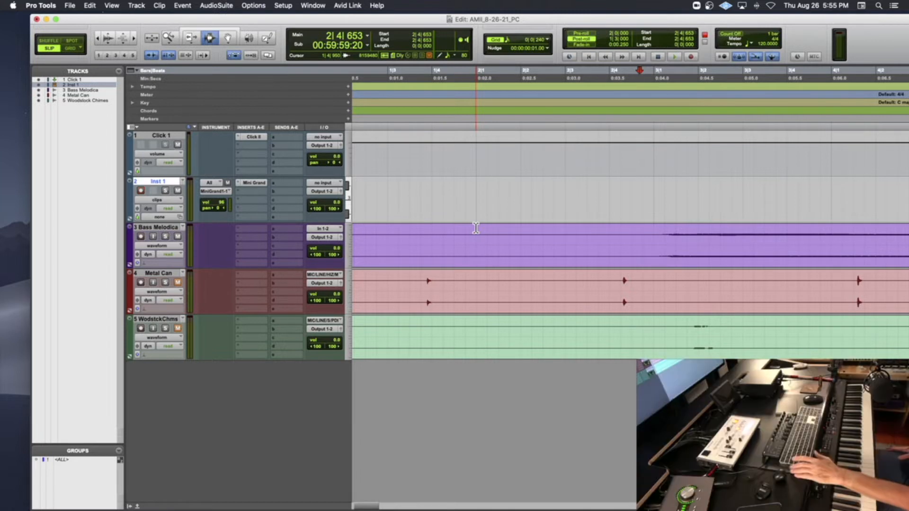
Place the edit cursor ahead of the first Bass Melodica note and advance it to the note's transient.
{"action": "scroll", "coordinate": [476, 228], "scroll_direction": "right", "scroll_amount": 2}
{"action": "left_click", "coordinate": [653, 238]}
{"action": "left_click", "coordinate": [623, 238]}
{"action": "left_click", "coordinate": [611, 238]}
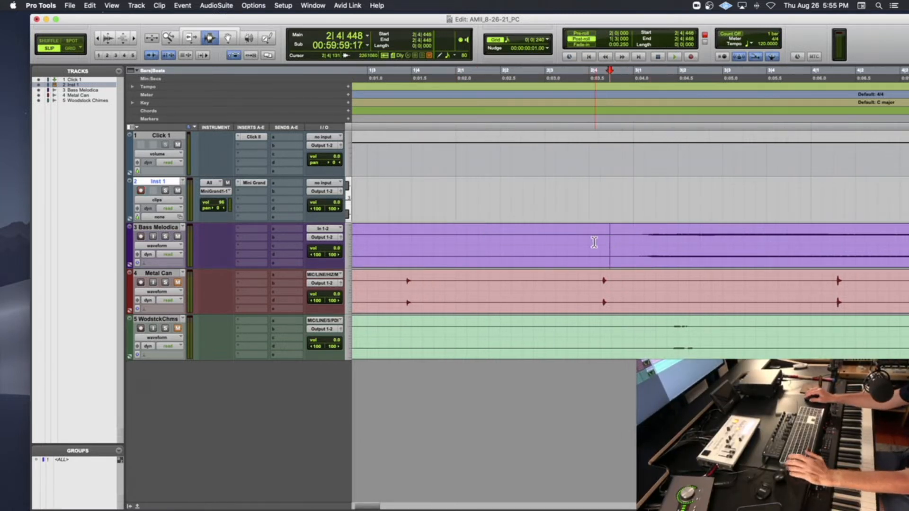
{"action": "scroll", "coordinate": [594, 241], "scroll_direction": "left", "scroll_amount": 5}
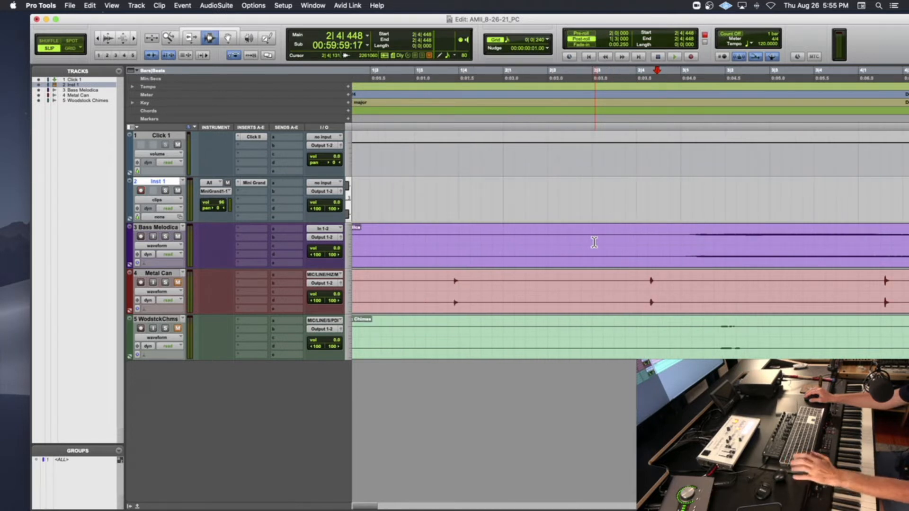
{"action": "key", "text": "Tab"}
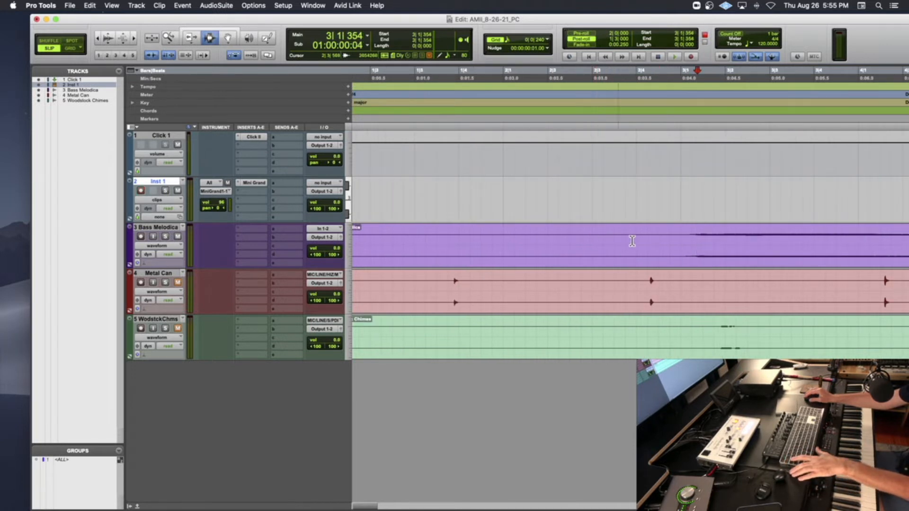
{"action": "scroll", "coordinate": [692, 241], "scroll_direction": "right", "scroll_amount": 5}
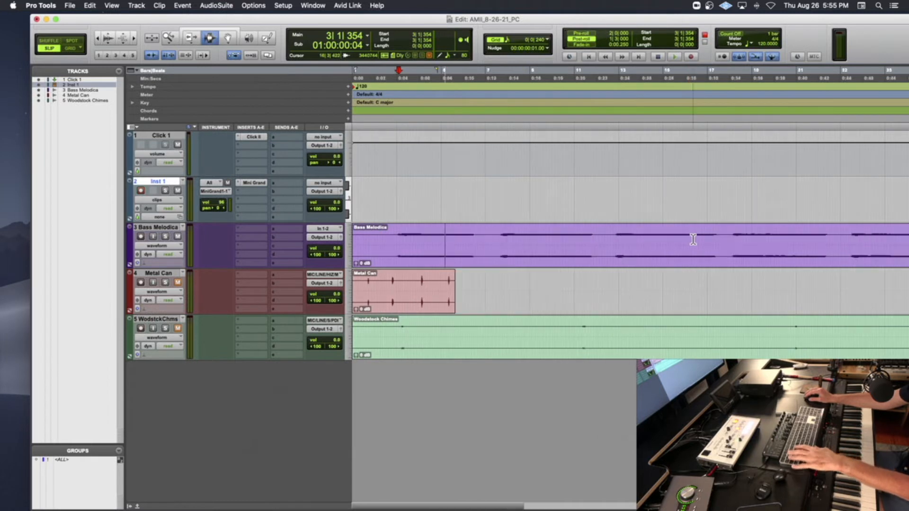
{"action": "key", "text": "super+bracketright"}
{"action": "key", "text": "super+bracketright"}
{"action": "key", "text": "super+bracketright"}
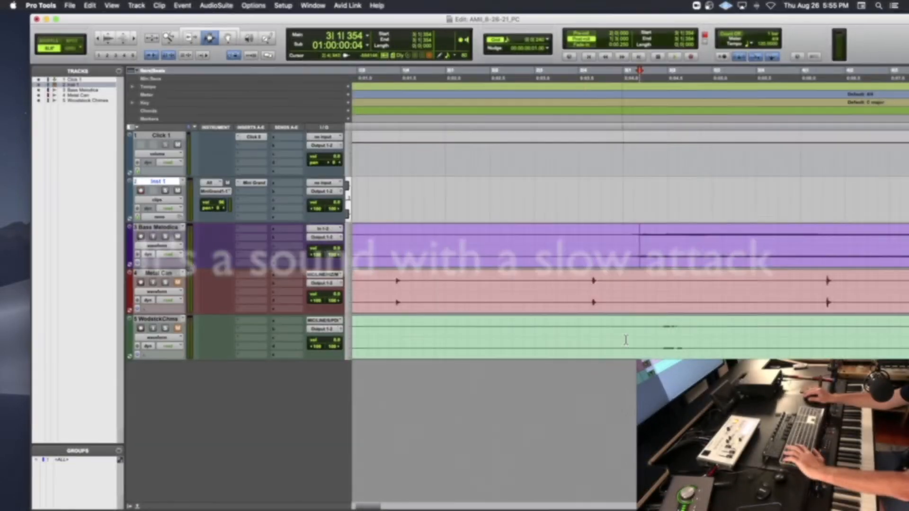
Place the edit cursor just before the first Metal Can hit and advance it by transients to the second hit.
{"action": "left_click", "coordinate": [397, 289]}
{"action": "key", "text": "super+bracketright"}
{"action": "key", "text": "super+bracketright"}
{"action": "key", "text": "super+bracketright"}
{"action": "key", "text": "super+bracketright"}
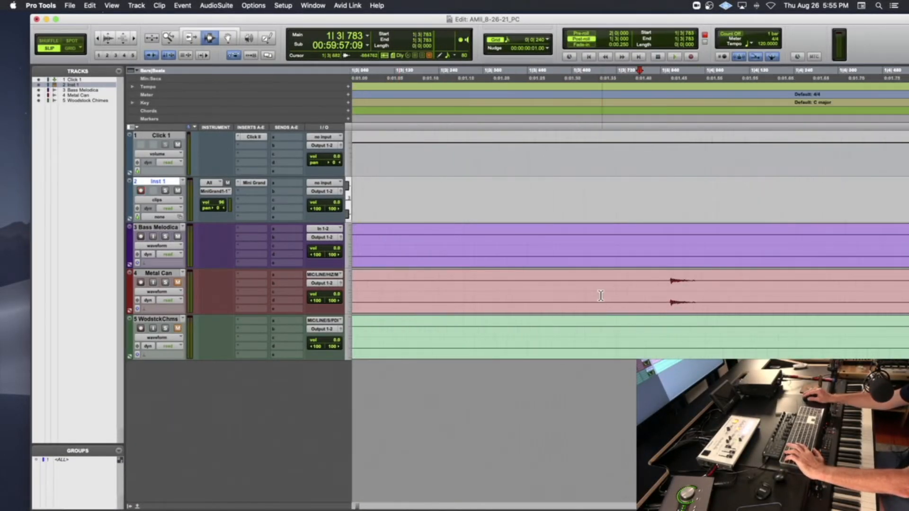
{"action": "left_click", "coordinate": [700, 293]}
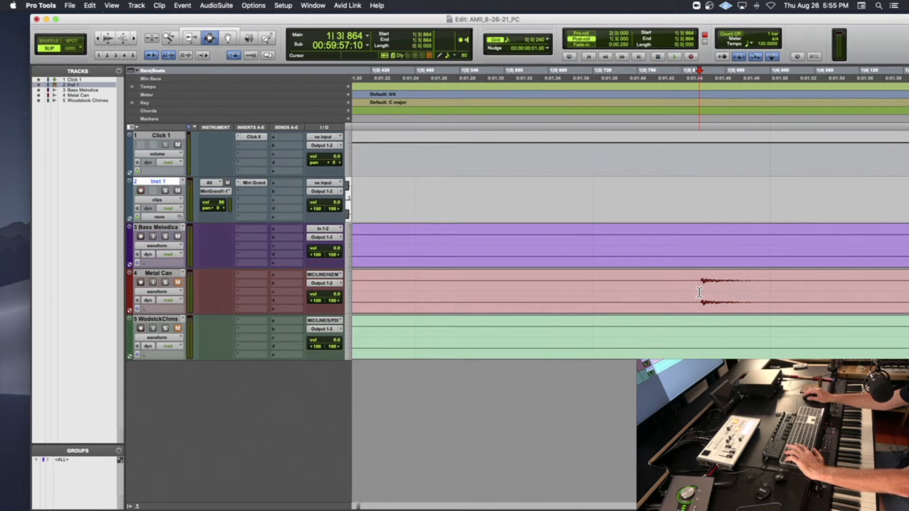
{"action": "left_click", "coordinate": [672, 292]}
{"action": "key", "text": "super+bracketright"}
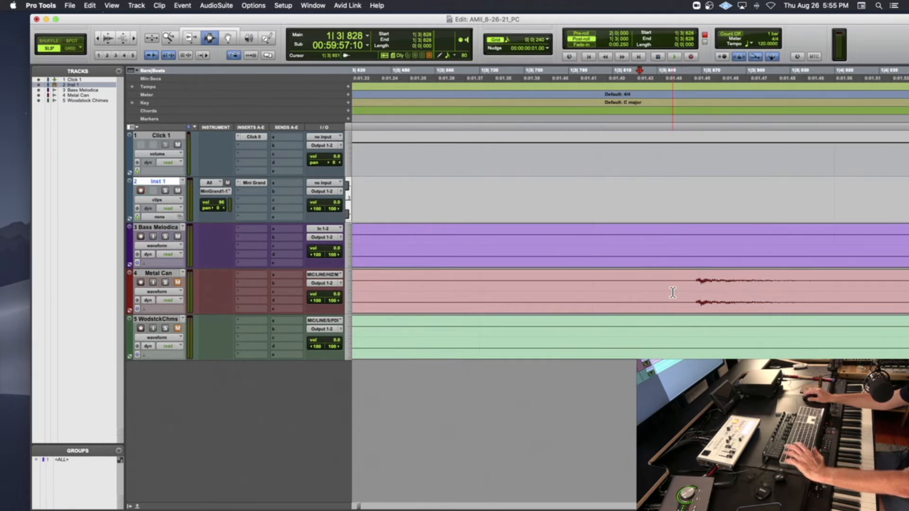
{"action": "key", "text": "Tab"}
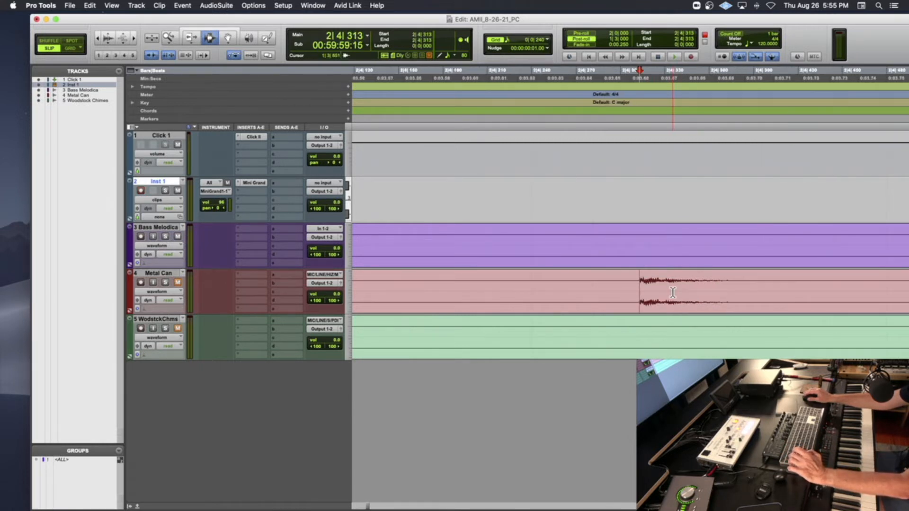
Return the edit cursor to the Bass Melodica track before its first note and advance it to the next detected transient.
{"action": "key", "text": "super+bracketleft"}
{"action": "key", "text": "super+bracketleft"}
{"action": "key", "text": "super+bracketleft"}
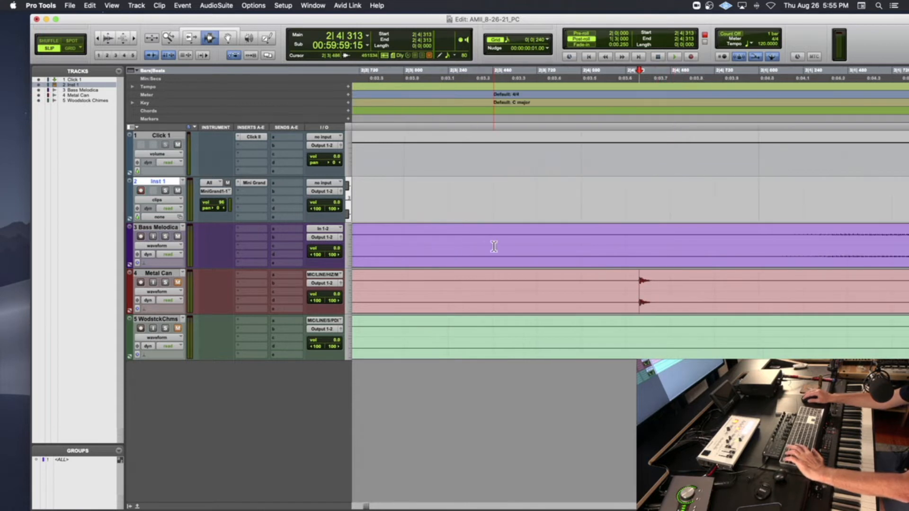
{"action": "left_click", "coordinate": [499, 244]}
{"action": "left_click", "coordinate": [681, 243]}
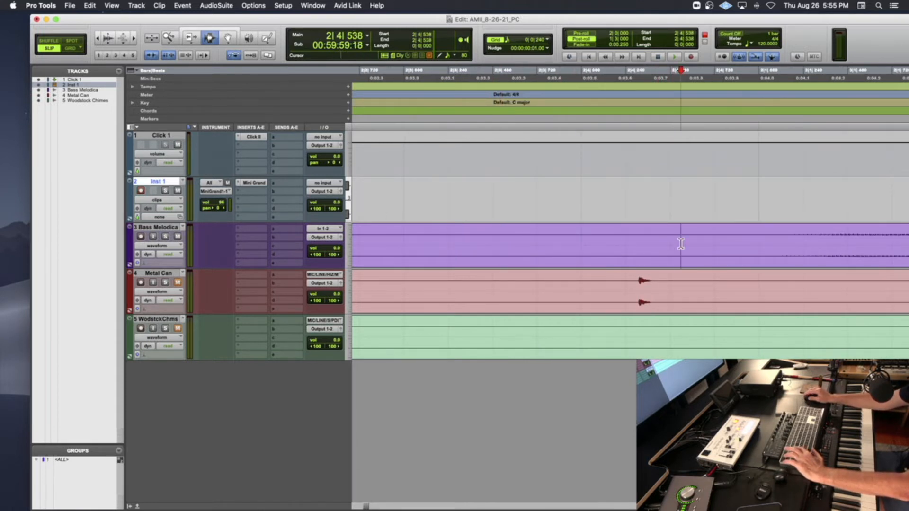
{"action": "key", "text": "super+bracketleft"}
{"action": "key", "text": "super+bracketleft"}
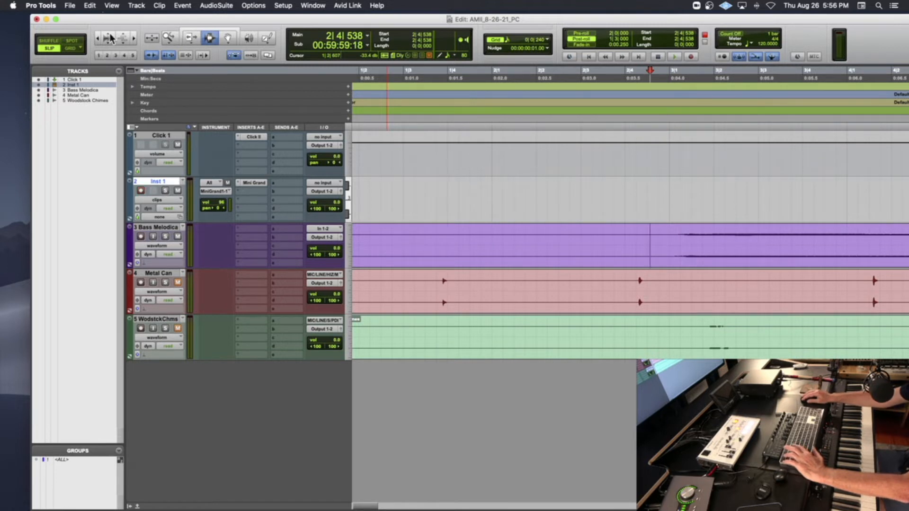
{"action": "key", "text": "super+bracketright"}
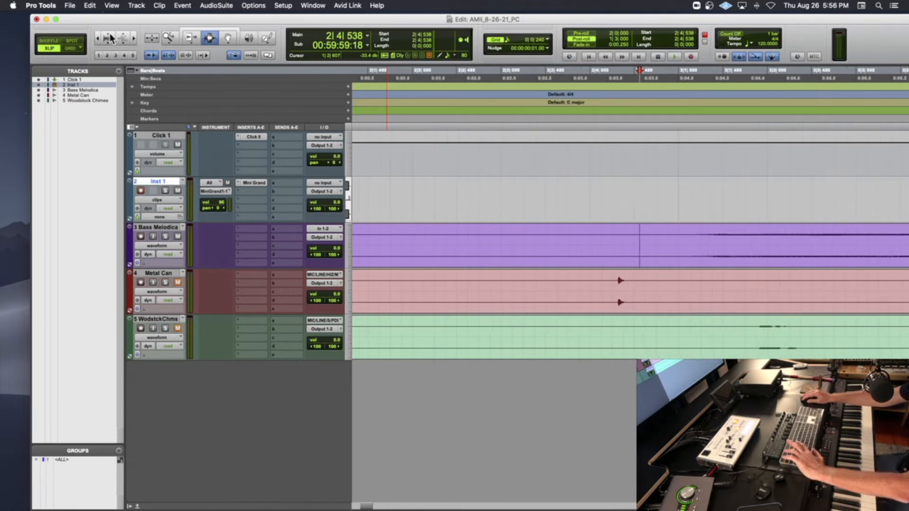
{"action": "key", "text": "Tab"}
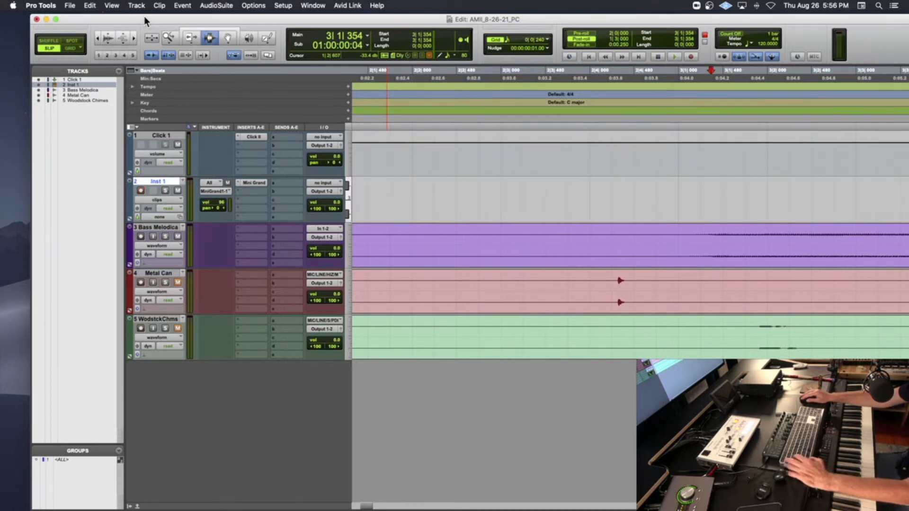
Reposition the Edit window and switch its Zoom Controls off and back on in the toolbar display options.
{"action": "left_click_drag", "start_coordinate": [144, 16], "coordinate": [188, 92]}
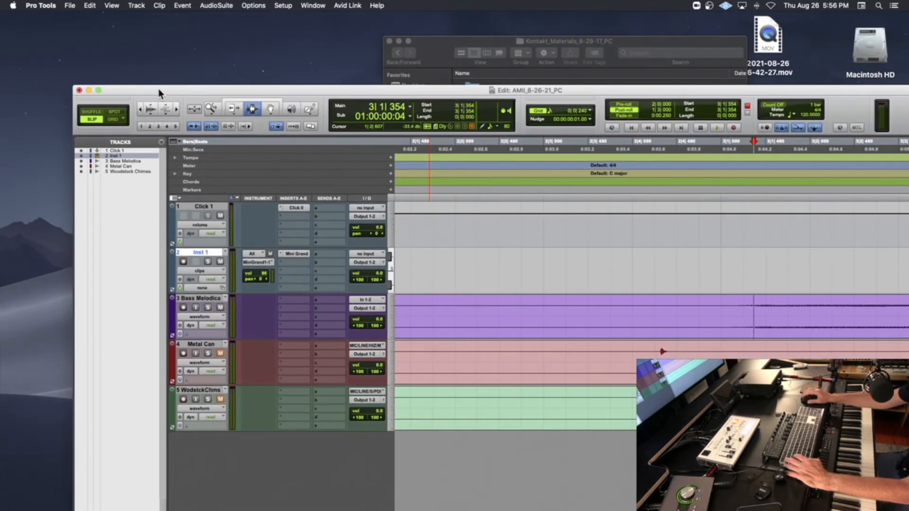
{"action": "left_click_drag", "start_coordinate": [164, 87], "coordinate": [99, 23]}
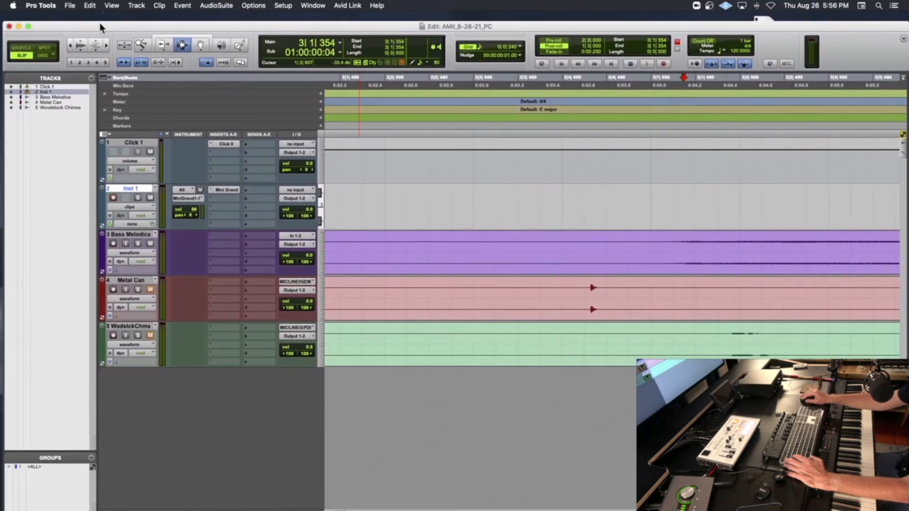
{"action": "left_click", "coordinate": [903, 39]}
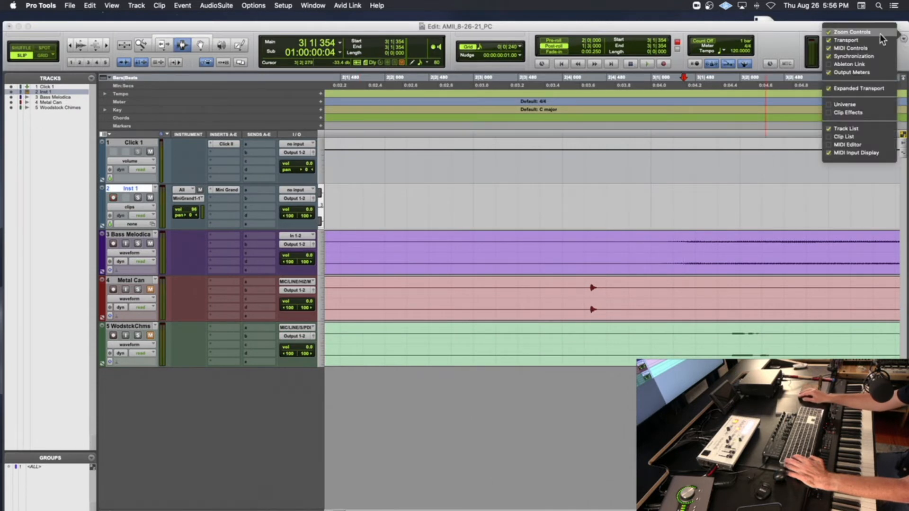
{"action": "left_click", "coordinate": [830, 33]}
{"action": "left_click", "coordinate": [830, 33]}
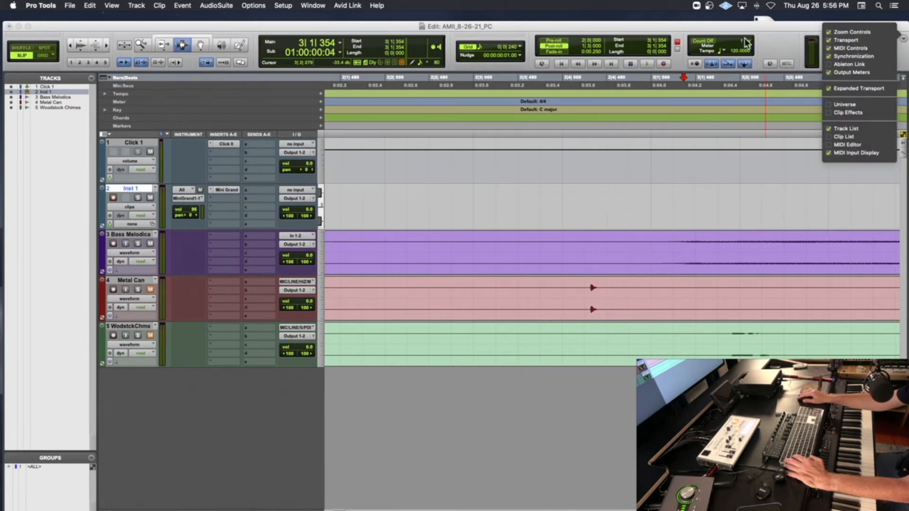
Increase the vertical audio zoom five times so the waveforms on all audio tracks are drawn taller.
{"action": "left_click", "coordinate": [82, 45]}
{"action": "left_click", "coordinate": [82, 45]}
{"action": "left_click", "coordinate": [82, 45]}
{"action": "left_click", "coordinate": [81, 45]}
{"action": "left_click", "coordinate": [81, 44]}
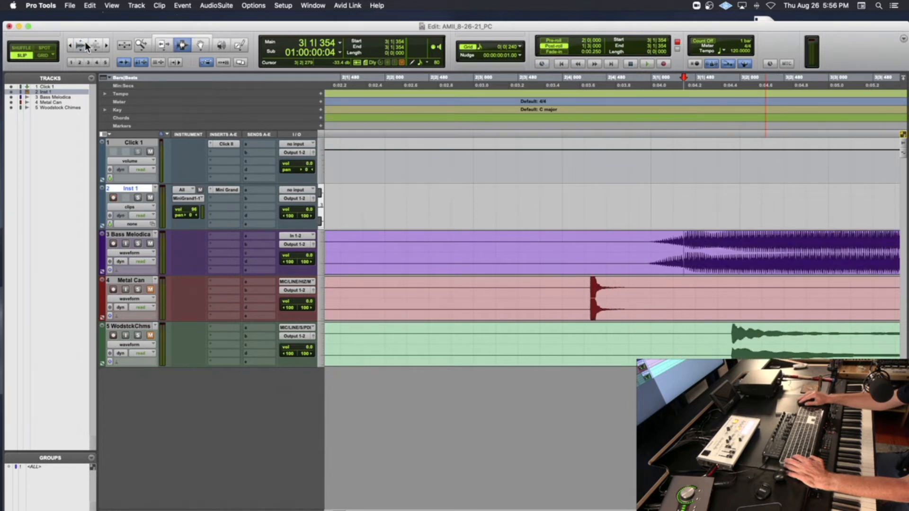
Magnify the start of the first Bass Melodica note and place the edit cursor where its waveform actually begins.
{"action": "left_click", "coordinate": [648, 255]}
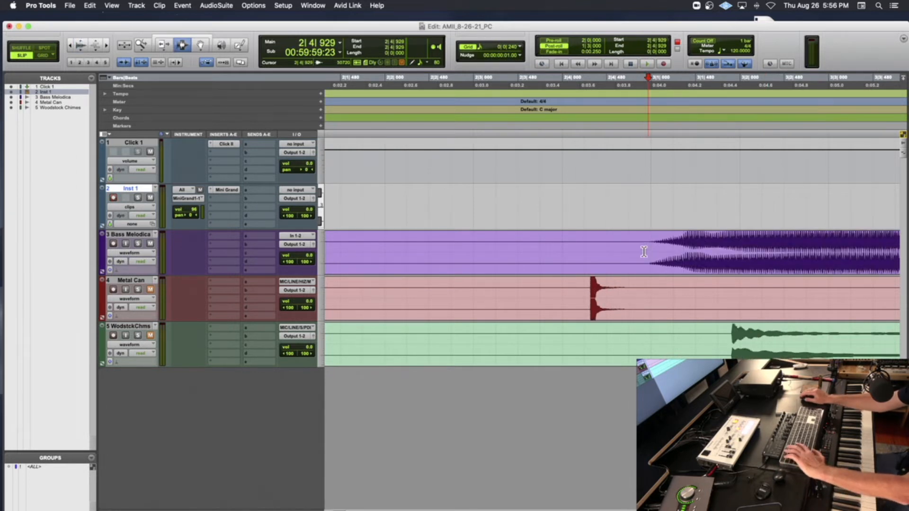
{"action": "key", "text": "t"}
{"action": "key", "text": "t"}
{"action": "key", "text": "t"}
{"action": "key", "text": "t"}
{"action": "left_click", "coordinate": [645, 266]}
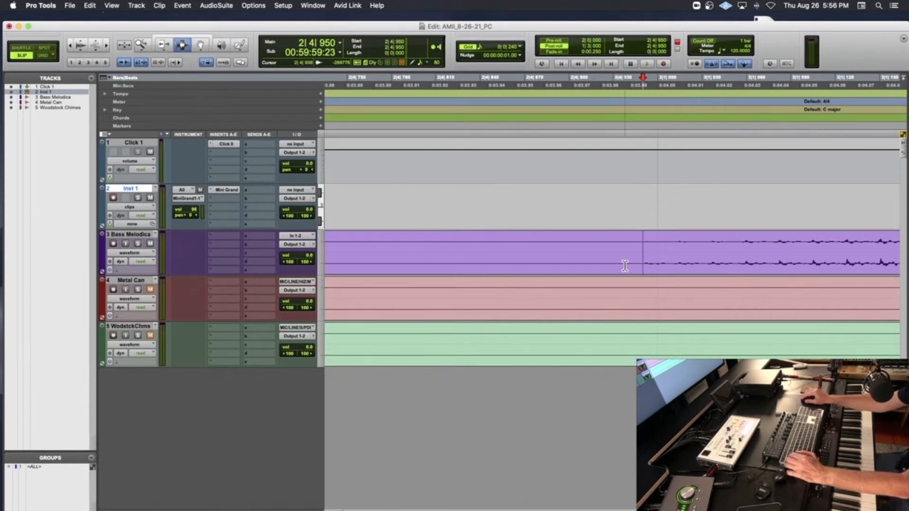
Place the edit cursor in the silence before the first Bass Melodica note and advance it to the next detected transient.
{"action": "left_click", "coordinate": [475, 254]}
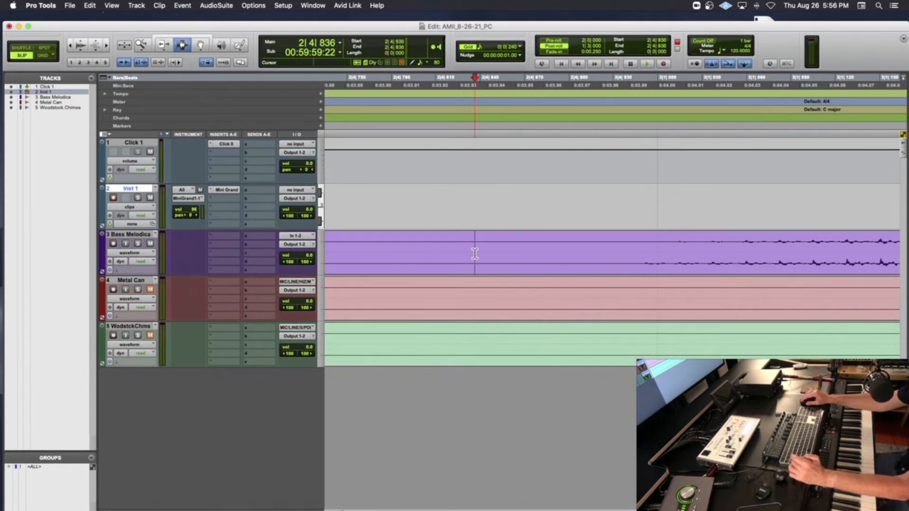
{"action": "key", "text": "space"}
{"action": "scroll", "coordinate": [475, 254], "scroll_direction": "left", "scroll_amount": 3}
{"action": "key", "text": "r"}
{"action": "key", "text": "r"}
{"action": "key", "text": "r"}
{"action": "key", "text": "r"}
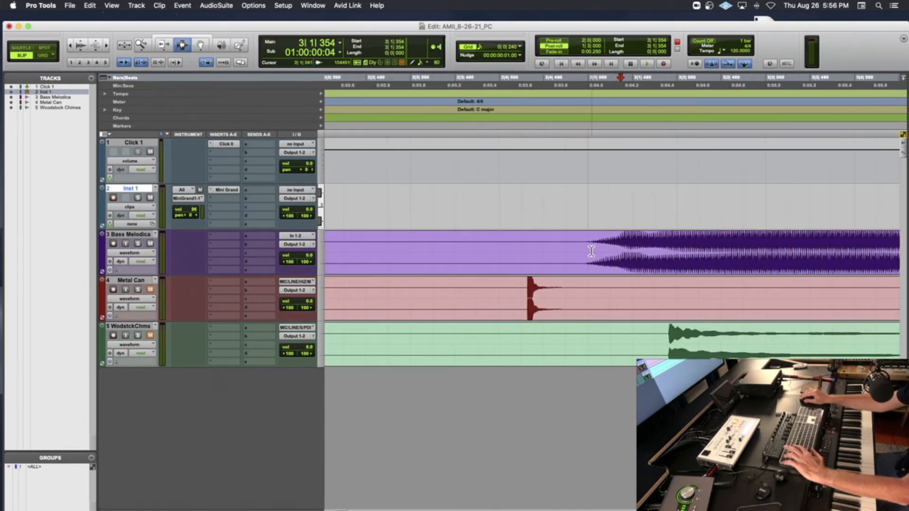
Split the Bass Melodica clip at the true start of its first note, at about 2|4|950.
{"action": "left_click", "coordinate": [586, 255]}
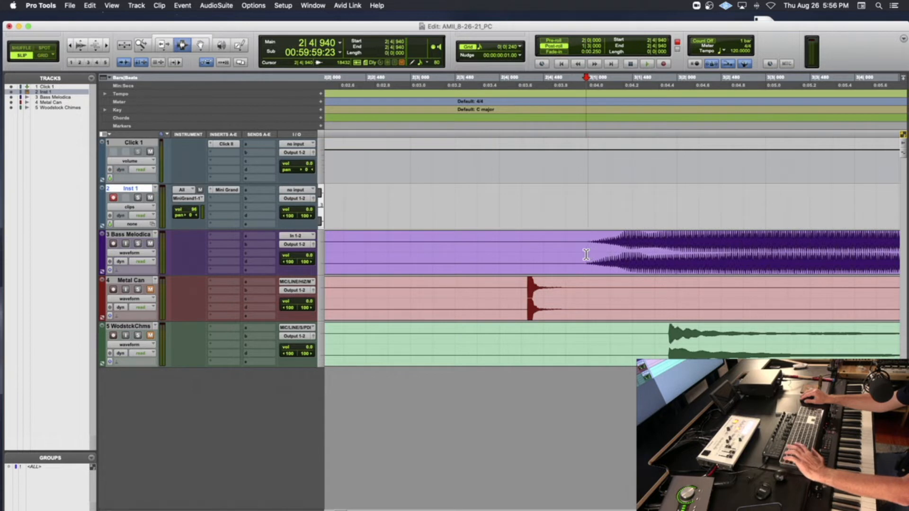
{"action": "key", "text": "t"}
{"action": "key", "text": "t"}
{"action": "key", "text": "t"}
{"action": "key", "text": "t"}
{"action": "left_click", "coordinate": [628, 251]}
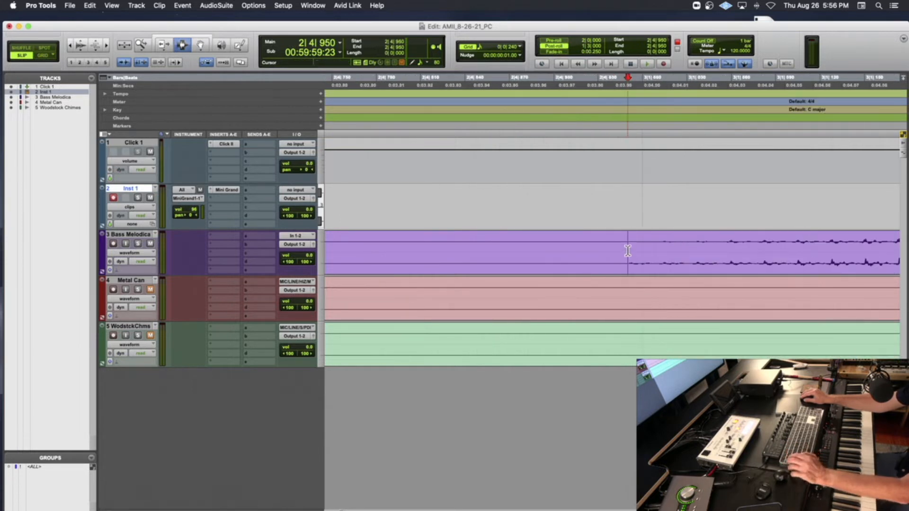
{"action": "key", "text": "super+e"}
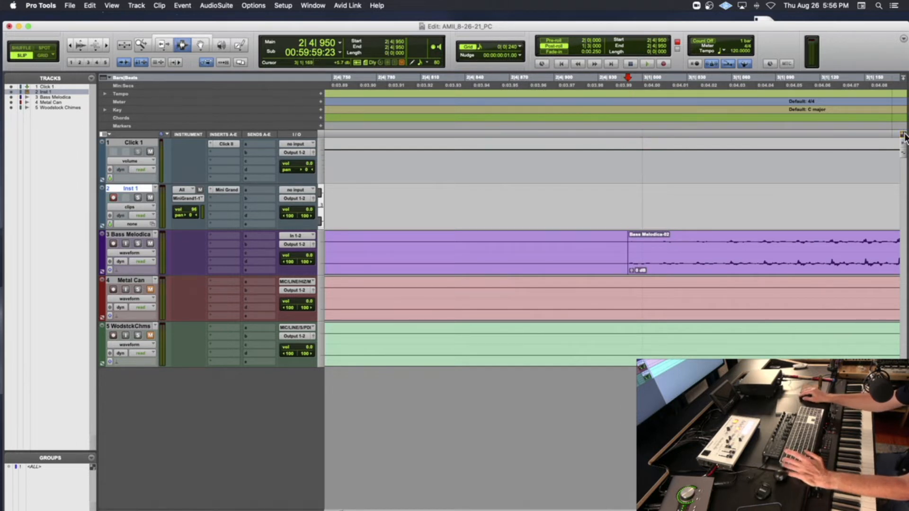
Shift the Edit window aside and split the Bass Melodica clip in the silence after its first note, at about 6|3|896.
{"action": "left_click_drag", "start_coordinate": [854, 27], "coordinate": [796, 17]}
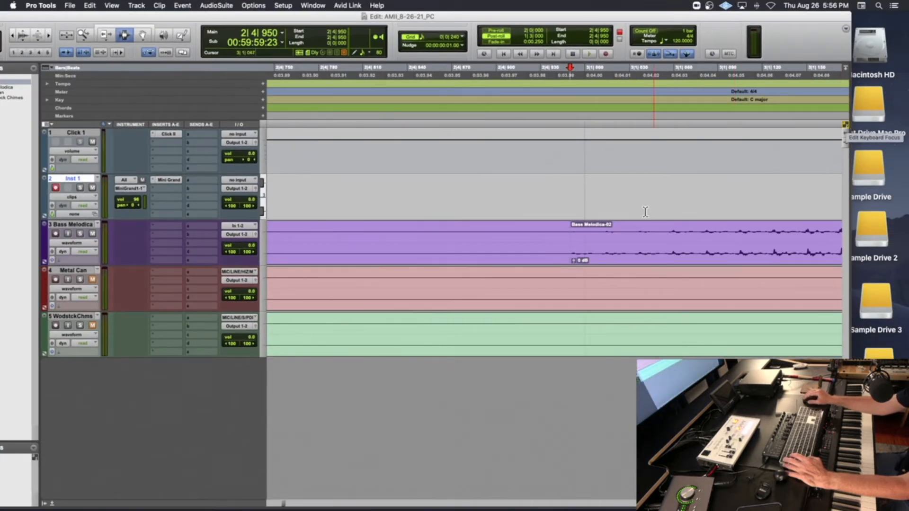
{"action": "scroll", "coordinate": [630, 233], "scroll_direction": "right", "scroll_amount": 5}
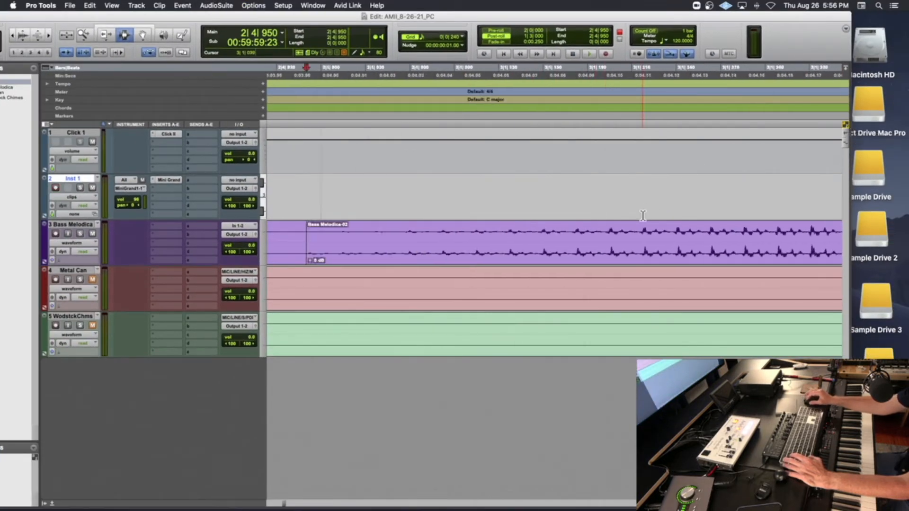
{"action": "scroll", "coordinate": [643, 216], "scroll_direction": "right", "scroll_amount": 3}
{"action": "key", "text": "r"}
{"action": "key", "text": "r"}
{"action": "key", "text": "r"}
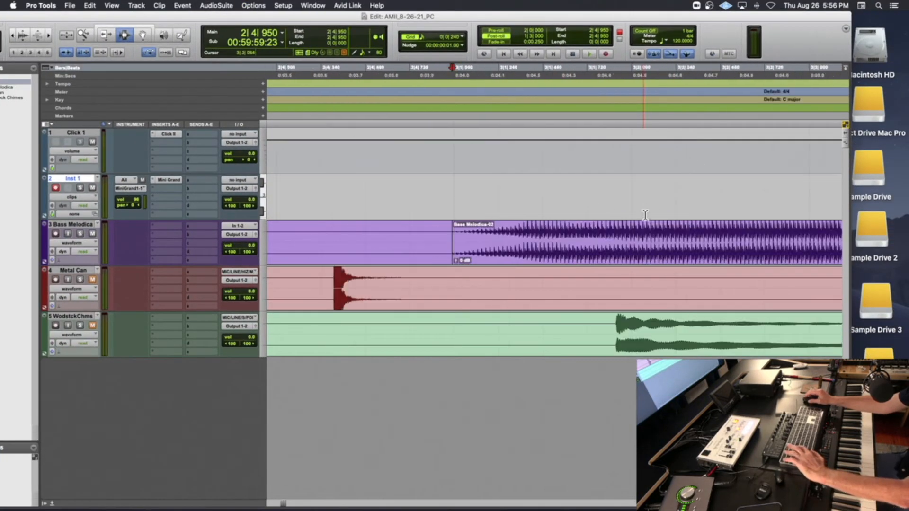
{"action": "key", "text": "r"}
{"action": "key", "text": "r"}
{"action": "scroll", "coordinate": [645, 216], "scroll_direction": "right", "scroll_amount": 8}
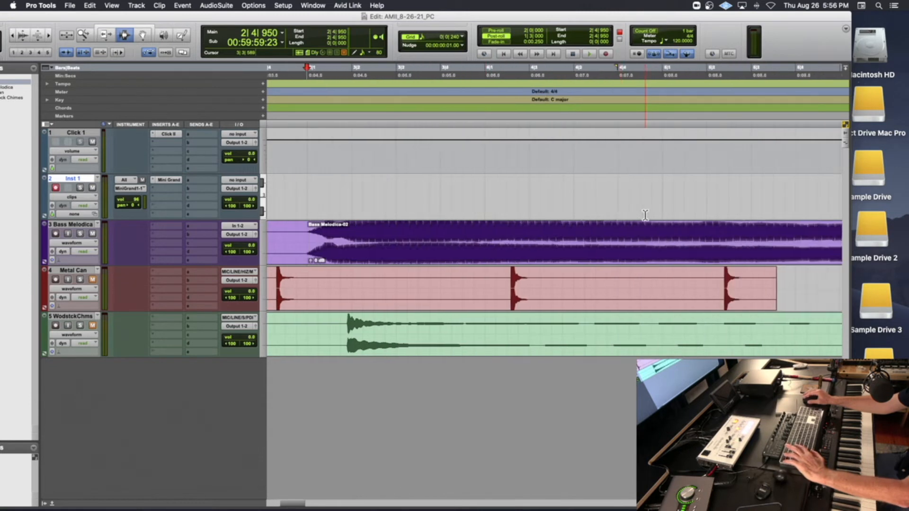
{"action": "left_click", "coordinate": [448, 237]}
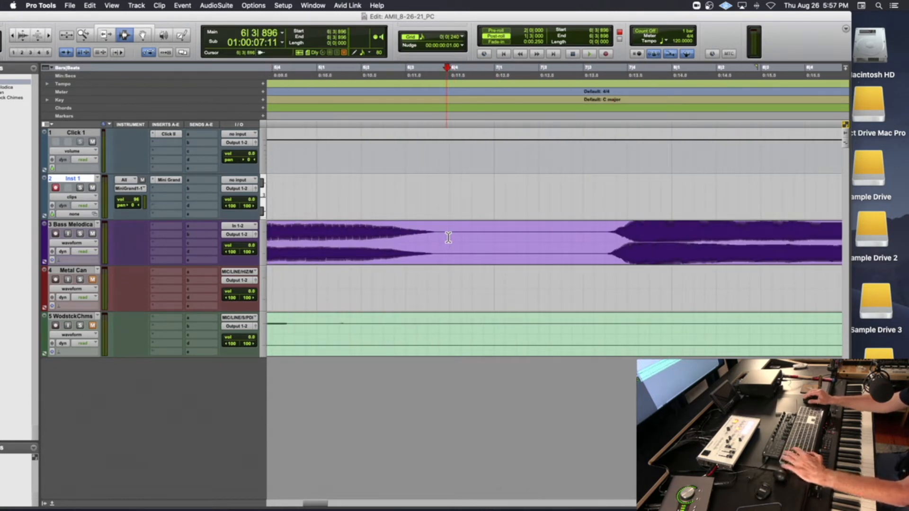
{"action": "key", "text": "super+e"}
Split the Bass Melodica clip at the start of its second note, at about 7|3|540.
{"action": "left_click", "coordinate": [572, 240]}
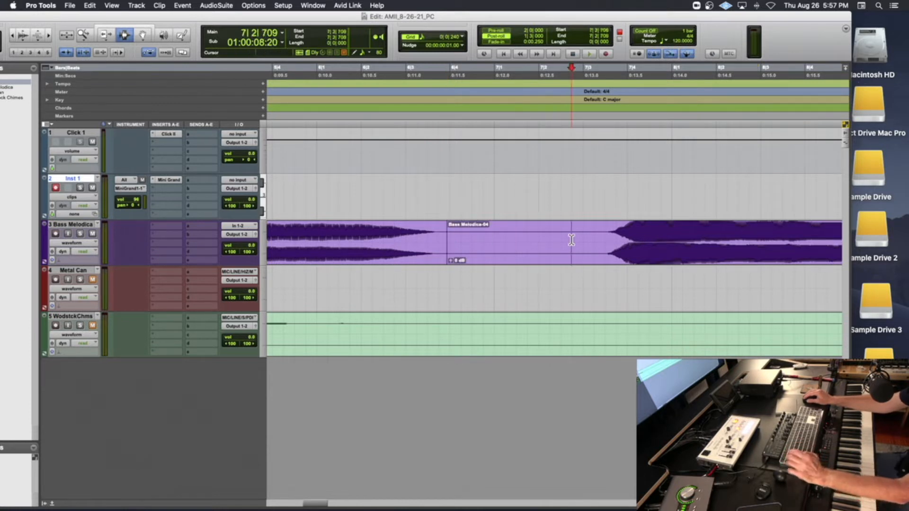
{"action": "left_click", "coordinate": [609, 240]}
{"action": "key", "text": "super+bracketright"}
{"action": "key", "text": "super+bracketright"}
{"action": "key", "text": "super+bracketright"}
{"action": "key", "text": "super+bracketright"}
{"action": "key", "text": "super+bracketright"}
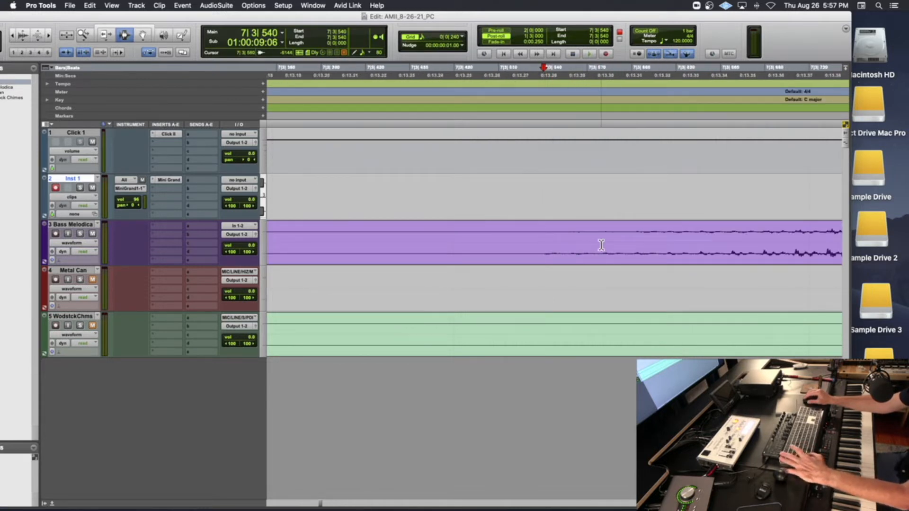
{"action": "key", "text": "super+e"}
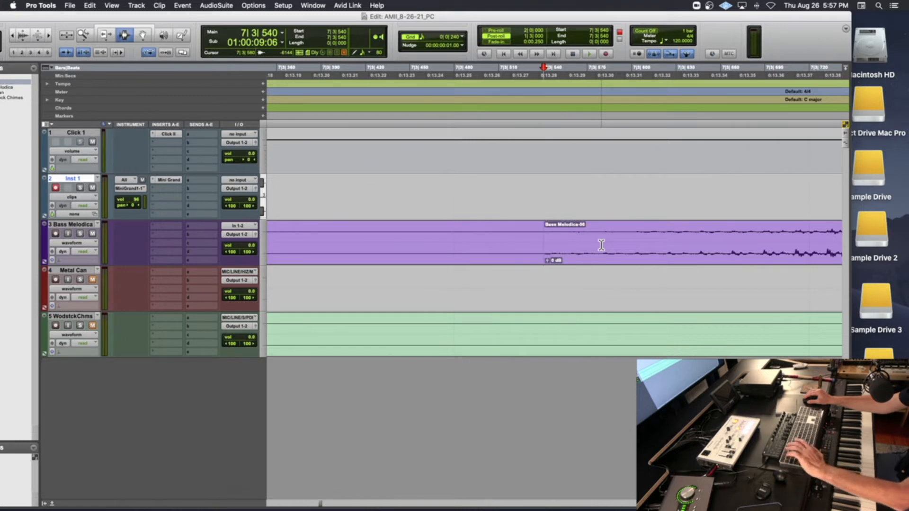
Split the Bass Melodica clip at the start of its third note, at about 12|4|353.
{"action": "key", "text": "super+bracketleft"}
{"action": "key", "text": "super+bracketleft"}
{"action": "key", "text": "super+bracketleft"}
{"action": "key", "text": "super+bracketleft"}
{"action": "key", "text": "super+bracketleft"}
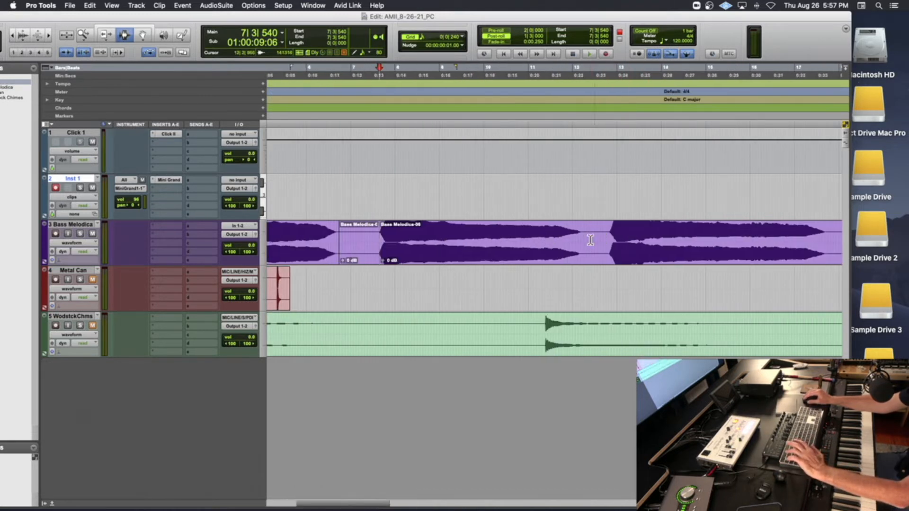
{"action": "left_click", "coordinate": [599, 238]}
{"action": "left_click", "coordinate": [611, 238]}
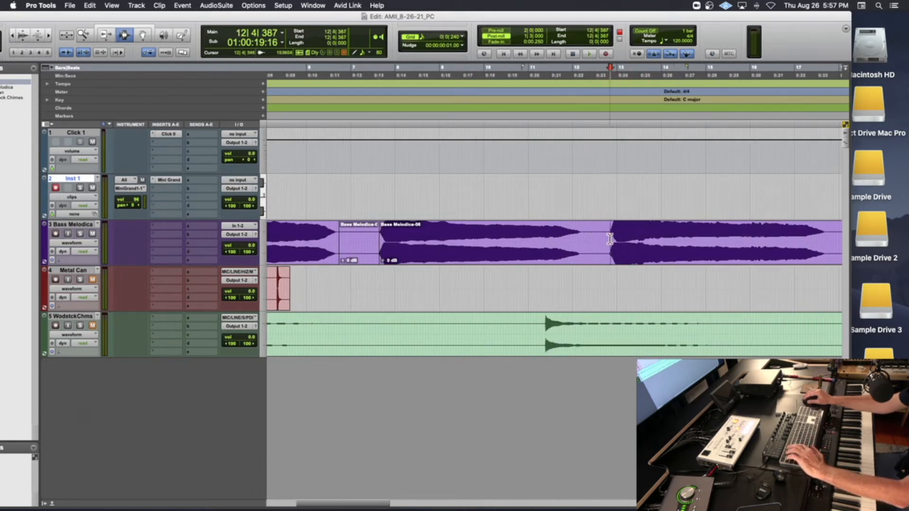
{"action": "left_click", "coordinate": [610, 239]}
{"action": "key", "text": "super+bracketright"}
{"action": "key", "text": "super+bracketright"}
{"action": "key", "text": "super+bracketright"}
{"action": "key", "text": "super+bracketright"}
{"action": "key", "text": "super+bracketright"}
{"action": "key", "text": "super+bracketright"}
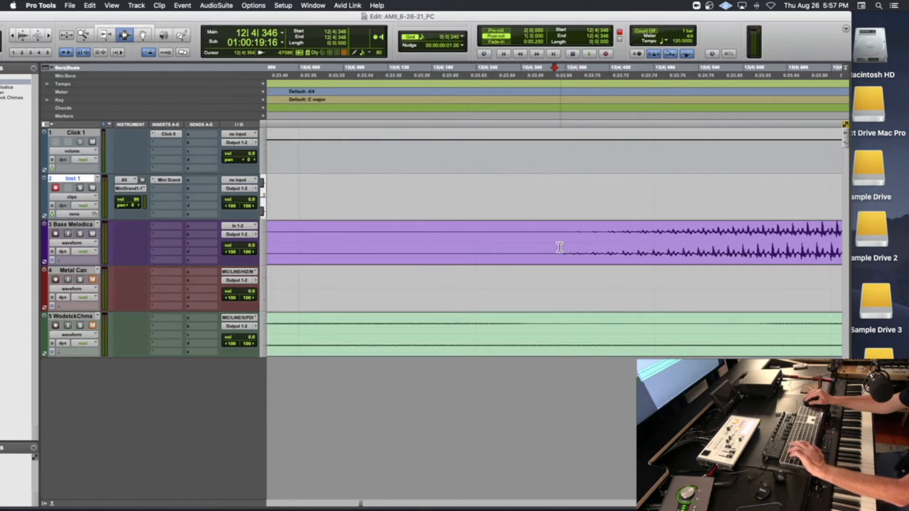
{"action": "key", "text": "super+bracketleft"}
{"action": "key", "text": "super+bracketleft"}
{"action": "key", "text": "super+bracketleft"}
{"action": "key", "text": "super+bracketleft"}
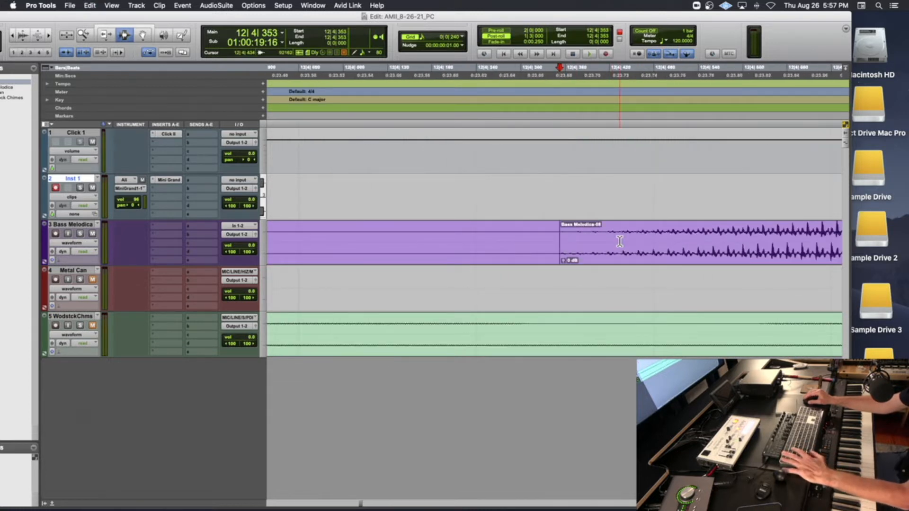
Split the Bass Melodica clip at the start of its fourth note.
{"action": "key", "text": "super+bracketleft"}
{"action": "key", "text": "super+bracketleft"}
{"action": "key", "text": "super+bracketleft"}
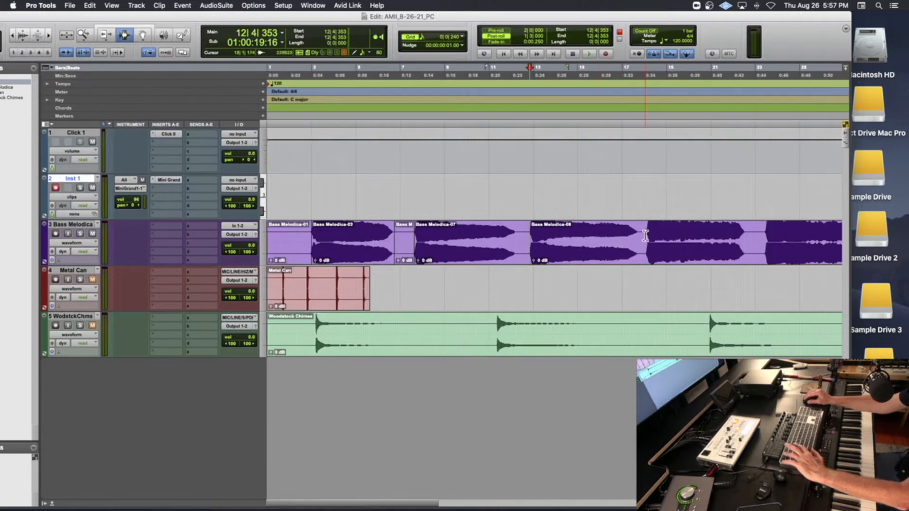
{"action": "key", "text": "super+e"}
Split the Bass Melodica clip at the start of its fifth note, at about 23|2|658.
{"action": "left_click", "coordinate": [767, 235]}
{"action": "key", "text": "super+bracketleft"}
{"action": "key", "text": "super+bracketleft"}
{"action": "key", "text": "super+bracketright"}
{"action": "key", "text": "super+bracketright"}
{"action": "key", "text": "super+bracketright"}
{"action": "key", "text": "super+bracketright"}
{"action": "key", "text": "super+bracketright"}
{"action": "key", "text": "super+bracketright"}
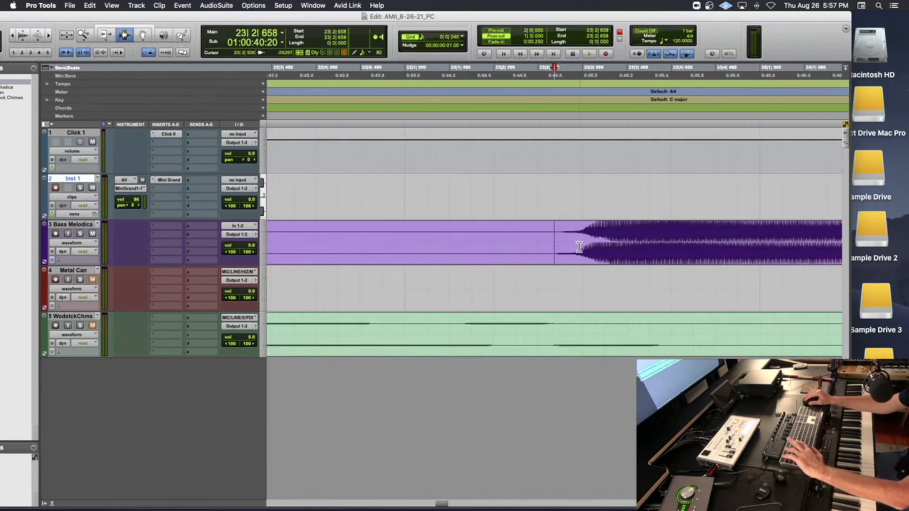
{"action": "key", "text": "b"}
Split the Bass Melodica clip at the start of its sixth note, at about 28|4|435.
{"action": "key", "text": "r"}
{"action": "key", "text": "r"}
{"action": "key", "text": "r"}
{"action": "scroll", "coordinate": [638, 240], "scroll_direction": "right", "scroll_amount": 3}
{"action": "left_click", "coordinate": [649, 236]}
{"action": "key", "text": "t"}
{"action": "key", "text": "t"}
{"action": "key", "text": "t"}
{"action": "key", "text": "t"}
{"action": "key", "text": "t"}
{"action": "key", "text": "t"}
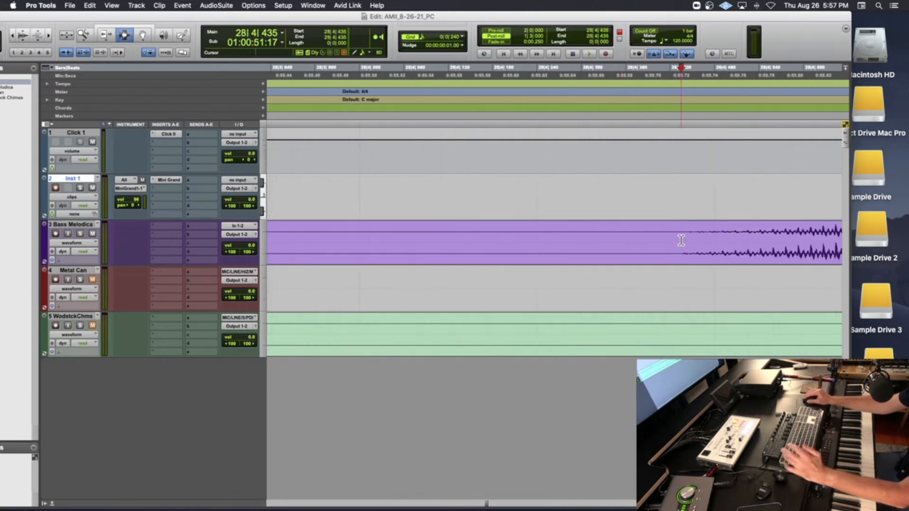
Split the Bass Melodica clip at the start of its seventh note.
{"action": "key", "text": "r"}
{"action": "key", "text": "r"}
{"action": "key", "text": "r"}
{"action": "key", "text": "r"}
{"action": "key", "text": "r"}
{"action": "key", "text": "r"}
{"action": "scroll", "coordinate": [663, 240], "scroll_direction": "right", "scroll_amount": 3}
{"action": "left_click", "coordinate": [676, 240]}
{"action": "key", "text": "t"}
{"action": "key", "text": "t"}
{"action": "key", "text": "t"}
{"action": "key", "text": "t"}
{"action": "left_click", "coordinate": [714, 238]}
{"action": "key", "text": "b"}
Split the Bass Melodica clip at the start of its eighth note, at about 38|2|803.
{"action": "key", "text": "r"}
{"action": "key", "text": "r"}
{"action": "key", "text": "r"}
{"action": "key", "text": "r"}
{"action": "key", "text": "r"}
{"action": "left_click", "coordinate": [663, 240]}
{"action": "key", "text": "t"}
{"action": "key", "text": "t"}
{"action": "key", "text": "t"}
{"action": "key", "text": "t"}
{"action": "key", "text": "t"}
{"action": "key", "text": "t"}
{"action": "left_click", "coordinate": [733, 238]}
{"action": "key", "text": "b"}
{"action": "key", "text": "r"}
{"action": "key", "text": "r"}
{"action": "key", "text": "r"}
{"action": "key", "text": "r"}
{"action": "key", "text": "r"}
{"action": "key", "text": "r"}
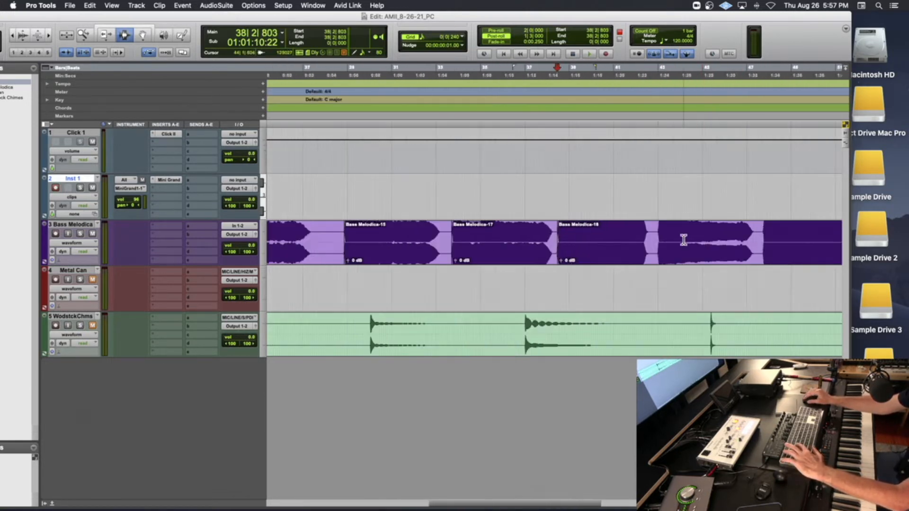
Split the Bass Melodica clip at the exact start of its ninth note.
{"action": "left_click", "coordinate": [660, 241]}
{"action": "key", "text": "t"}
{"action": "key", "text": "t"}
{"action": "key", "text": "t"}
{"action": "key", "text": "t"}
{"action": "key", "text": "t"}
{"action": "left_click", "coordinate": [555, 241]}
{"action": "key", "text": "b"}
{"action": "key", "text": "r"}
{"action": "key", "text": "r"}
{"action": "key", "text": "r"}
{"action": "key", "text": "r"}
{"action": "key", "text": "r"}
Split the Bass Melodica clip at the exact start of its tenth note.
{"action": "left_click", "coordinate": [660, 236]}
{"action": "key", "text": "t"}
{"action": "key", "text": "t"}
{"action": "key", "text": "t"}
{"action": "key", "text": "t"}
{"action": "key", "text": "t"}
{"action": "left_click", "coordinate": [557, 243]}
{"action": "key", "text": "b"}
{"action": "key", "text": "r"}
{"action": "key", "text": "r"}
{"action": "key", "text": "r"}
{"action": "key", "text": "r"}
{"action": "key", "text": "r"}
Split the Bass Melodica clip at the exact start of its eleventh note.
{"action": "left_click", "coordinate": [649, 240]}
{"action": "key", "text": "t"}
{"action": "key", "text": "t"}
{"action": "key", "text": "t"}
{"action": "key", "text": "t"}
{"action": "key", "text": "t"}
{"action": "left_click", "coordinate": [662, 238]}
{"action": "key", "text": "b"}
{"action": "key", "text": "r"}
{"action": "key", "text": "r"}
{"action": "key", "text": "r"}
{"action": "key", "text": "r"}
{"action": "key", "text": "r"}
Split the Bass Melodica clip at the exact start of its twelfth note.
{"action": "left_click", "coordinate": [660, 238]}
{"action": "key", "text": "t"}
{"action": "key", "text": "t"}
{"action": "key", "text": "t"}
{"action": "key", "text": "t"}
{"action": "key", "text": "t"}
{"action": "left_click", "coordinate": [619, 238]}
{"action": "key", "text": "b"}
{"action": "key", "text": "r"}
{"action": "key", "text": "r"}
{"action": "key", "text": "r"}
{"action": "key", "text": "r"}
{"action": "key", "text": "r"}
Split the Bass Melodica clip at the start of its thirteenth note, at about 63|1|020.
{"action": "left_click", "coordinate": [754, 240]}
{"action": "key", "text": "t"}
{"action": "key", "text": "t"}
{"action": "key", "text": "t"}
{"action": "key", "text": "t"}
{"action": "key", "text": "t"}
{"action": "left_click", "coordinate": [545, 239]}
{"action": "key", "text": "b"}
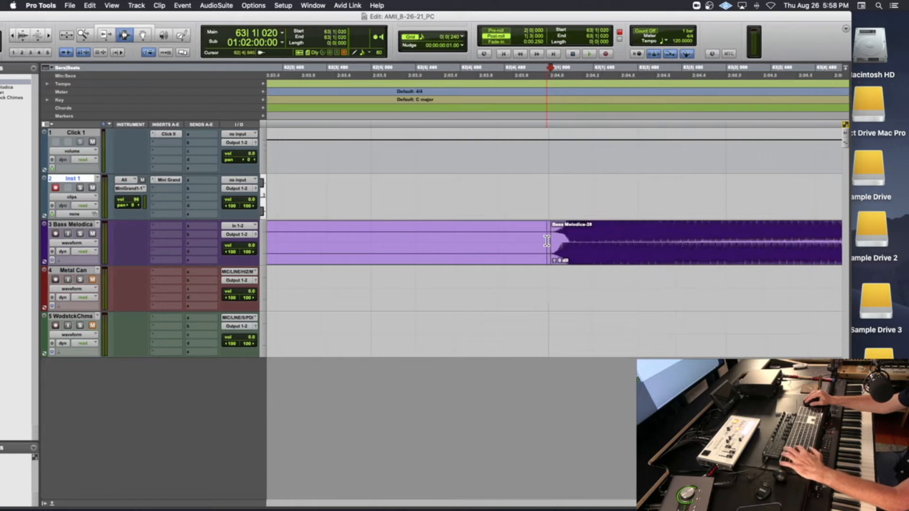
{"action": "key", "text": "r"}
{"action": "key", "text": "r"}
{"action": "key", "text": "r"}
{"action": "key", "text": "r"}
{"action": "key", "text": "r"}
Split the Bass Melodica clips just after the twelfth, eleventh and tenth notes end, at about 61|3|947, 56|3|814 and near bar 51.
{"action": "left_click", "coordinate": [495, 239]}
{"action": "left_click", "coordinate": [498, 240]}
{"action": "key", "text": "b"}
{"action": "scroll", "coordinate": [417, 237], "scroll_direction": "left", "scroll_amount": 8}
{"action": "left_click", "coordinate": [656, 240]}
{"action": "key", "text": "b"}
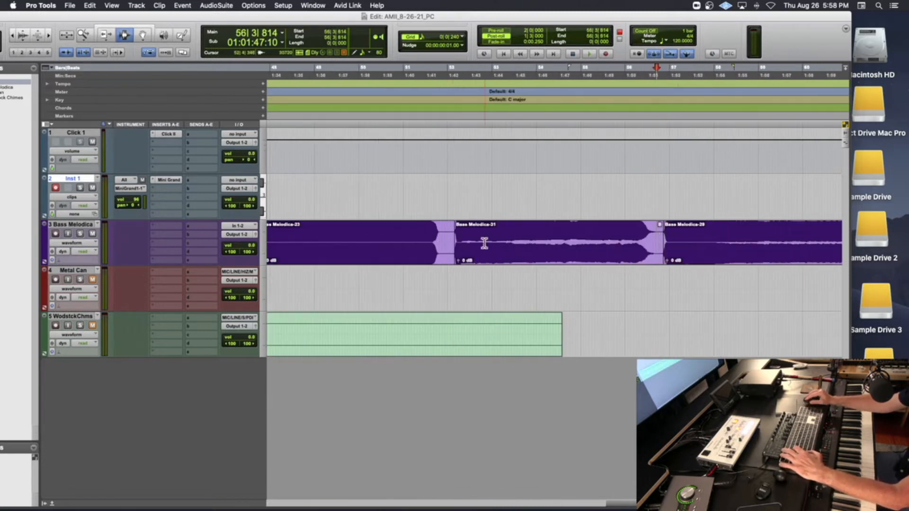
{"action": "left_click", "coordinate": [440, 242]}
{"action": "key", "text": "b"}
Split the Bass Melodica clips just after the ninth, eighth and seventh notes end, at about 47|2|330, 42|4|079 and 38|2|238.
{"action": "scroll", "coordinate": [464, 241], "scroll_direction": "left", "scroll_amount": 3}
{"action": "scroll", "coordinate": [465, 241], "scroll_direction": "left", "scroll_amount": 4}
{"action": "left_click", "coordinate": [567, 240]}
{"action": "key", "text": "b"}
{"action": "left_click", "coordinate": [361, 239]}
{"action": "key", "text": "b"}
{"action": "scroll", "coordinate": [403, 239], "scroll_direction": "left", "scroll_amount": 6}
{"action": "left_click", "coordinate": [449, 239]}
{"action": "key", "text": "b"}
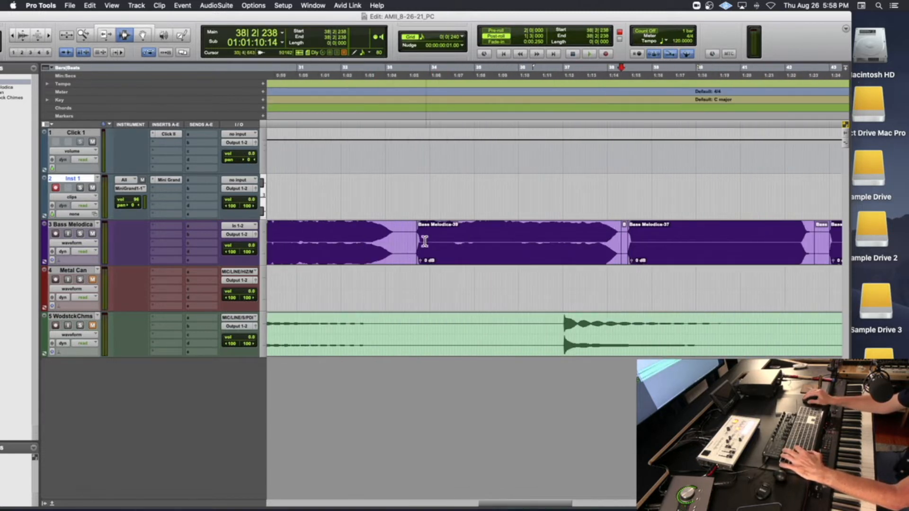
Split the remaining Bass Melodica clips just after each note ends, working back from the sixth note to the second at about 12|1|932.
{"action": "scroll", "coordinate": [398, 240], "scroll_direction": "left", "scroll_amount": 5}
{"action": "left_click", "coordinate": [411, 240]}
{"action": "key", "text": "b"}
{"action": "left_click", "coordinate": [628, 237]}
{"action": "key", "text": "b"}
{"action": "left_click", "coordinate": [317, 240]}
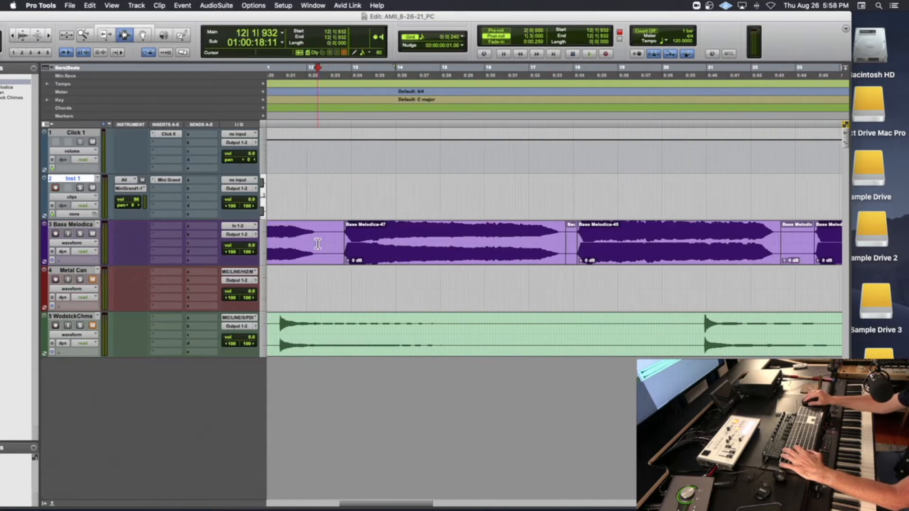
{"action": "key", "text": "b"}
{"action": "scroll", "coordinate": [392, 240], "scroll_direction": "left", "scroll_amount": 6}
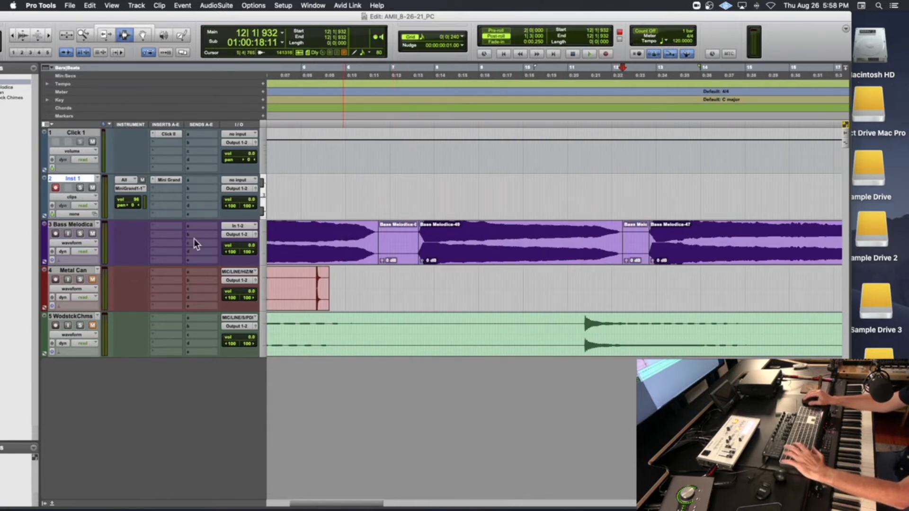
Enlarge the height of the Bass Melodica track and return to the start of the session.
{"action": "left_click_drag", "start_coordinate": [127, 264], "coordinate": [165, 491]}
{"action": "scroll", "coordinate": [234, 437], "scroll_direction": "down", "scroll_amount": 2}
{"action": "scroll", "coordinate": [320, 426], "scroll_direction": "left", "scroll_amount": 3}
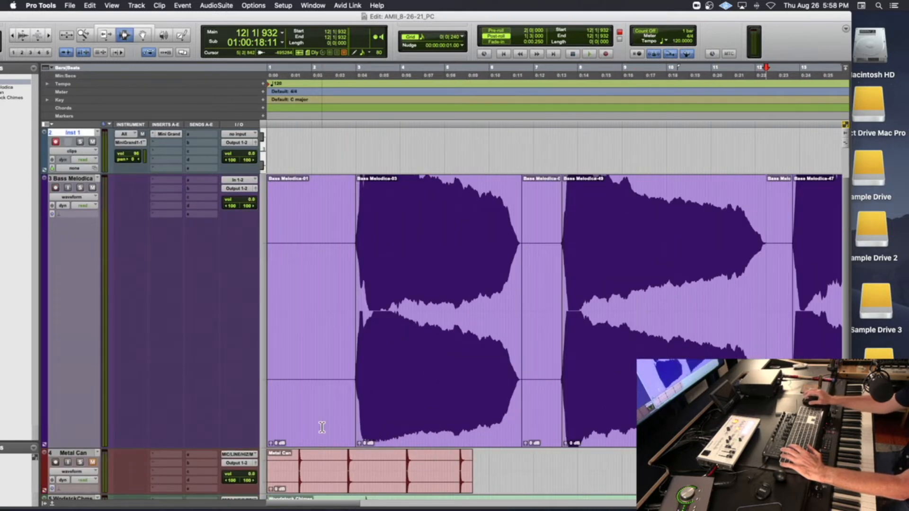
Delete the silent Bass Melodica clips before the first note and between the first and second notes.
{"action": "double_click", "coordinate": [328, 256]}
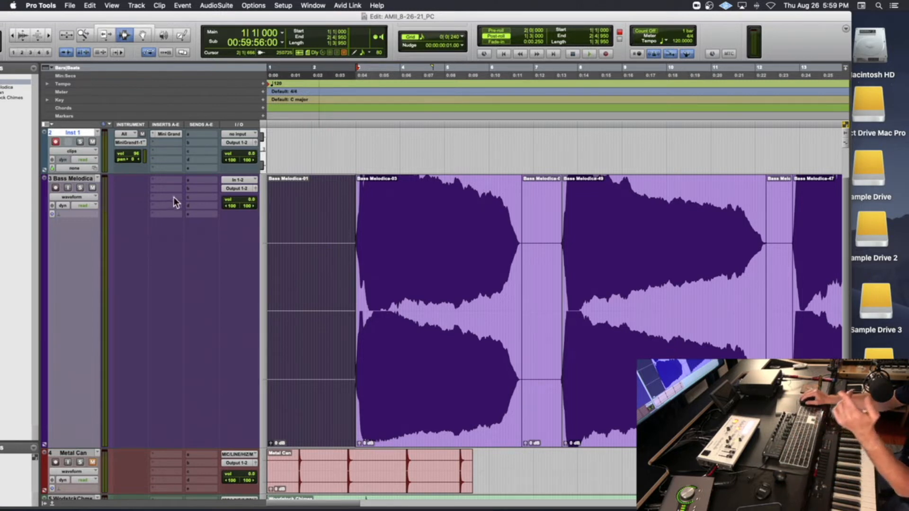
{"action": "left_click_drag", "start_coordinate": [330, 21], "coordinate": [438, 27]}
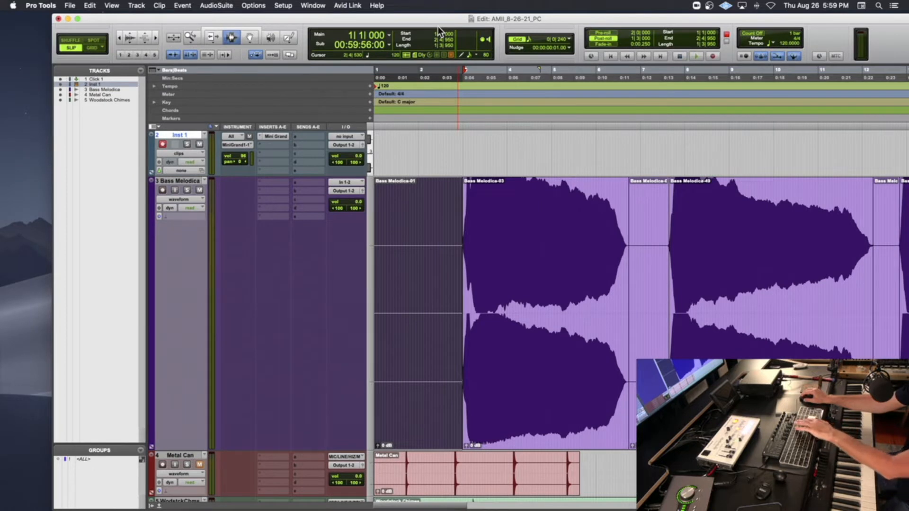
{"action": "key", "text": "Delete"}
{"action": "double_click", "coordinate": [643, 230]}
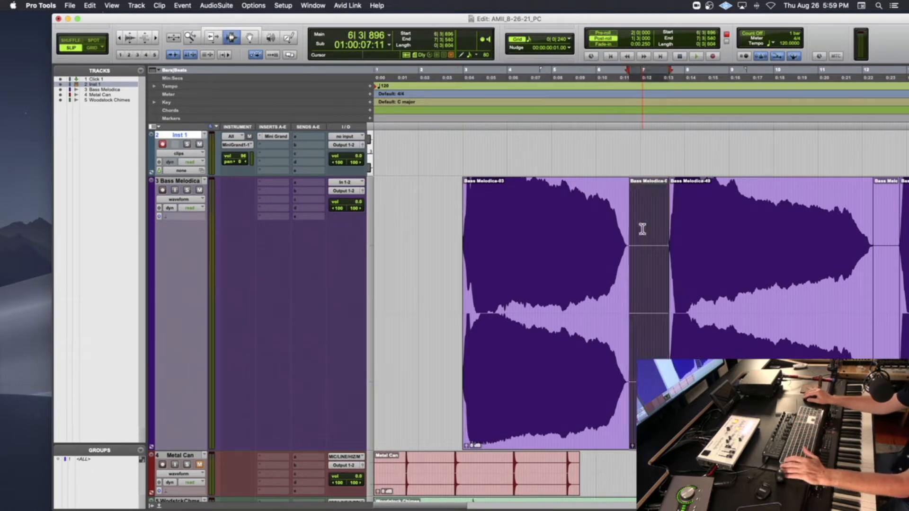
{"action": "key", "text": "Delete"}
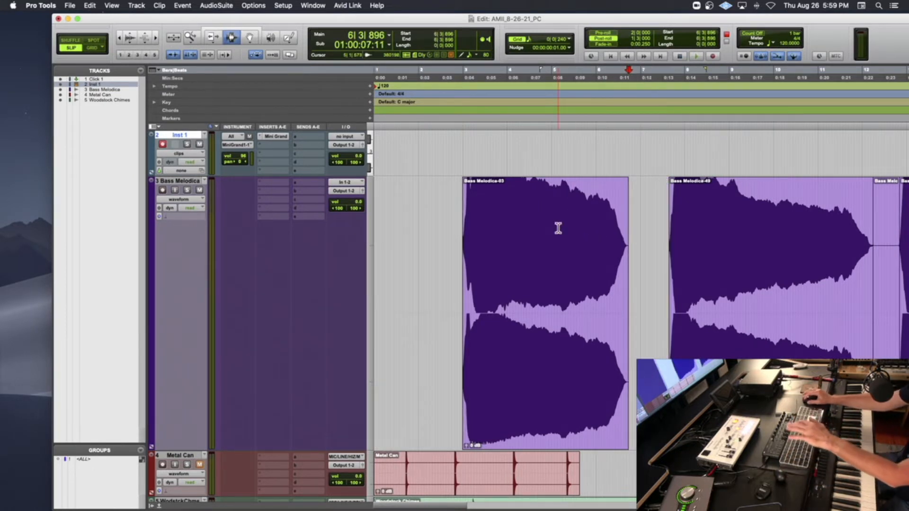
Delete the silent Bass Melodica clips that follow the second and third notes.
{"action": "scroll", "coordinate": [559, 229], "scroll_direction": "right", "scroll_amount": 8}
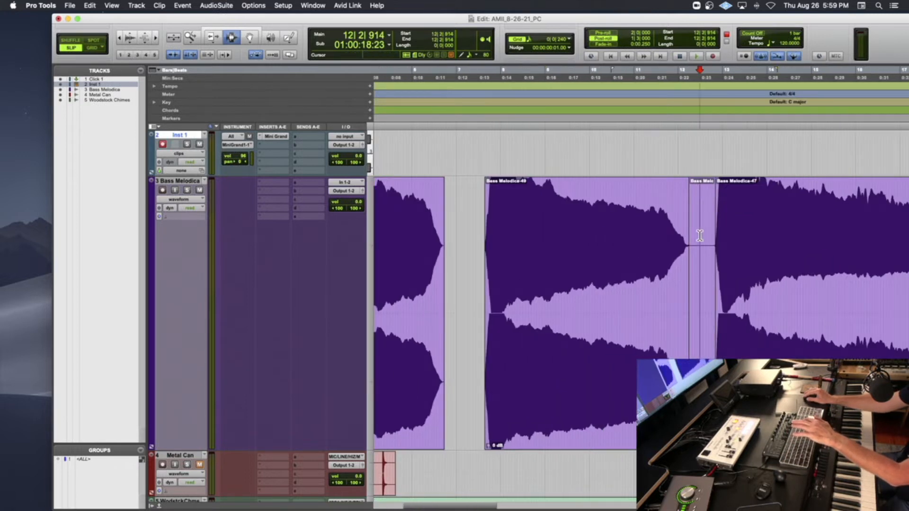
{"action": "double_click", "coordinate": [700, 235]}
{"action": "key", "text": "Delete"}
{"action": "scroll", "coordinate": [673, 237], "scroll_direction": "right", "scroll_amount": 18}
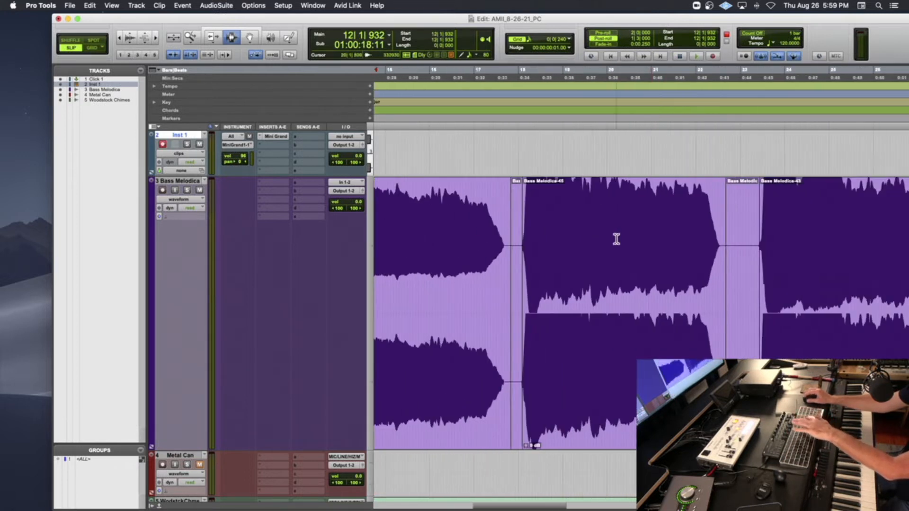
{"action": "double_click", "coordinate": [513, 240]}
{"action": "key", "text": "Delete"}
Delete the silent Bass Melodica clips that follow the fourth, fifth and sixth notes.
{"action": "double_click", "coordinate": [749, 234]}
{"action": "key", "text": "Delete"}
{"action": "scroll", "coordinate": [725, 230], "scroll_direction": "right", "scroll_amount": 16}
{"action": "double_click", "coordinate": [587, 237]}
{"action": "key", "text": "Delete"}
{"action": "double_click", "coordinate": [829, 240]}
{"action": "key", "text": "Delete"}
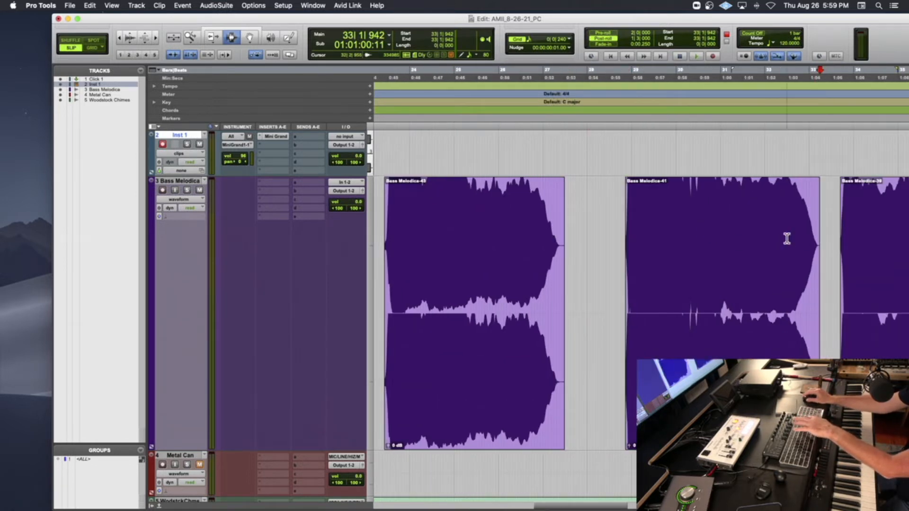
Delete the silent Bass Melodica clips that follow the seventh, eighth and ninth notes.
{"action": "scroll", "coordinate": [786, 237], "scroll_direction": "right", "scroll_amount": 8}
{"action": "double_click", "coordinate": [858, 241]}
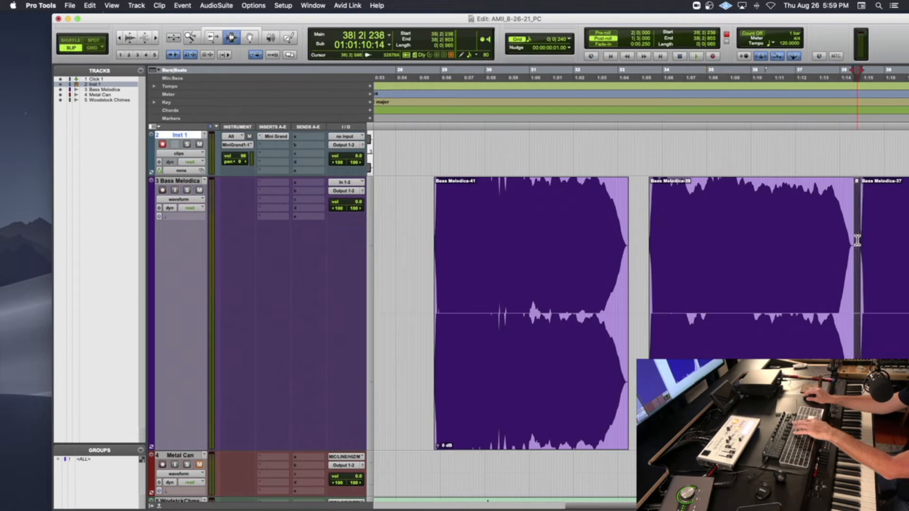
{"action": "key", "text": "Delete"}
{"action": "scroll", "coordinate": [779, 238], "scroll_direction": "right", "scroll_amount": 20}
{"action": "double_click", "coordinate": [561, 235]}
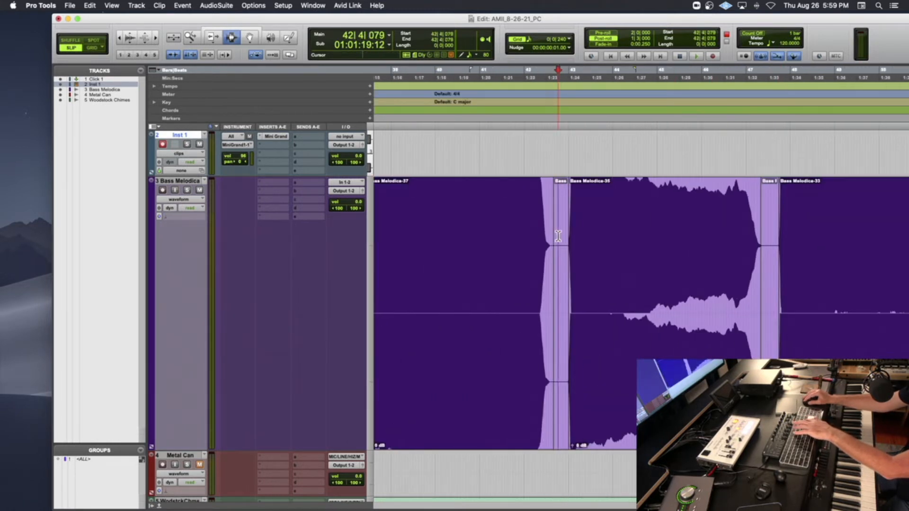
{"action": "key", "text": "Delete"}
{"action": "double_click", "coordinate": [771, 236]}
{"action": "key", "text": "Delete"}
Delete the silent Bass Melodica clips that follow the tenth and eleventh notes.
{"action": "scroll", "coordinate": [752, 237], "scroll_direction": "right", "scroll_amount": 15}
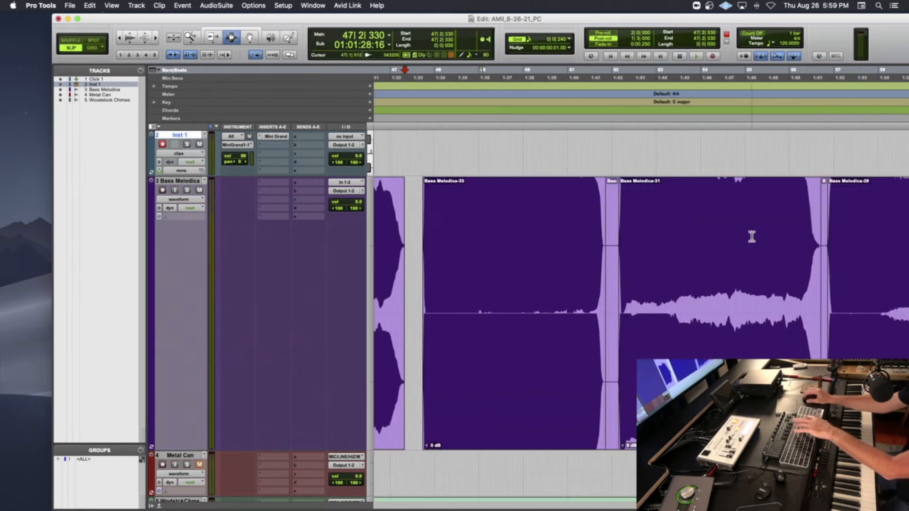
{"action": "double_click", "coordinate": [613, 237]}
{"action": "key", "text": "Delete"}
{"action": "double_click", "coordinate": [824, 236]}
{"action": "key", "text": "Delete"}
Delete the silent clip after the twelfth note and the trailing silence after the thirteenth note from about 68|1|932.
{"action": "scroll", "coordinate": [805, 237], "scroll_direction": "right", "scroll_amount": 10}
{"action": "double_click", "coordinate": [810, 235]}
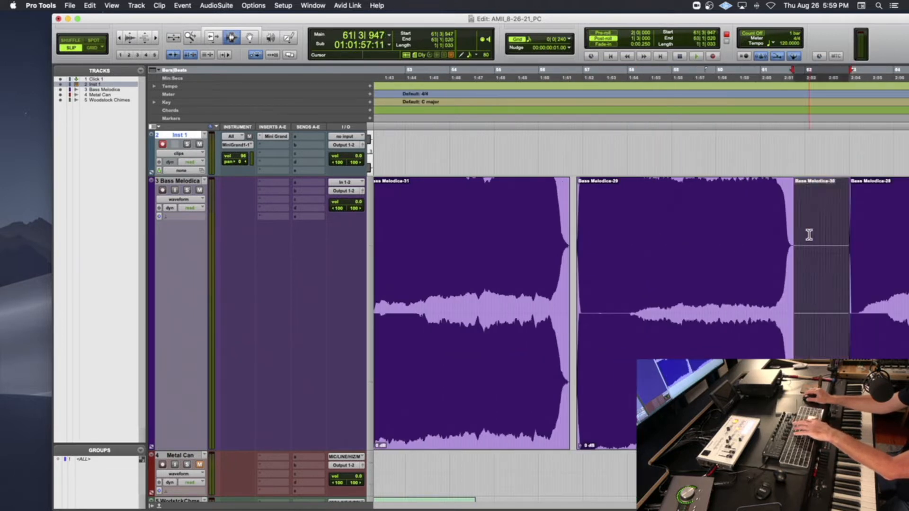
{"action": "key", "text": "Delete"}
{"action": "scroll", "coordinate": [801, 237], "scroll_direction": "right", "scroll_amount": 18}
{"action": "left_click_drag", "start_coordinate": [628, 251], "coordinate": [693, 251]}
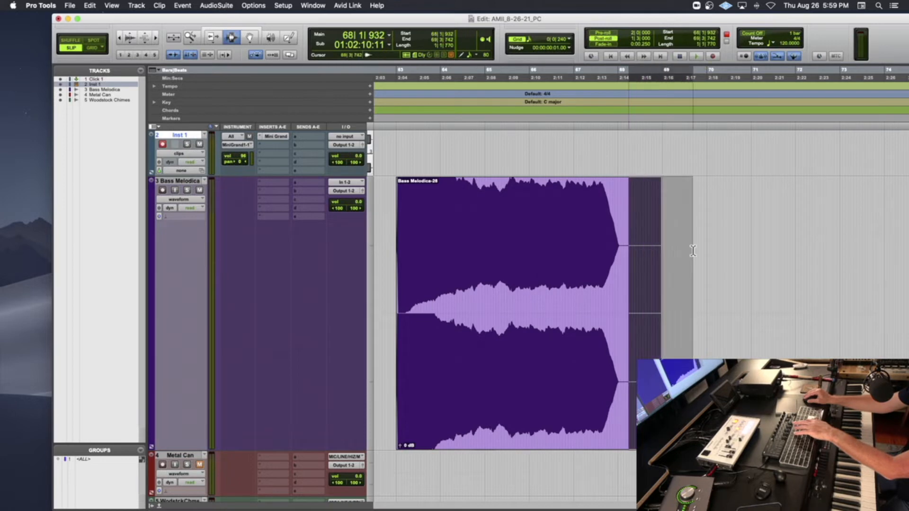
{"action": "key", "text": "Delete"}
{"action": "key", "text": "Left"}
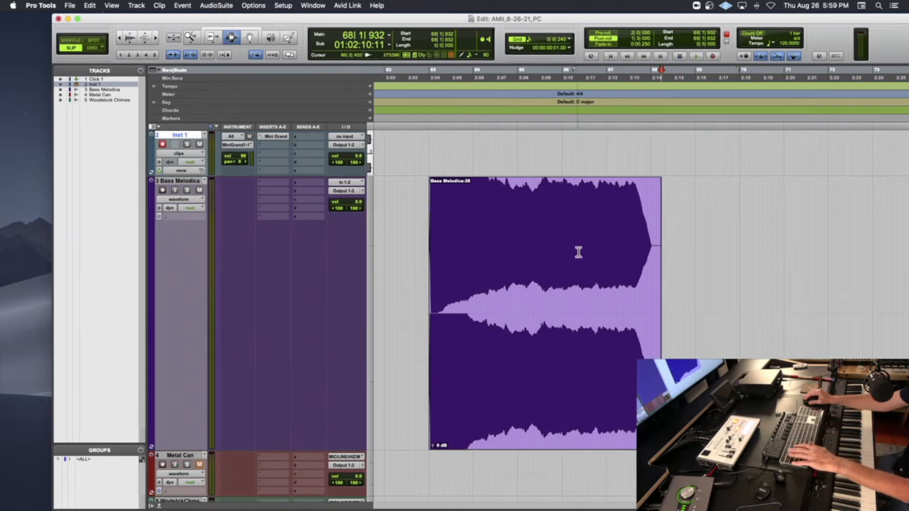
Show all the separated Bass Melodica clips in one overview and reduce the audio waveform display height.
{"action": "key", "text": "r"}
{"action": "key", "text": "r"}
{"action": "key", "text": "e"}
{"action": "key", "text": "e"}
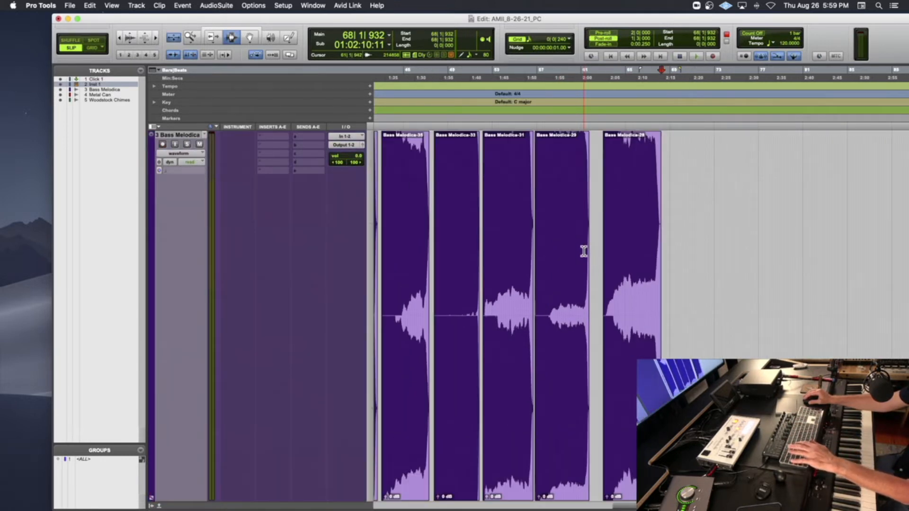
{"action": "scroll", "coordinate": [584, 251], "scroll_direction": "up", "scroll_amount": 2}
{"action": "scroll", "coordinate": [584, 251], "scroll_direction": "left", "scroll_amount": 10}
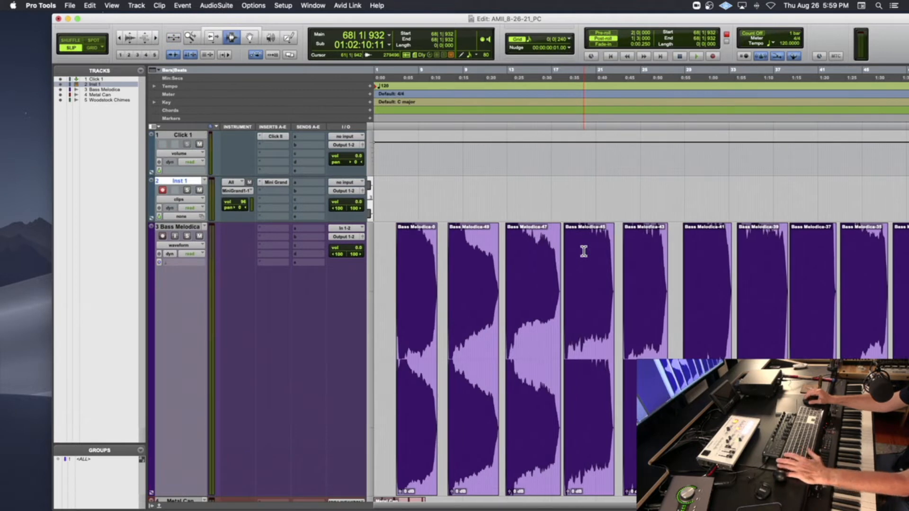
{"action": "double_click", "coordinate": [407, 250]}
{"action": "key", "text": "r"}
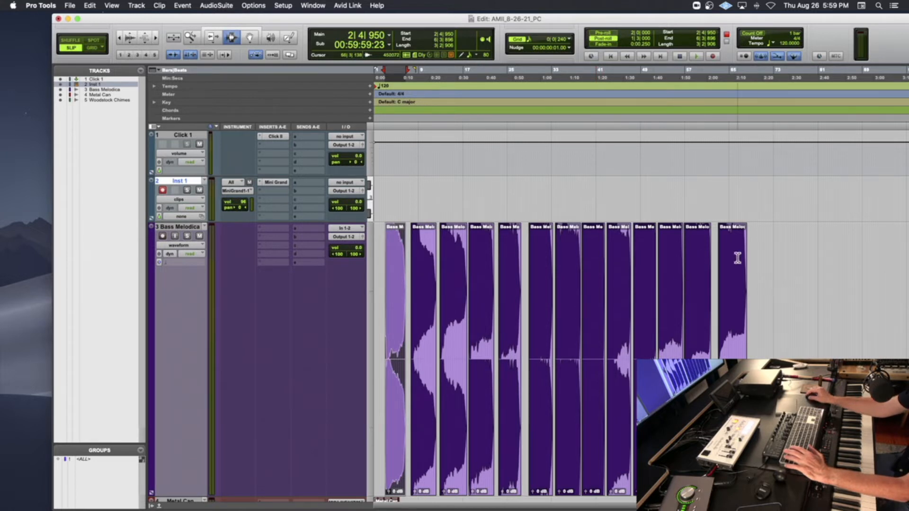
{"action": "left_click", "coordinate": [128, 42]}
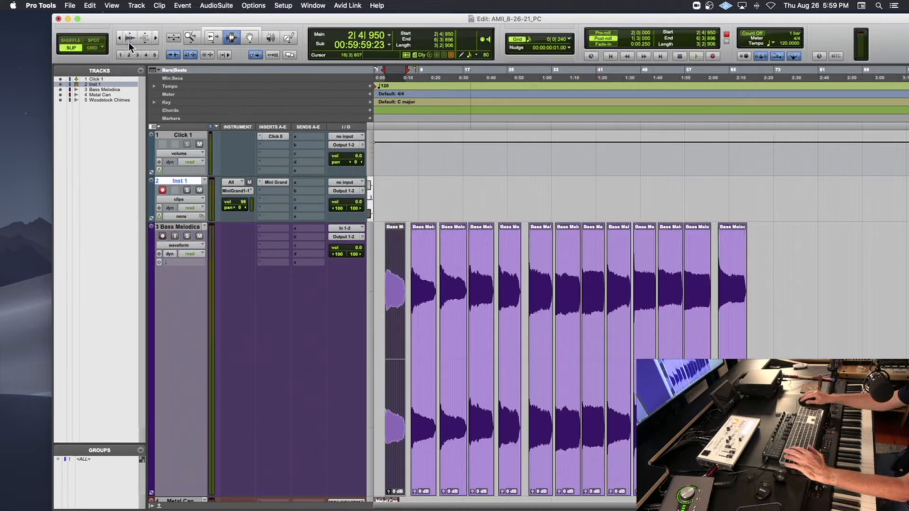
{"action": "left_click", "coordinate": [129, 37]}
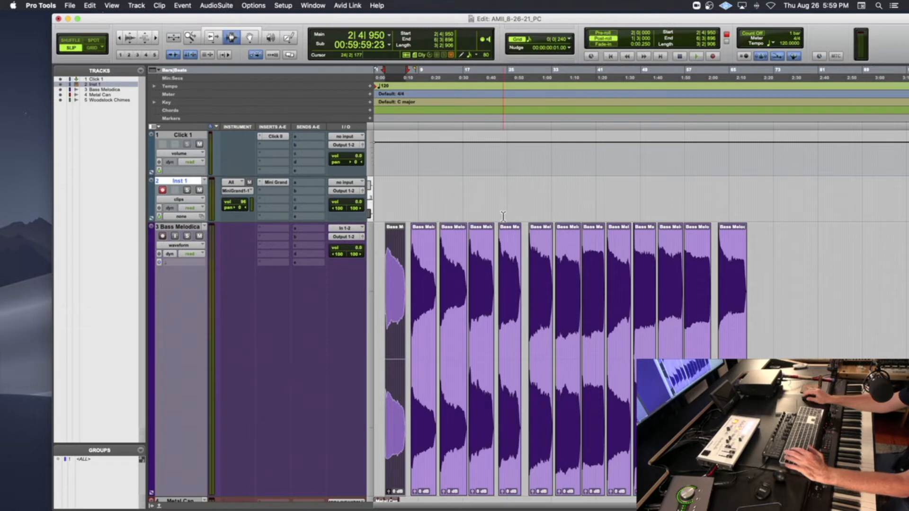
Place the cursor just before the first Bass Melodica clip, at about 2|4|161, and inspect that clip up close.
{"action": "left_click", "coordinate": [385, 244]}
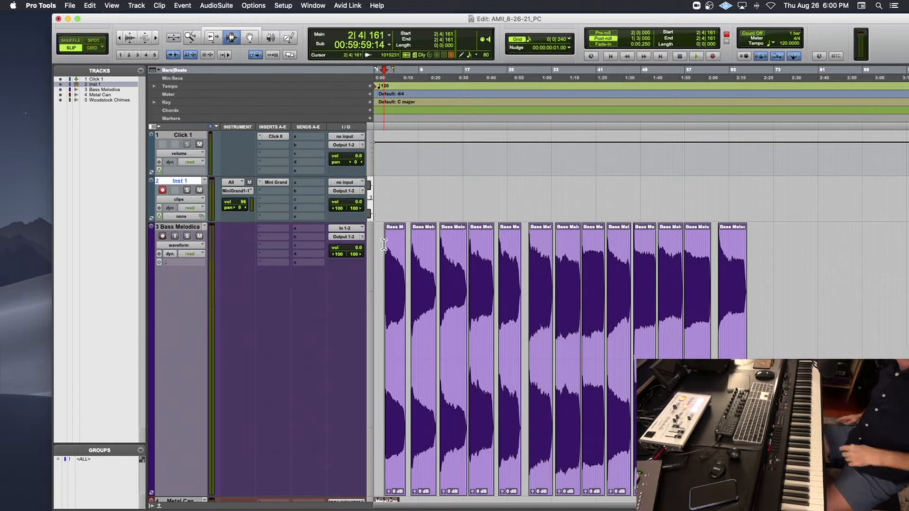
{"action": "key", "text": "super+bracketright"}
{"action": "key", "text": "super+bracketright"}
{"action": "key", "text": "super+bracketright"}
{"action": "key", "text": "super+bracketright"}
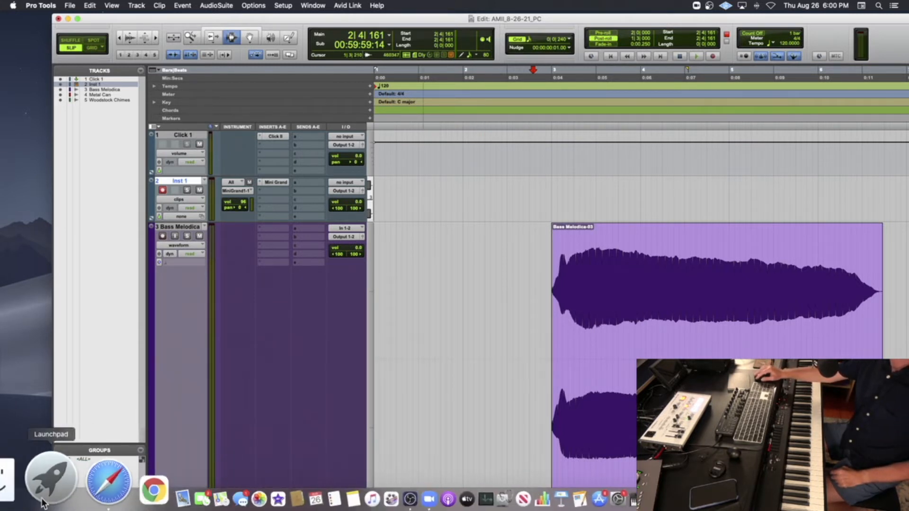
Switch to Finder and close the SamplesForEditing_8-30-20 window to reach the Kontakt_Materials_8-29-17_PC folder.
{"action": "left_click", "coordinate": [29, 480]}
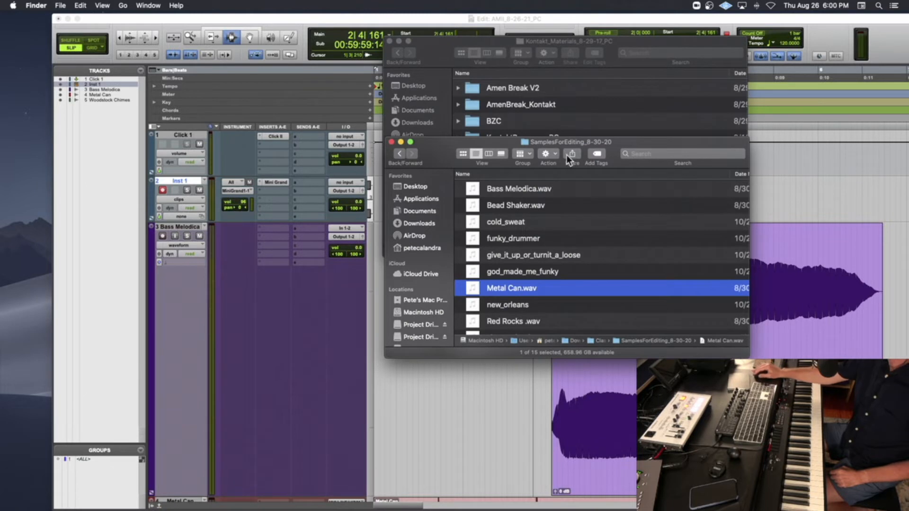
{"action": "scroll", "coordinate": [539, 118], "scroll_direction": "down", "scroll_amount": 1}
{"action": "scroll", "coordinate": [539, 118], "scroll_direction": "up", "scroll_amount": 1}
{"action": "scroll", "coordinate": [539, 118], "scroll_direction": "right", "scroll_amount": 1}
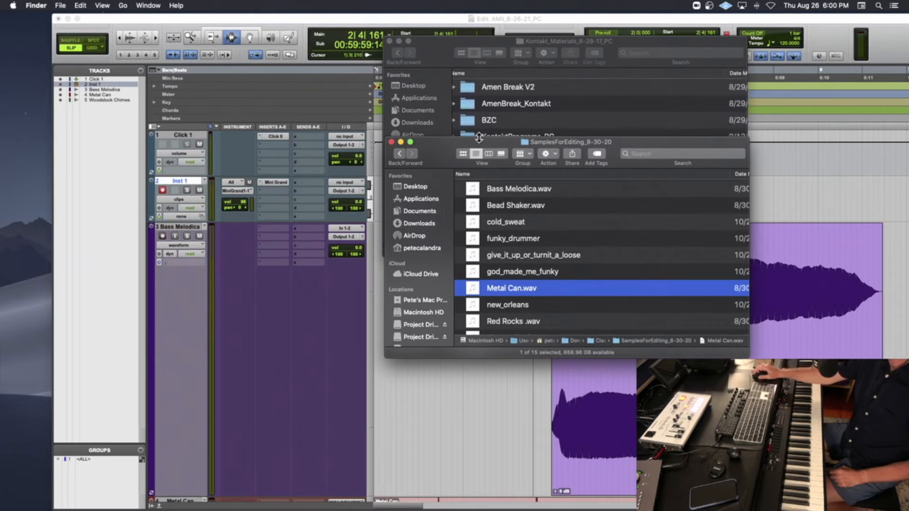
{"action": "left_click", "coordinate": [392, 142]}
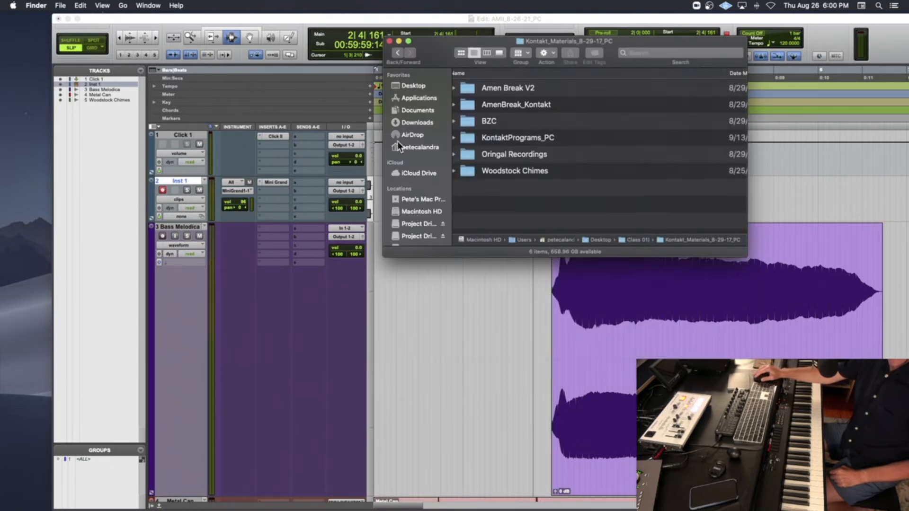
Open the WoodstockChimesBasic_PC Samples folder inside KontaktPrograms_PC, examine how its sample files are named, and close the window.
{"action": "left_click", "coordinate": [511, 172]}
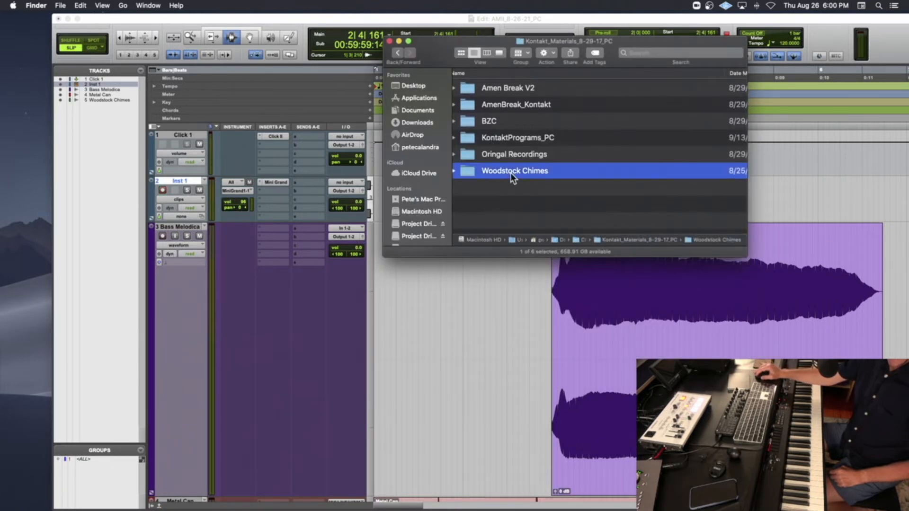
{"action": "double_click", "coordinate": [475, 139]}
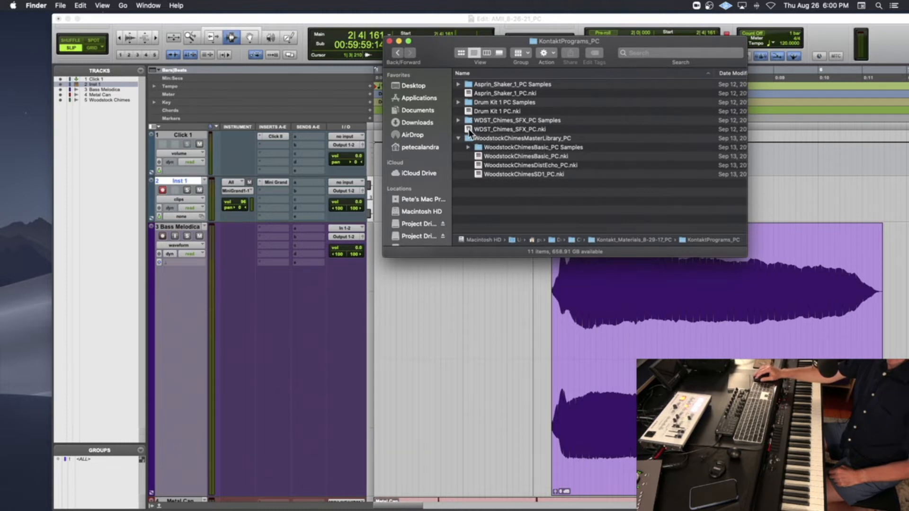
{"action": "double_click", "coordinate": [479, 146]}
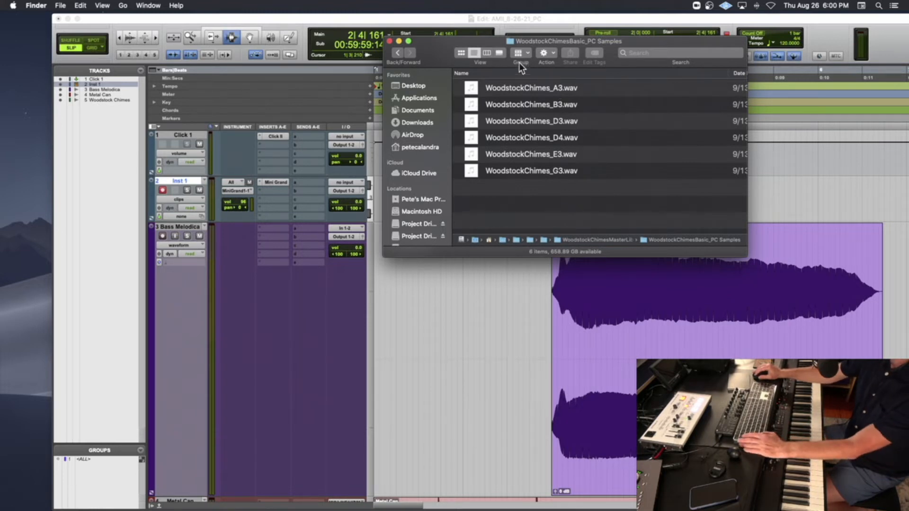
{"action": "left_click_drag", "start_coordinate": [438, 46], "coordinate": [396, 163]}
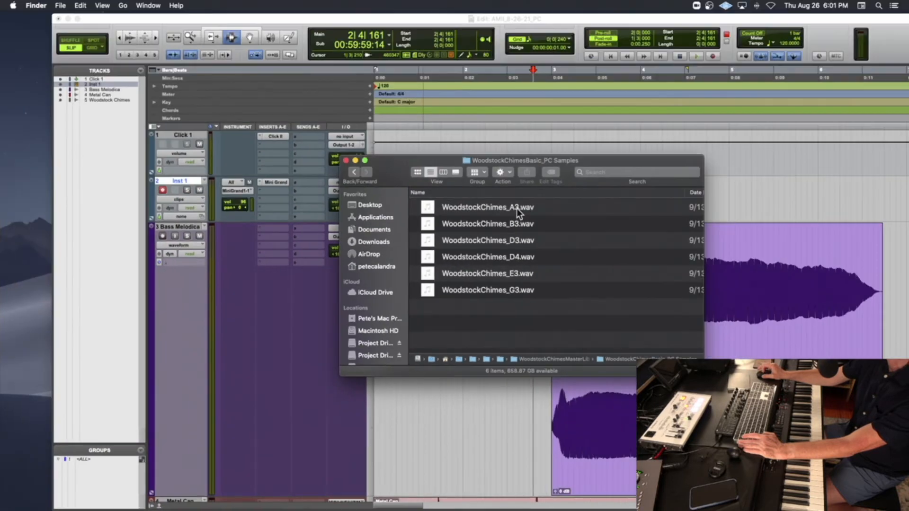
{"action": "left_click", "coordinate": [346, 160]}
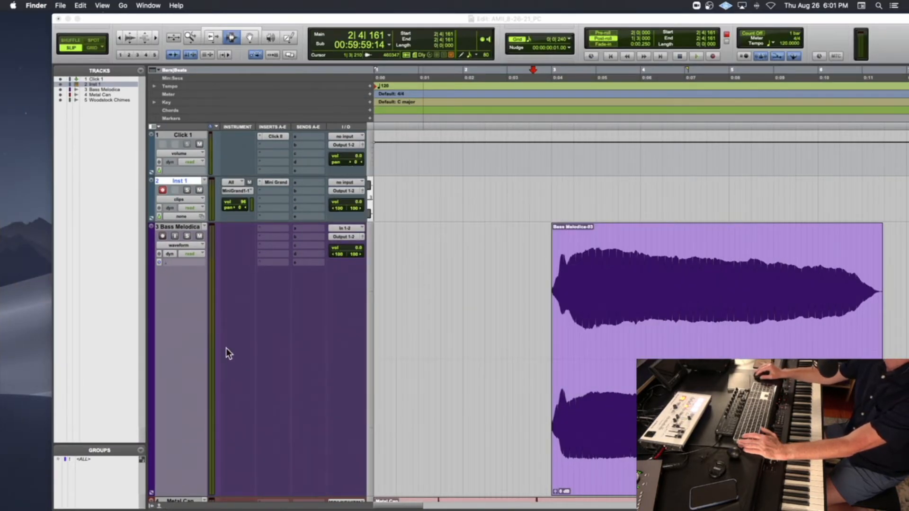
Open the docked MIDI editor pane in the Pro Tools Edit window.
{"action": "left_click", "coordinate": [159, 507]}
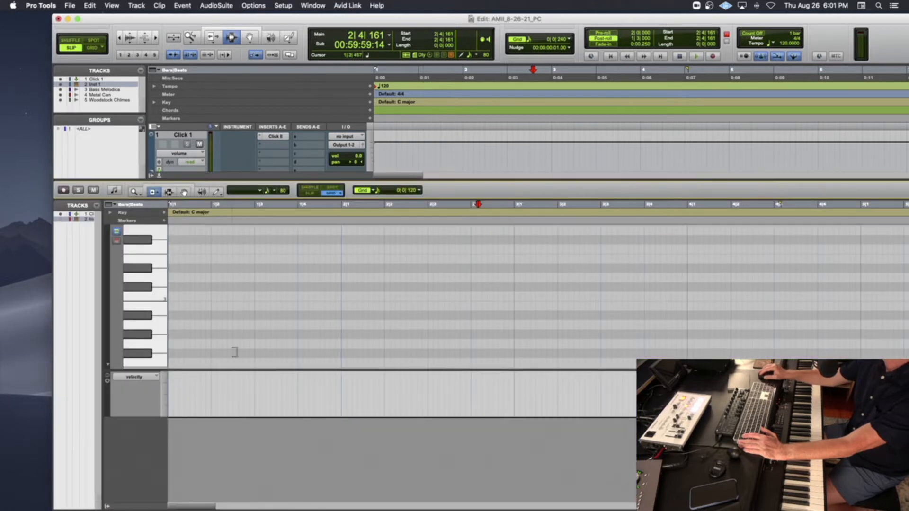
Hide the velocity lane in the MIDI editor and examine the octave numbering along its piano keyboard.
{"action": "left_click", "coordinate": [108, 369]}
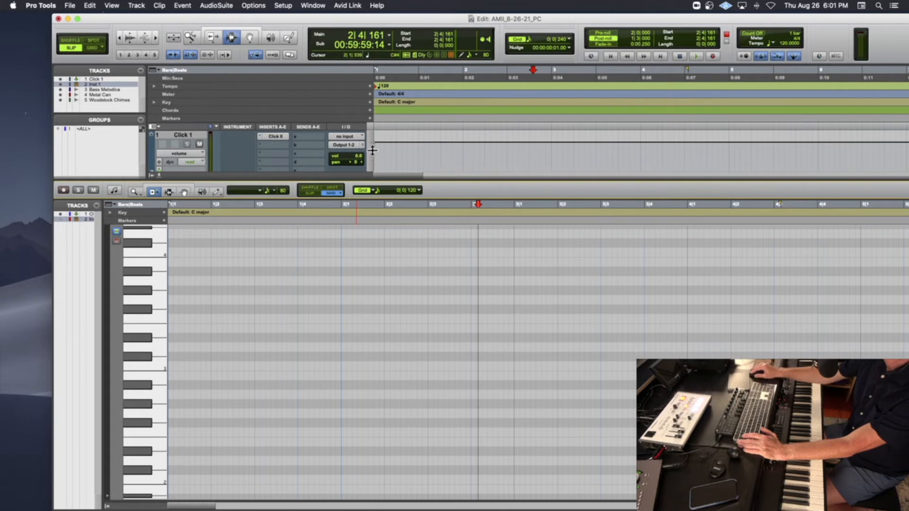
{"action": "left_click_drag", "start_coordinate": [231, 18], "coordinate": [434, 32]}
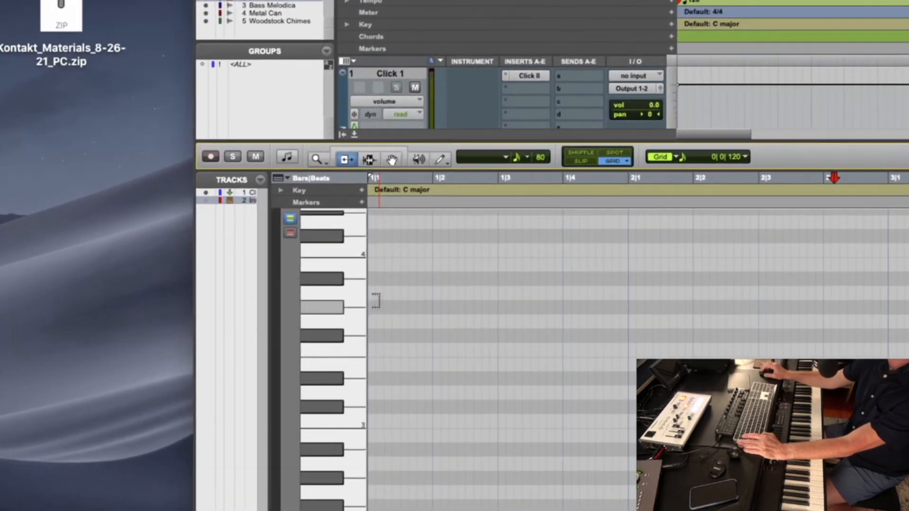
{"action": "scroll", "coordinate": [375, 301], "scroll_direction": "up", "scroll_amount": 5}
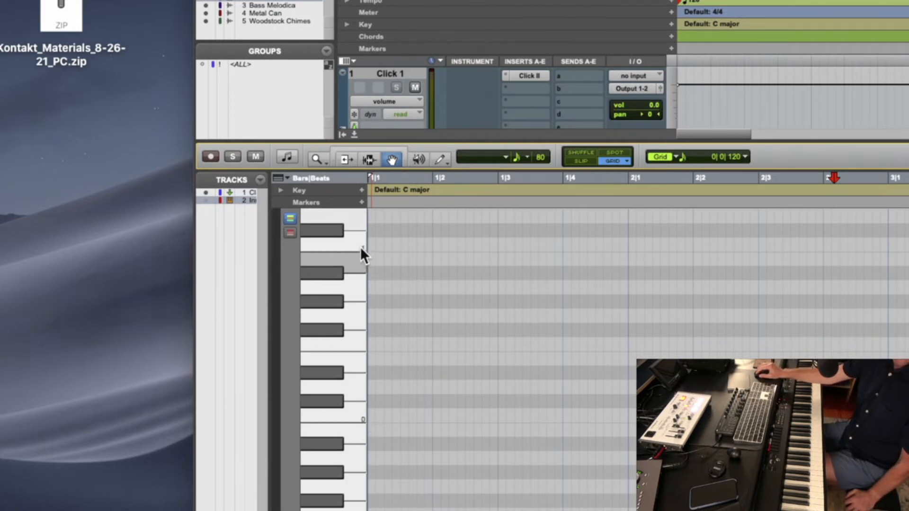
{"action": "scroll", "coordinate": [360, 251], "scroll_direction": "up", "scroll_amount": 1}
{"action": "scroll", "coordinate": [360, 259], "scroll_direction": "up", "scroll_amount": 5}
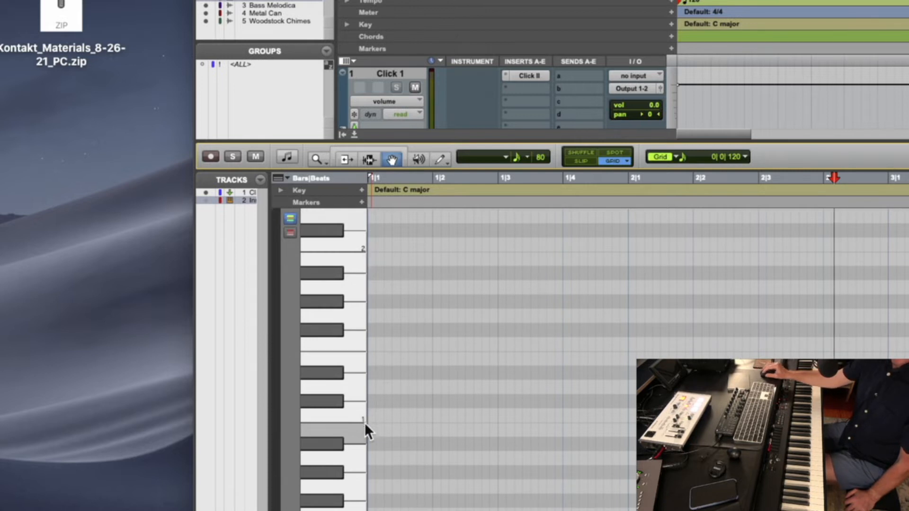
{"action": "scroll", "coordinate": [363, 248], "scroll_direction": "up", "scroll_amount": 6}
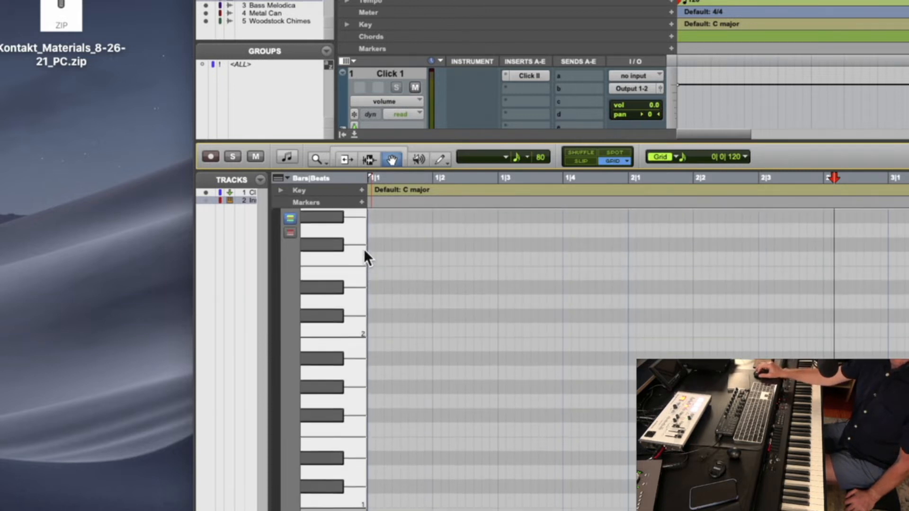
{"action": "scroll", "coordinate": [363, 263], "scroll_direction": "up", "scroll_amount": 6}
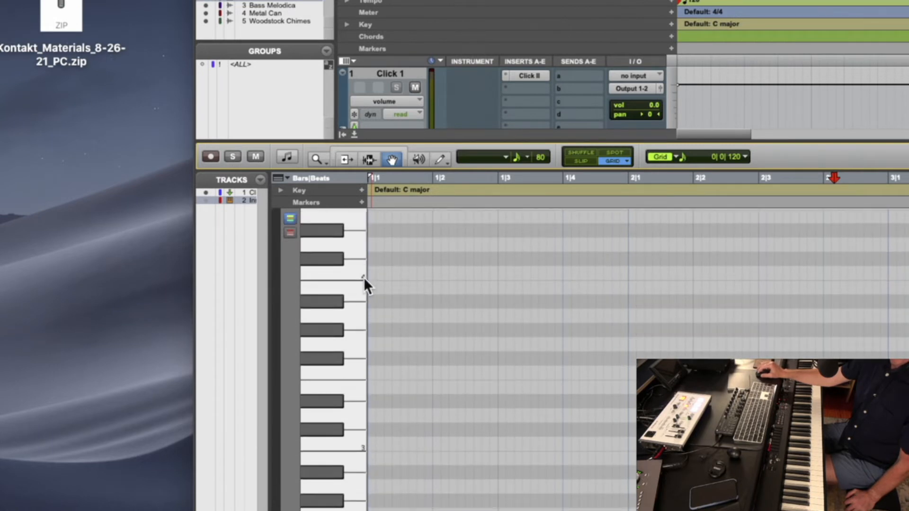
{"action": "scroll", "coordinate": [349, 287], "scroll_direction": "down", "scroll_amount": 3}
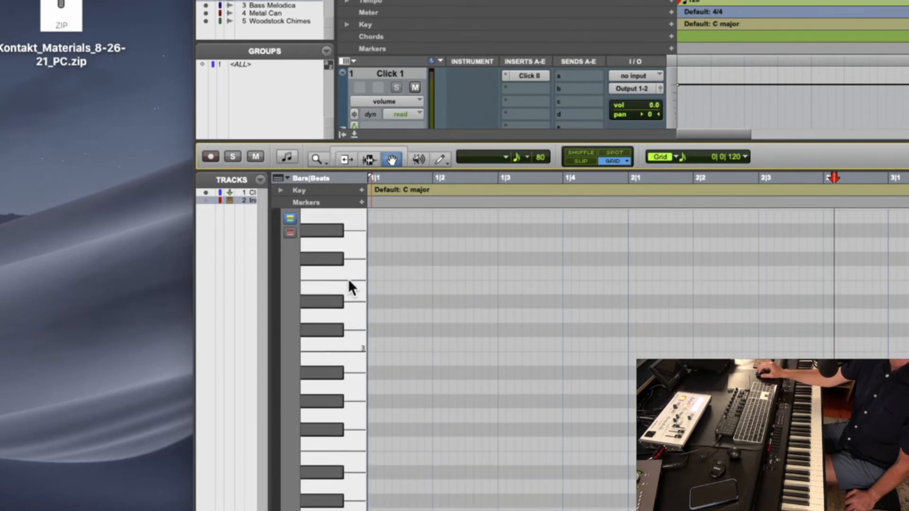
{"action": "scroll", "coordinate": [349, 286], "scroll_direction": "down", "scroll_amount": 6}
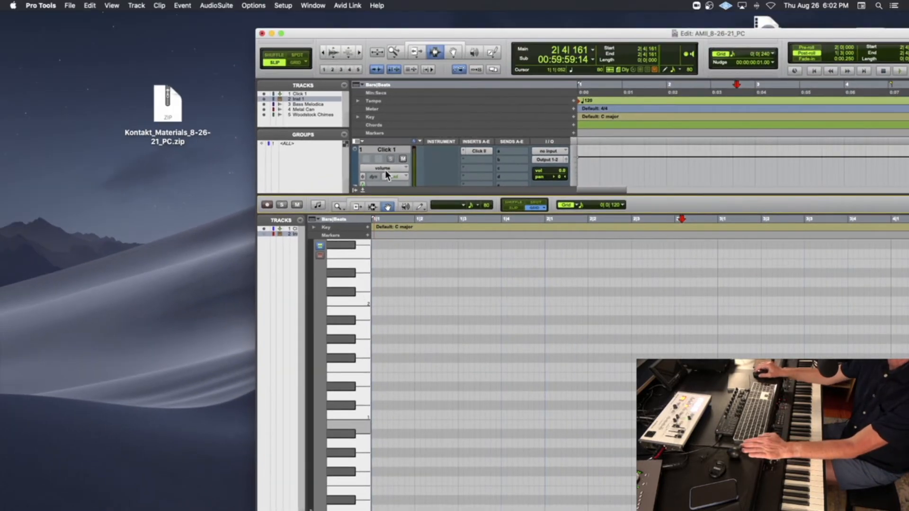
{"action": "left_click_drag", "start_coordinate": [391, 34], "coordinate": [194, 16]}
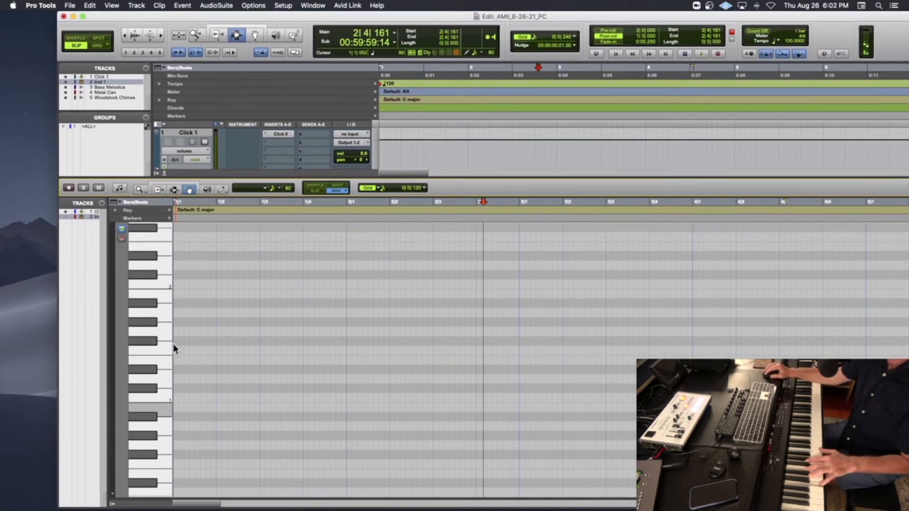
Show the Inst 1 track in the MIDI editor and enlarge the track area above to reveal Inst 1.
{"action": "left_click", "coordinate": [68, 216]}
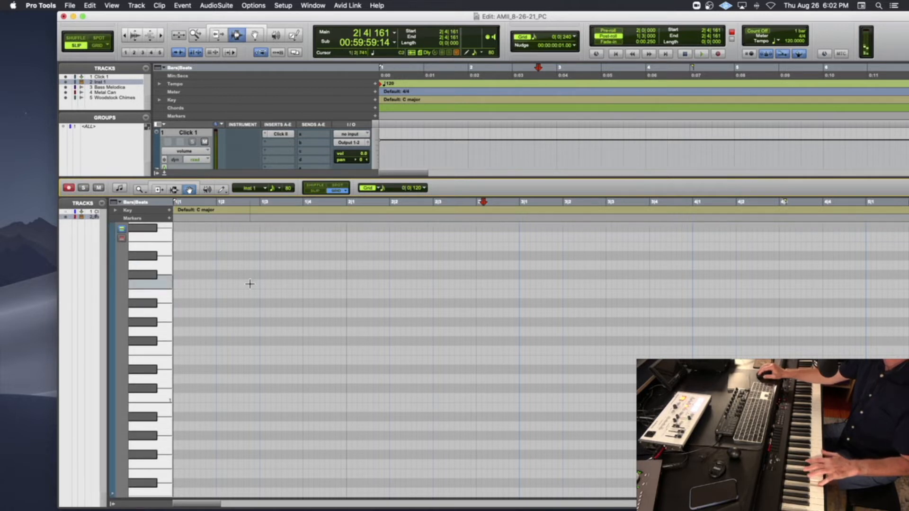
{"action": "left_click_drag", "start_coordinate": [187, 178], "coordinate": [189, 213]}
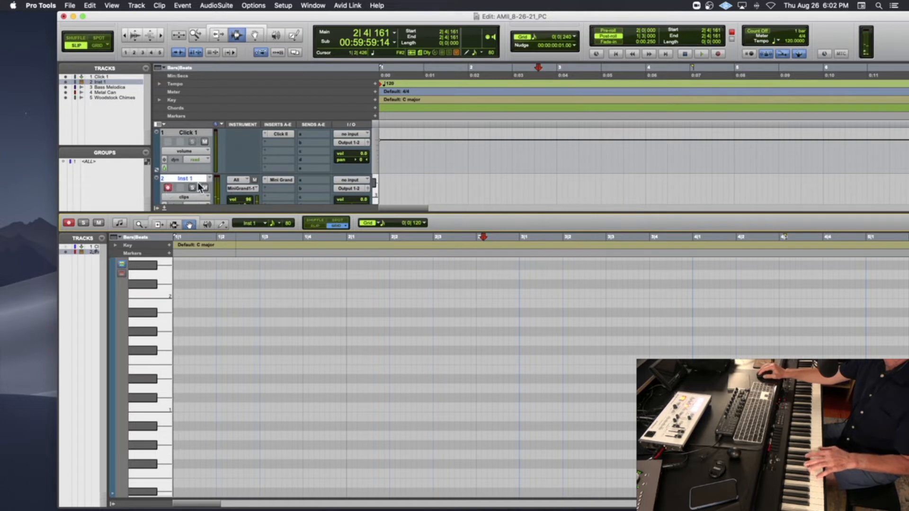
Draw an E-1 note 0|0|120 long at 1|1|000 on the Inst 1 track in the MIDI editor.
{"action": "scroll", "coordinate": [163, 300], "scroll_direction": "up", "scroll_amount": 4}
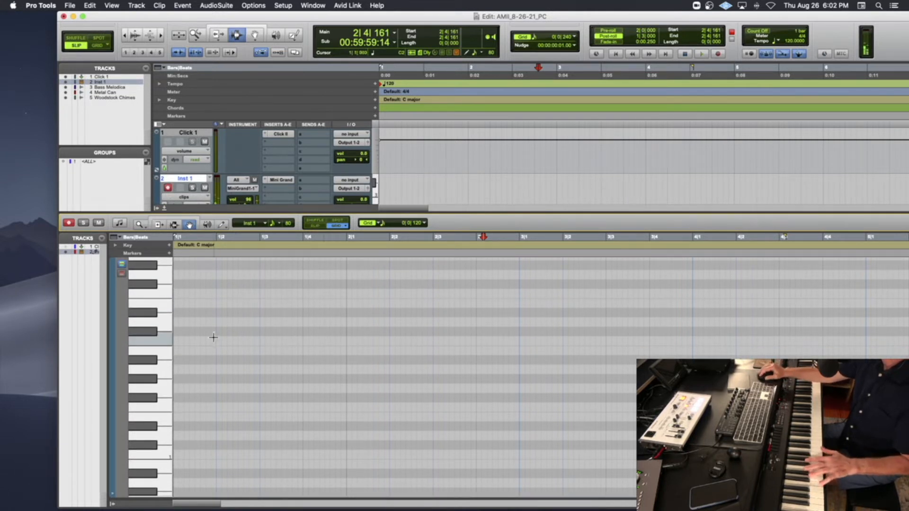
{"action": "scroll", "coordinate": [213, 337], "scroll_direction": "down", "scroll_amount": 10}
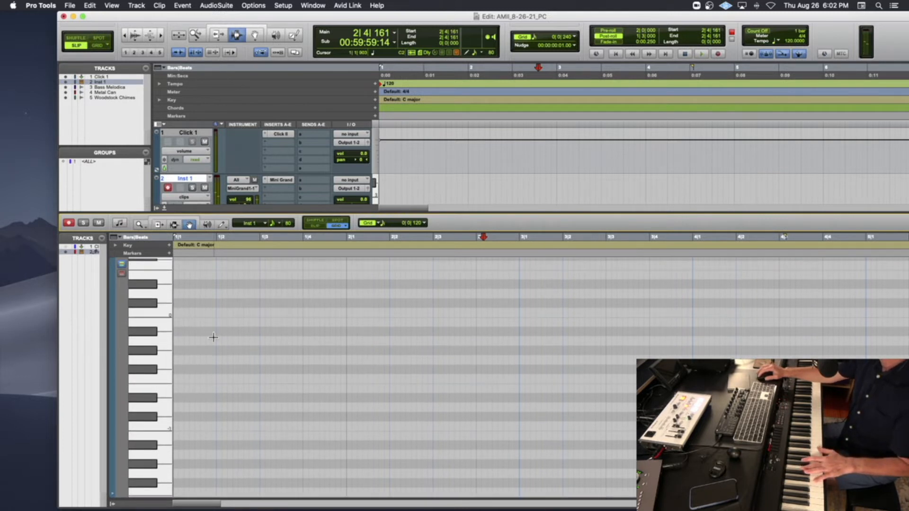
{"action": "scroll", "coordinate": [214, 338], "scroll_direction": "down", "scroll_amount": 3}
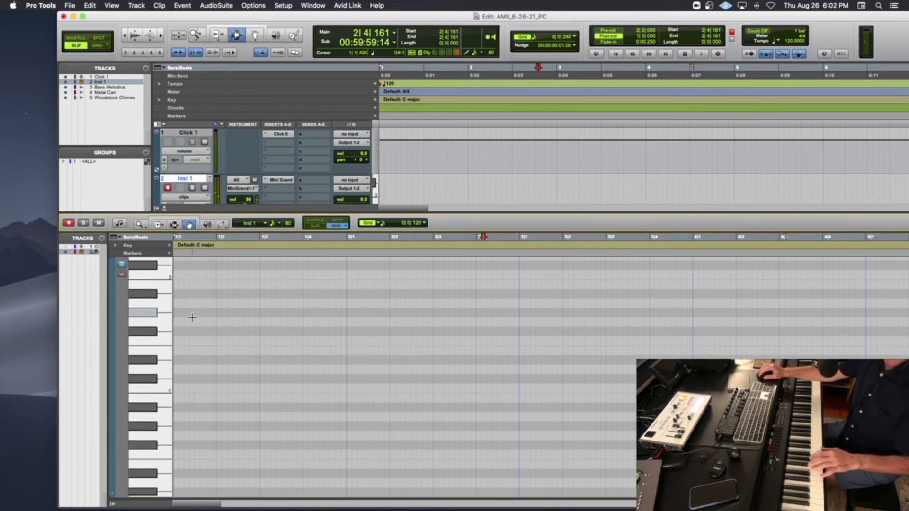
{"action": "left_click", "coordinate": [179, 339]}
{"action": "left_click", "coordinate": [221, 224]}
{"action": "left_click", "coordinate": [177, 351]}
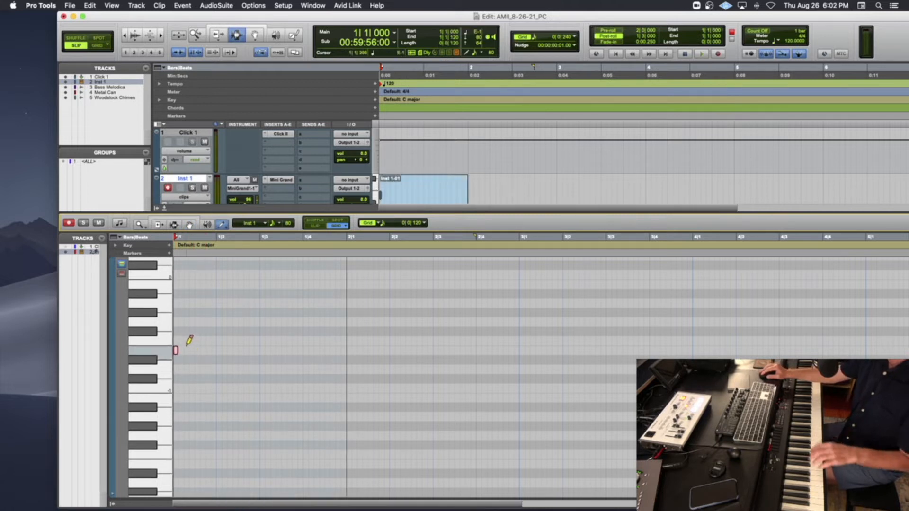
Select the drawn E-1 note with the Grabber tool and delete it.
{"action": "left_click", "coordinate": [255, 35]}
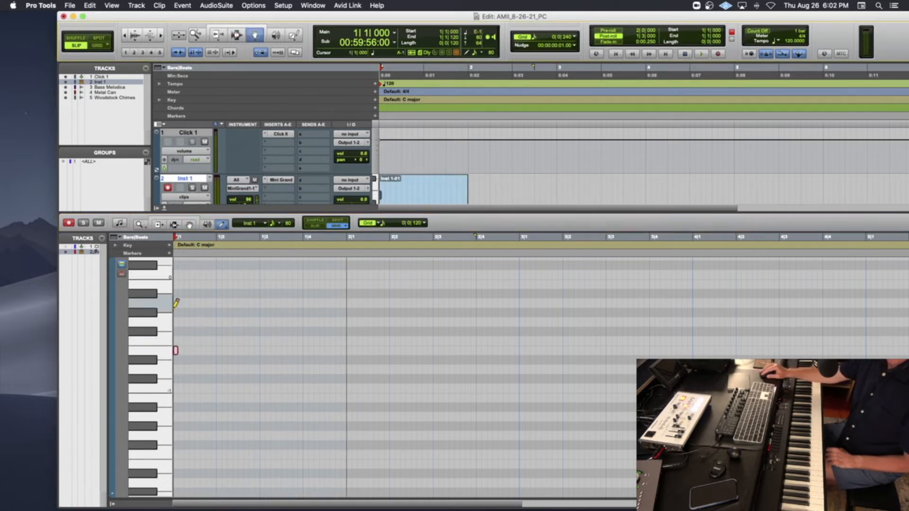
{"action": "left_click", "coordinate": [190, 225]}
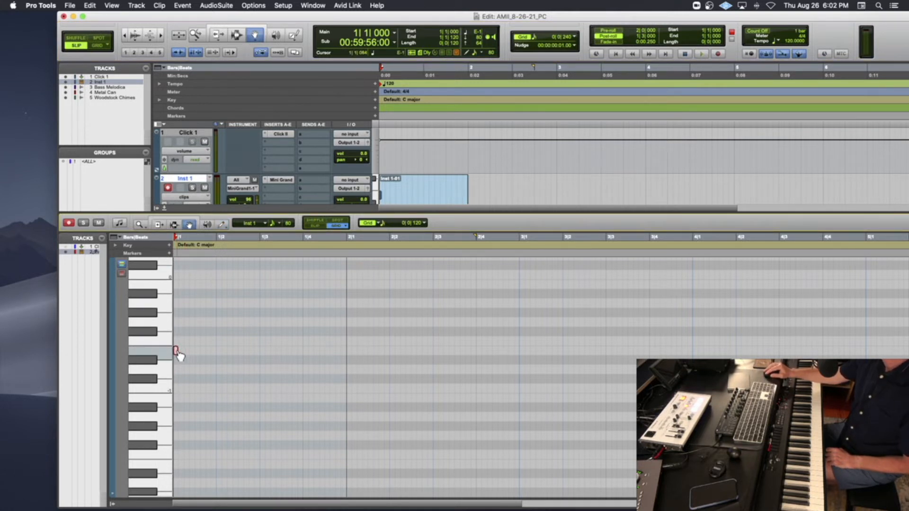
{"action": "key", "text": "BackSpace"}
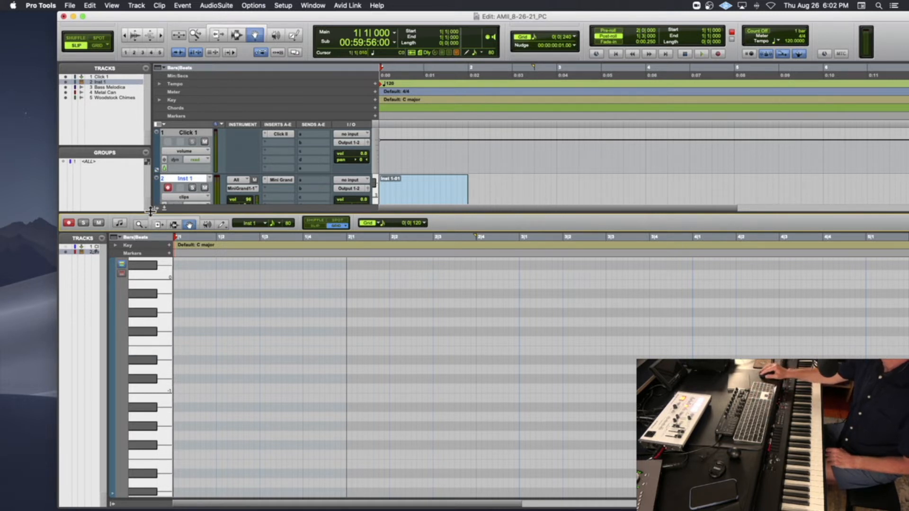
Widen the MIDI editor's track list to show full track names and try its show/hide control for Inst 1.
{"action": "left_click_drag", "start_coordinate": [137, 212], "coordinate": [138, 205]}
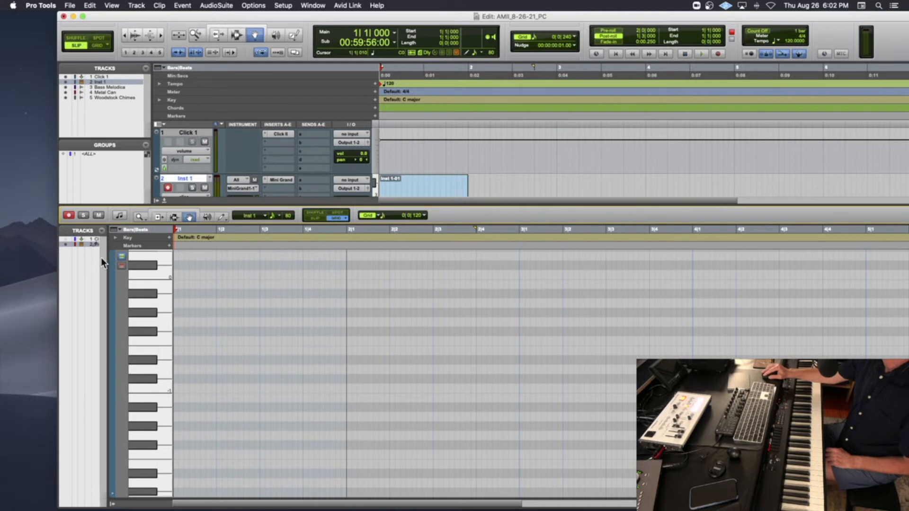
{"action": "left_click_drag", "start_coordinate": [107, 257], "coordinate": [273, 282]}
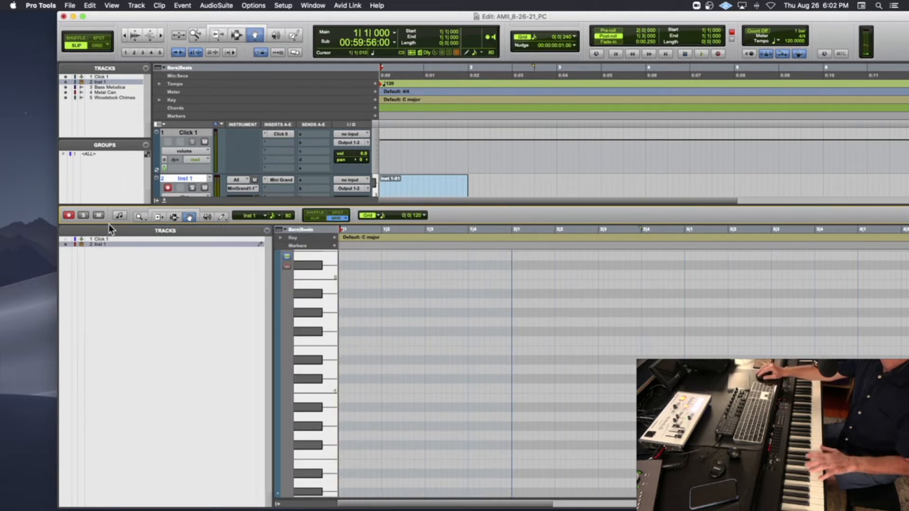
{"action": "left_click", "coordinate": [66, 245]}
{"action": "left_click", "coordinate": [66, 246]}
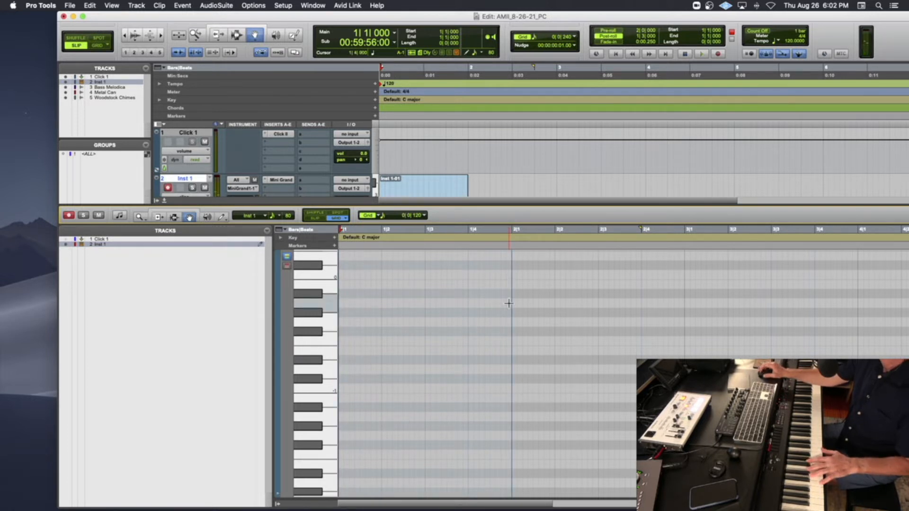
Look over the tracks above the docked MIDI editor, then close that editor and reopen it.
{"action": "scroll", "coordinate": [339, 296], "scroll_direction": "up", "scroll_amount": 15}
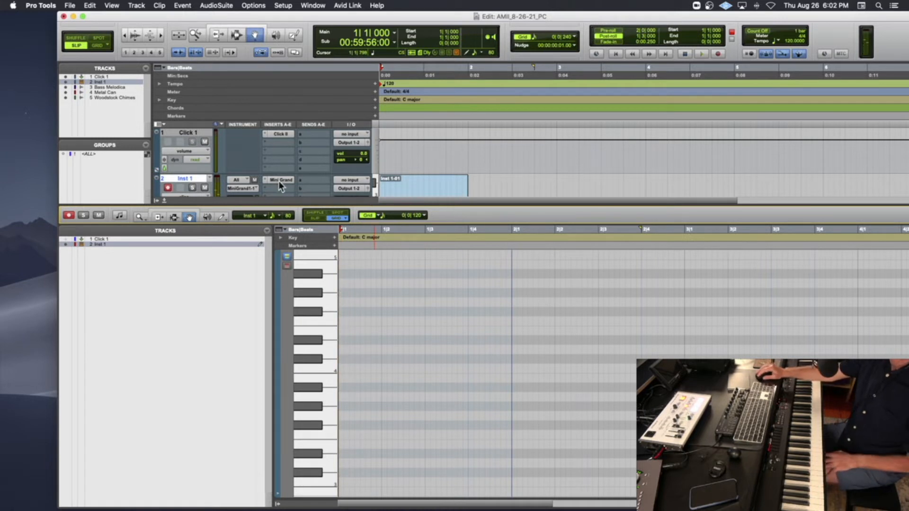
{"action": "scroll", "coordinate": [275, 180], "scroll_direction": "down", "scroll_amount": 4}
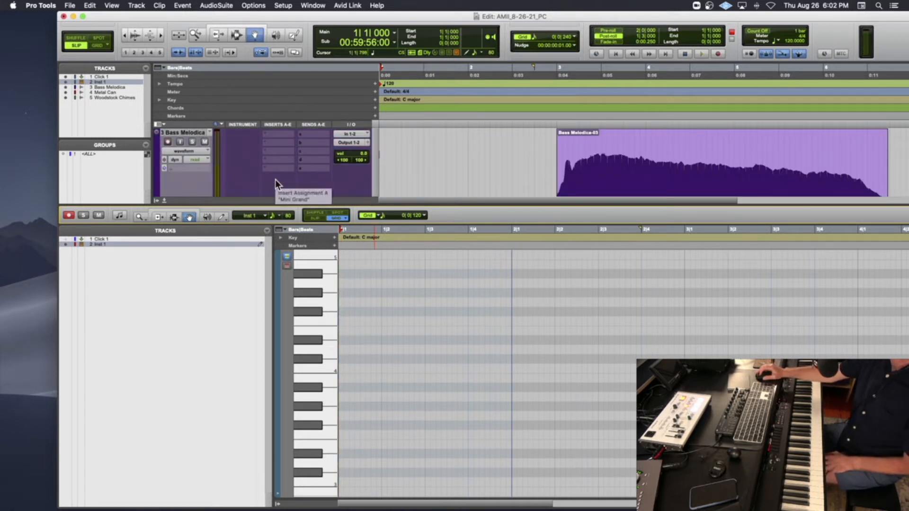
{"action": "scroll", "coordinate": [280, 180], "scroll_direction": "up", "scroll_amount": 4}
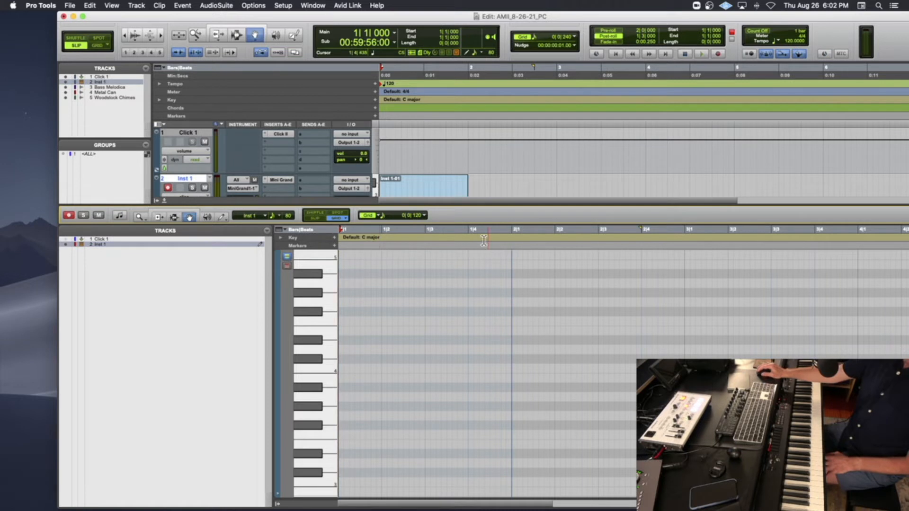
{"action": "scroll", "coordinate": [424, 266], "scroll_direction": "right", "scroll_amount": 1}
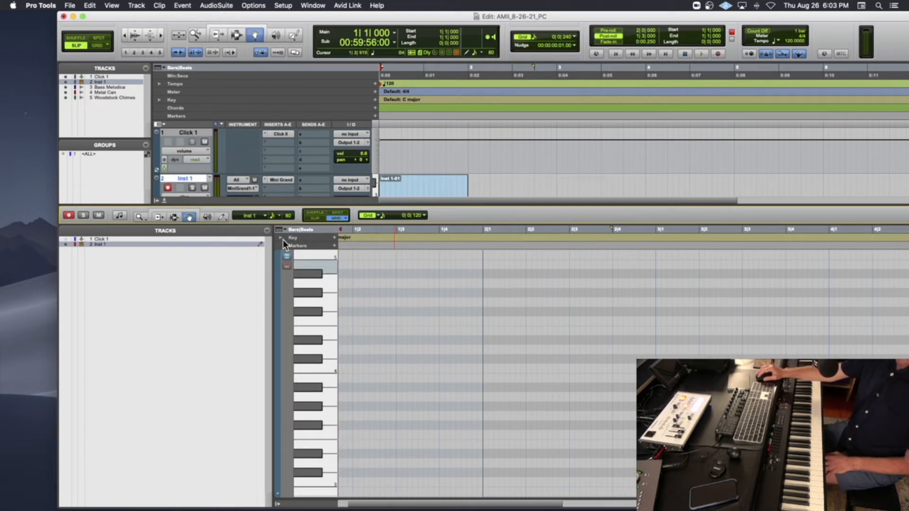
{"action": "left_click", "coordinate": [164, 201]}
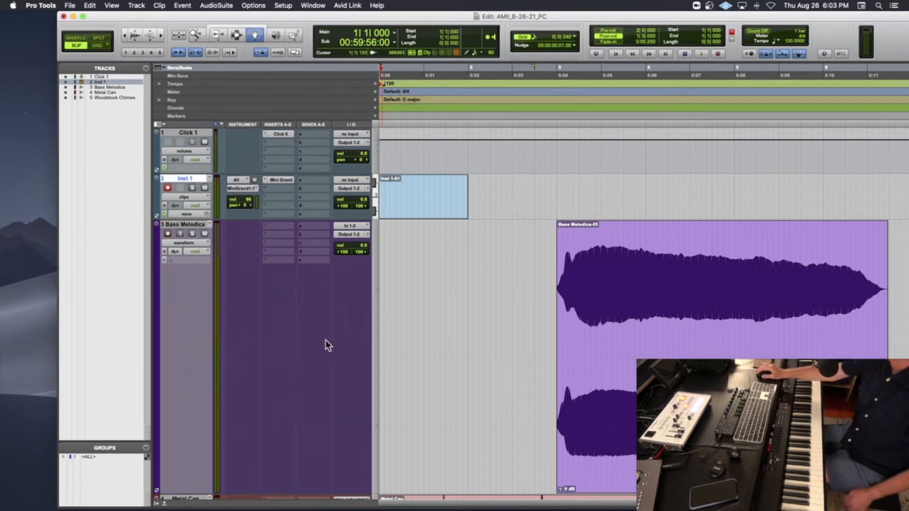
{"action": "left_click", "coordinate": [164, 504]}
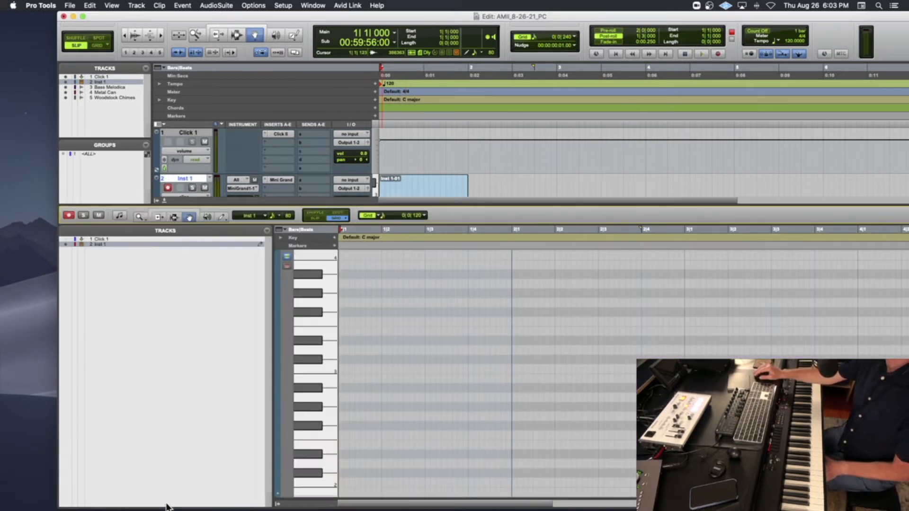
Hide Inst 1 in the MIDI editor and create a new track from Avid's AIR Instruments Bundle preset Mini Grand.
{"action": "left_click", "coordinate": [73, 245]}
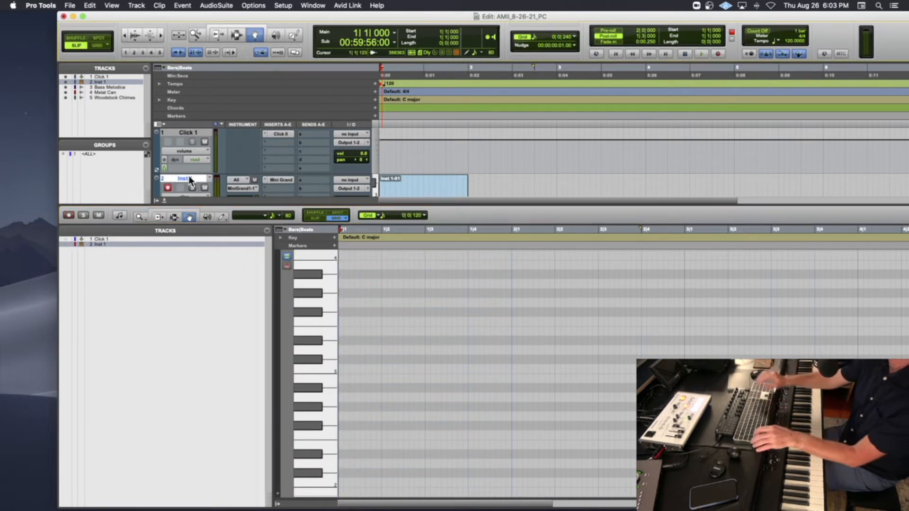
{"action": "key", "text": "super+shift+n"}
{"action": "left_click", "coordinate": [354, 182]}
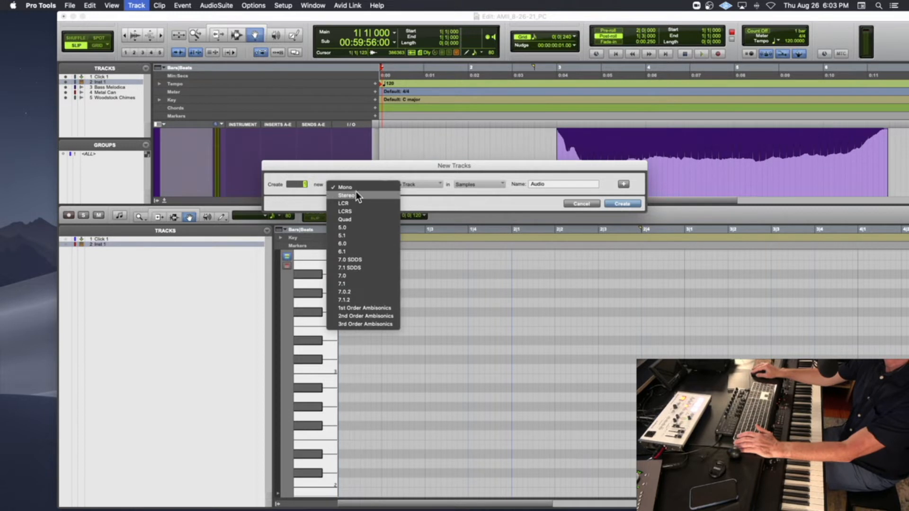
{"action": "left_click", "coordinate": [356, 191]}
{"action": "left_click", "coordinate": [409, 186]}
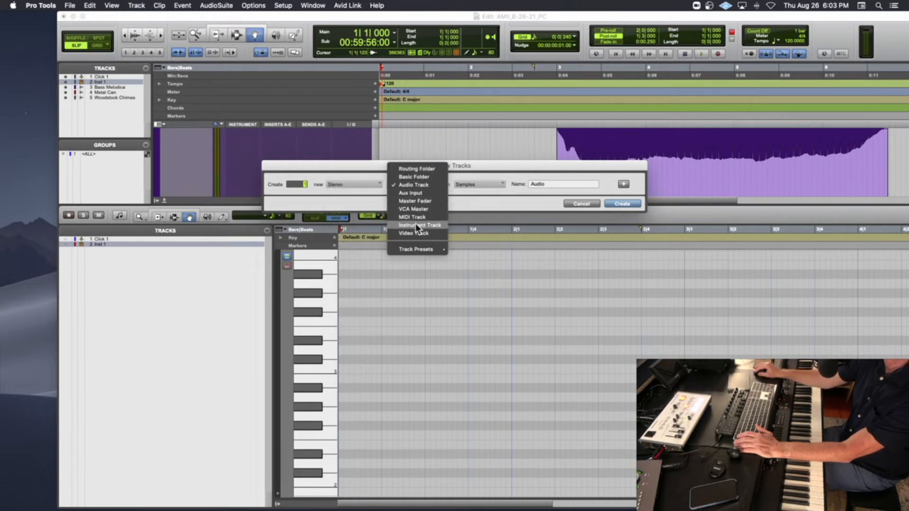
{"action": "mouse_move", "coordinate": [418, 254]}
{"action": "mouse_move", "coordinate": [481, 250]}
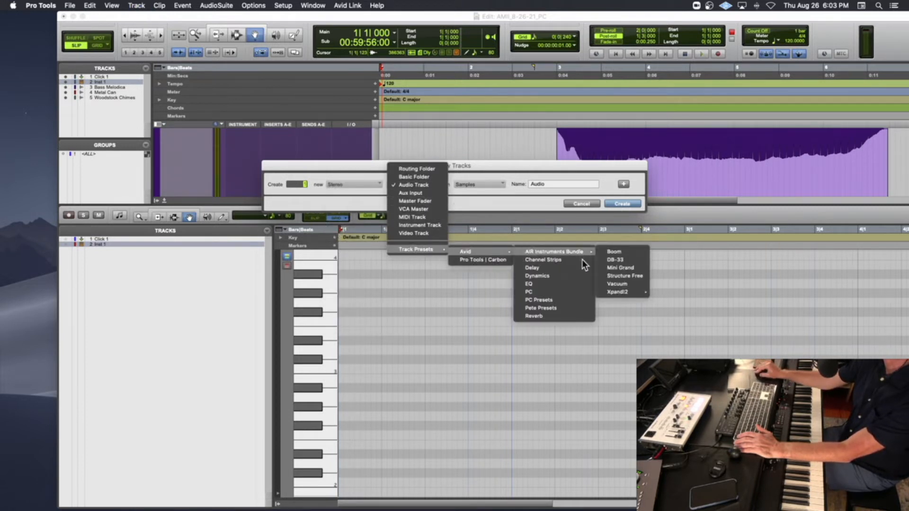
{"action": "mouse_move", "coordinate": [575, 254]}
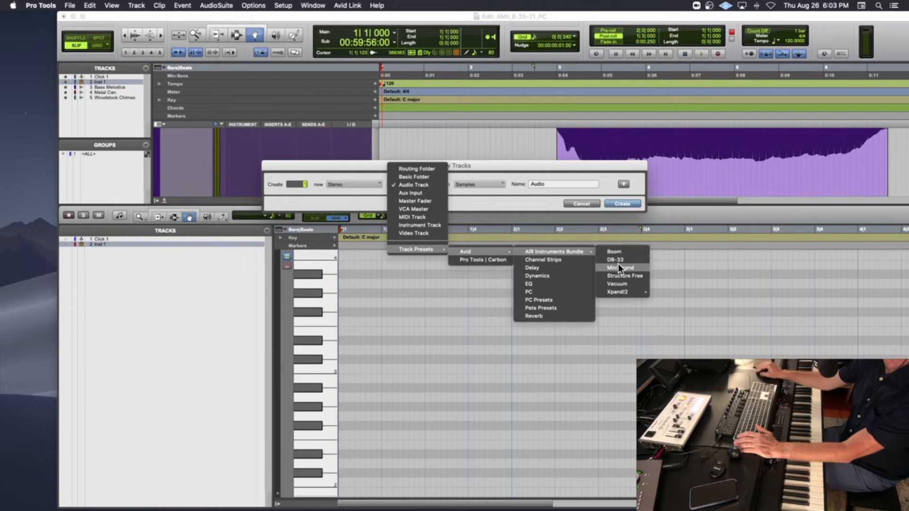
{"action": "left_click", "coordinate": [618, 268]}
{"action": "left_click", "coordinate": [618, 202]}
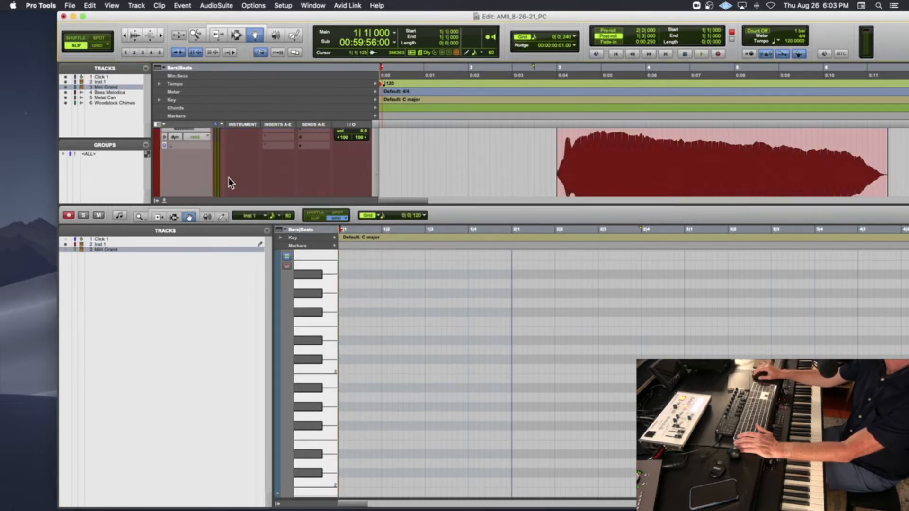
Show the Mini Grand track in the MIDI editor and inspect its lowest octaves.
{"action": "left_click", "coordinate": [67, 250]}
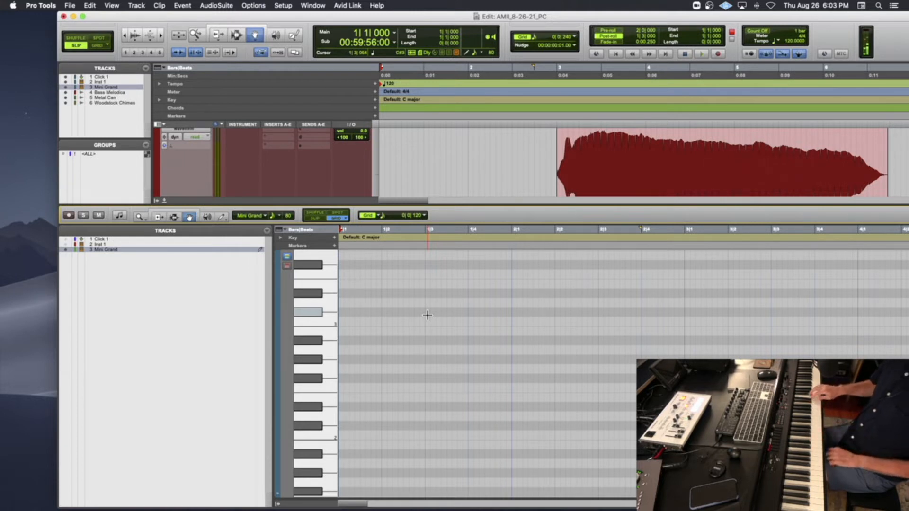
{"action": "scroll", "coordinate": [427, 315], "scroll_direction": "down", "scroll_amount": 10}
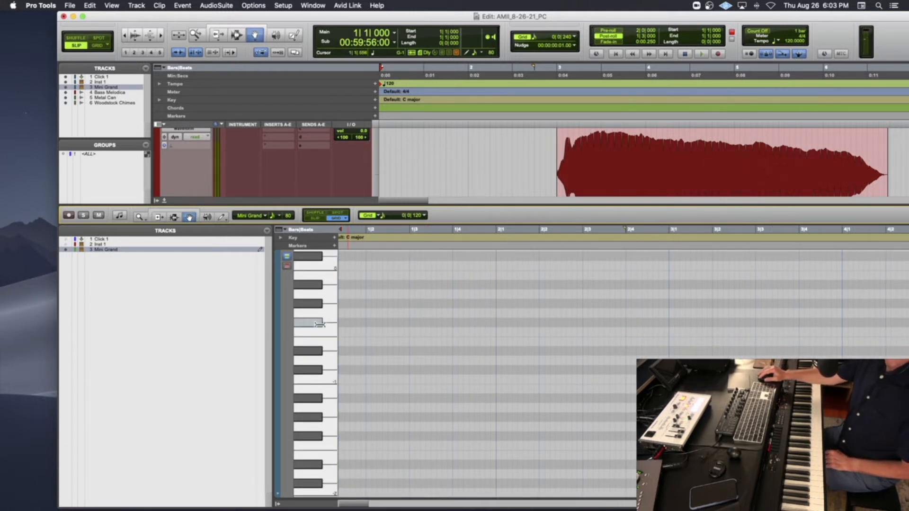
Try keys in the low octaves of the Mini Grand's MIDI editor keyboard and narrow the editor's track list.
{"action": "left_click_drag", "start_coordinate": [309, 322], "coordinate": [320, 297]}
{"action": "scroll", "coordinate": [319, 297], "scroll_direction": "up", "scroll_amount": 5}
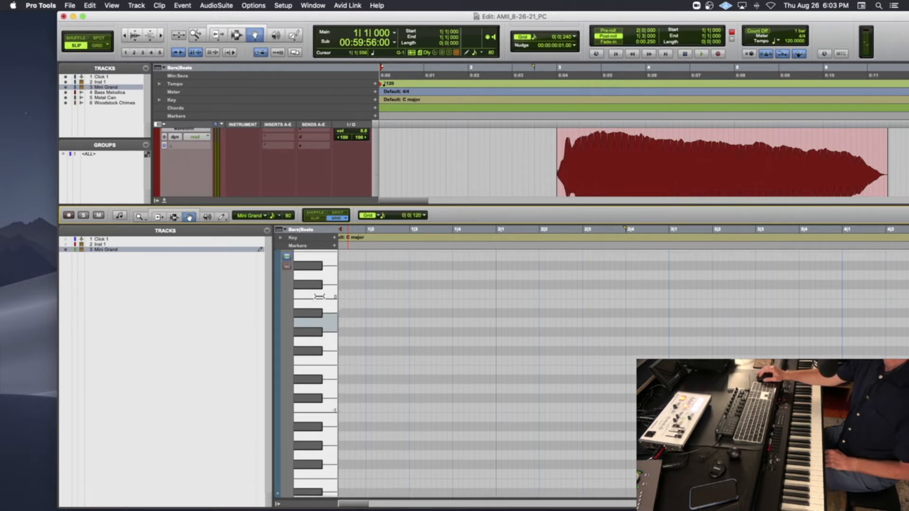
{"action": "left_click", "coordinate": [312, 304]}
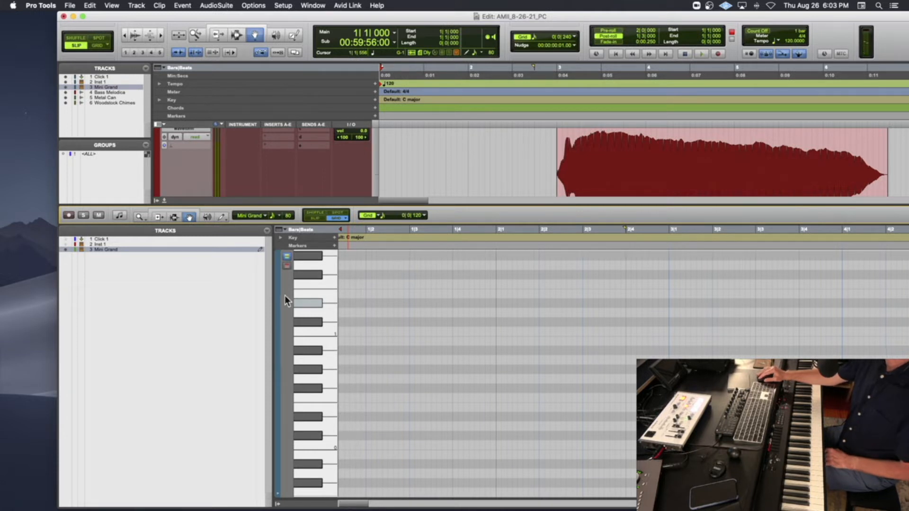
{"action": "left_click_drag", "start_coordinate": [272, 293], "coordinate": [134, 301]}
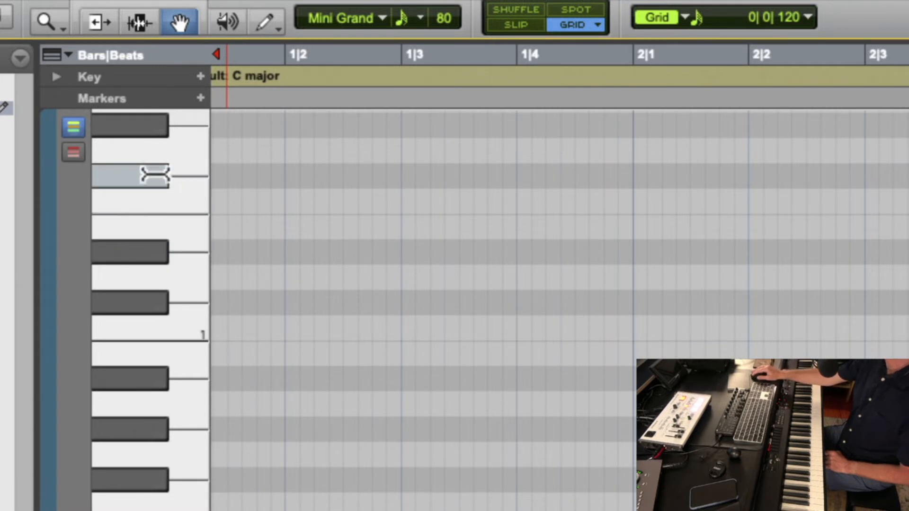
Examine the octave numbering on the MIDI editor keyboard from octave 1 up to octave 4.
{"action": "scroll", "coordinate": [194, 166], "scroll_direction": "up", "scroll_amount": 5}
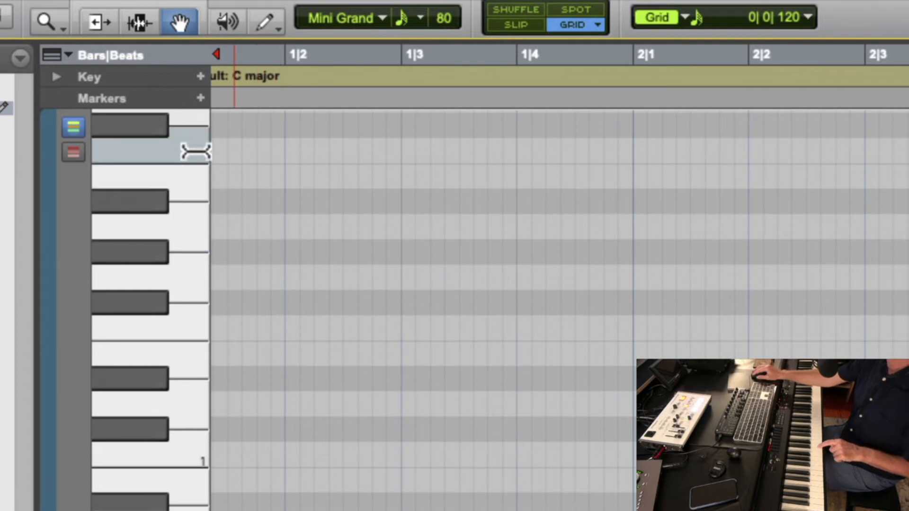
{"action": "scroll", "coordinate": [255, 161], "scroll_direction": "up", "scroll_amount": 5}
{"action": "scroll", "coordinate": [255, 161], "scroll_direction": "up", "scroll_amount": 5}
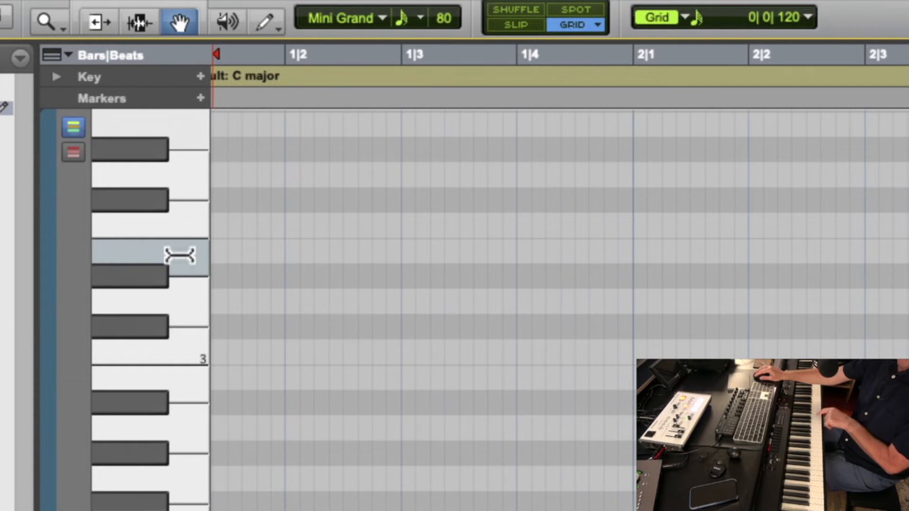
{"action": "scroll", "coordinate": [180, 255], "scroll_direction": "up", "scroll_amount": 3}
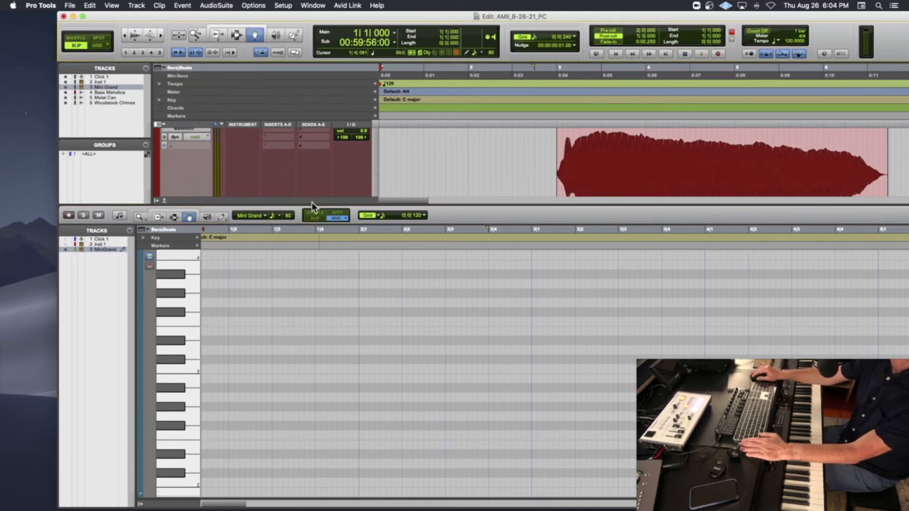
Enlarge the tracks area above the MIDI editor and play the first Bass Melodica clip.
{"action": "left_click_drag", "start_coordinate": [311, 204], "coordinate": [320, 273]}
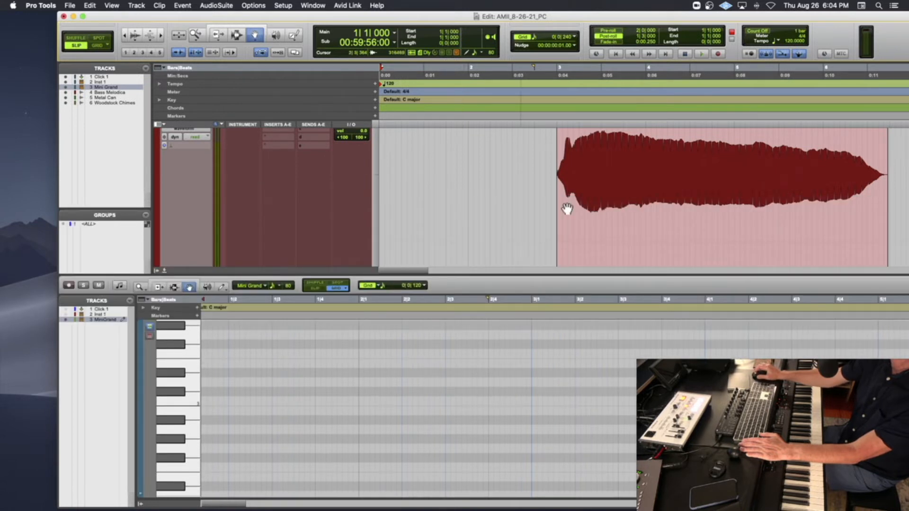
{"action": "left_click", "coordinate": [616, 181]}
{"action": "key", "text": "space"}
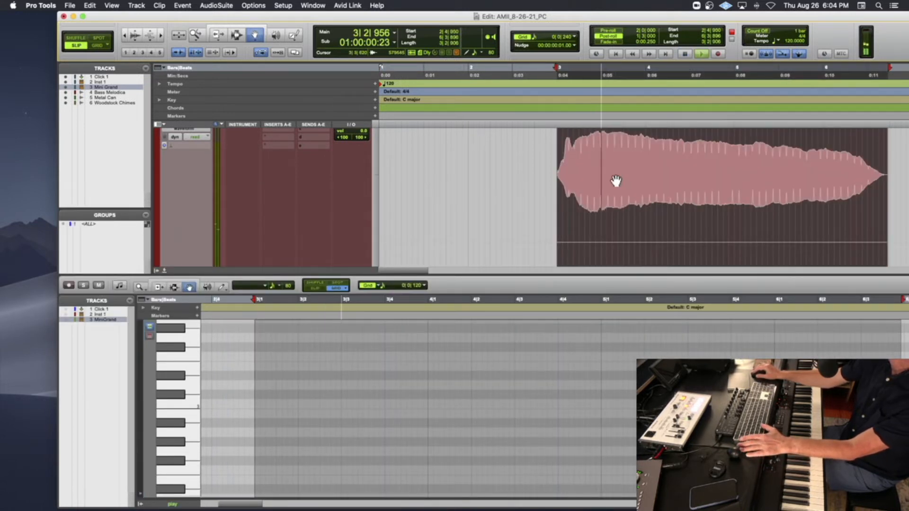
{"action": "key", "text": "space"}
Show Mini Grand in the MIDI editor again and compare its F1 key with playback of the first Bass Melodica clip.
{"action": "scroll", "coordinate": [182, 379], "scroll_direction": "down", "scroll_amount": 5}
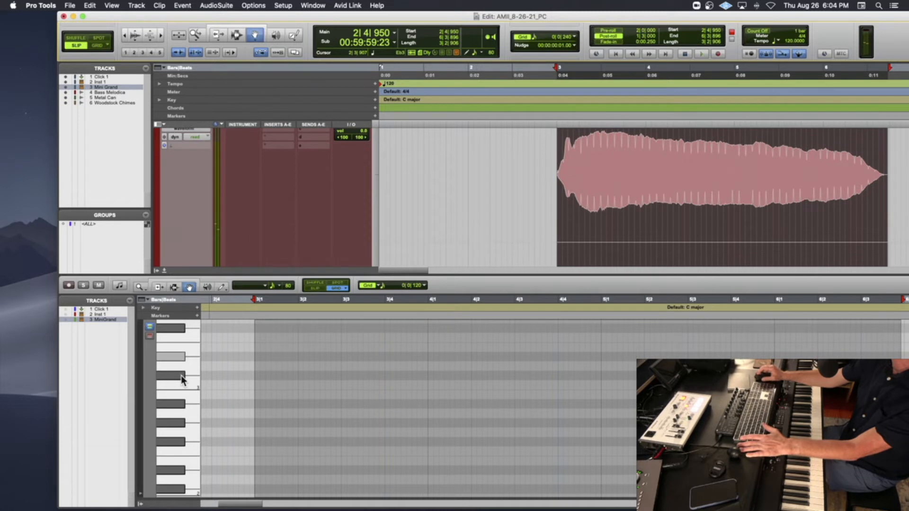
{"action": "scroll", "coordinate": [183, 379], "scroll_direction": "down", "scroll_amount": 4}
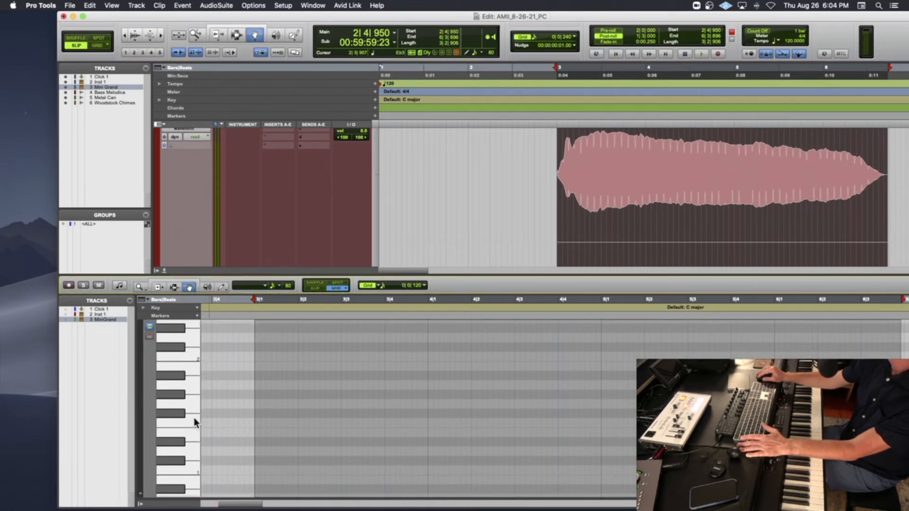
{"action": "left_click", "coordinate": [65, 320]}
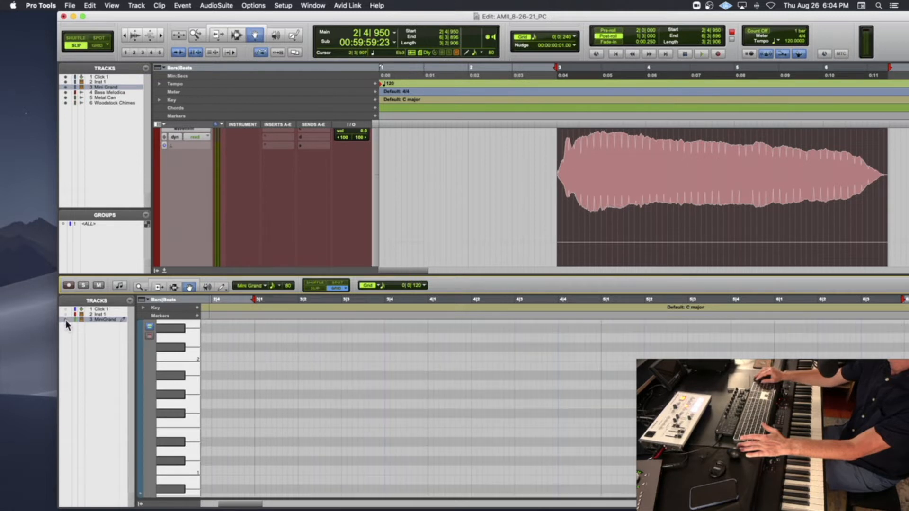
{"action": "left_click", "coordinate": [181, 423]}
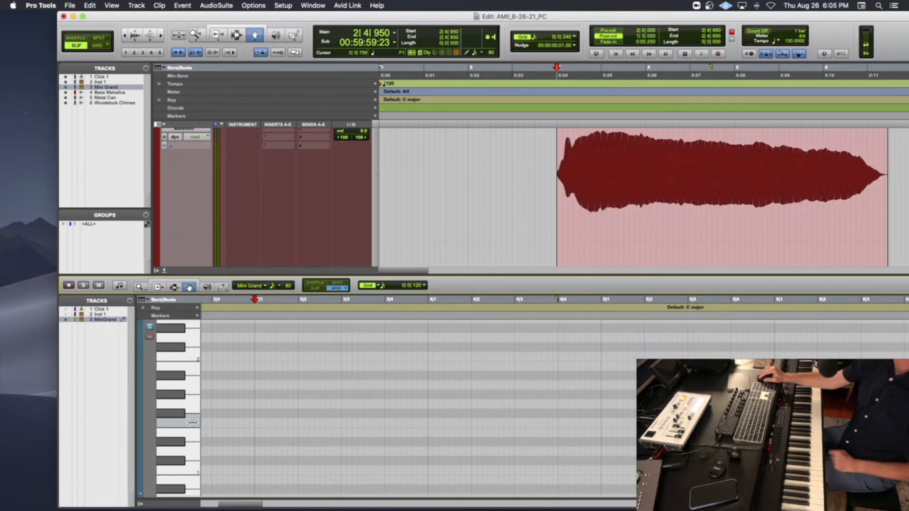
{"action": "key", "text": "space"}
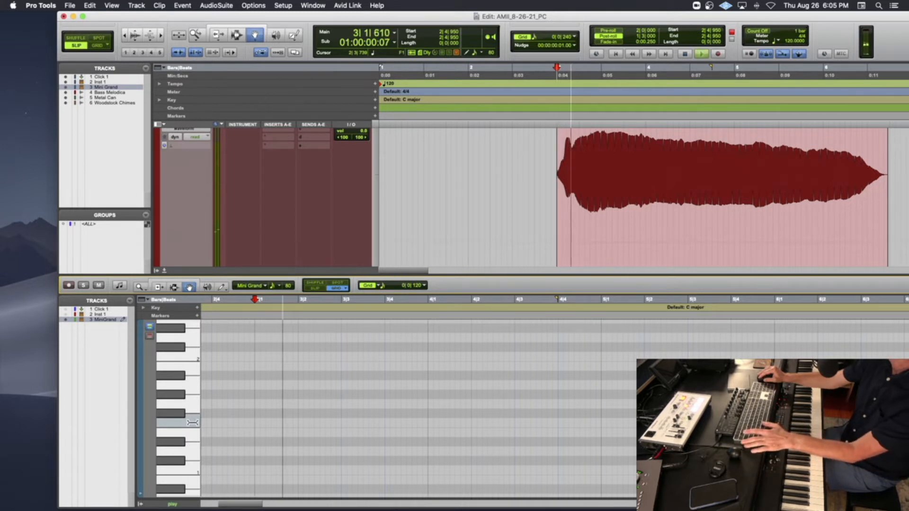
{"action": "key", "text": "space"}
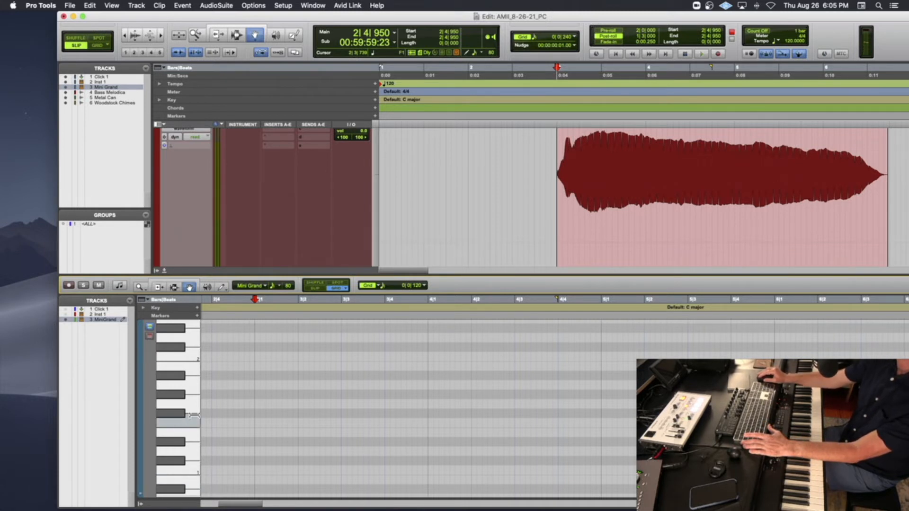
Select the first Bass Melodica clip and shrink the MIDI editor so both of the clip's channels show.
{"action": "left_click", "coordinate": [589, 191]}
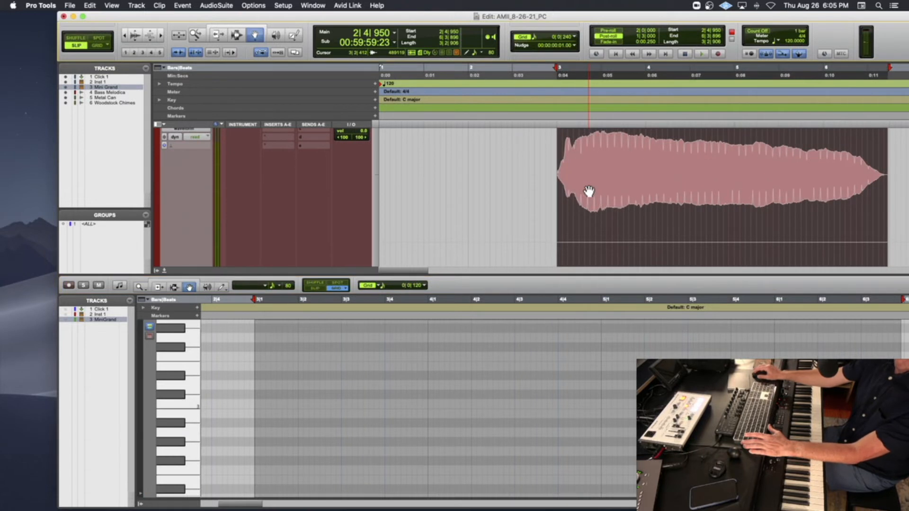
{"action": "scroll", "coordinate": [589, 192], "scroll_direction": "up", "scroll_amount": 2}
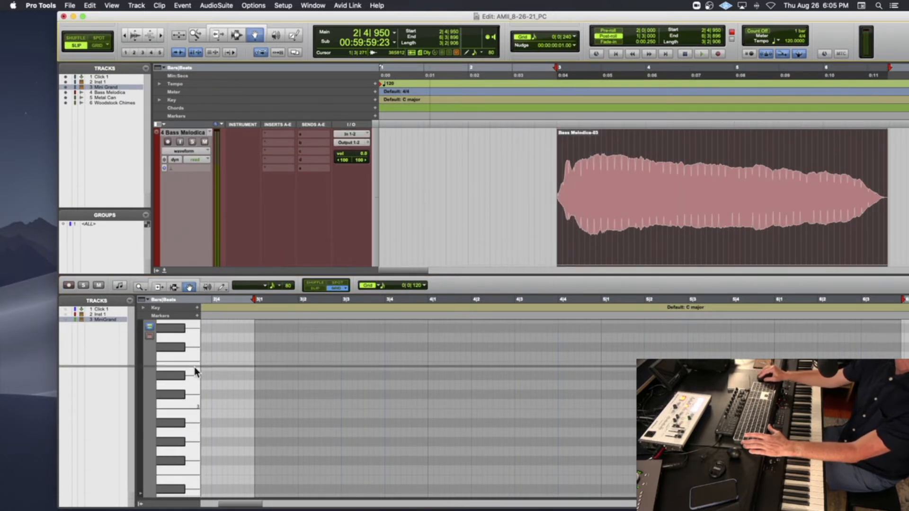
{"action": "left_click_drag", "start_coordinate": [195, 366], "coordinate": [196, 369]}
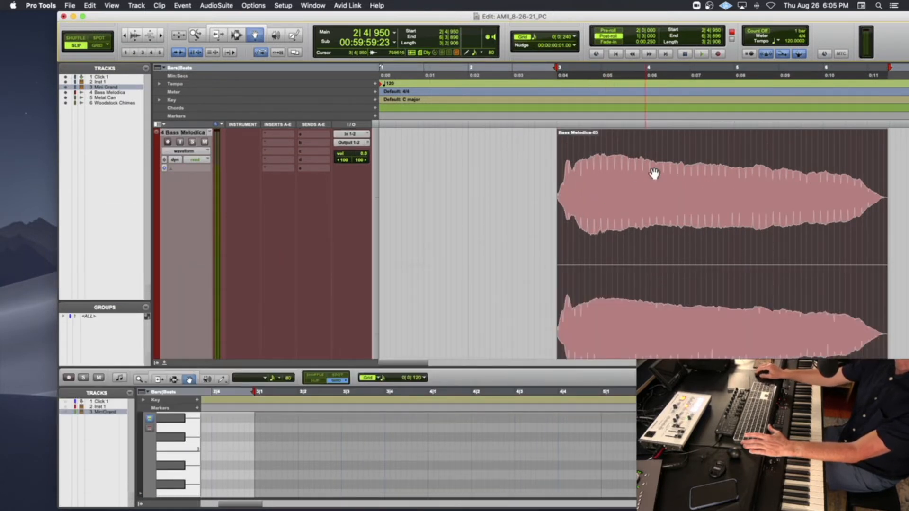
{"action": "double_click", "coordinate": [599, 175]}
{"action": "left_click", "coordinate": [442, 185]}
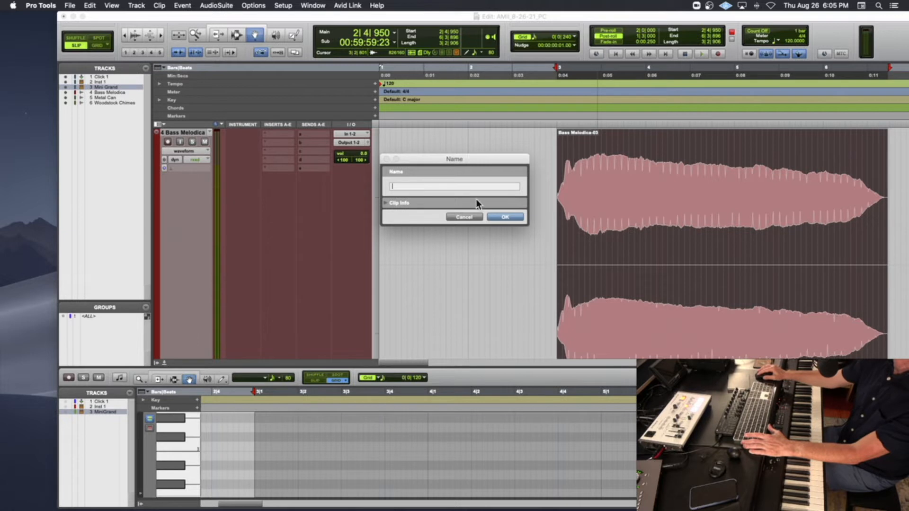
{"action": "left_click", "coordinate": [465, 217]}
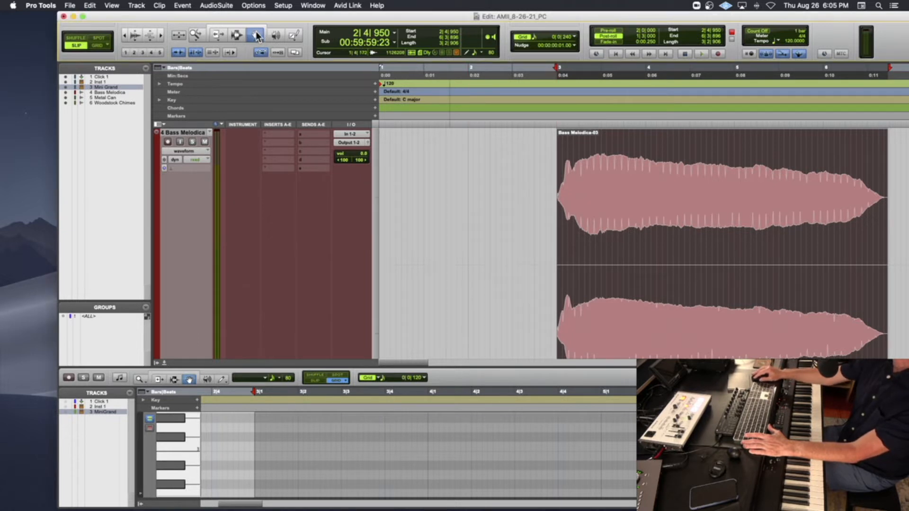
Rename the first Bass Melodica clip as BassMelodica_F1.
{"action": "double_click", "coordinate": [640, 181]}
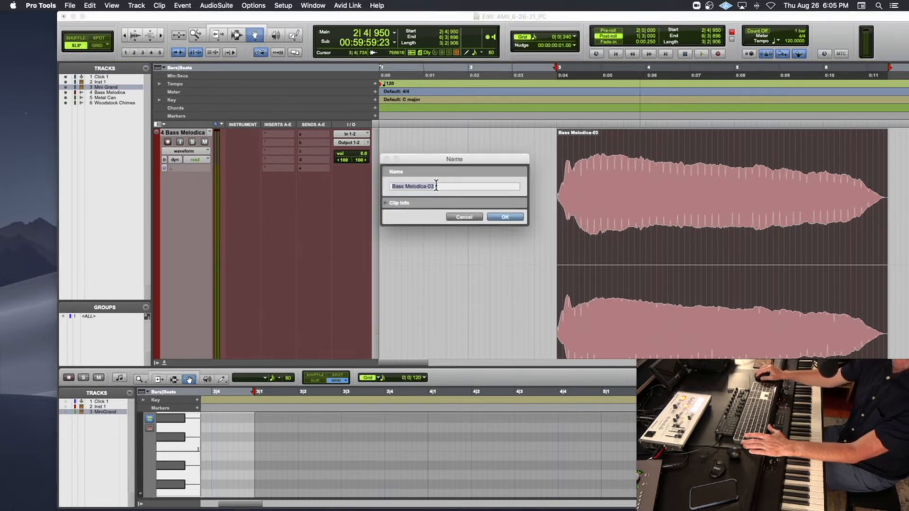
{"action": "type", "text": "Ba"}
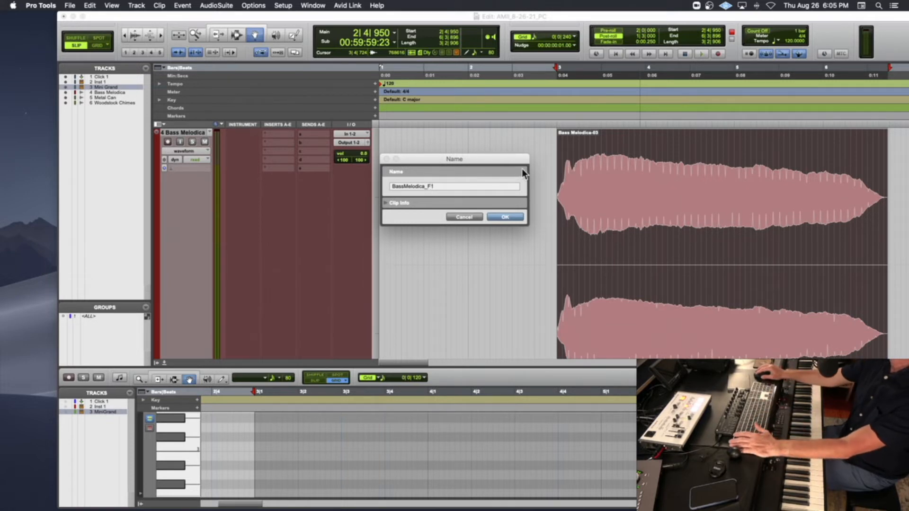
{"action": "left_click", "coordinate": [506, 217]}
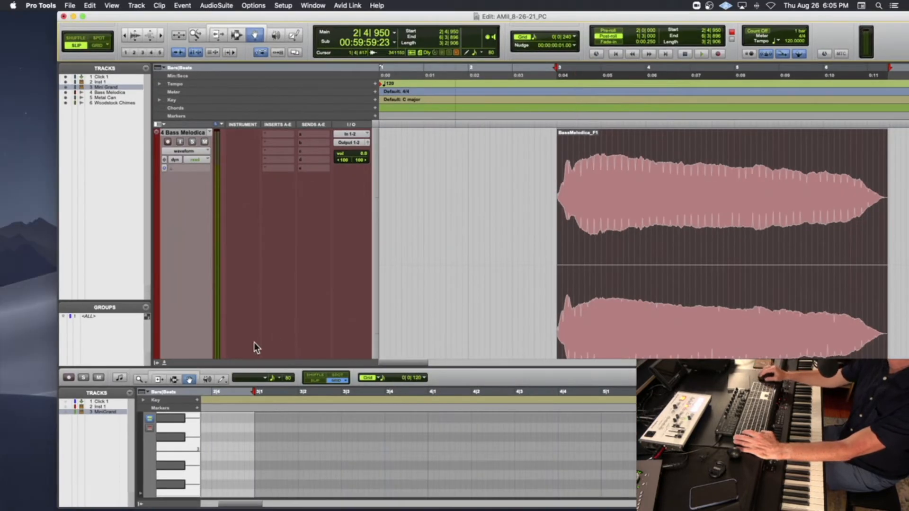
Select the second clip on the Bass Melodica track and play it to hear its pitch.
{"action": "scroll", "coordinate": [255, 343], "scroll_direction": "up", "scroll_amount": 3}
{"action": "scroll", "coordinate": [512, 291], "scroll_direction": "right", "scroll_amount": 10}
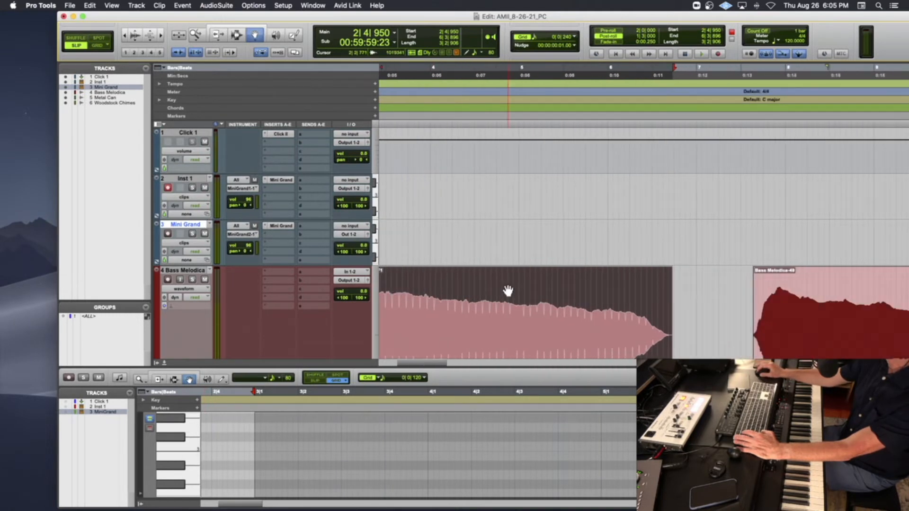
{"action": "scroll", "coordinate": [508, 291], "scroll_direction": "right", "scroll_amount": 4}
{"action": "left_click", "coordinate": [500, 300]}
{"action": "key", "text": "space"}
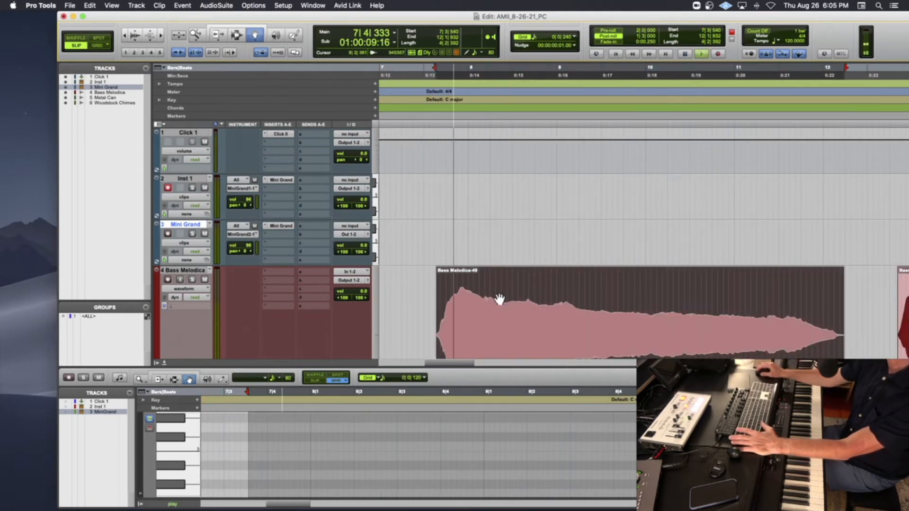
{"action": "key", "text": "space"}
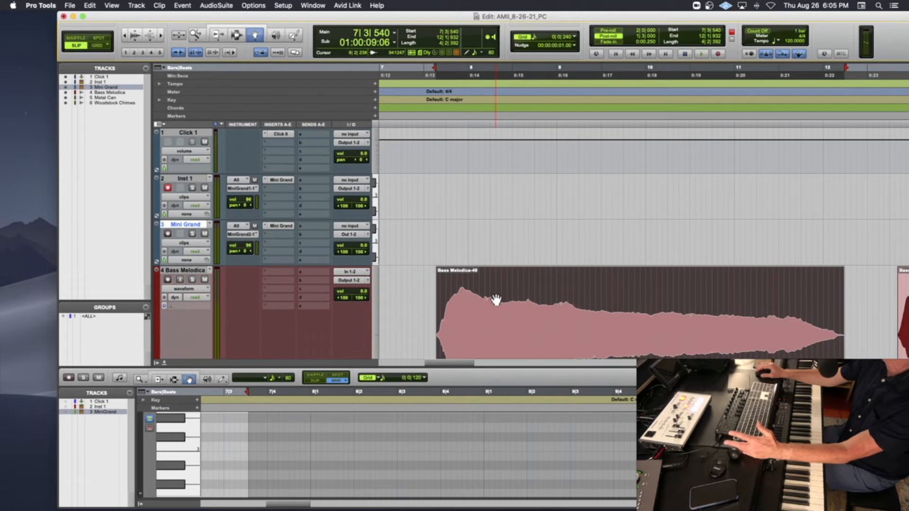
Rename the second Bass Melodica clip as BassMelodica_F#1, checking its octave on the MIDI editor keyboard before accepting the name.
{"action": "scroll", "coordinate": [495, 299], "scroll_direction": "right", "scroll_amount": 1}
{"action": "double_click", "coordinate": [495, 299]}
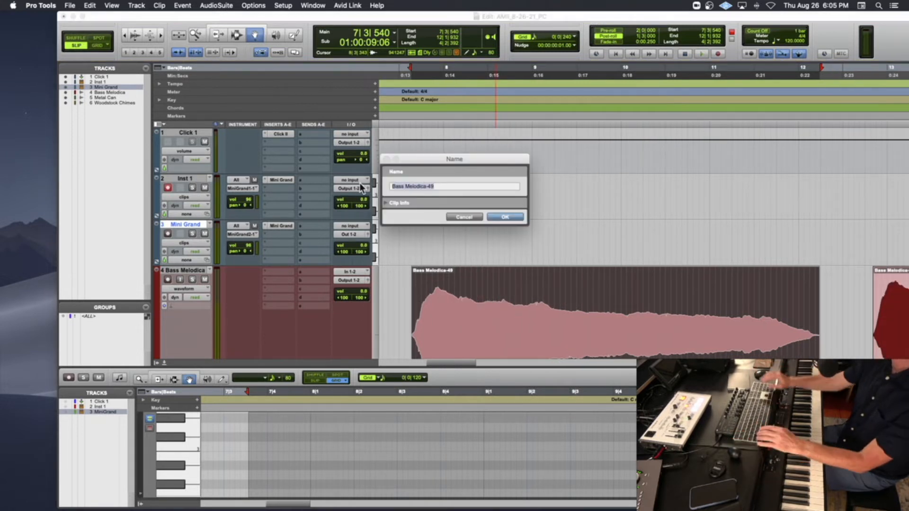
{"action": "type", "text": "BAss"}
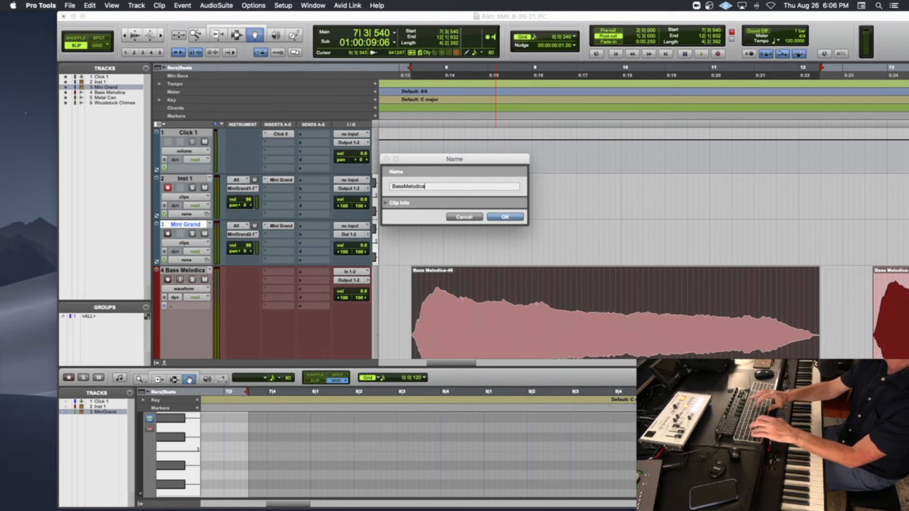
{"action": "key", "text": "super+a"}
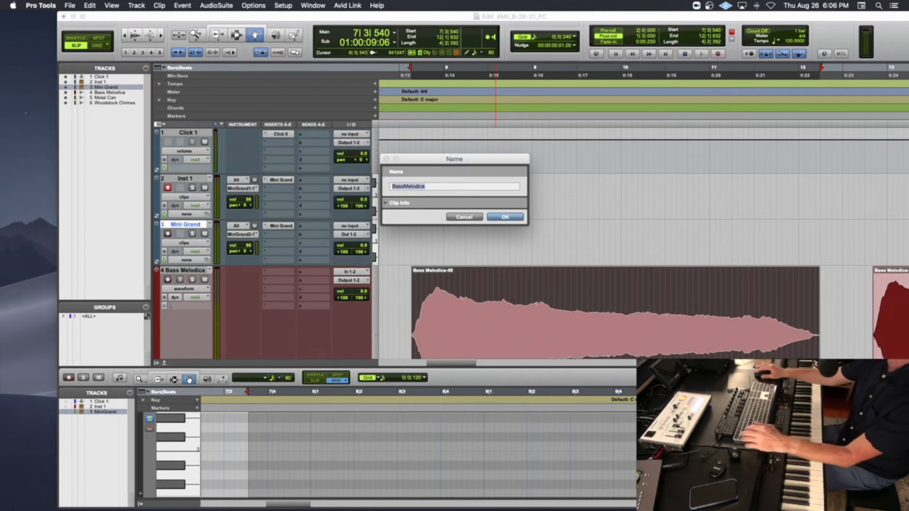
{"action": "left_click", "coordinate": [431, 185]}
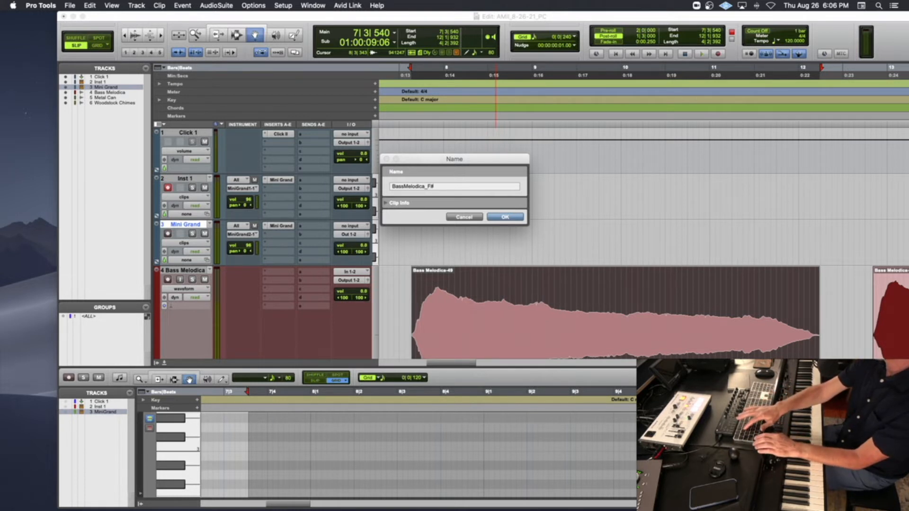
{"action": "type", "text": "_F#"}
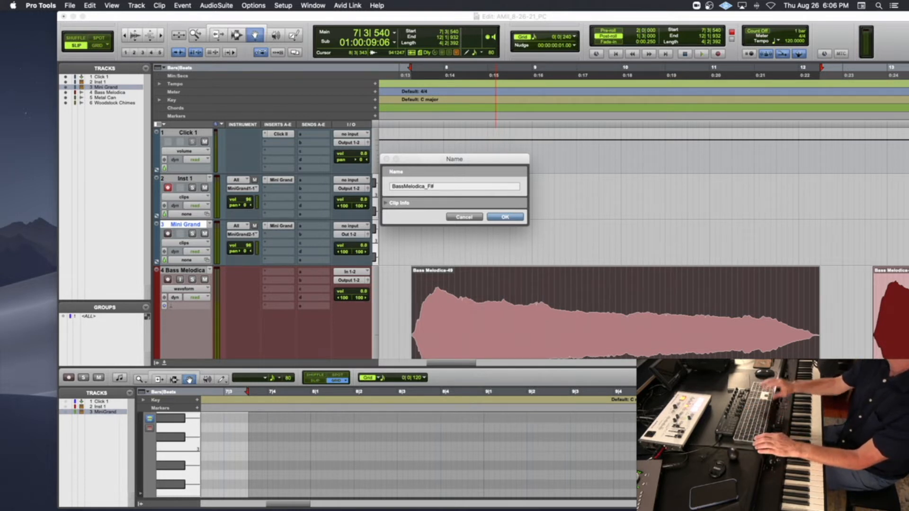
{"action": "type", "text": "2"}
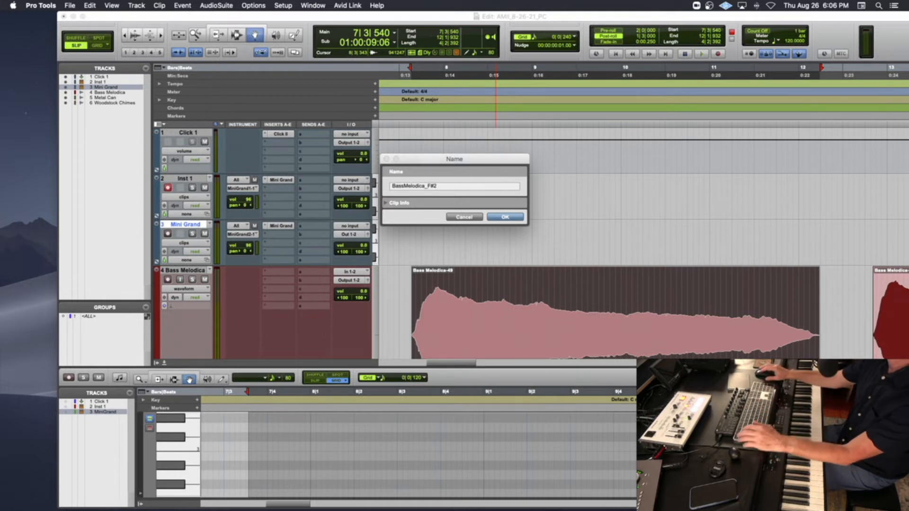
{"action": "key", "text": "BackSpace"}
{"action": "type", "text": "1"}
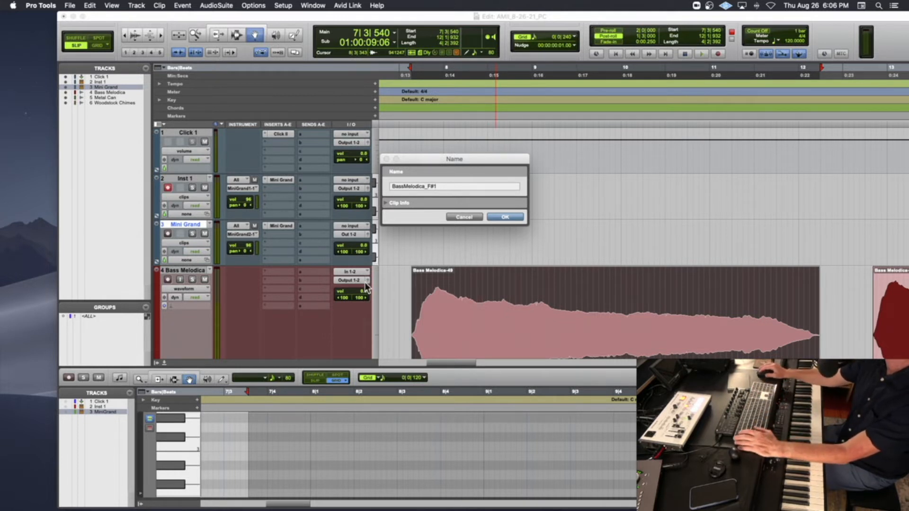
{"action": "scroll", "coordinate": [182, 469], "scroll_direction": "down", "scroll_amount": 3}
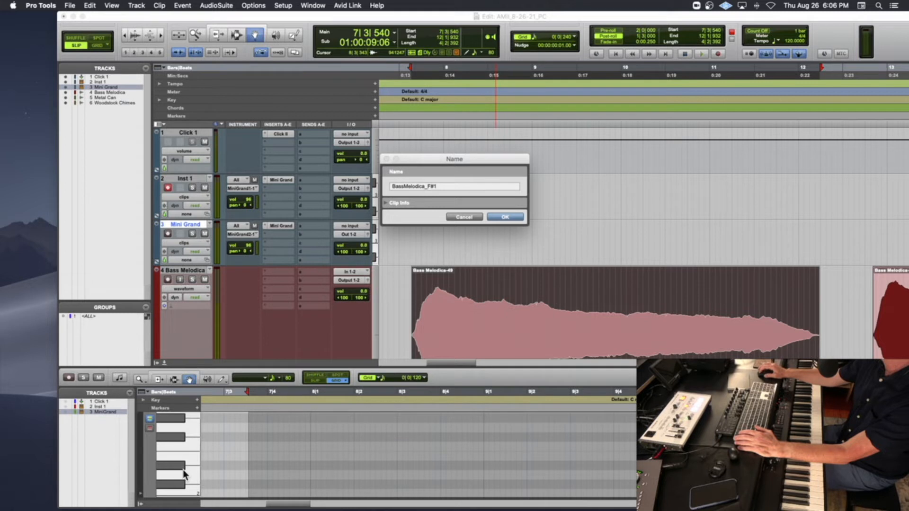
{"action": "scroll", "coordinate": [183, 470], "scroll_direction": "down", "scroll_amount": 2}
{"action": "scroll", "coordinate": [183, 470], "scroll_direction": "down", "scroll_amount": 3}
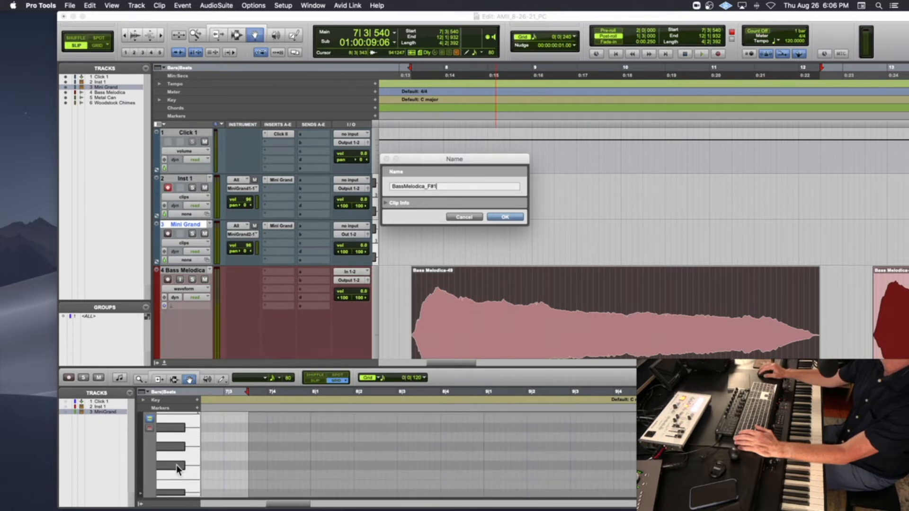
{"action": "left_click", "coordinate": [504, 217]}
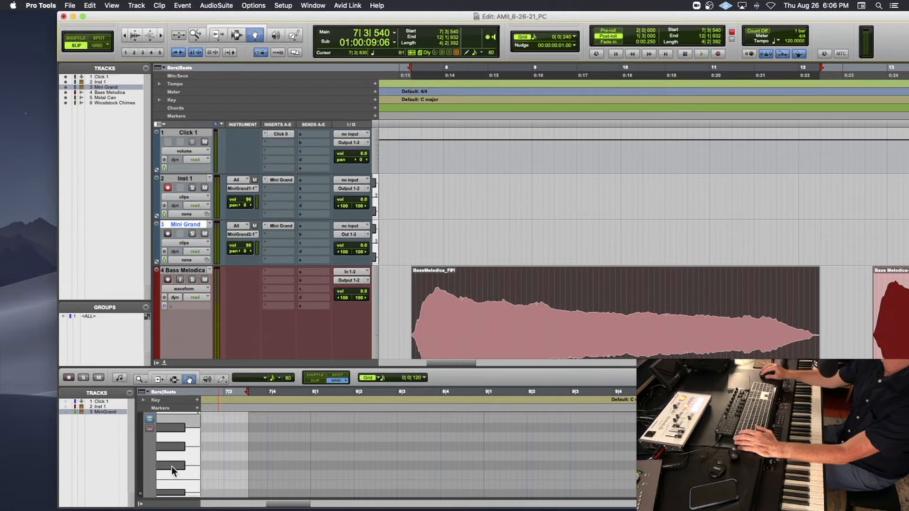
Show the Mini Grand track in the MIDI editor and sound a piano key to check the current clip's octave.
{"action": "left_click", "coordinate": [67, 413]}
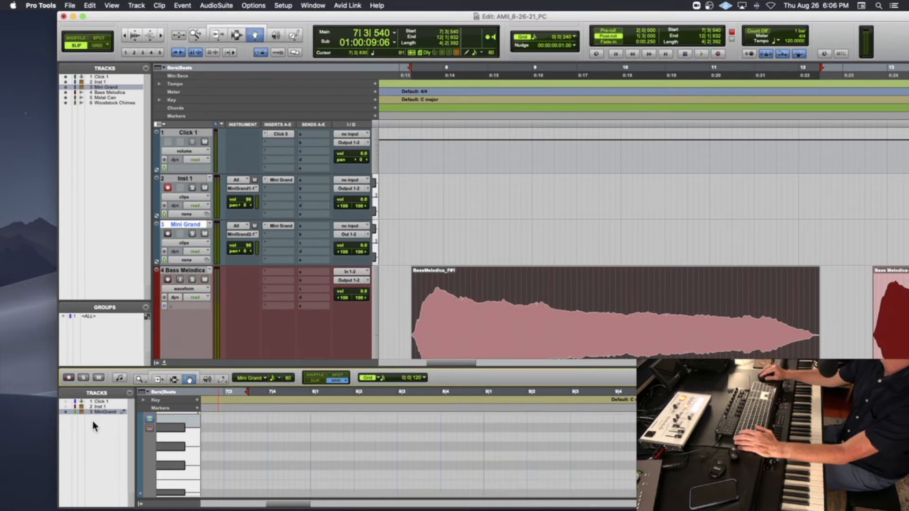
{"action": "left_click", "coordinate": [176, 467]}
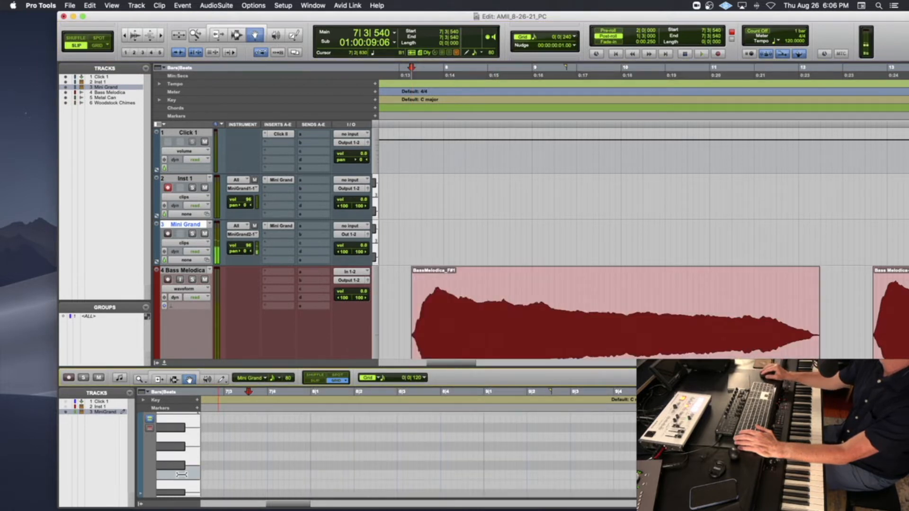
{"action": "scroll", "coordinate": [185, 475], "scroll_direction": "down", "scroll_amount": 2}
{"action": "scroll", "coordinate": [186, 475], "scroll_direction": "down", "scroll_amount": 2}
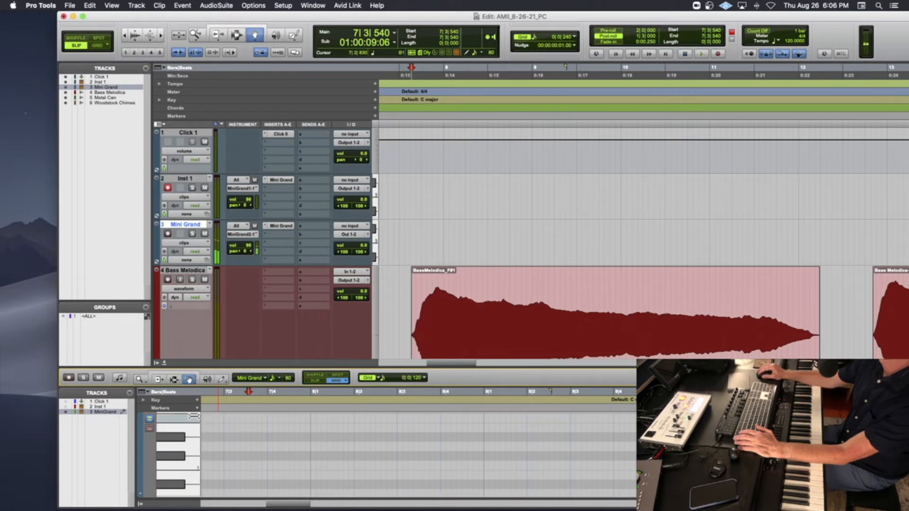
{"action": "scroll", "coordinate": [189, 438], "scroll_direction": "up", "scroll_amount": 2}
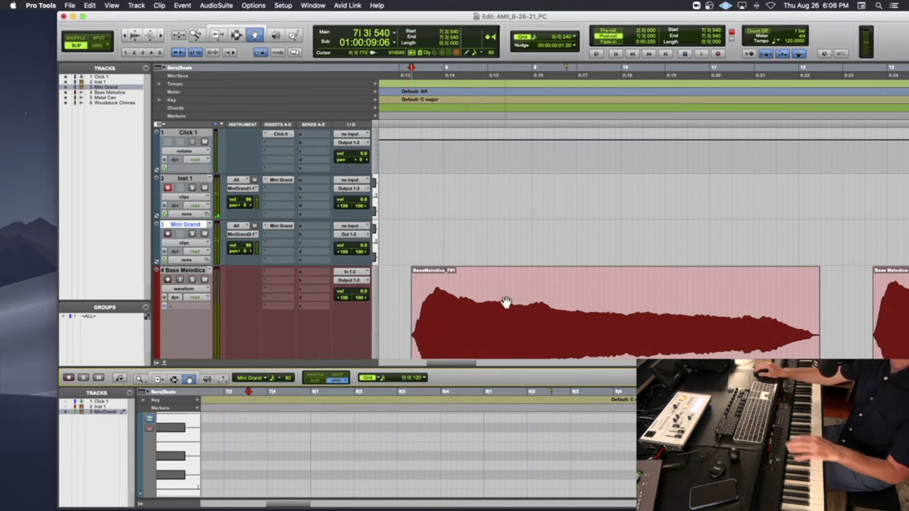
Rename the third Bass Melodica clip as BassMelodica_G1.
{"action": "scroll", "coordinate": [505, 302], "scroll_direction": "right", "scroll_amount": 10}
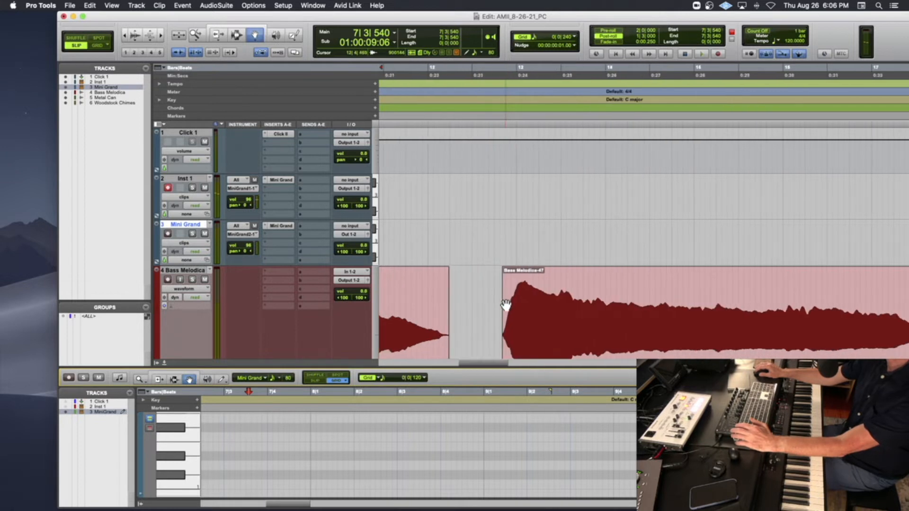
{"action": "left_click", "coordinate": [521, 304]}
{"action": "double_click", "coordinate": [520, 303]}
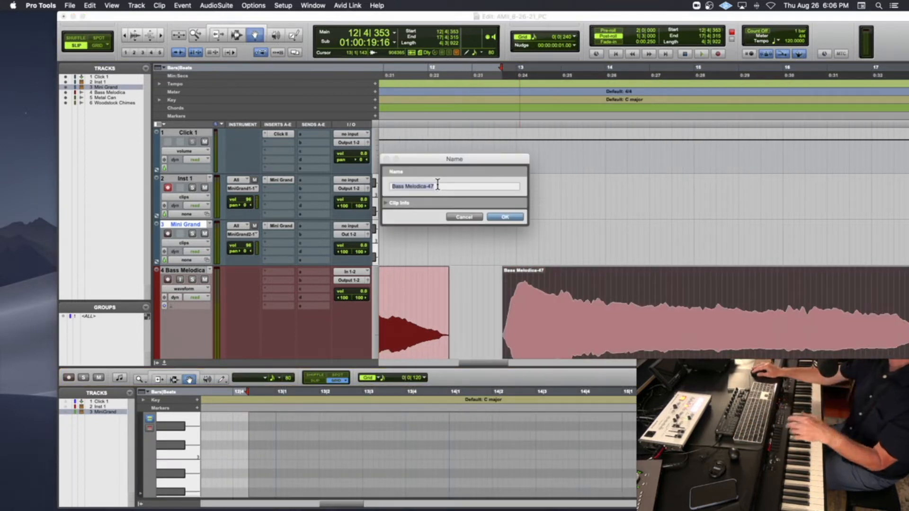
{"action": "type", "text": "BassMelodica_G1"}
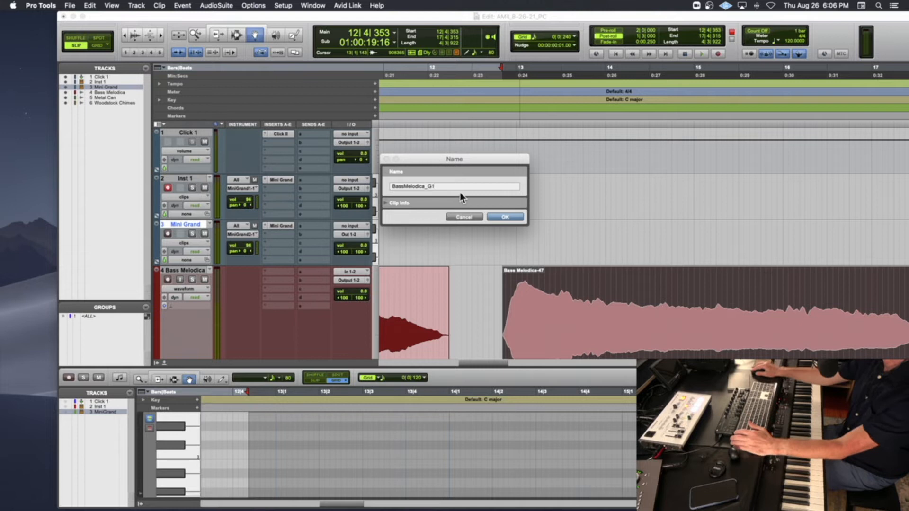
{"action": "left_click", "coordinate": [496, 217]}
Rename the fourth Bass Melodica clip, starting near bar 18, as BassMelodica_G#1.
{"action": "scroll", "coordinate": [430, 286], "scroll_direction": "left", "scroll_amount": 10}
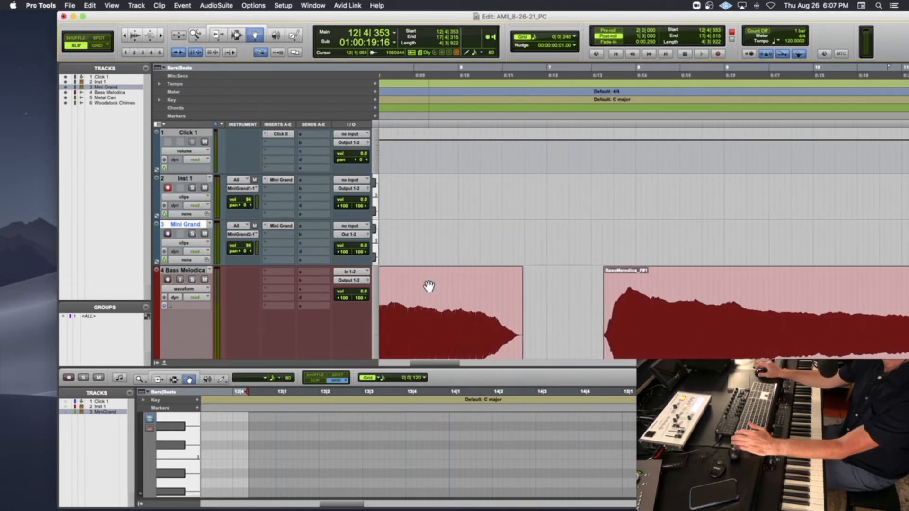
{"action": "scroll", "coordinate": [429, 286], "scroll_direction": "right", "scroll_amount": 15}
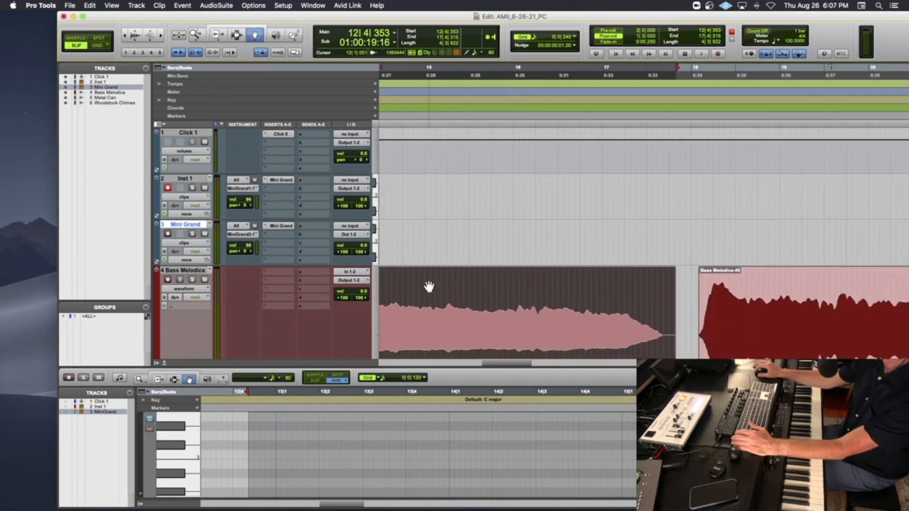
{"action": "scroll", "coordinate": [429, 286], "scroll_direction": "right", "scroll_amount": 3}
{"action": "double_click", "coordinate": [493, 290]}
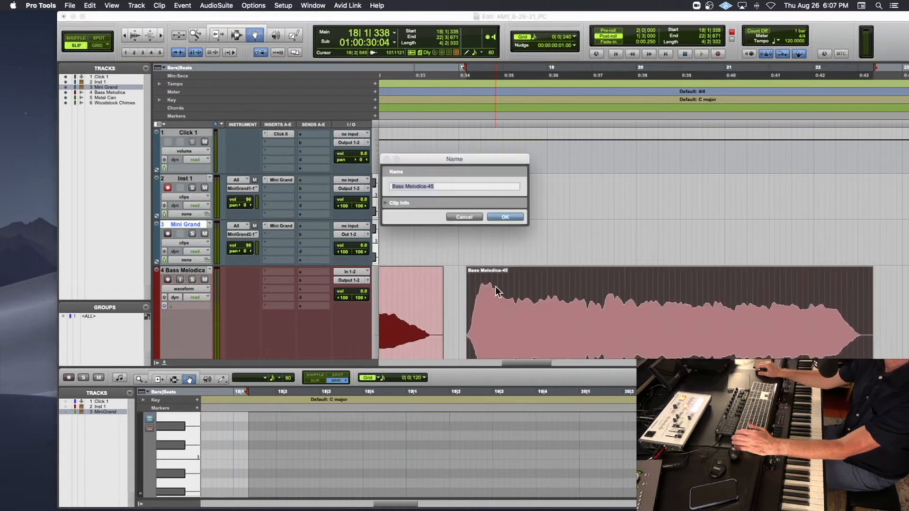
{"action": "type", "text": "BassMelodica"}
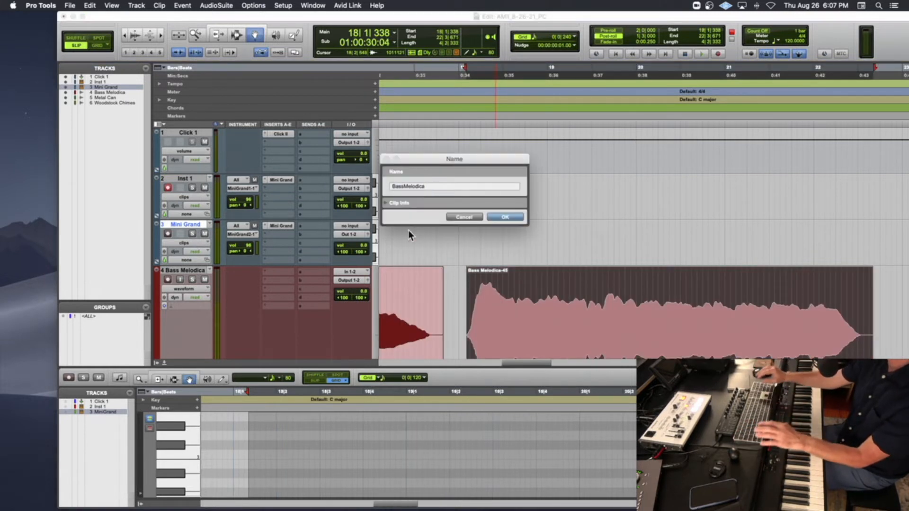
{"action": "type", "text": "_"}
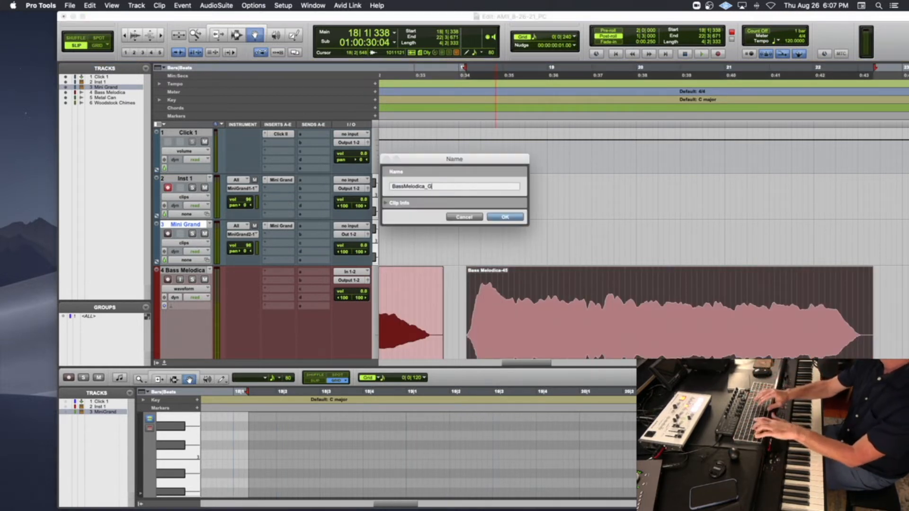
{"action": "type", "text": "G"}
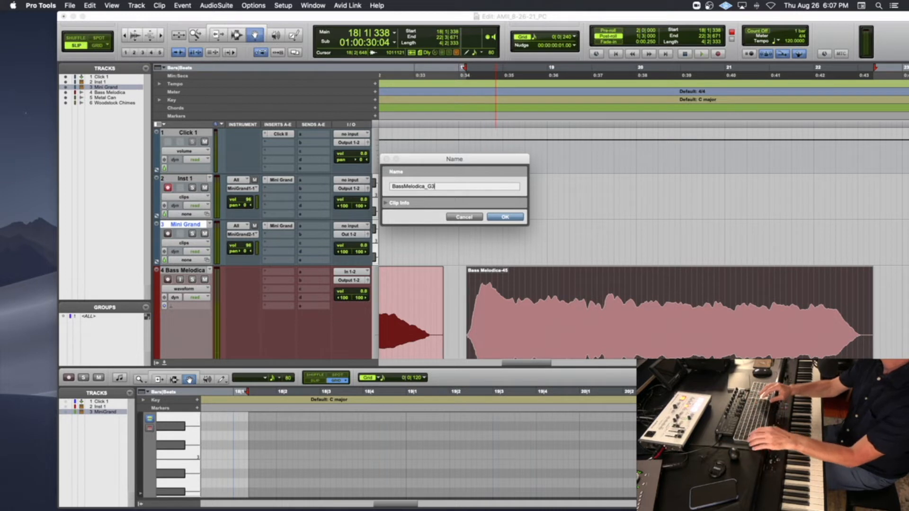
{"action": "type", "text": "#1"}
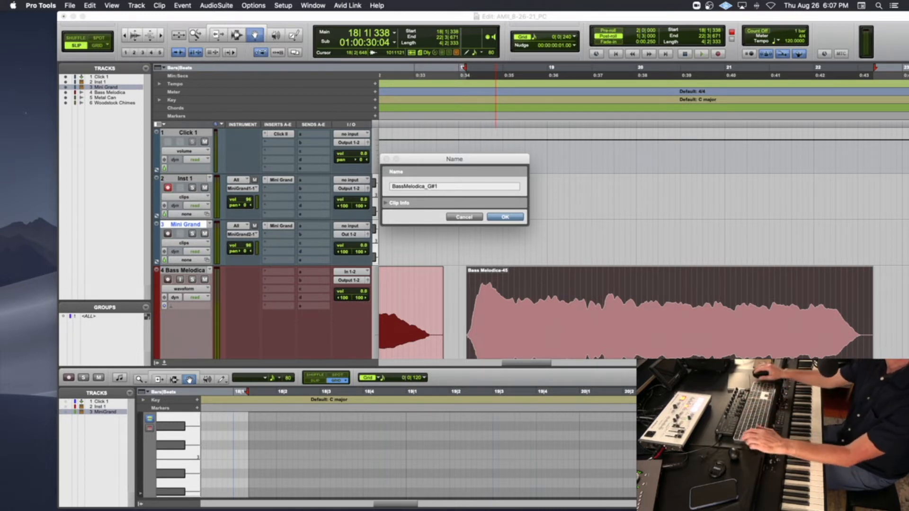
{"action": "left_click", "coordinate": [508, 218]}
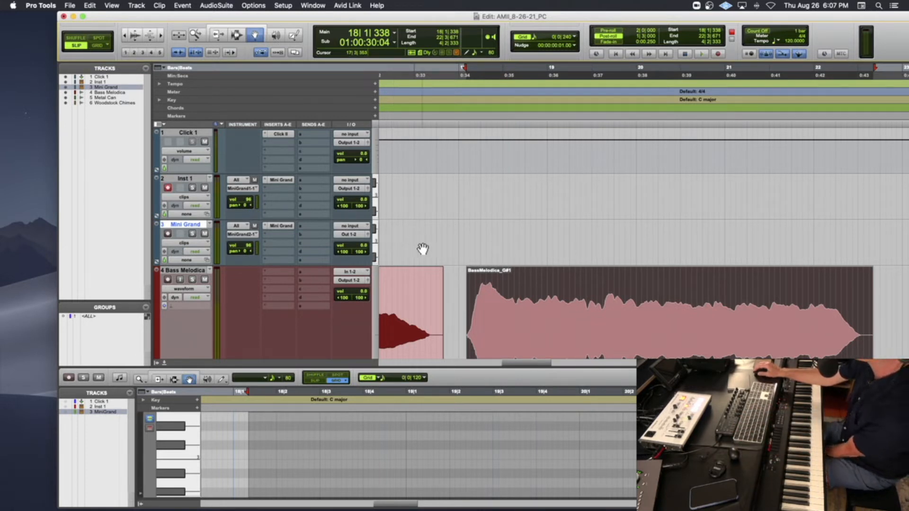
Rename the fifth Bass Melodica clip, starting in bar 23, as BassMelodica_A1.
{"action": "scroll", "coordinate": [470, 246], "scroll_direction": "right", "scroll_amount": 10}
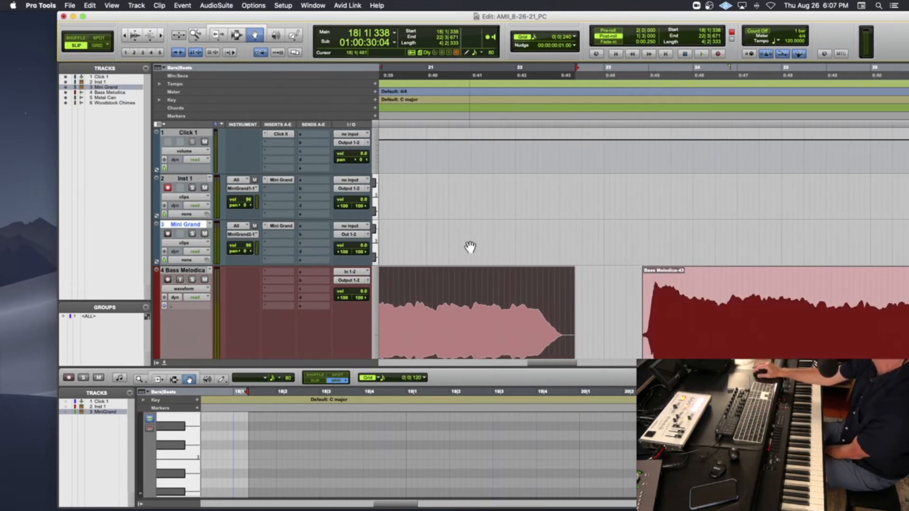
{"action": "double_click", "coordinate": [448, 289]}
{"action": "type", "text": "BassMelodica_A1"}
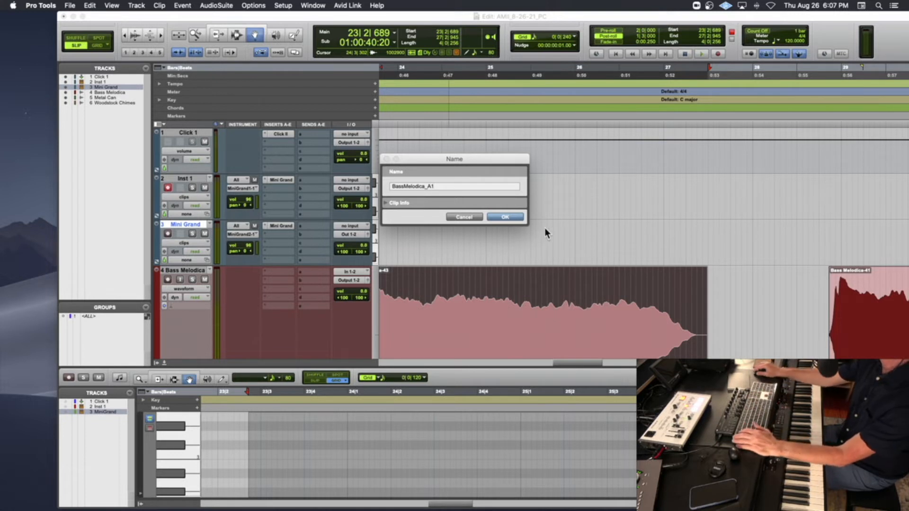
{"action": "left_click", "coordinate": [503, 217]}
Rename the sixth Bass Melodica clip, starting in bar 28, as BassMelodica_A#1.
{"action": "scroll", "coordinate": [569, 264], "scroll_direction": "right", "scroll_amount": 10}
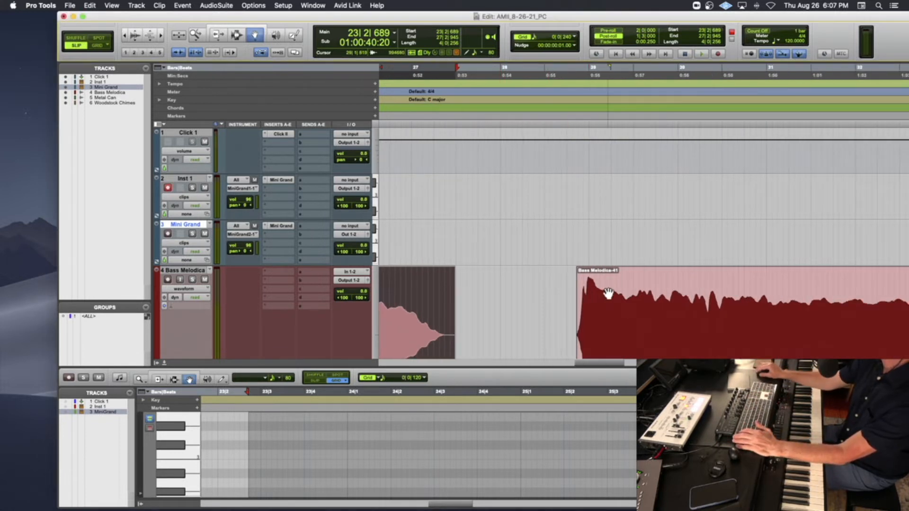
{"action": "double_click", "coordinate": [607, 288]}
{"action": "type", "text": "BassMelodica"}
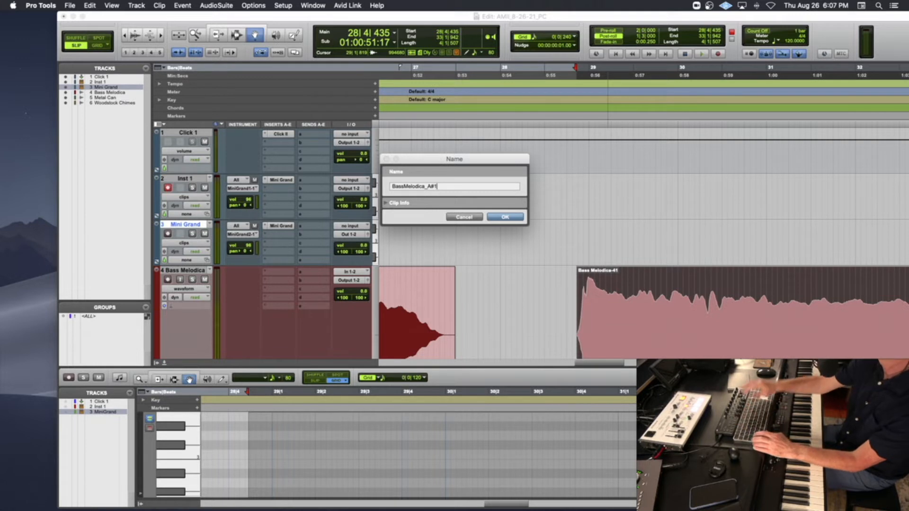
{"action": "scroll", "coordinate": [608, 226], "scroll_direction": "left", "scroll_amount": 8}
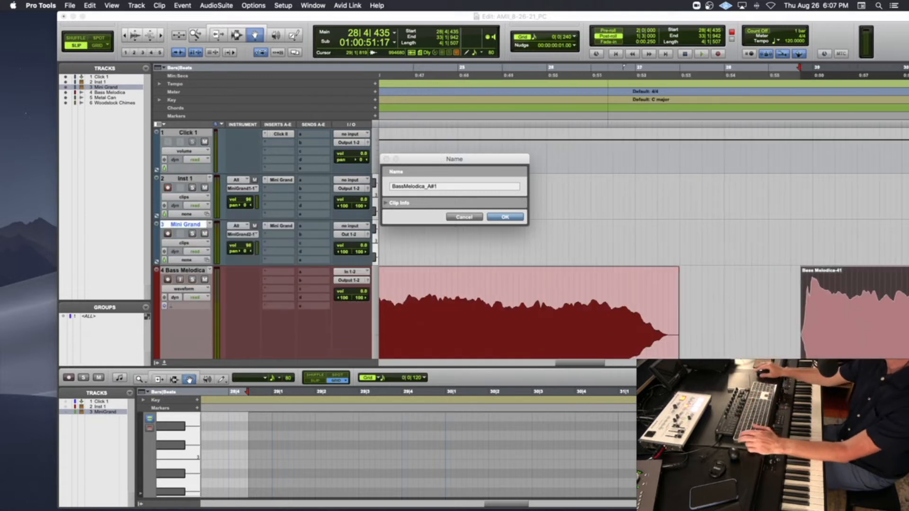
{"action": "left_click", "coordinate": [506, 217]}
Rename the seventh Bass Melodica clip, starting in bar 33, as BassMelodica_B1.
{"action": "scroll", "coordinate": [512, 225], "scroll_direction": "right", "scroll_amount": 8}
{"action": "scroll", "coordinate": [511, 225], "scroll_direction": "right", "scroll_amount": 6}
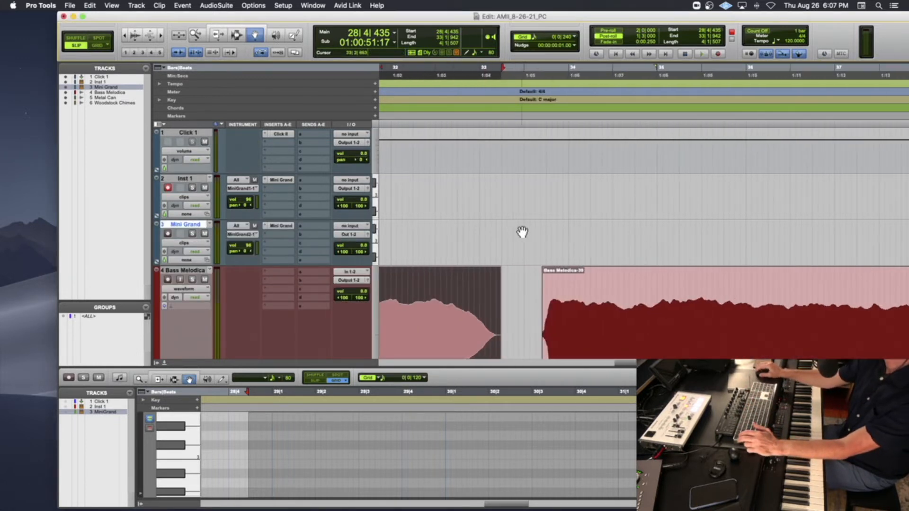
{"action": "double_click", "coordinate": [587, 300]}
{"action": "type", "text": "BassMelodica_B1"}
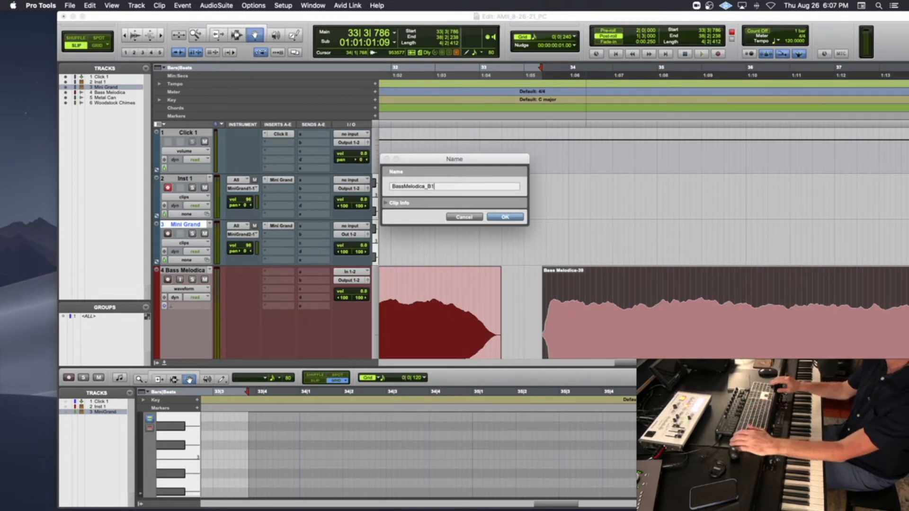
{"action": "key", "text": "Return"}
Show the Mini Grand track in the MIDI editor again and sound a key just below C2 to check the octave change.
{"action": "scroll", "coordinate": [587, 299], "scroll_direction": "down", "scroll_amount": 5}
{"action": "scroll", "coordinate": [586, 299], "scroll_direction": "left", "scroll_amount": 3}
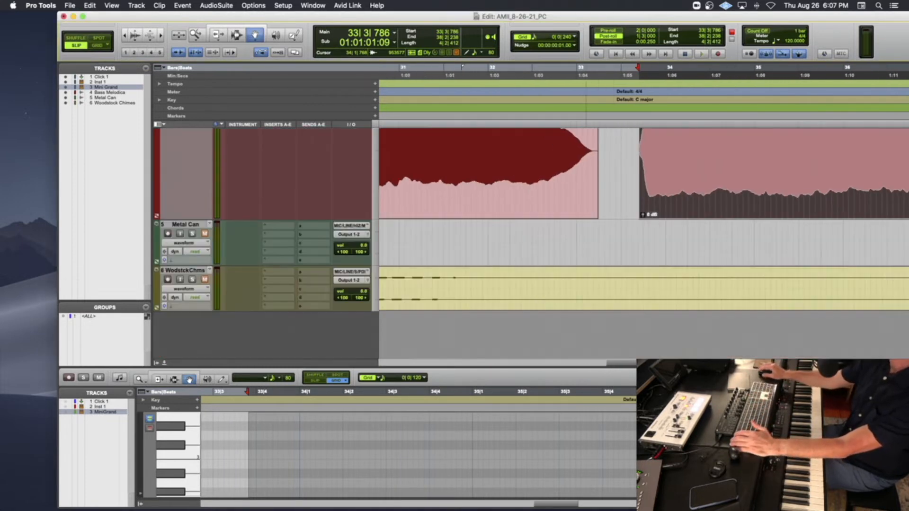
{"action": "scroll", "coordinate": [192, 462], "scroll_direction": "down", "scroll_amount": 1}
{"action": "scroll", "coordinate": [192, 463], "scroll_direction": "down", "scroll_amount": 3}
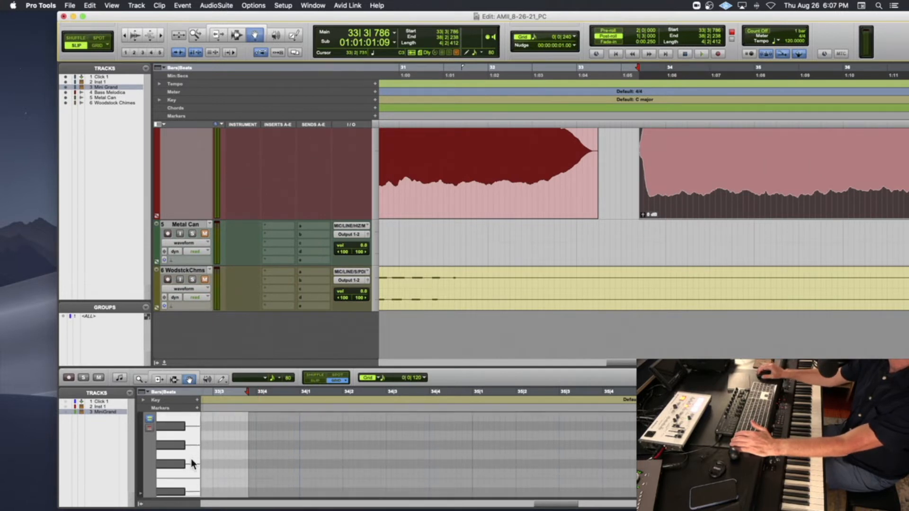
{"action": "scroll", "coordinate": [191, 463], "scroll_direction": "down", "scroll_amount": 1}
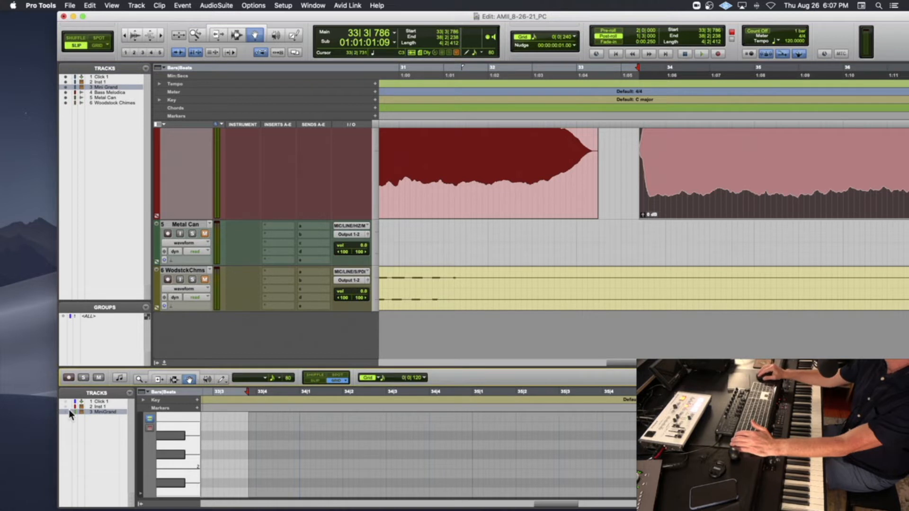
{"action": "left_click", "coordinate": [69, 411]}
{"action": "left_click", "coordinate": [188, 472]}
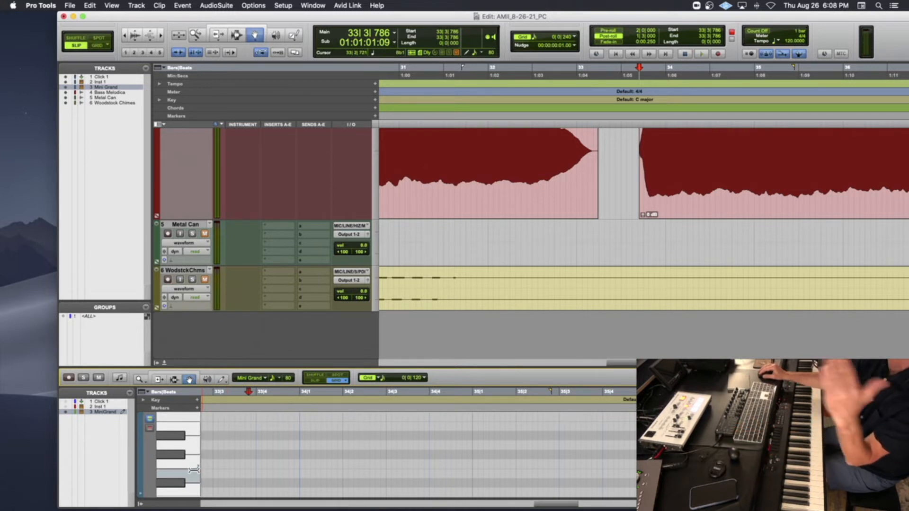
Rename the eighth Bass Melodica clip, starting in bar 38, as BassMelodica_C2.
{"action": "scroll", "coordinate": [672, 196], "scroll_direction": "up", "scroll_amount": 5}
{"action": "scroll", "coordinate": [665, 199], "scroll_direction": "right", "scroll_amount": 2}
{"action": "scroll", "coordinate": [663, 200], "scroll_direction": "right", "scroll_amount": 10}
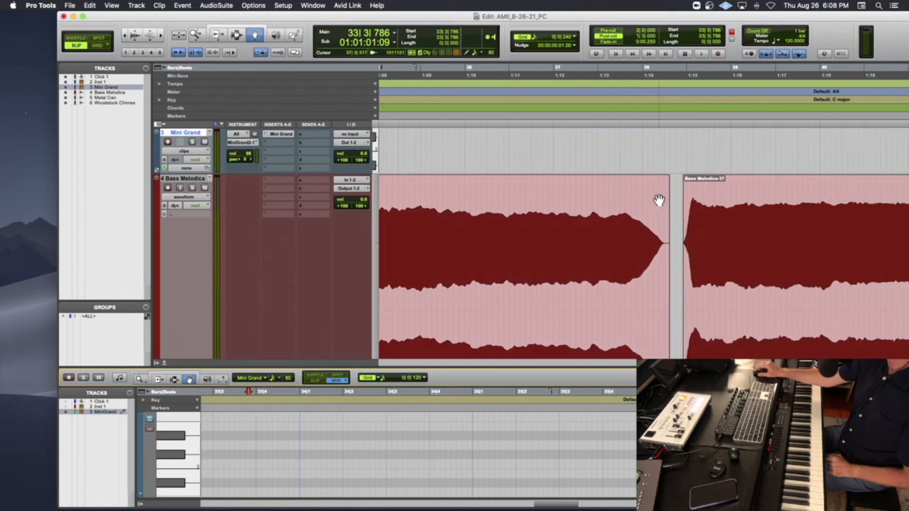
{"action": "double_click", "coordinate": [622, 210]}
{"action": "type", "text": "BassMelodica"}
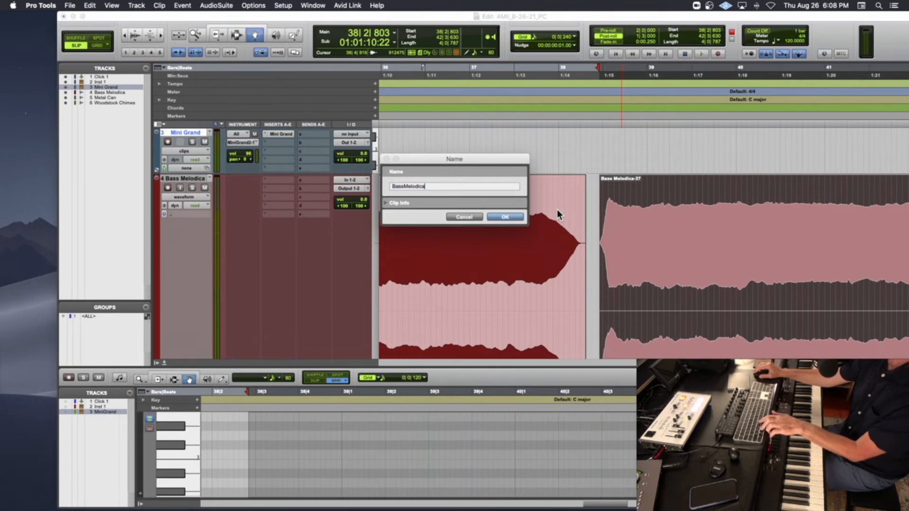
{"action": "type", "text": "_C2"}
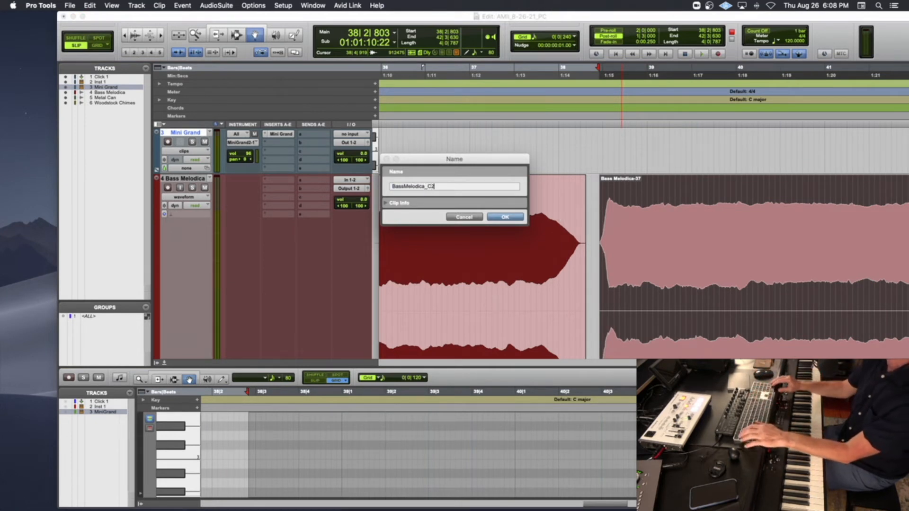
{"action": "key", "text": "Return"}
Rename the ninth Bass Melodica clip, starting in bar 43, with a name that begins BassMelodica_C.
{"action": "scroll", "coordinate": [586, 223], "scroll_direction": "right", "scroll_amount": 10}
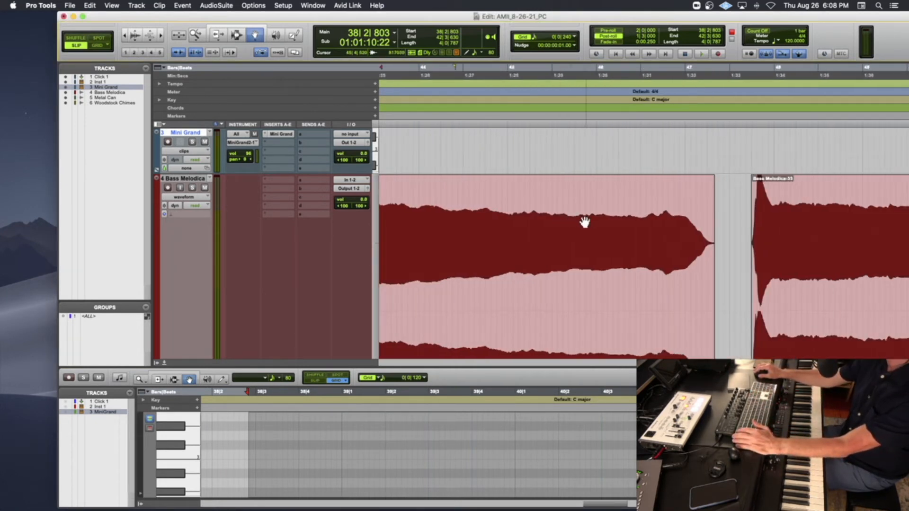
{"action": "double_click", "coordinate": [530, 226]}
{"action": "type", "text": "BassMelodica_C"}
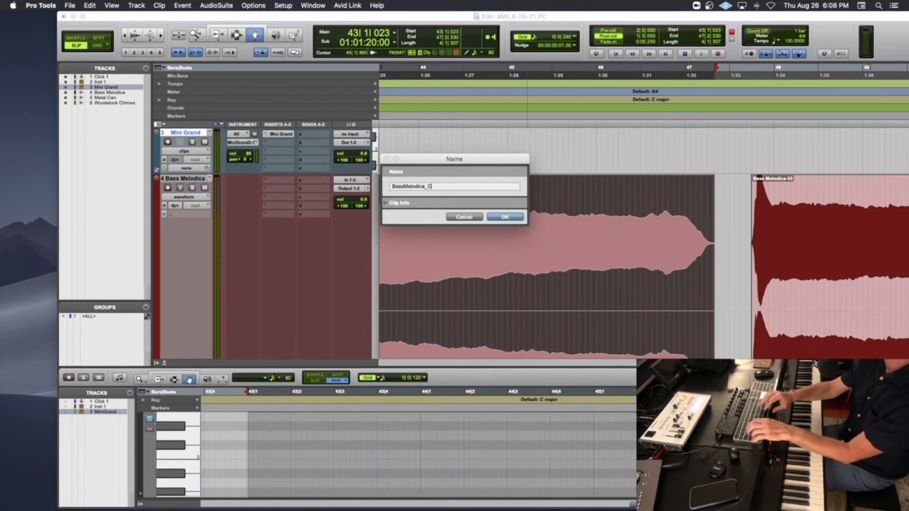
{"action": "key", "text": "Return"}
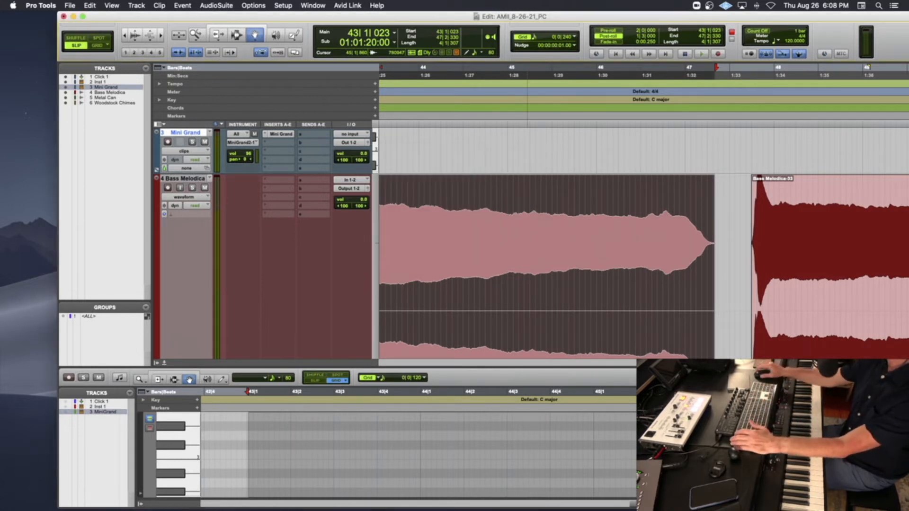
Rename the tenth Bass Melodica clip, starting in bar 47, as BassMelodica_D2.
{"action": "scroll", "coordinate": [592, 240], "scroll_direction": "right", "scroll_amount": 6}
{"action": "double_click", "coordinate": [592, 240]}
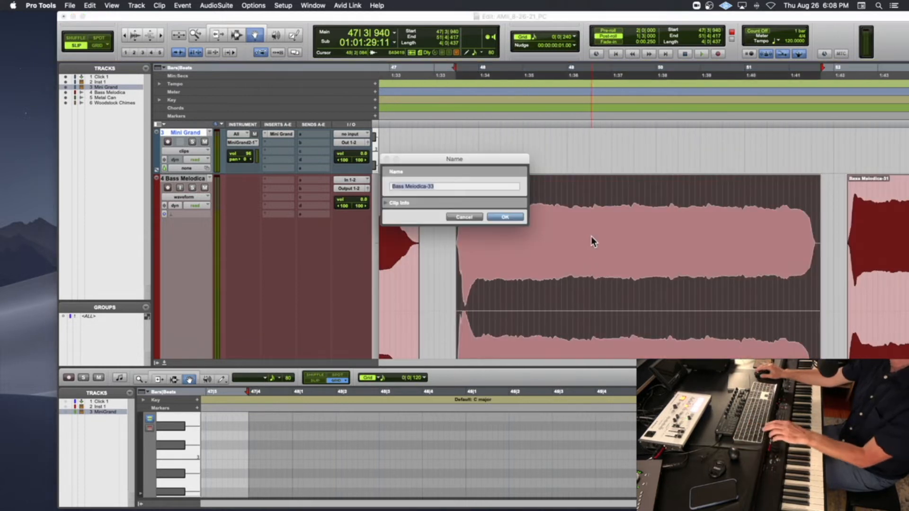
{"action": "type", "text": "BassMelodica"}
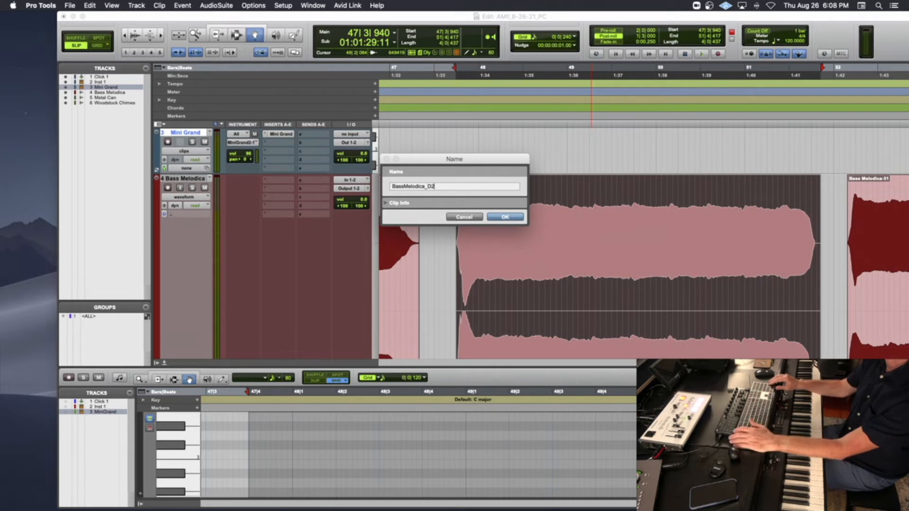
{"action": "key", "text": "Return"}
Rename the eleventh Bass Melodica clip, starting in bar 52, as BassMelodica_D#2.
{"action": "scroll", "coordinate": [640, 234], "scroll_direction": "right", "scroll_amount": 8}
{"action": "double_click", "coordinate": [639, 234]}
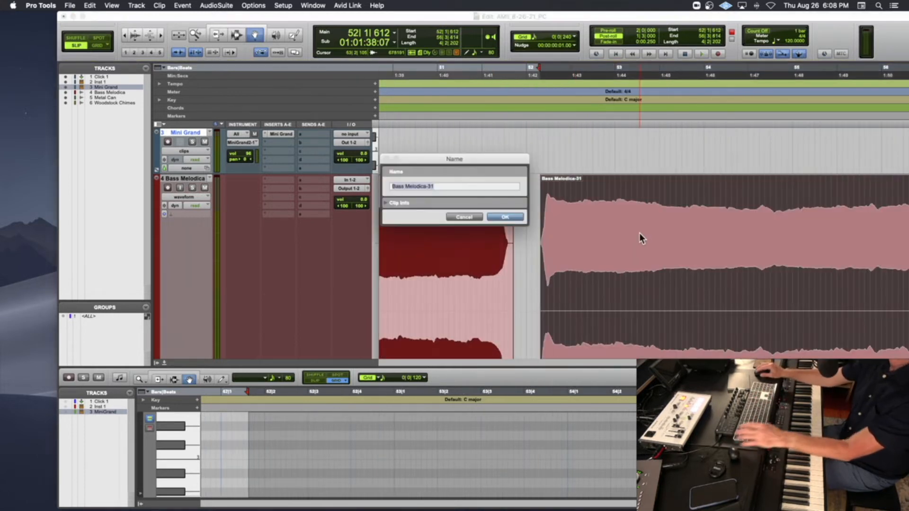
{"action": "type", "text": "BassMelodica"}
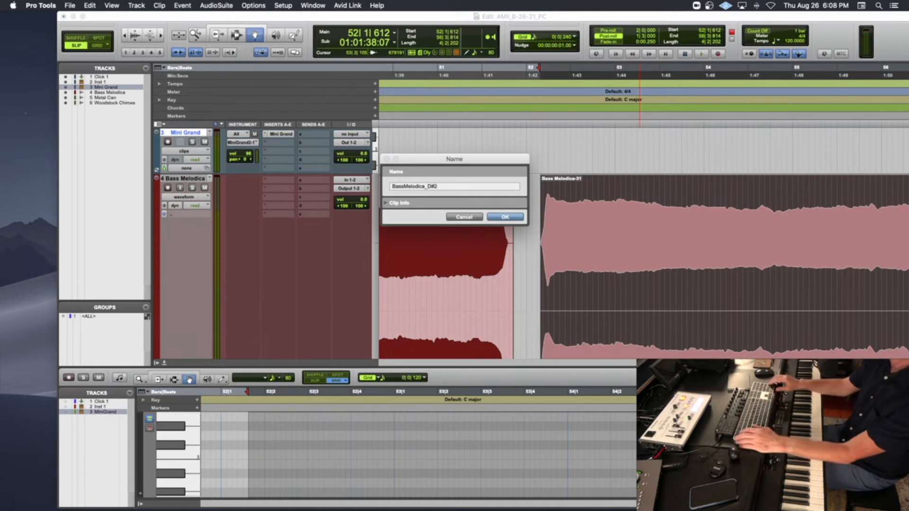
{"action": "key", "text": "Return"}
Rename the twelfth Bass Melodica clip, starting in bar 56, as BassMelodica_E2.
{"action": "scroll", "coordinate": [640, 242], "scroll_direction": "right", "scroll_amount": 12}
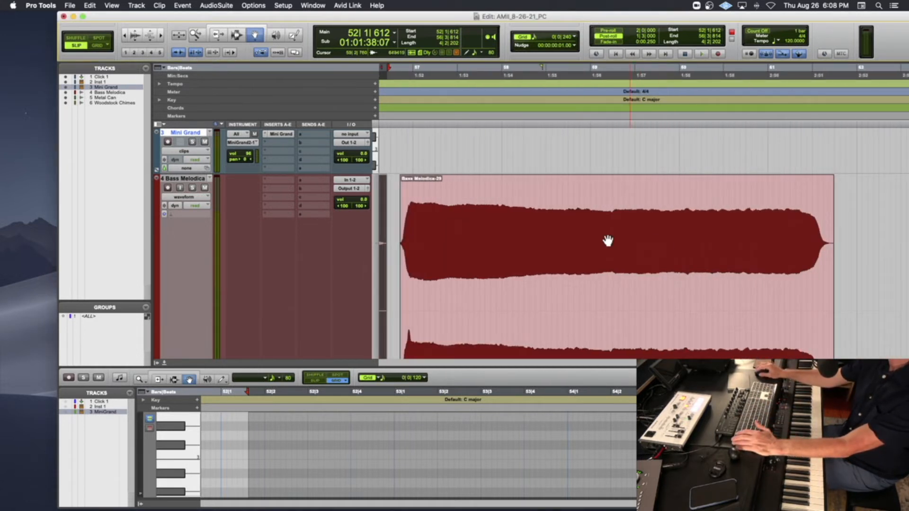
{"action": "double_click", "coordinate": [556, 240]}
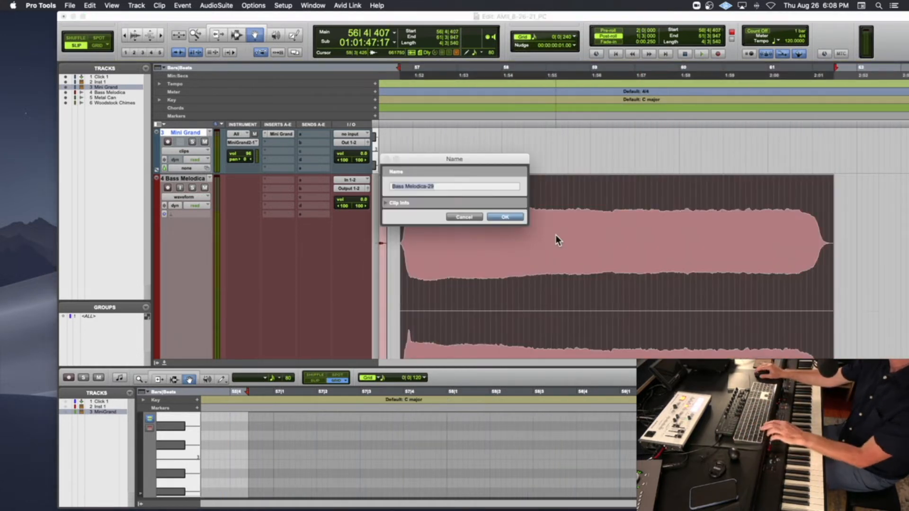
{"action": "type", "text": "BassMelodica_"}
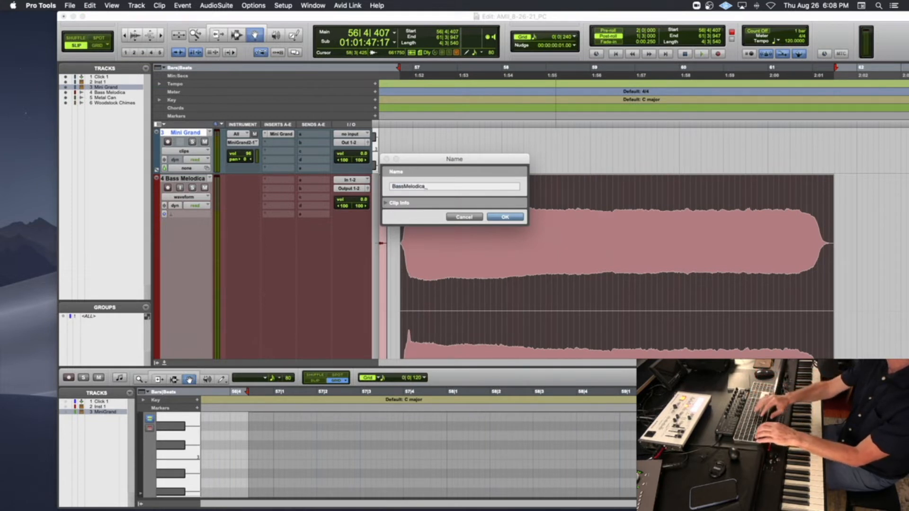
{"action": "type", "text": "E2"}
{"action": "key", "text": "Return"}
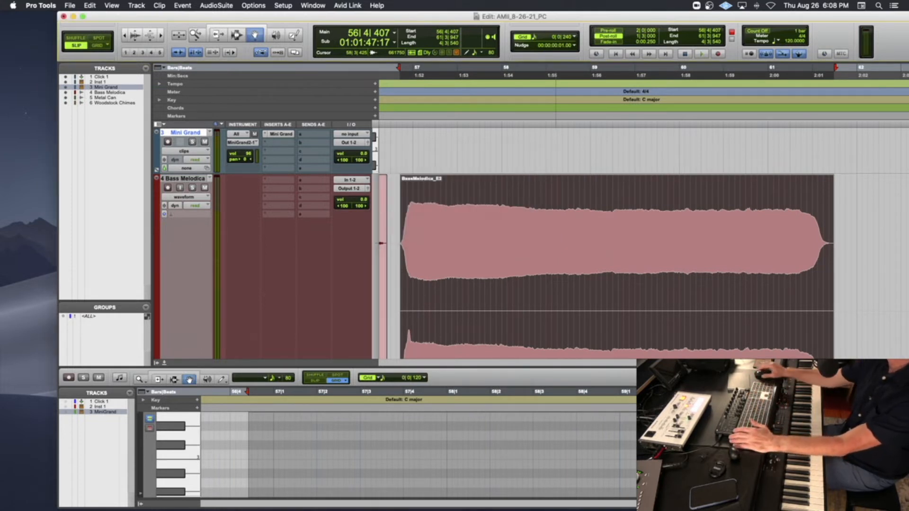
Rename the thirteenth Bass Melodica clip, starting in bar 63, as BassMelodica_F2.
{"action": "scroll", "coordinate": [589, 241], "scroll_direction": "right", "scroll_amount": 10}
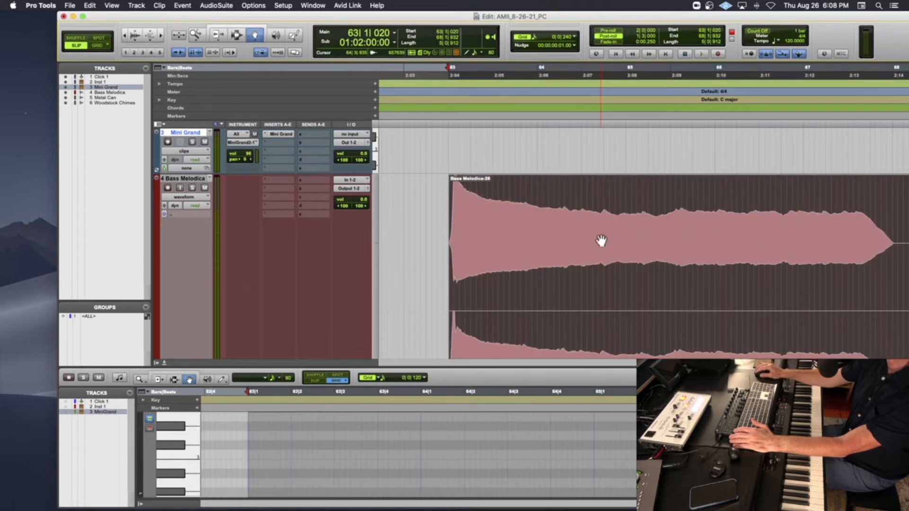
{"action": "double_click", "coordinate": [601, 237]}
{"action": "type", "text": "BassMelodica_F2"}
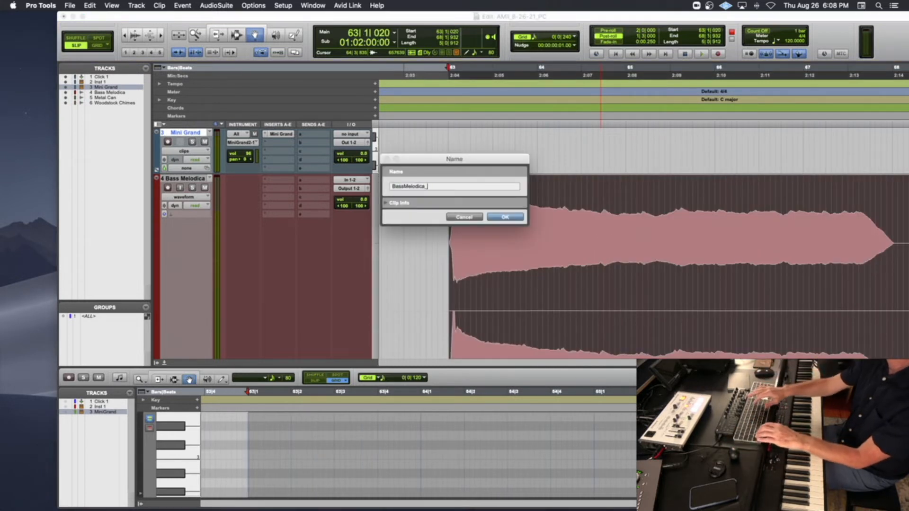
{"action": "key", "text": "Return"}
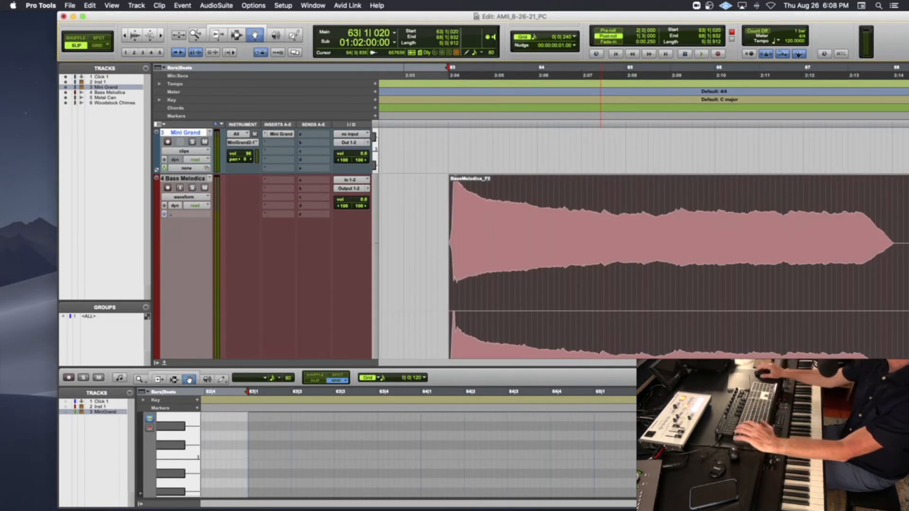
Hide the docked MIDI editor beneath the tracks in the Edit window.
{"action": "key", "text": "r"}
{"action": "key", "text": "r"}
{"action": "scroll", "coordinate": [602, 237], "scroll_direction": "down", "scroll_amount": 6}
{"action": "scroll", "coordinate": [615, 237], "scroll_direction": "up", "scroll_amount": 5}
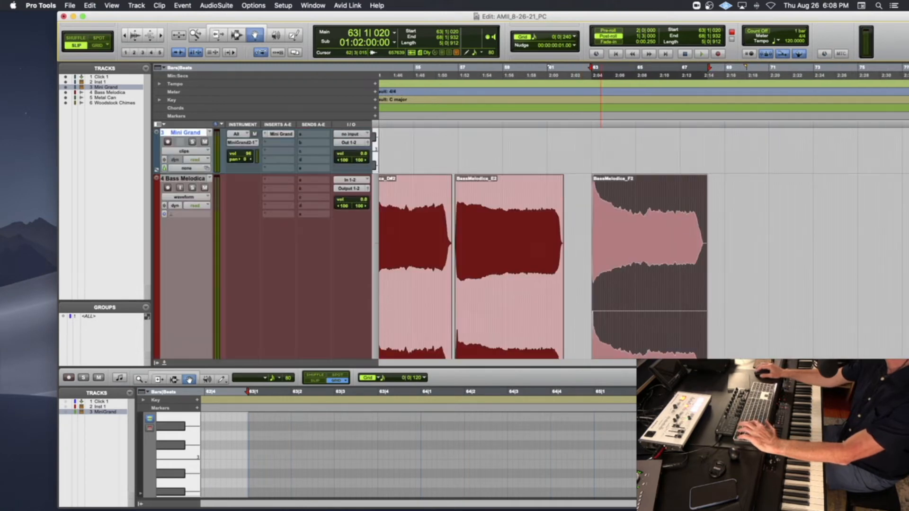
{"action": "scroll", "coordinate": [616, 265], "scroll_direction": "left", "scroll_amount": 15}
{"action": "scroll", "coordinate": [615, 237], "scroll_direction": "up", "scroll_amount": 2}
{"action": "scroll", "coordinate": [616, 265], "scroll_direction": "left", "scroll_amount": 18}
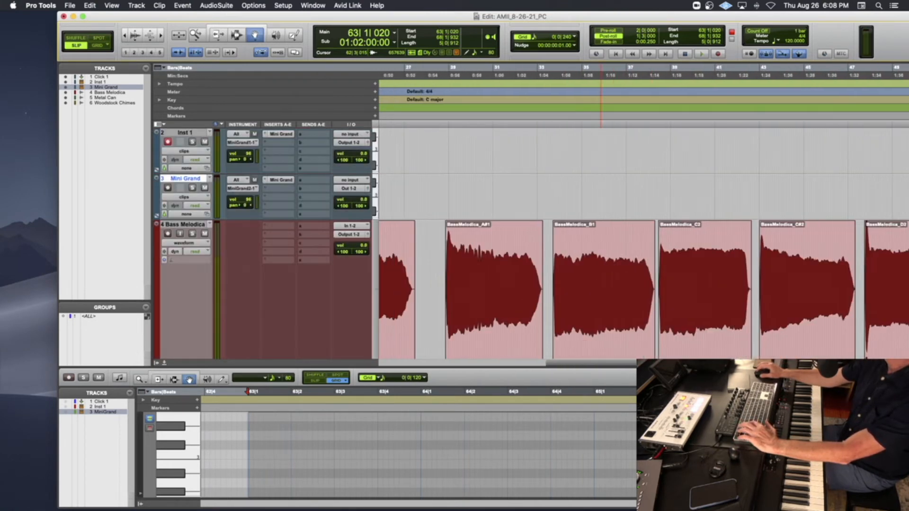
{"action": "scroll", "coordinate": [214, 314], "scroll_direction": "right", "scroll_amount": 1}
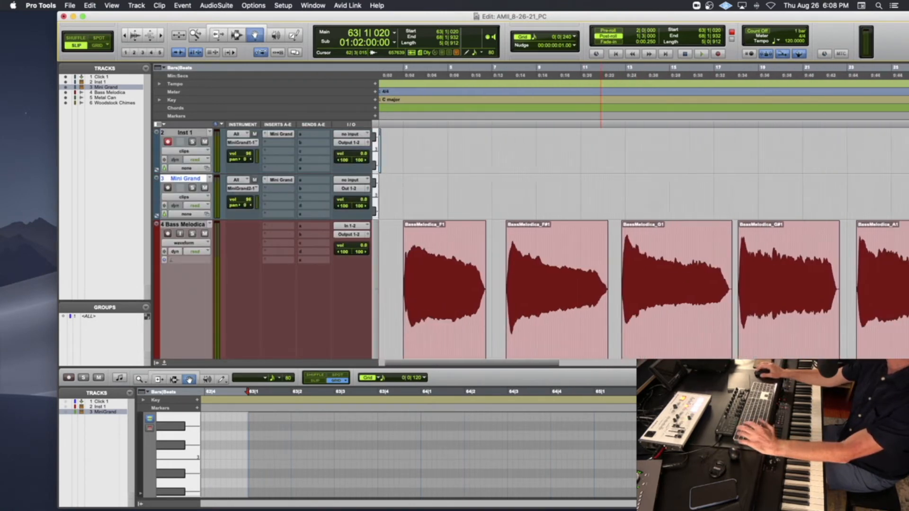
{"action": "scroll", "coordinate": [214, 315], "scroll_direction": "down", "scroll_amount": 2}
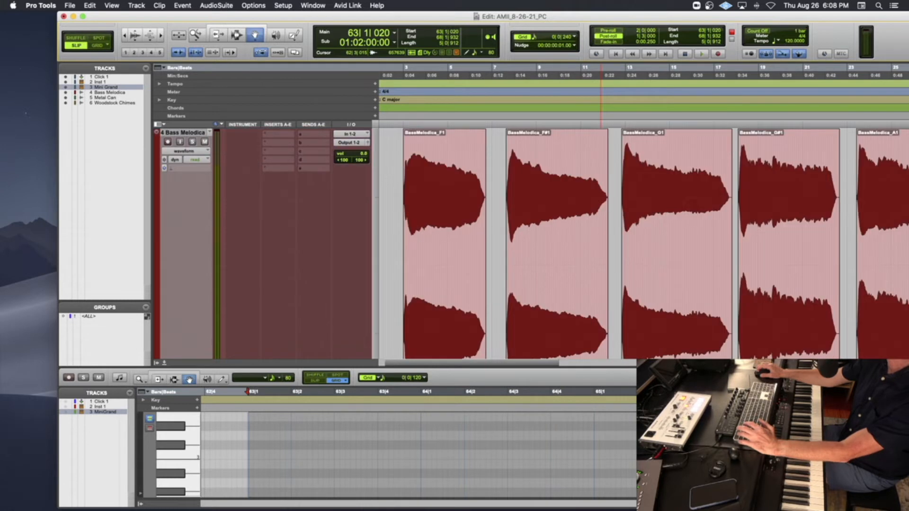
{"action": "left_click", "coordinate": [162, 363]}
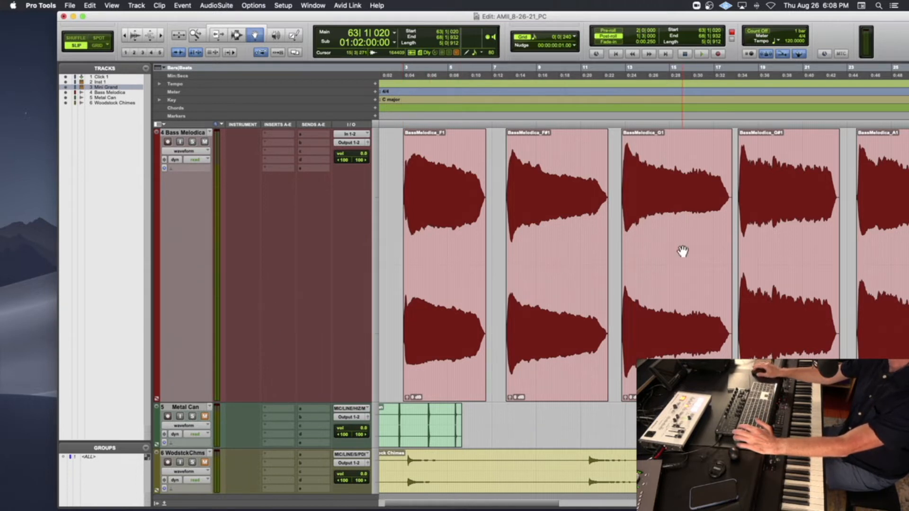
Select all Bass Melodica clips on the track, from the first F1 sample through the last F2 sample.
{"action": "scroll", "coordinate": [683, 251], "scroll_direction": "right", "scroll_amount": 1}
{"action": "scroll", "coordinate": [683, 252], "scroll_direction": "down", "scroll_amount": 2}
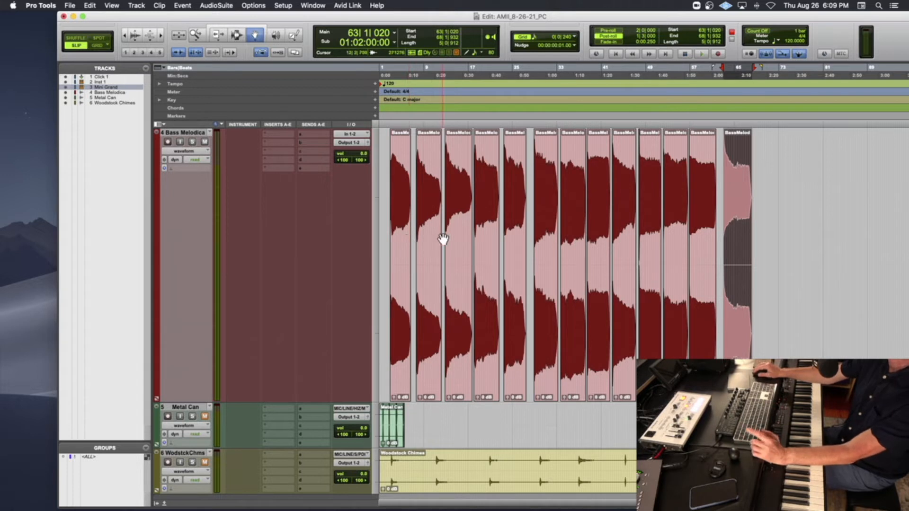
{"action": "left_click", "coordinate": [757, 225]}
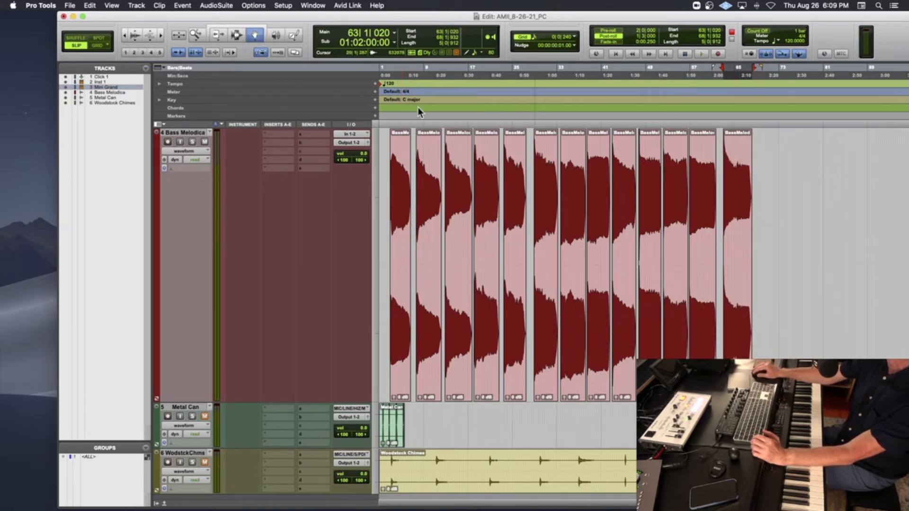
{"action": "left_click", "coordinate": [737, 175]}
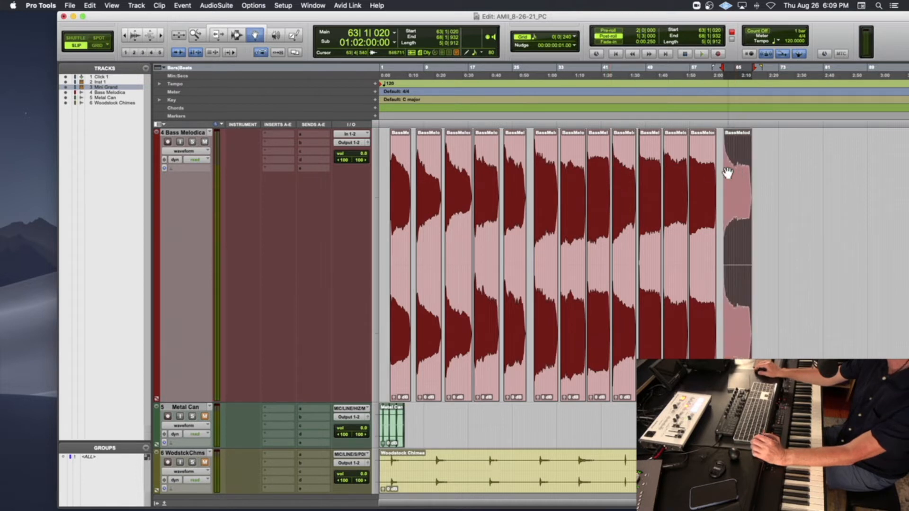
{"action": "left_click", "coordinate": [395, 182]}
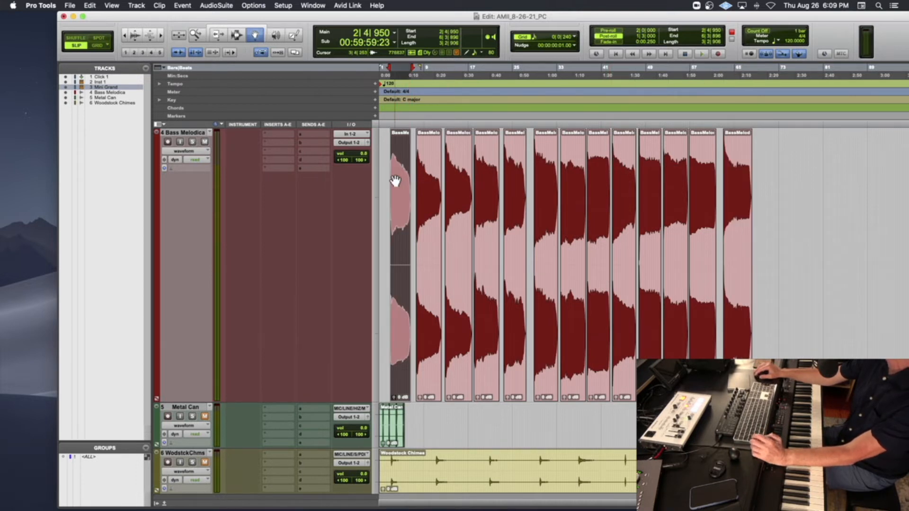
{"action": "left_click", "coordinate": [744, 204], "text": "shift"}
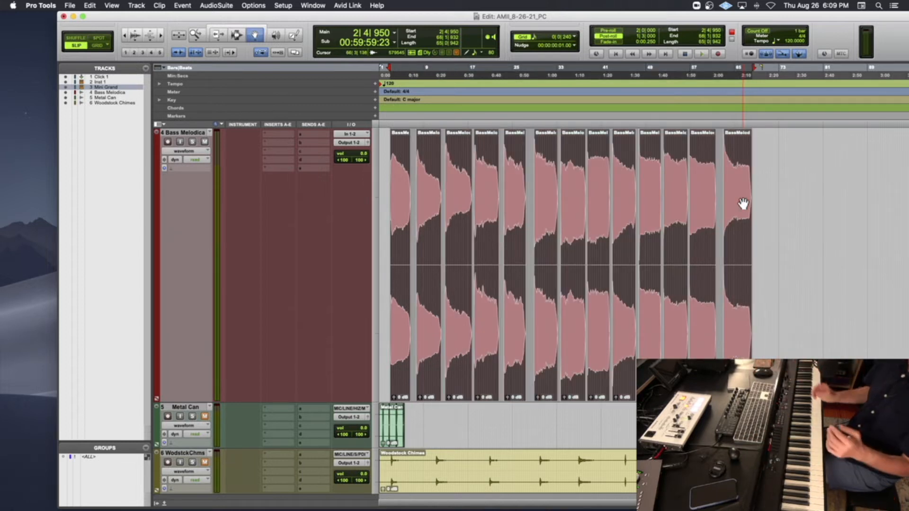
Start exporting the selected clips as files, create a Desktop destination folder named EditedSamples_8-26-21_PC, and copy that name for reuse.
{"action": "key", "text": "super+shift+k"}
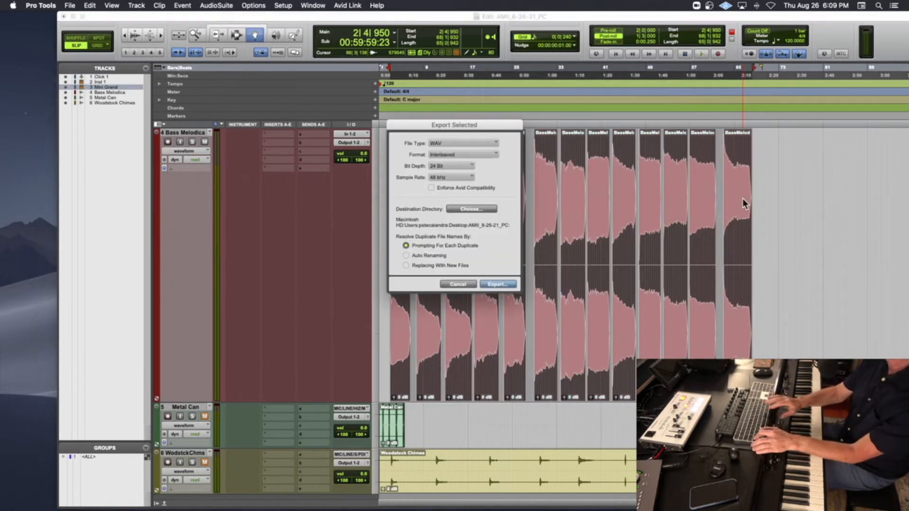
{"action": "left_click", "coordinate": [463, 285]}
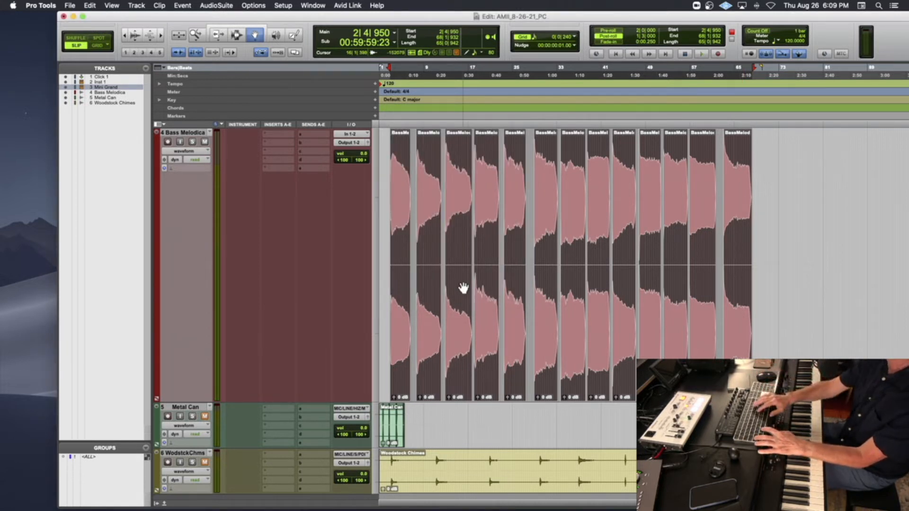
{"action": "key", "text": "super+shift+k"}
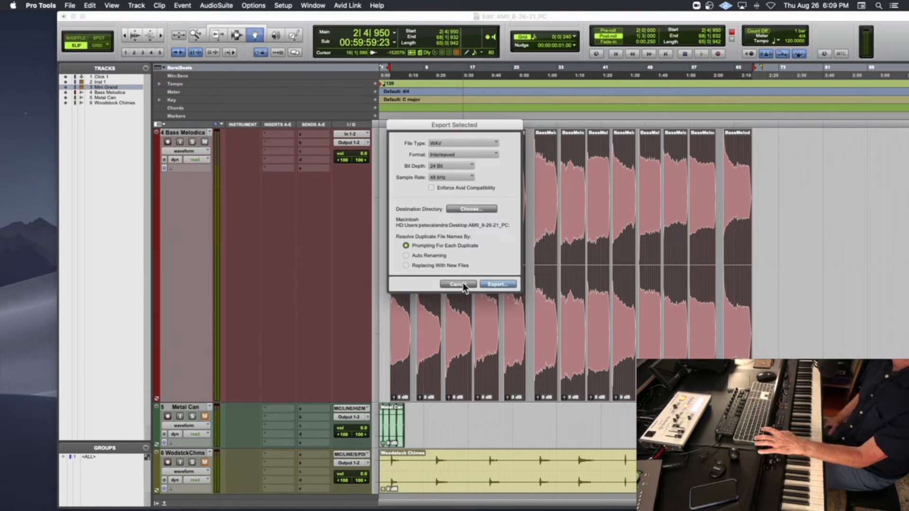
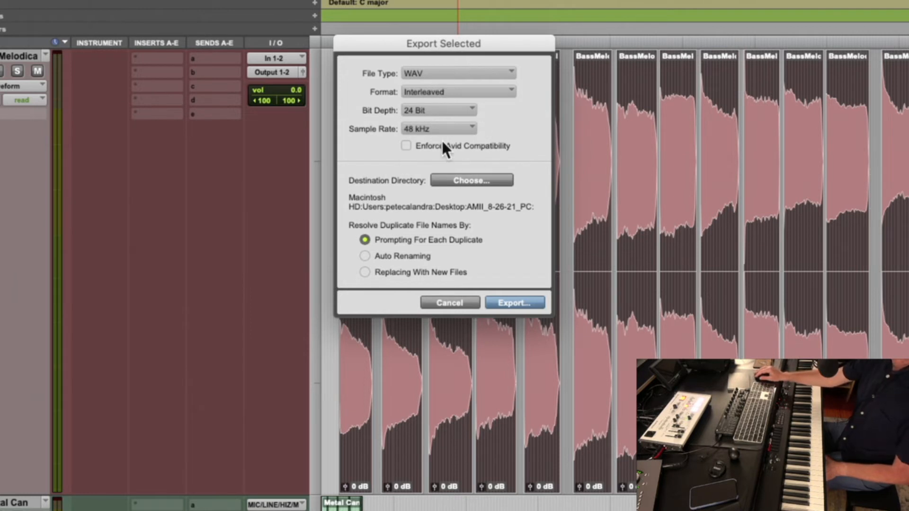
{"action": "left_click", "coordinate": [474, 180]}
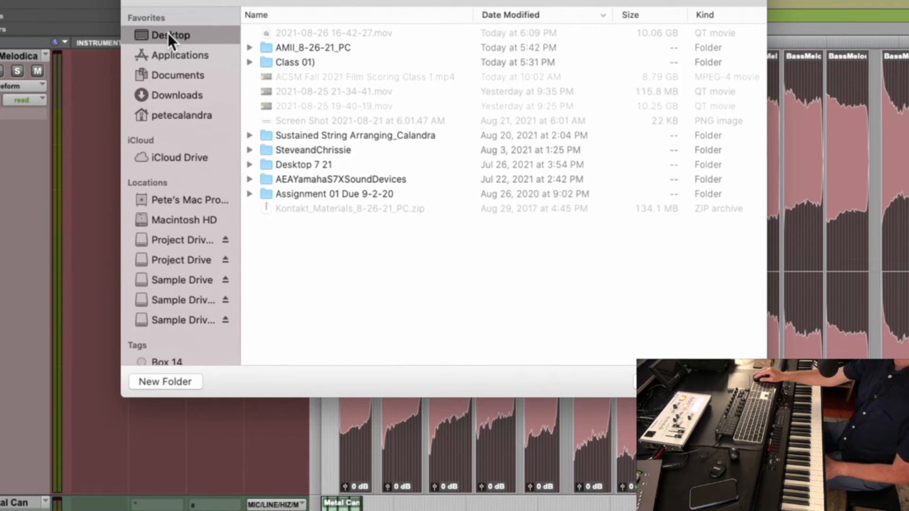
{"action": "left_click", "coordinate": [184, 382]}
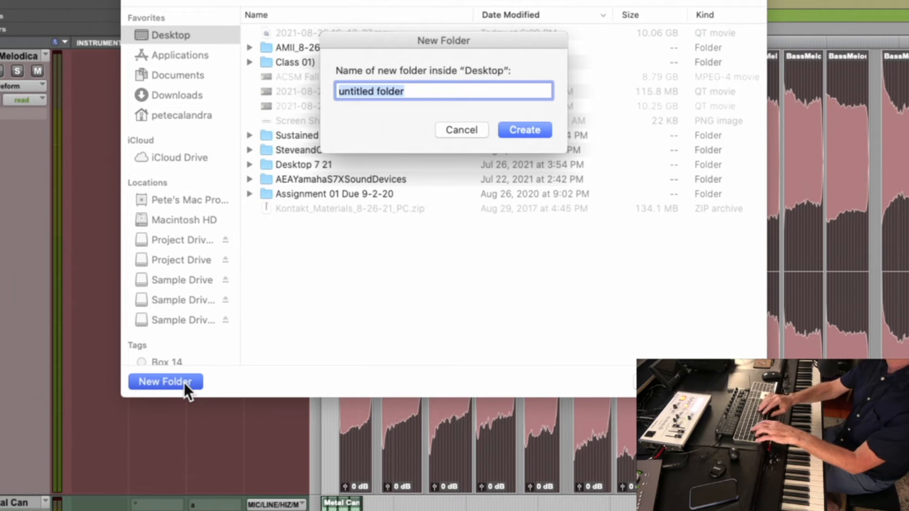
{"action": "type", "text": "EditedSamples"}
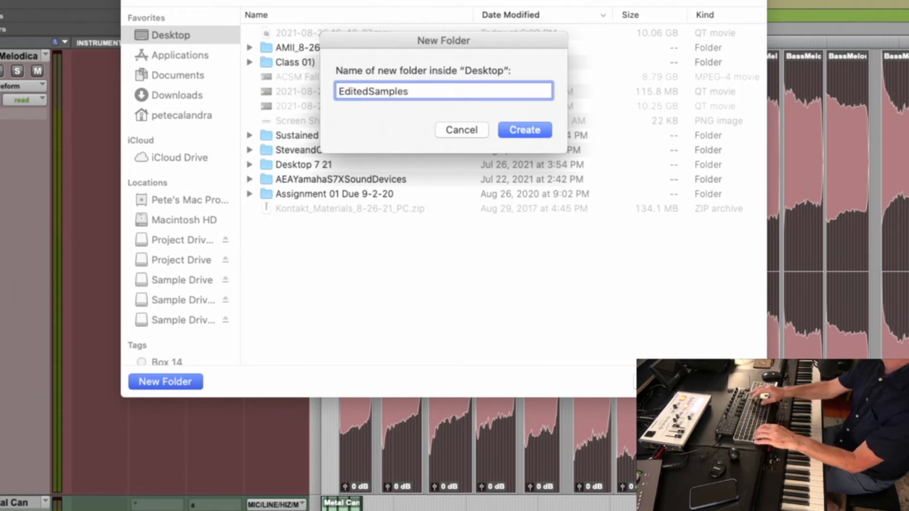
{"action": "type", "text": "_8-26-2"}
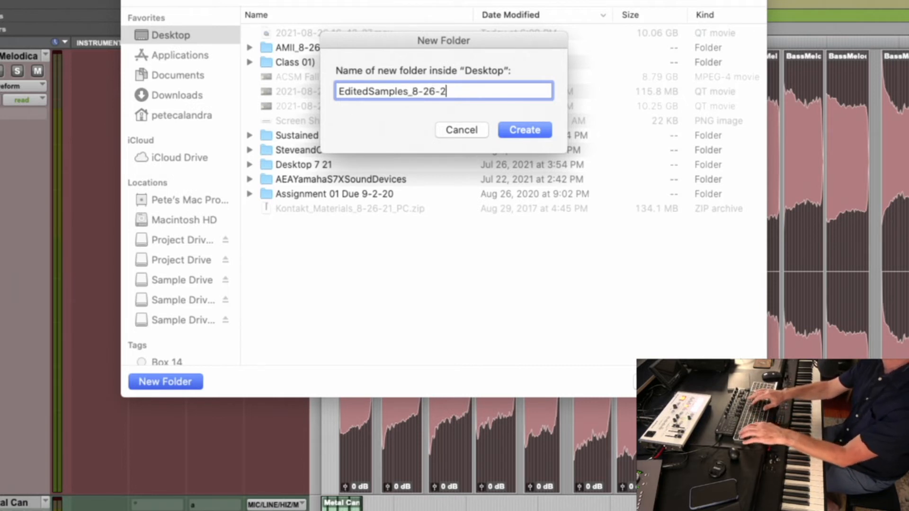
{"action": "type", "text": "1_PC"}
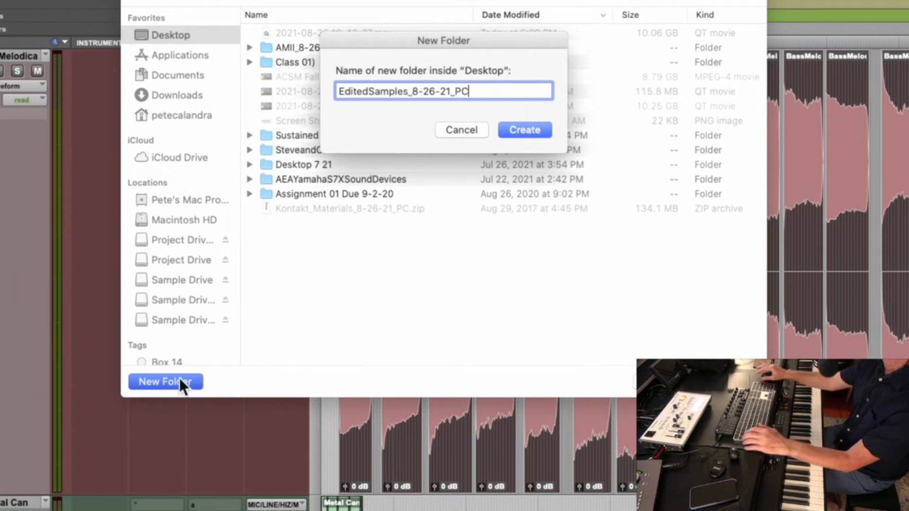
{"action": "left_click_drag", "start_coordinate": [473, 91], "coordinate": [340, 89]}
{"action": "key", "text": "super+c"}
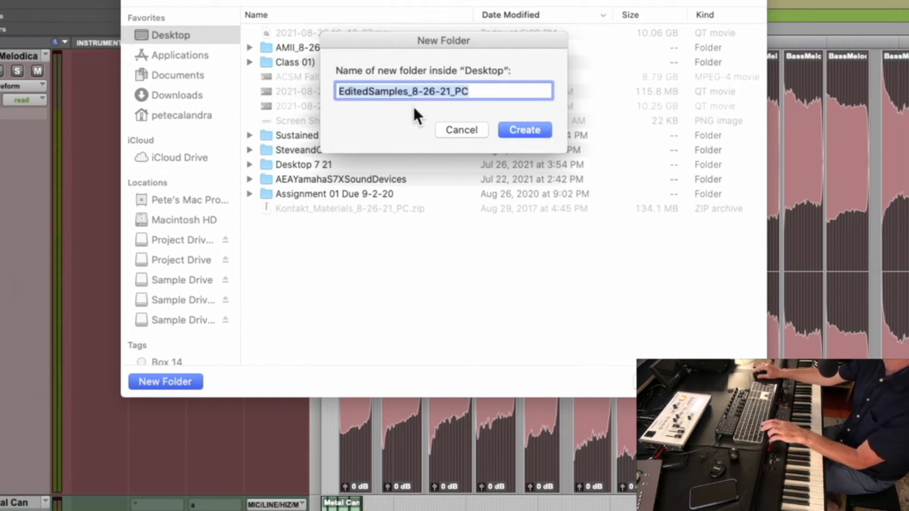
{"action": "left_click", "coordinate": [528, 127]}
Create a subfolder named MelodicaSamples_8-26-21_PC inside EditedSamples_8-26-21_PC, reusing the copied name.
{"action": "left_click", "coordinate": [143, 382]}
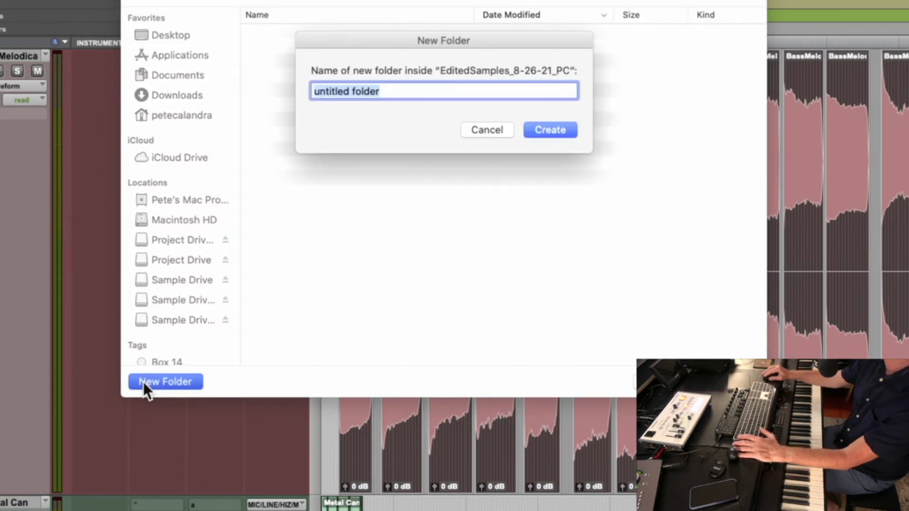
{"action": "key", "text": "super+v"}
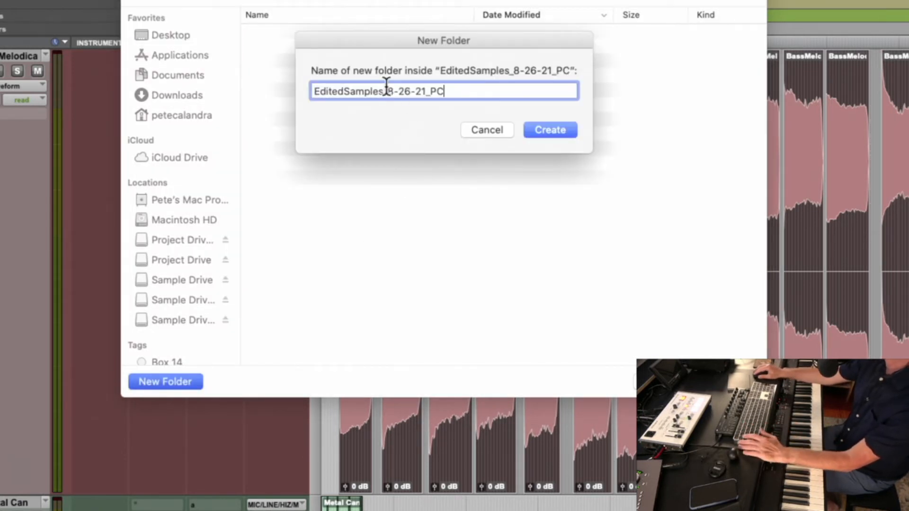
{"action": "left_click_drag", "start_coordinate": [344, 91], "coordinate": [305, 88]}
{"action": "type", "text": "Melodica"}
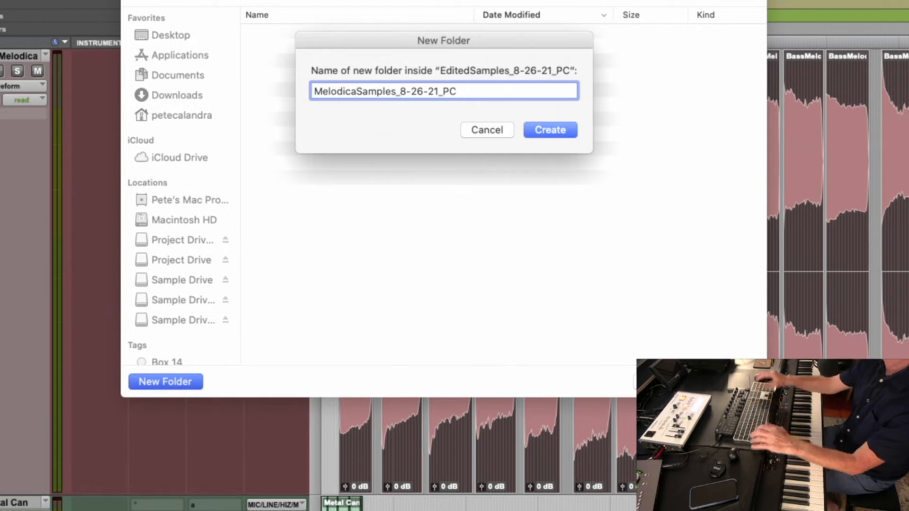
{"action": "left_click", "coordinate": [555, 131]}
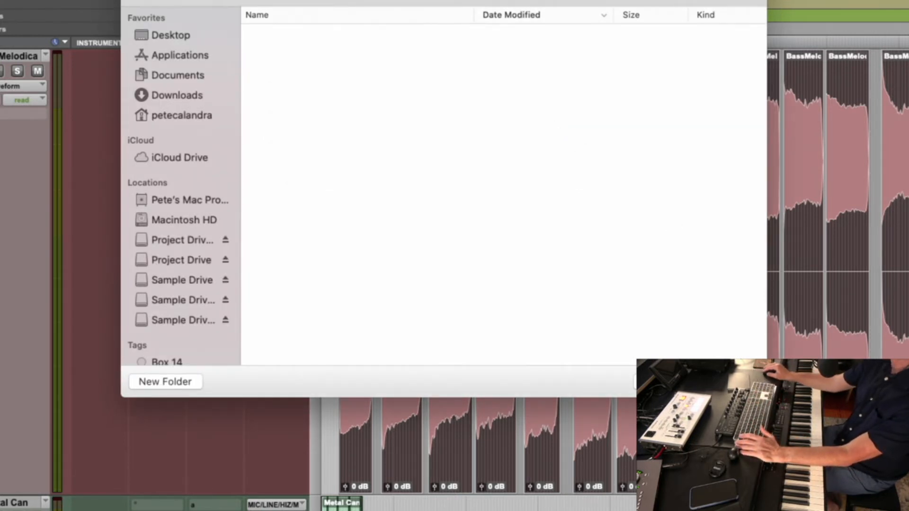
Set the new melodica subfolder as the destination directory and export the selected clips as WAV files.
{"action": "left_click", "coordinate": [729, 381]}
{"action": "left_click", "coordinate": [507, 300]}
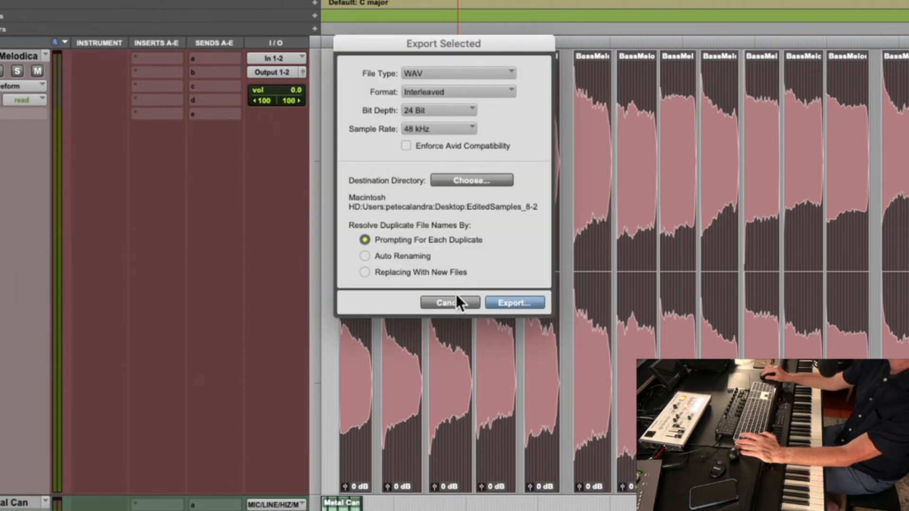
{"action": "left_click", "coordinate": [457, 302]}
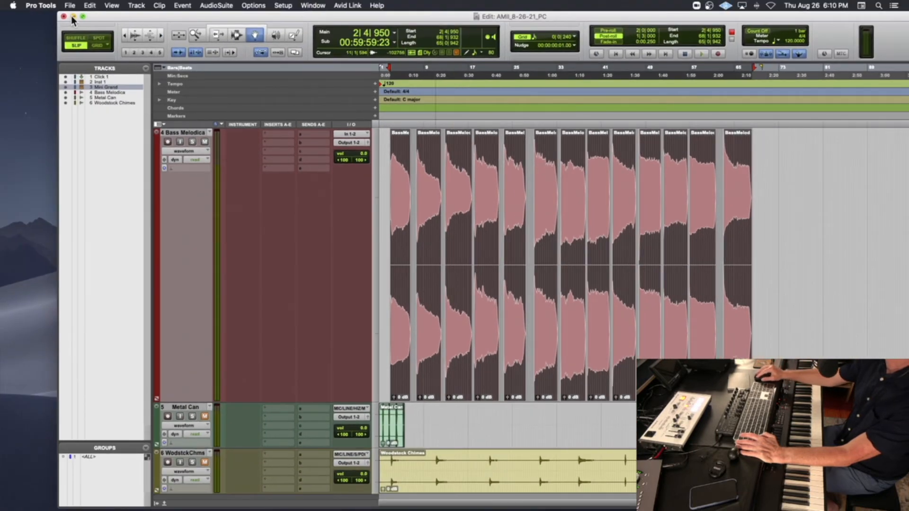
Minimize the Edit window and open MelodicaSamples_8-26-21_PC within the Desktop's EditedSamples_8-26-21_PC folder to check the exported files.
{"action": "left_click", "coordinate": [73, 17]}
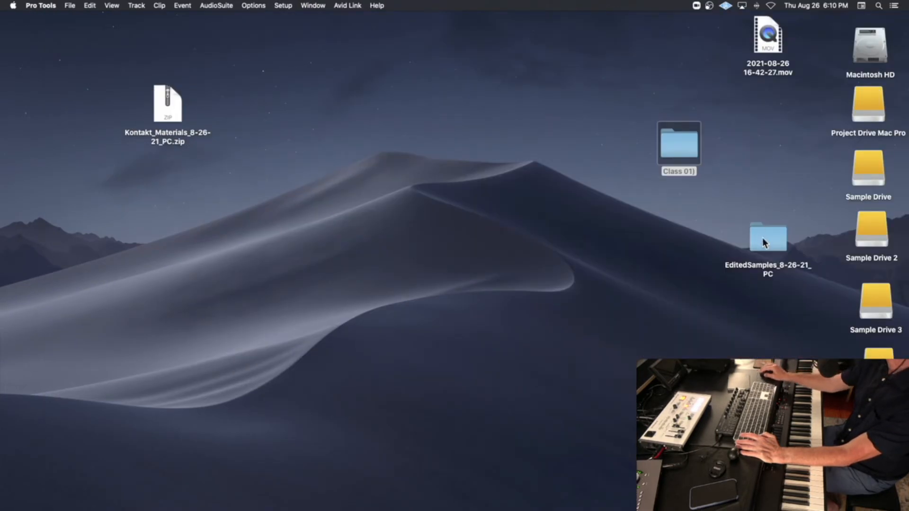
{"action": "double_click", "coordinate": [763, 242]}
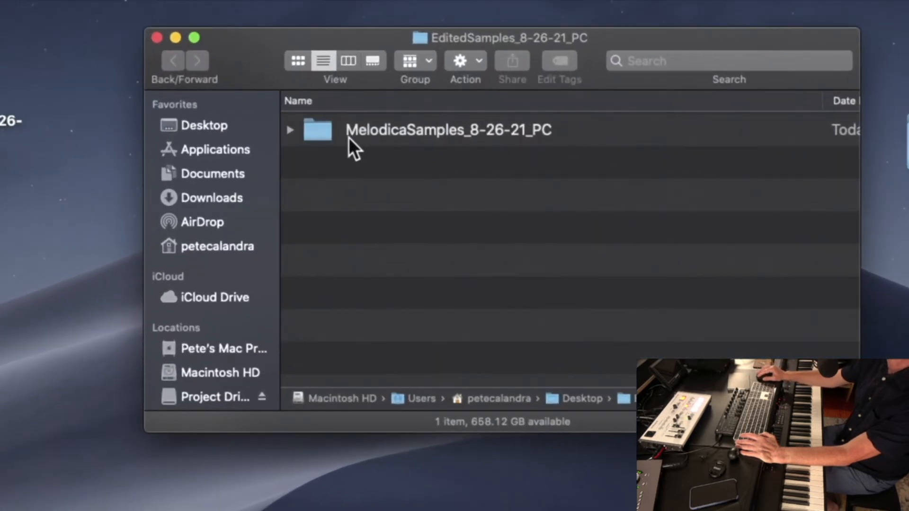
{"action": "left_click", "coordinate": [364, 140]}
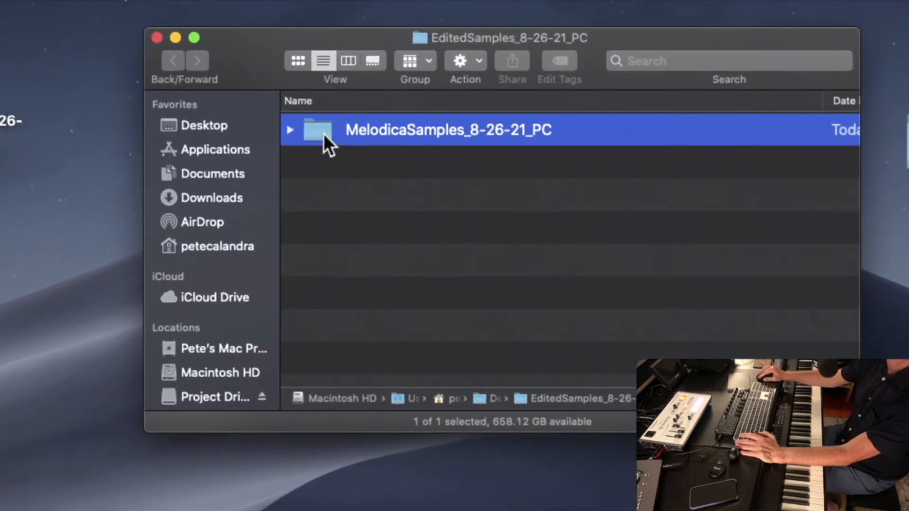
{"action": "double_click", "coordinate": [323, 133]}
{"action": "scroll", "coordinate": [473, 146], "scroll_direction": "down", "scroll_amount": 5}
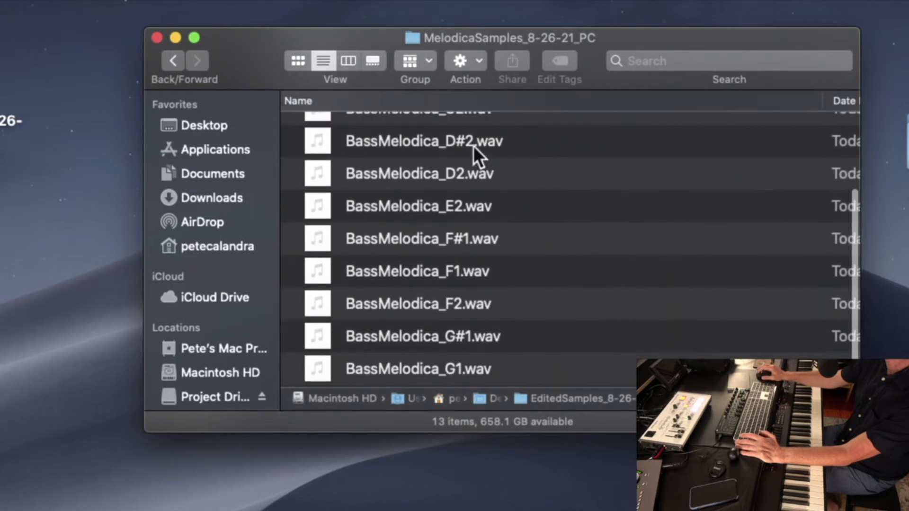
{"action": "scroll", "coordinate": [474, 146], "scroll_direction": "up", "scroll_amount": 5}
Preview the exported samples BassMelodica_A#1.wav and BassMelodica_B1.wav, and close the folder window.
{"action": "left_click", "coordinate": [311, 133]}
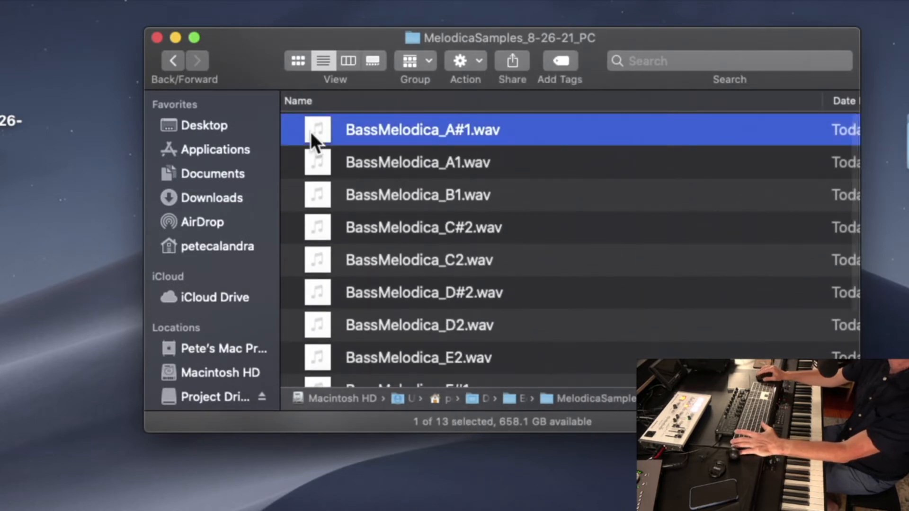
{"action": "key", "text": "space"}
{"action": "key", "text": "space"}
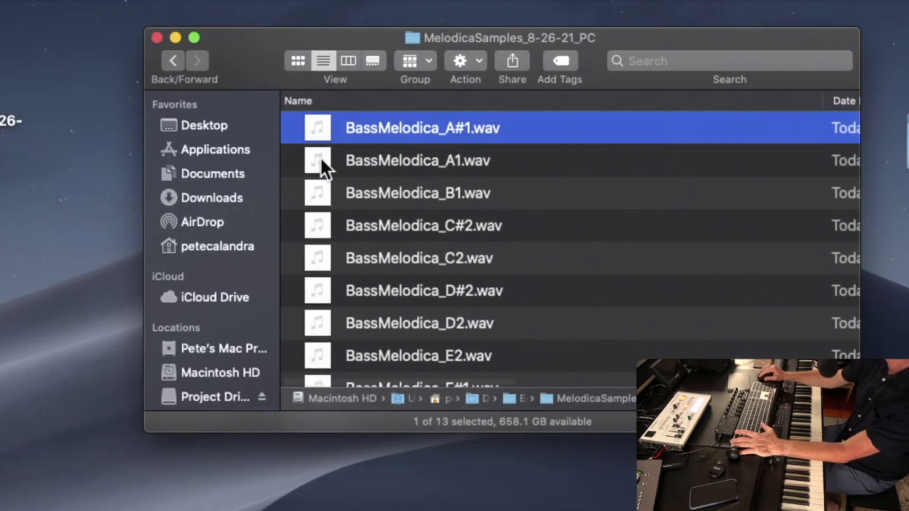
{"action": "left_click", "coordinate": [319, 165]}
{"action": "left_click", "coordinate": [318, 189]}
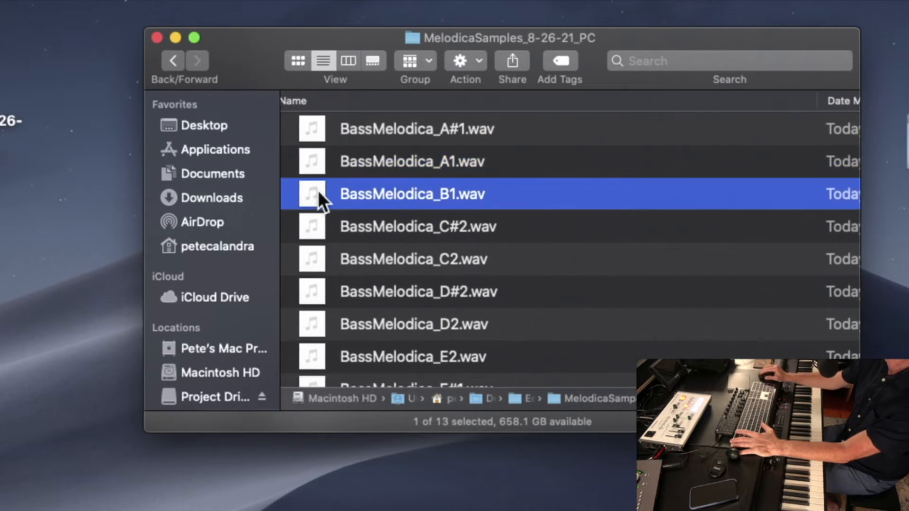
{"action": "key", "text": "space"}
{"action": "key", "text": "space"}
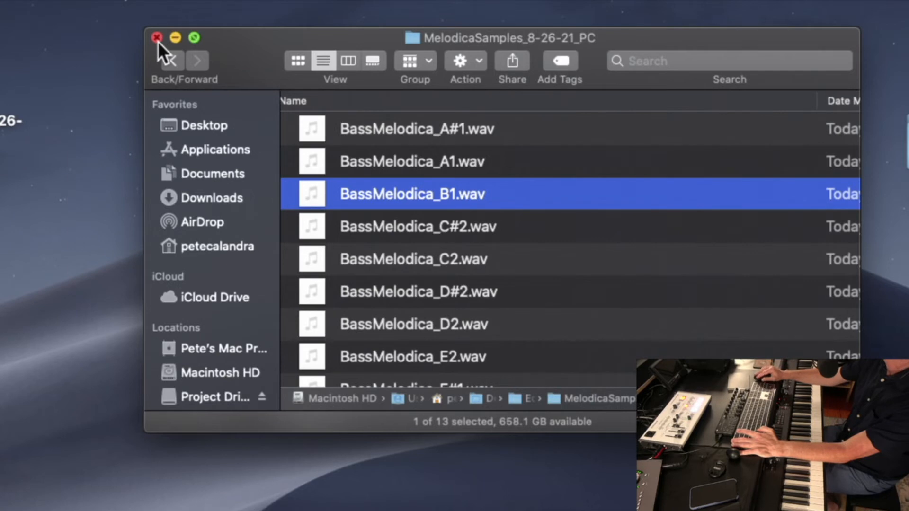
{"action": "left_click", "coordinate": [157, 38]}
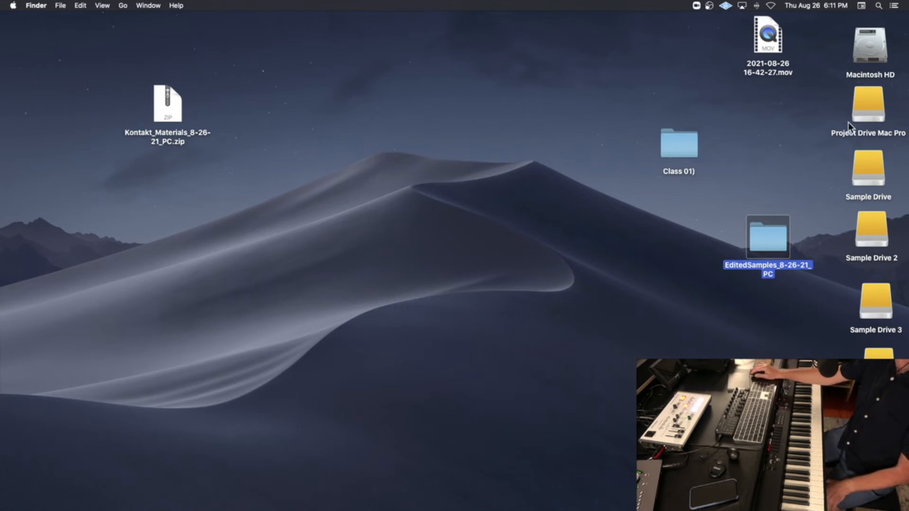
Open the SamplesForEditing_8-30-20 folder inside Class 01) in Downloads and look through its audio files.
{"action": "double_click", "coordinate": [862, 53]}
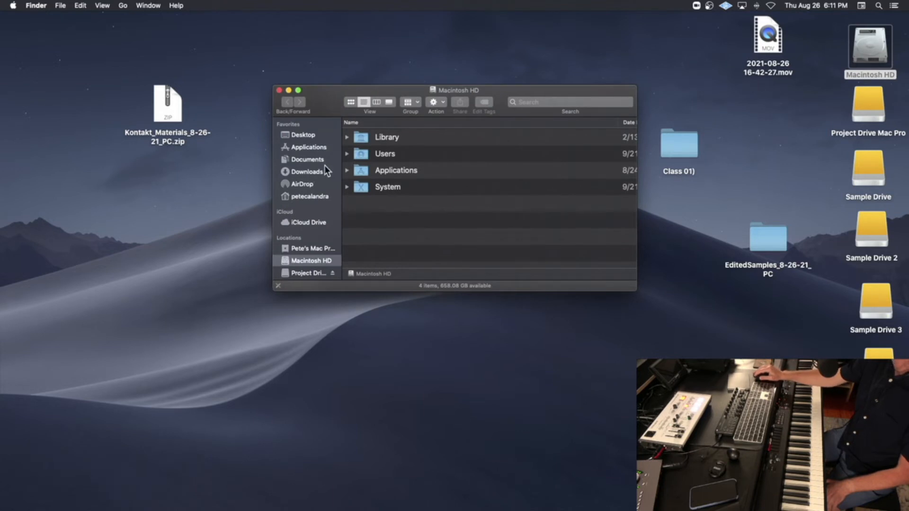
{"action": "left_click", "coordinate": [307, 171]}
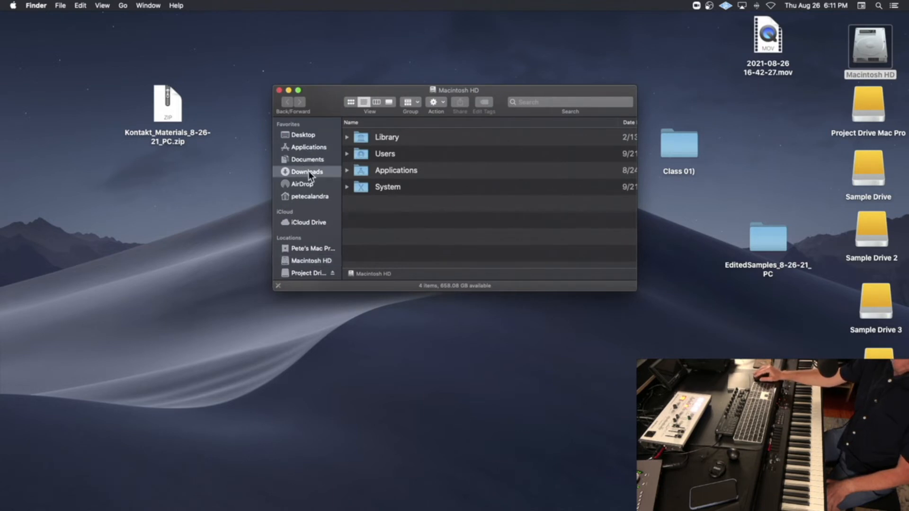
{"action": "left_click", "coordinate": [385, 134]}
{"action": "double_click", "coordinate": [384, 135]}
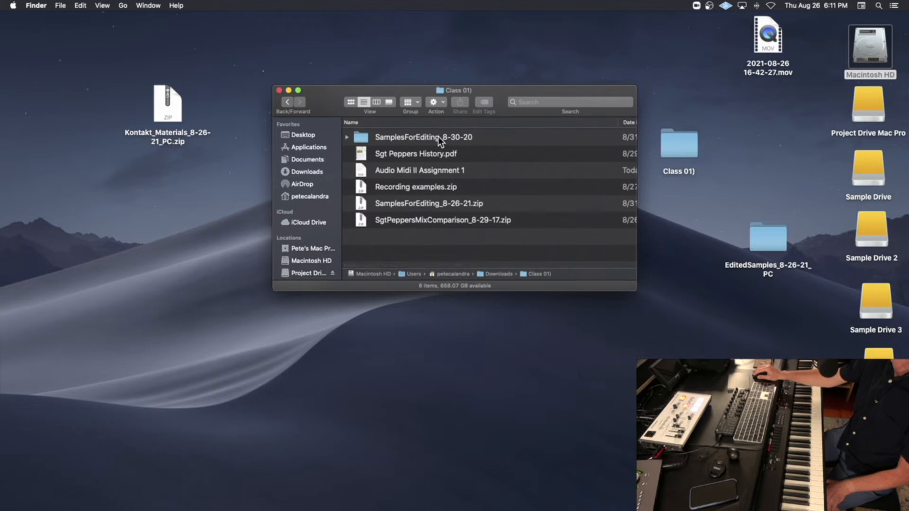
{"action": "double_click", "coordinate": [439, 137]}
{"action": "scroll", "coordinate": [473, 151], "scroll_direction": "down", "scroll_amount": 1}
{"action": "scroll", "coordinate": [474, 151], "scroll_direction": "up", "scroll_amount": 1}
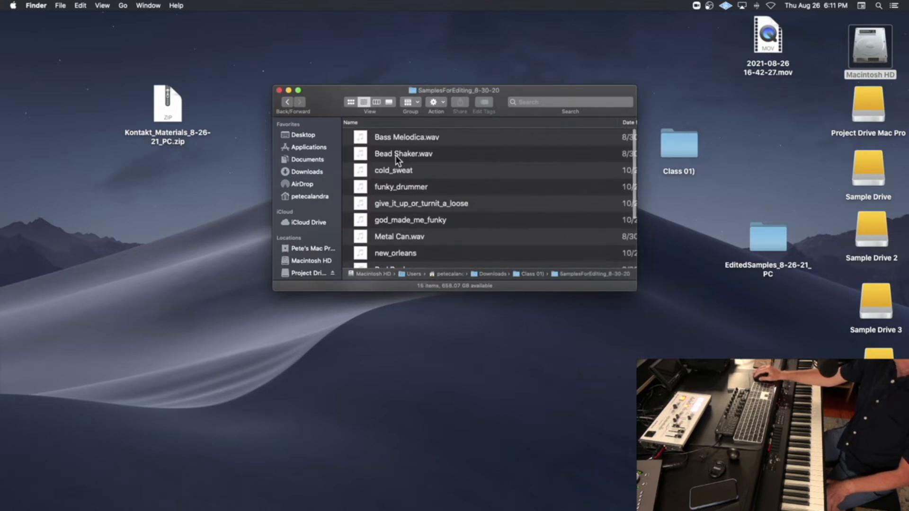
{"action": "scroll", "coordinate": [407, 140], "scroll_direction": "down", "scroll_amount": 4}
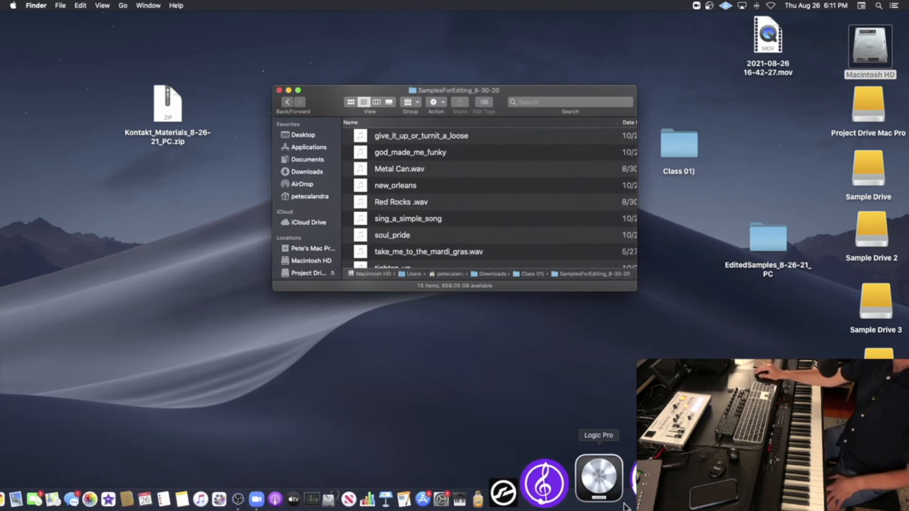
Switch back to the Pro Tools session, solo the Metal Can track and enlarge its height to fill the Edit window.
{"action": "left_click", "coordinate": [618, 503]}
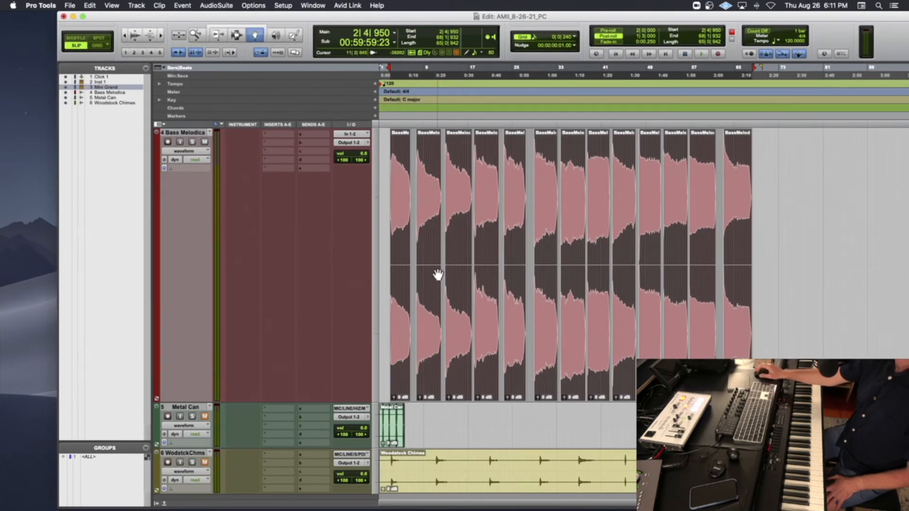
{"action": "scroll", "coordinate": [438, 275], "scroll_direction": "down", "scroll_amount": 3}
{"action": "key", "text": "t"}
{"action": "key", "text": "t"}
{"action": "key", "text": "t"}
{"action": "key", "text": "t"}
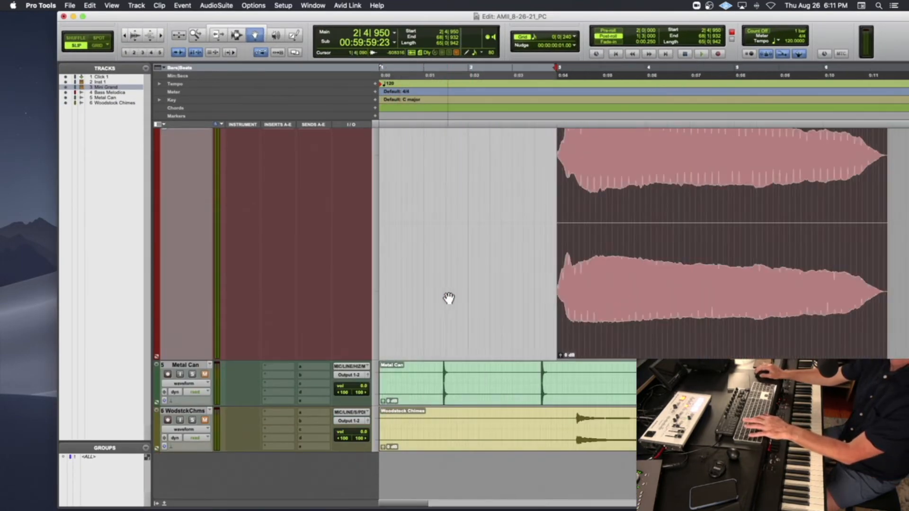
{"action": "key", "text": "t"}
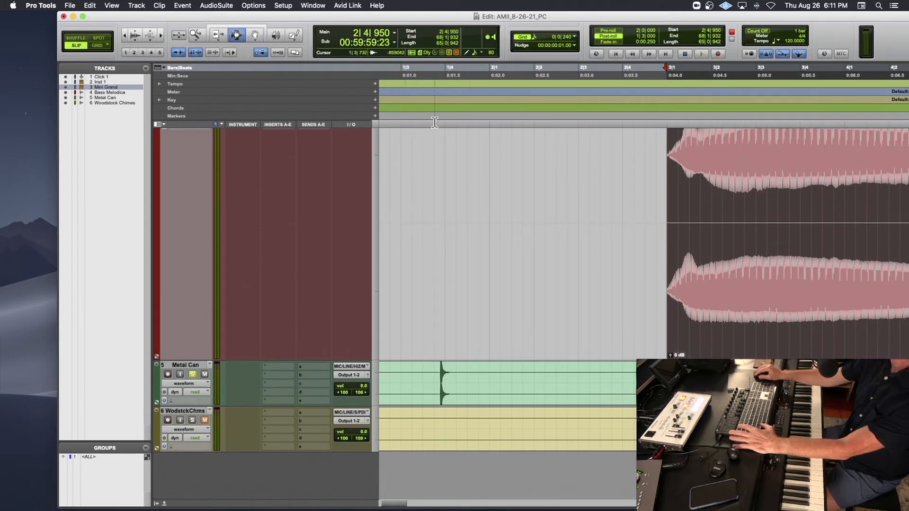
{"action": "left_click_drag", "start_coordinate": [234, 406], "coordinate": [234, 502]}
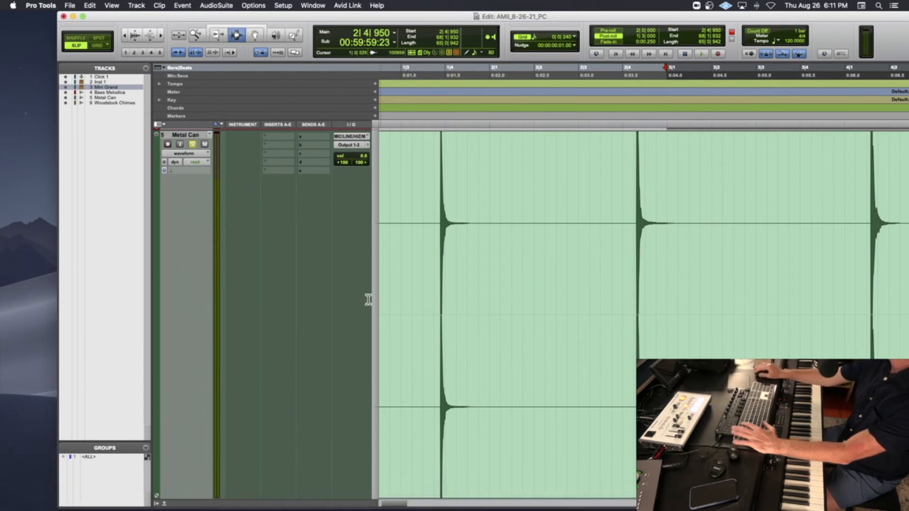
Separate the Metal Can clip exactly at the transient of its third hit, at 4|1|576.
{"action": "key", "text": "t"}
{"action": "key", "text": "t"}
{"action": "key", "text": "t"}
{"action": "key", "text": "t"}
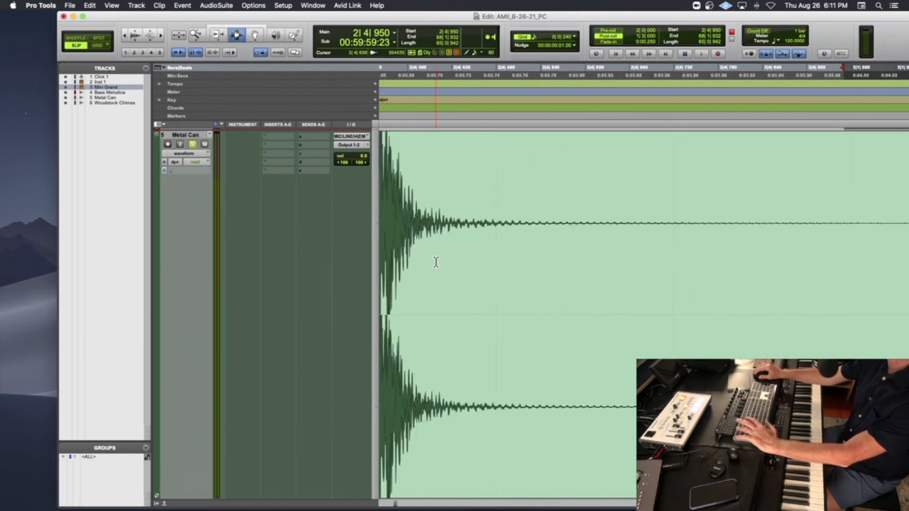
{"action": "scroll", "coordinate": [437, 262], "scroll_direction": "left", "scroll_amount": 5}
{"action": "left_click", "coordinate": [553, 248]}
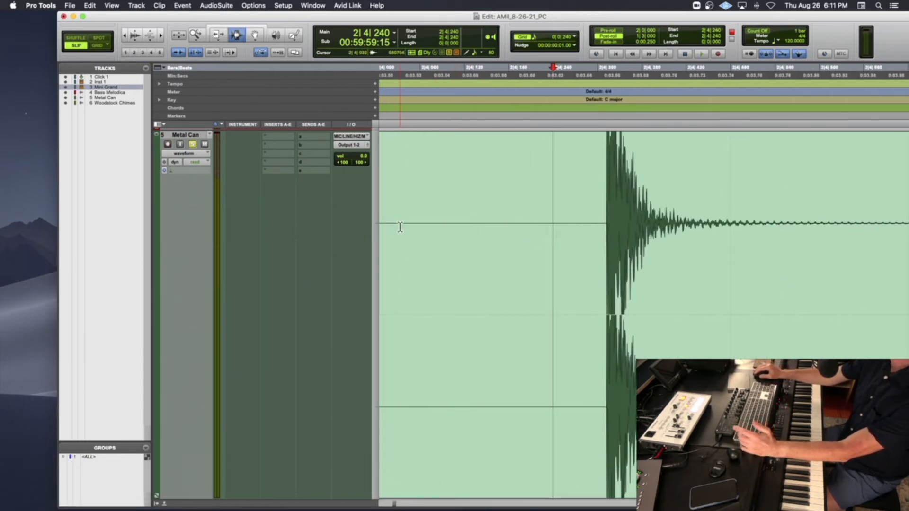
{"action": "scroll", "coordinate": [401, 228], "scroll_direction": "up", "scroll_amount": 5}
{"action": "scroll", "coordinate": [406, 227], "scroll_direction": "down", "scroll_amount": 5}
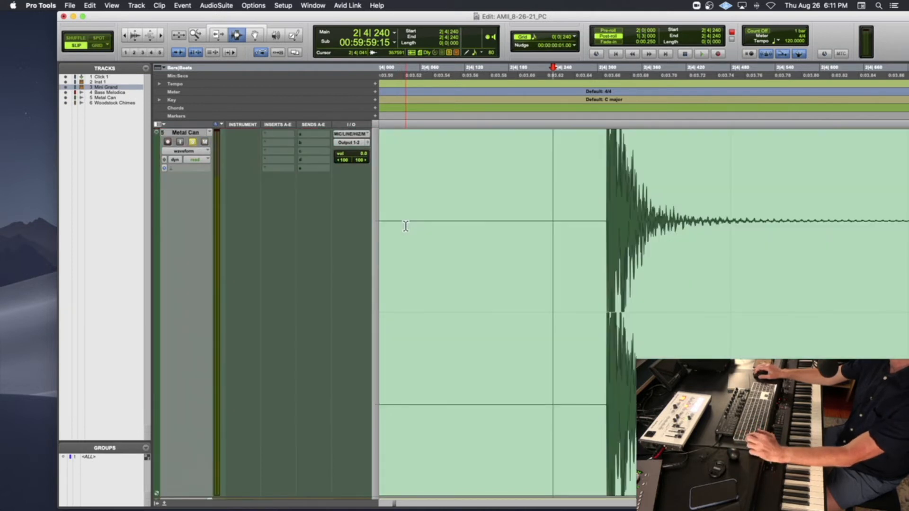
{"action": "key", "text": "Tab"}
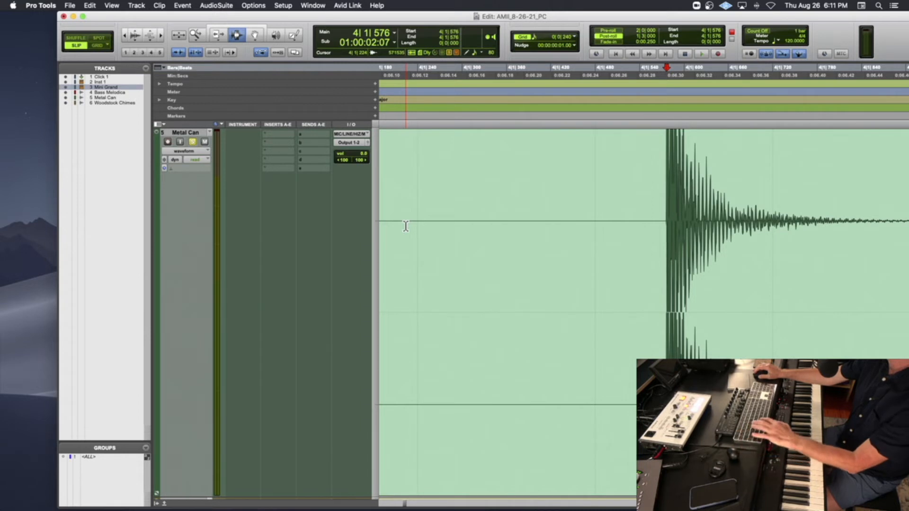
{"action": "key", "text": "r"}
{"action": "key", "text": "r"}
{"action": "key", "text": "r"}
{"action": "key", "text": "r"}
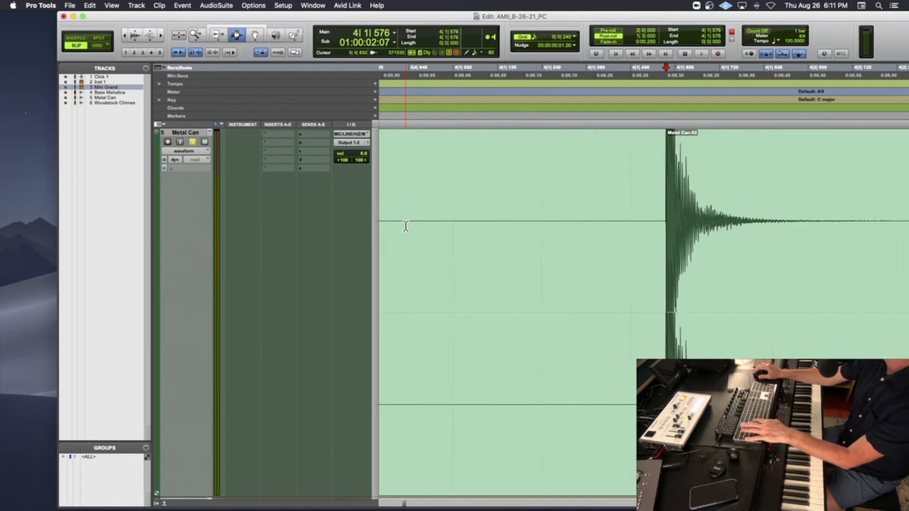
Separate the Metal Can clip after the second hit at 3|1|829, after the third at 4|2|719, and at the fourth hit's transient.
{"action": "left_click", "coordinate": [501, 234]}
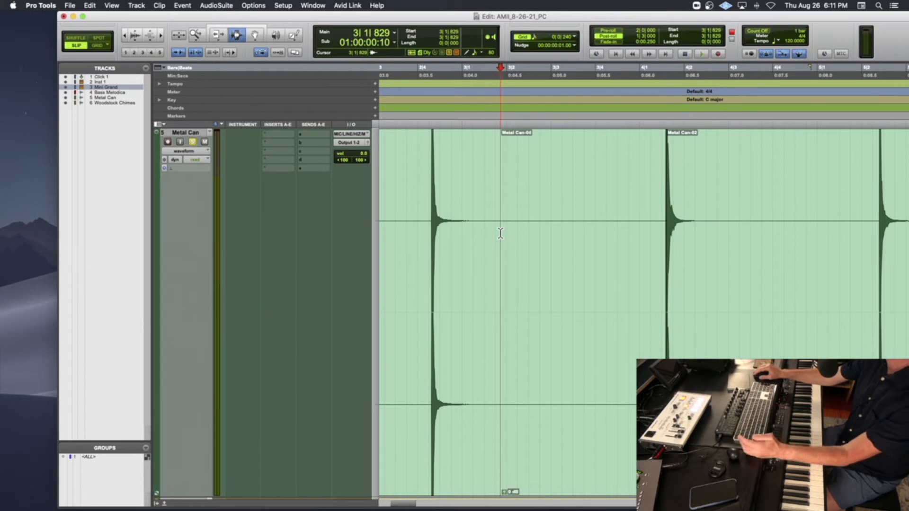
{"action": "key", "text": "Tab"}
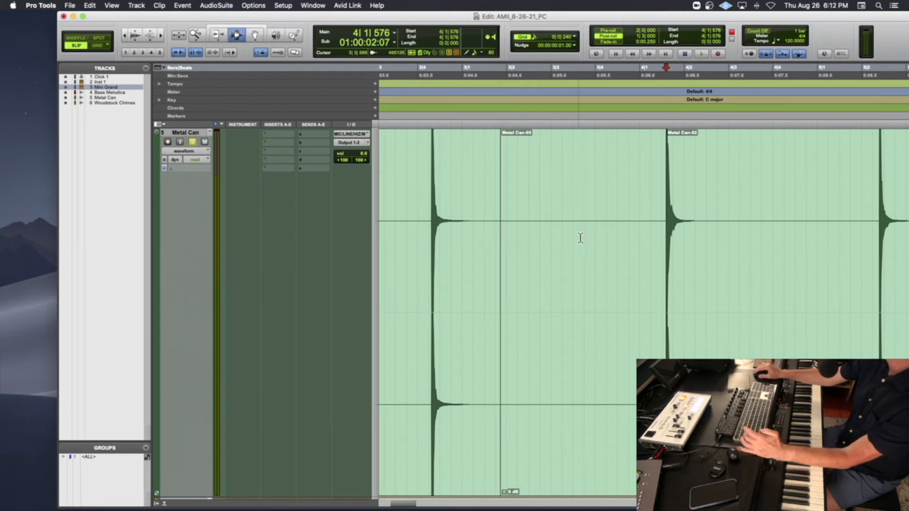
{"action": "left_click", "coordinate": [718, 233]}
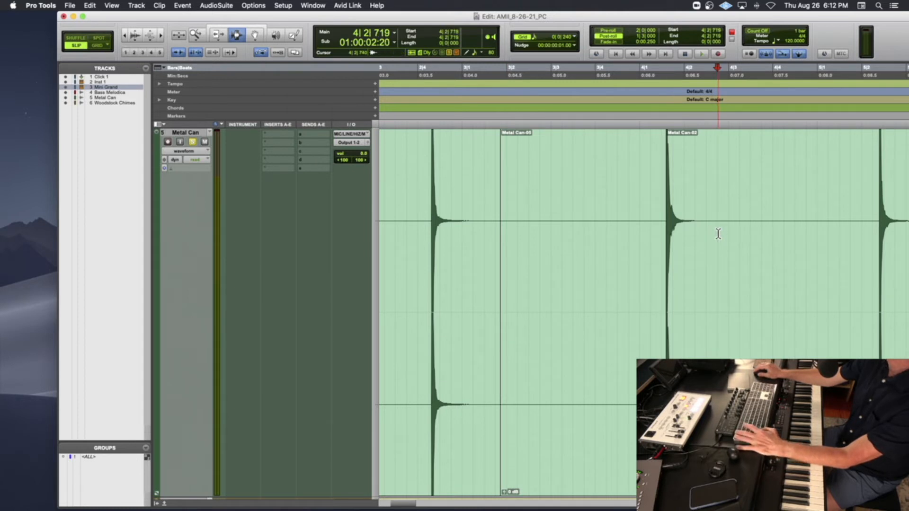
{"action": "key", "text": "super+e"}
{"action": "key", "text": "space"}
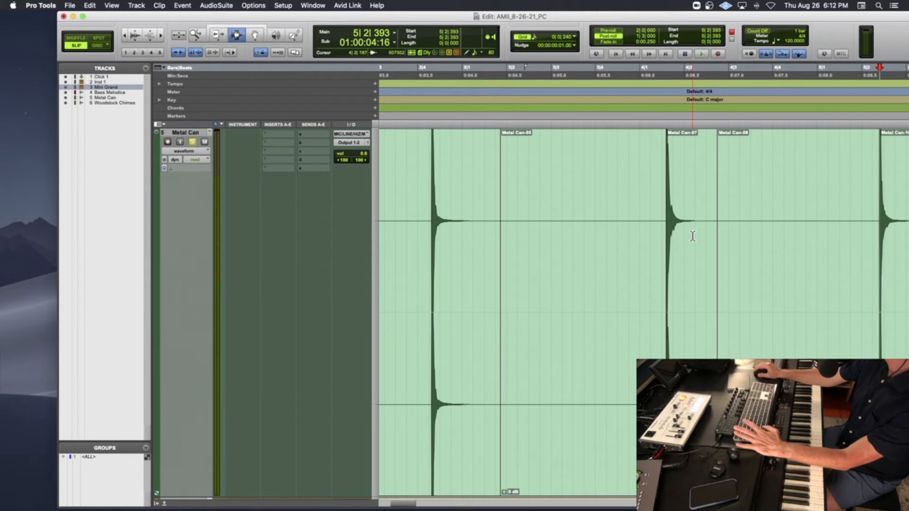
Delete the silent Metal Can clips between the third and fourth hits and between the second and third hits.
{"action": "scroll", "coordinate": [692, 236], "scroll_direction": "right", "scroll_amount": 5}
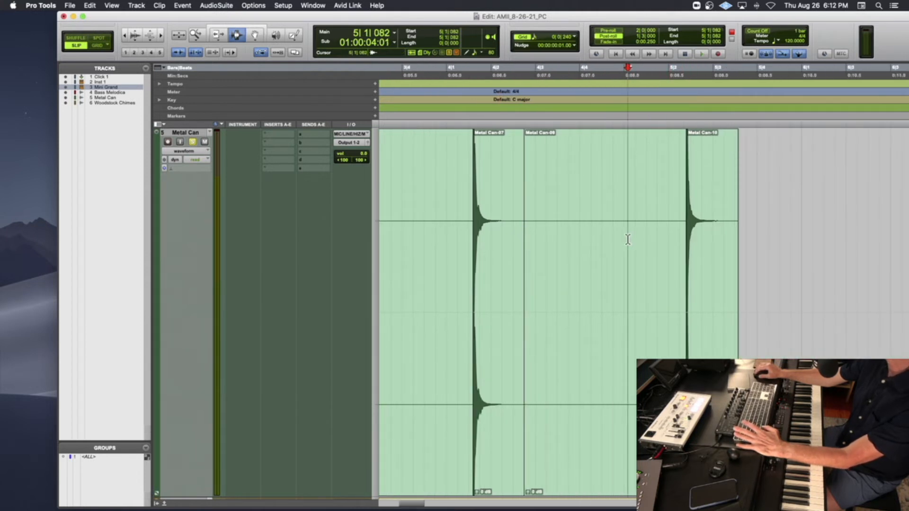
{"action": "double_click", "coordinate": [627, 239]}
{"action": "key", "text": "Delete"}
{"action": "key", "text": "super+["}
{"action": "key", "text": "super+["}
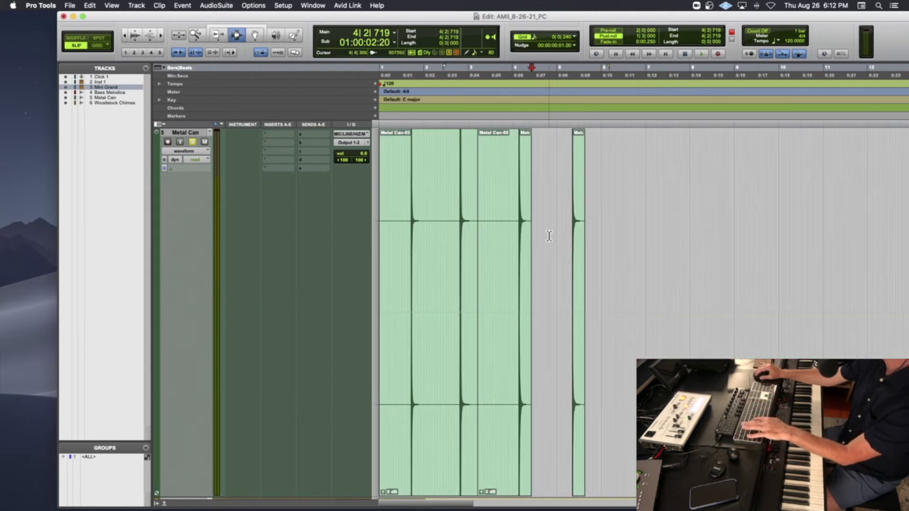
{"action": "double_click", "coordinate": [500, 234]}
{"action": "key", "text": "Delete"}
Separate the remaining long Metal Can clip after the first hit's decay, at 2|1|133.
{"action": "double_click", "coordinate": [432, 229]}
{"action": "left_click", "coordinate": [433, 229]}
{"action": "left_click", "coordinate": [426, 231]}
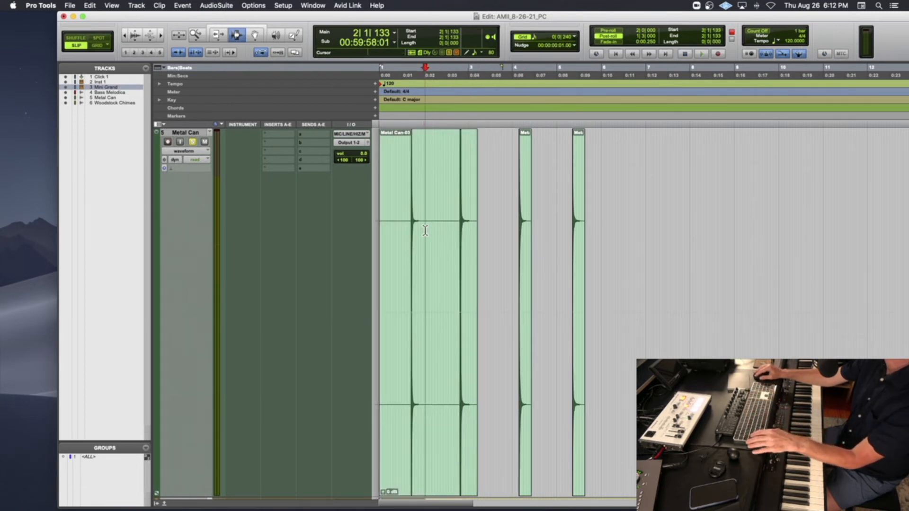
{"action": "key", "text": "super+e"}
{"action": "left_click", "coordinate": [441, 224]}
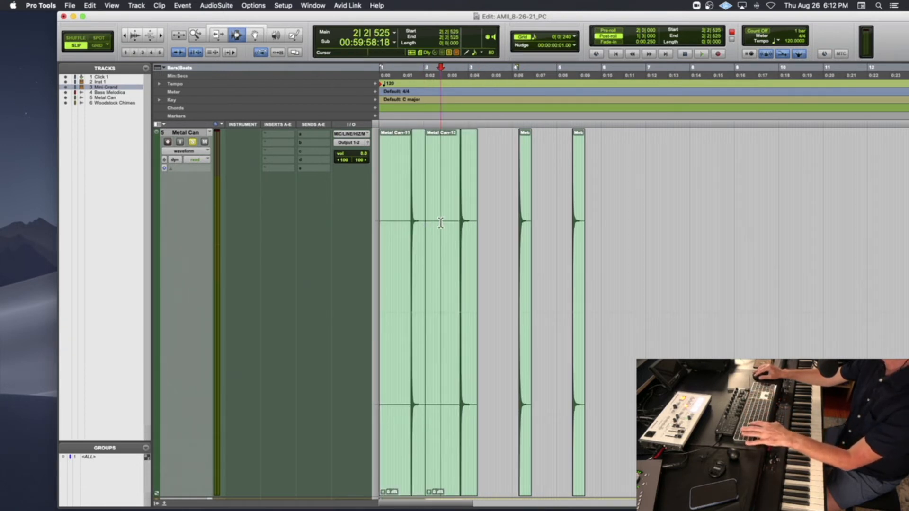
{"action": "double_click", "coordinate": [441, 223]}
{"action": "left_click", "coordinate": [441, 223]}
Separate the Metal Can clips exactly at the transients of the first hit (1|3|866) and the second hit (2|4|313).
{"action": "left_click", "coordinate": [399, 221]}
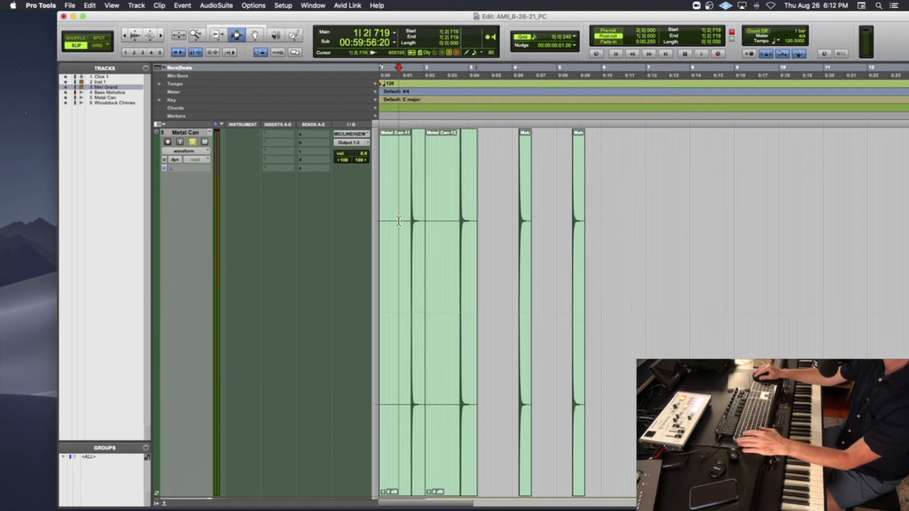
{"action": "key", "text": "super+bracketright"}
{"action": "key", "text": "super+bracketright"}
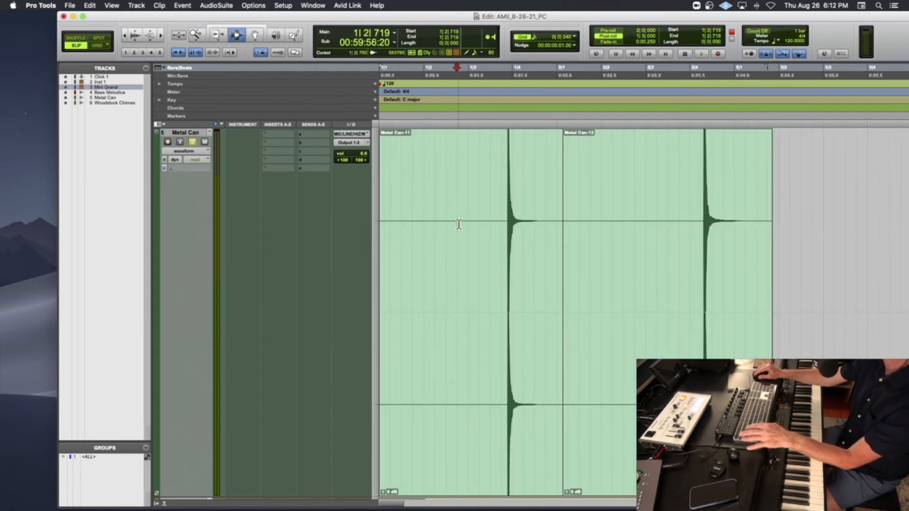
{"action": "key", "text": "Tab"}
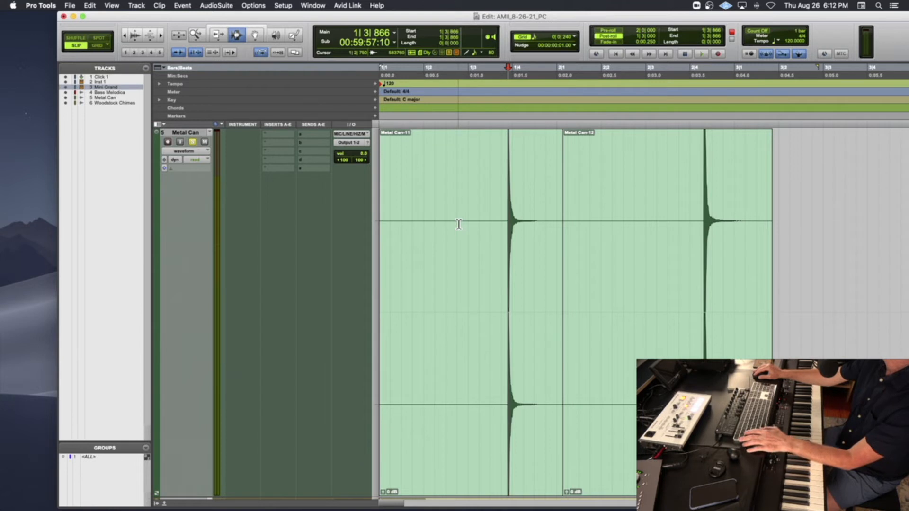
{"action": "key", "text": "super+e"}
{"action": "left_click", "coordinate": [585, 227]}
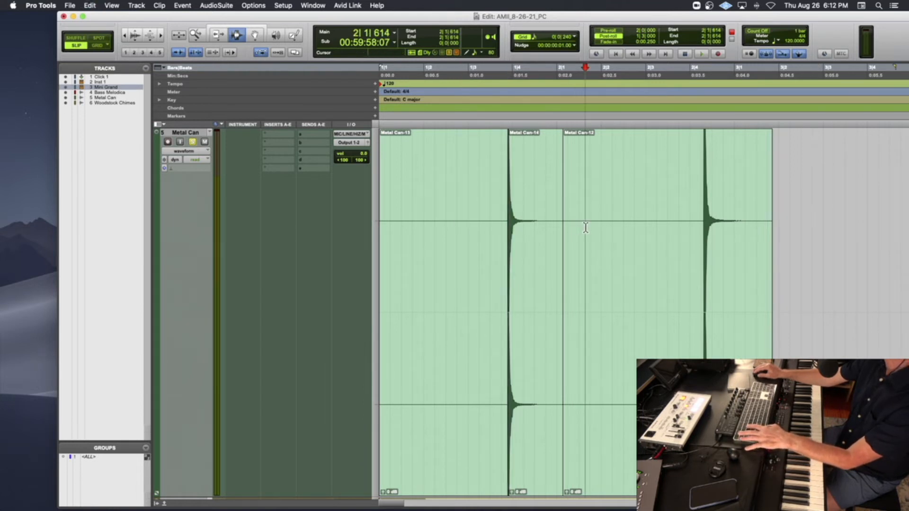
{"action": "key", "text": "super+e"}
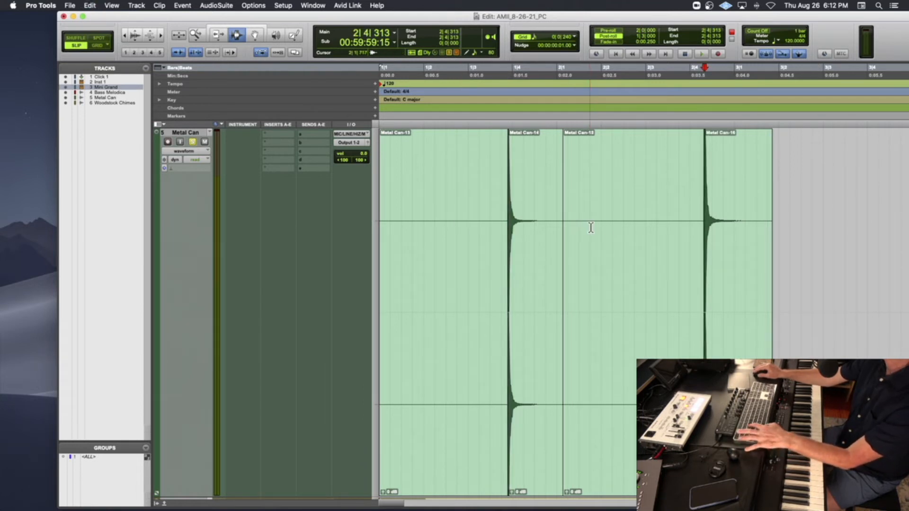
Delete the silent Metal Can clips in front of the second hit and the first hit.
{"action": "double_click", "coordinate": [628, 227]}
{"action": "key", "text": "Delete"}
{"action": "double_click", "coordinate": [461, 233]}
{"action": "key", "text": "Delete"}
Play back the separated Metal Can hits from the session start with all four clips in view.
{"action": "key", "text": "space"}
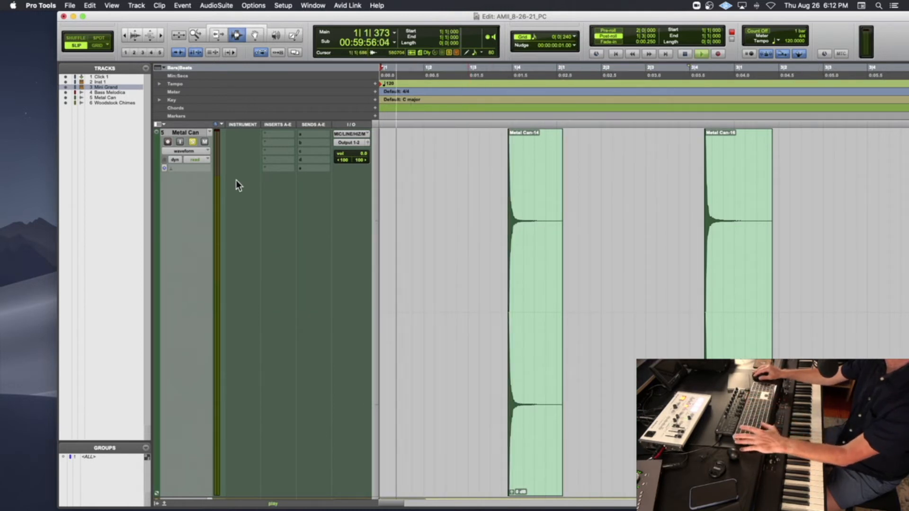
{"action": "key", "text": "super+bracketleft"}
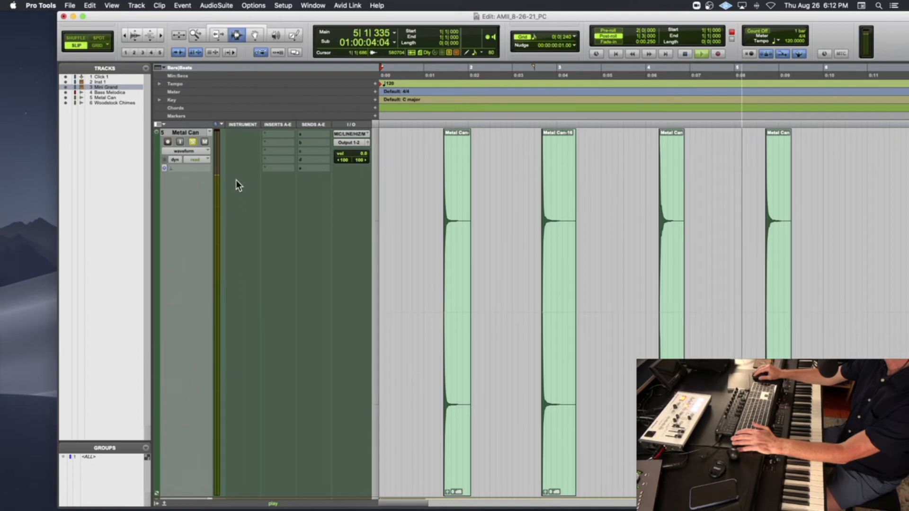
{"action": "key", "text": "space"}
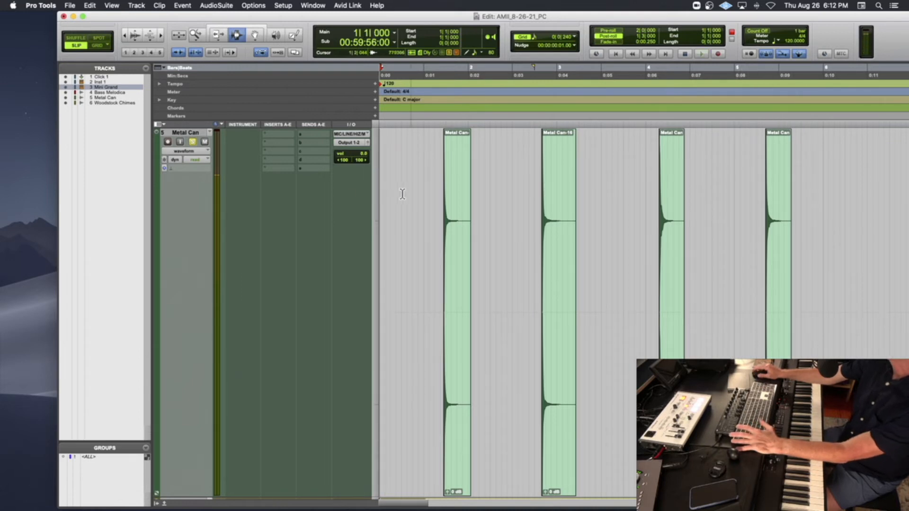
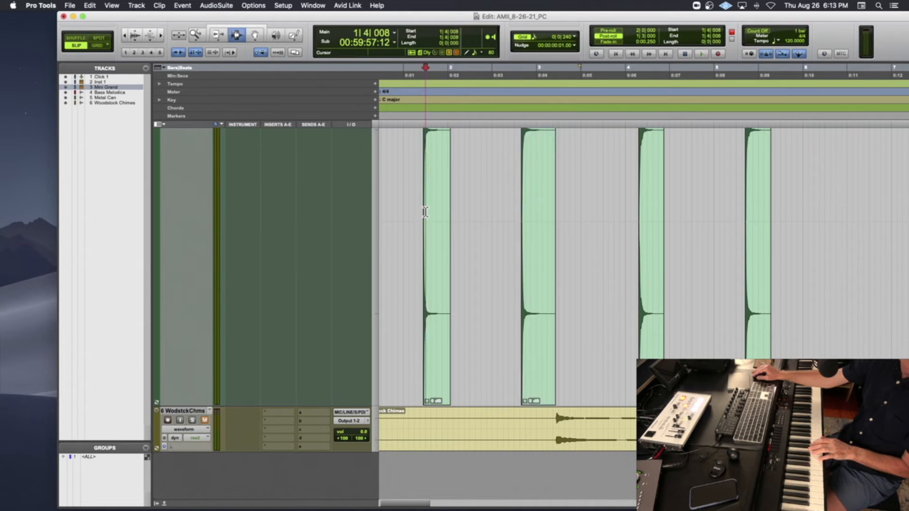
Select the first hit's clip on the Metal Can track.
{"action": "double_click", "coordinate": [429, 211]}
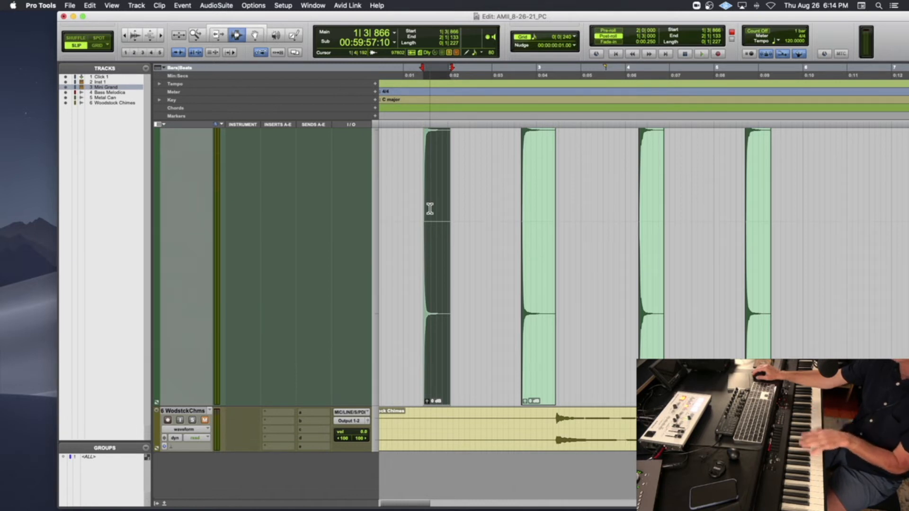
{"action": "scroll", "coordinate": [430, 209], "scroll_direction": "up", "scroll_amount": 10}
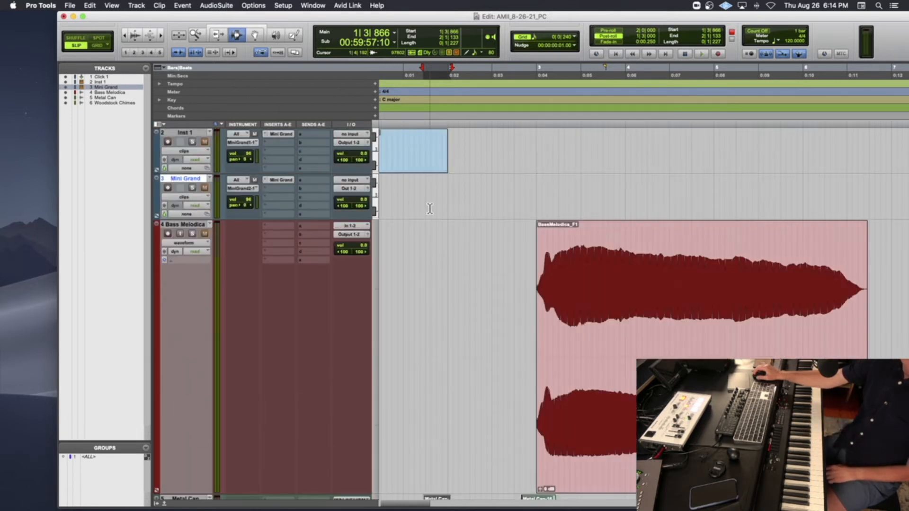
{"action": "scroll", "coordinate": [430, 209], "scroll_direction": "down", "scroll_amount": 10}
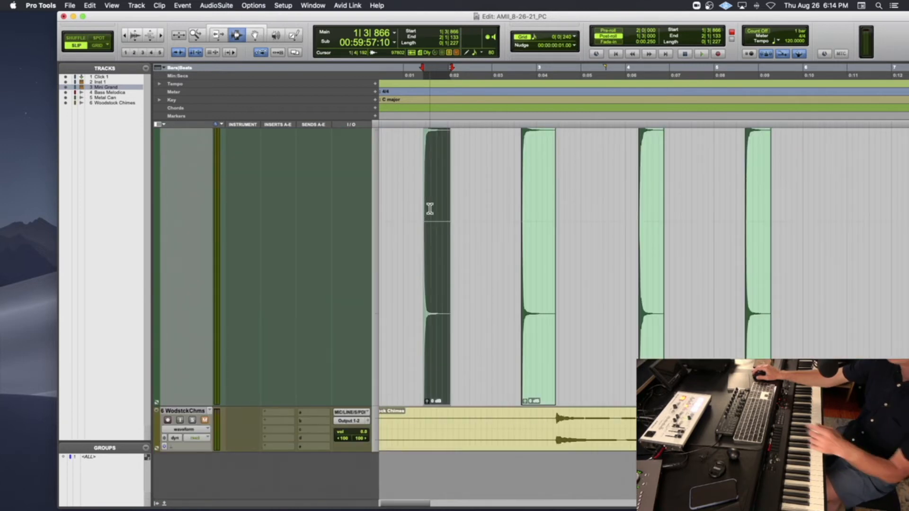
{"action": "key", "text": "t"}
{"action": "key", "text": "t"}
{"action": "key", "text": "r"}
{"action": "key", "text": "r"}
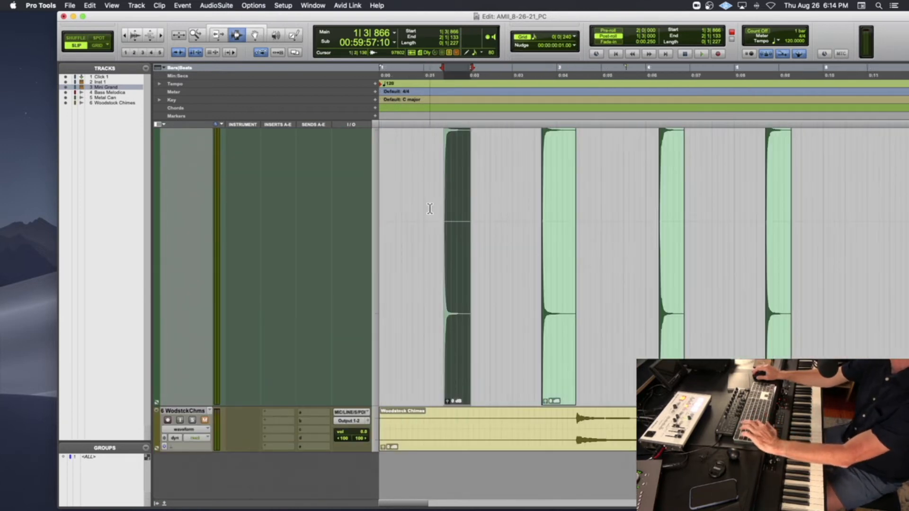
Rename the first hit's clip on the Metal Can track as MetalCan_C3.
{"action": "scroll", "coordinate": [430, 208], "scroll_direction": "up", "scroll_amount": 8}
{"action": "scroll", "coordinate": [430, 209], "scroll_direction": "down", "scroll_amount": 6}
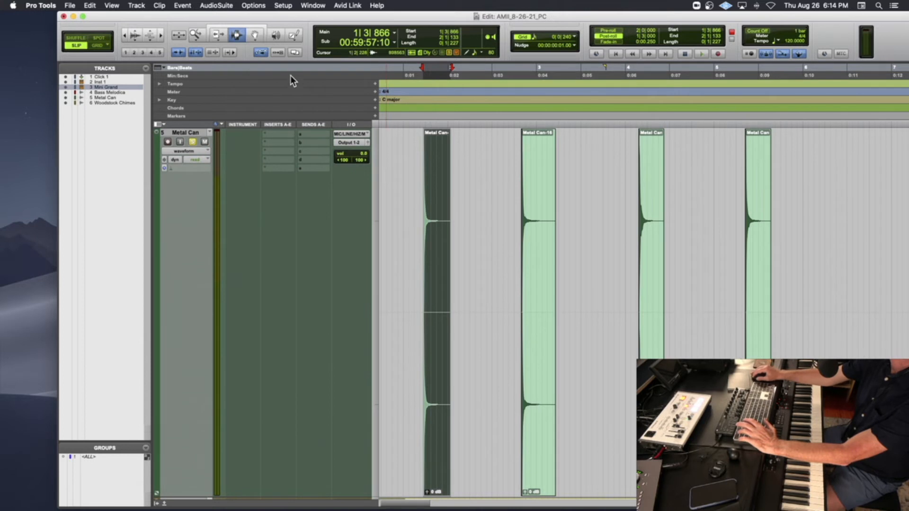
{"action": "left_click", "coordinate": [256, 36]}
{"action": "scroll", "coordinate": [459, 158], "scroll_direction": "down", "scroll_amount": 3}
{"action": "key", "text": "t"}
{"action": "key", "text": "t"}
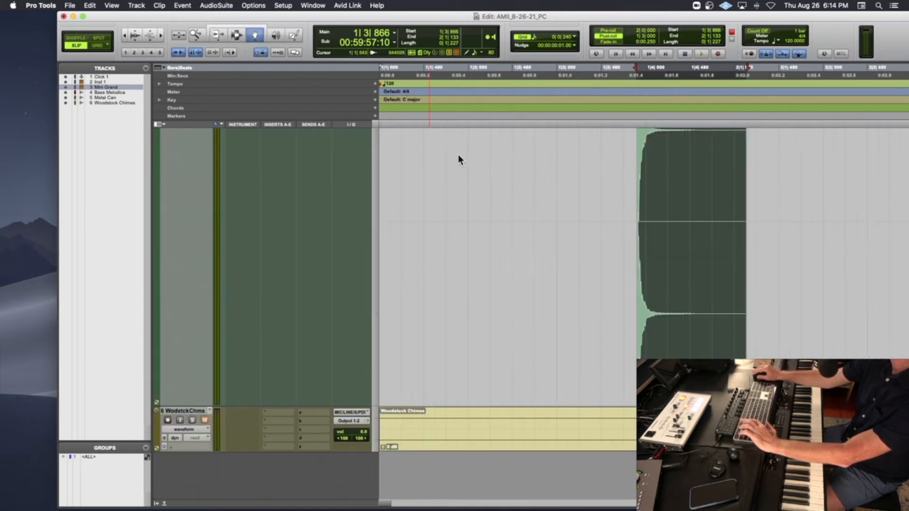
{"action": "double_click", "coordinate": [682, 214]}
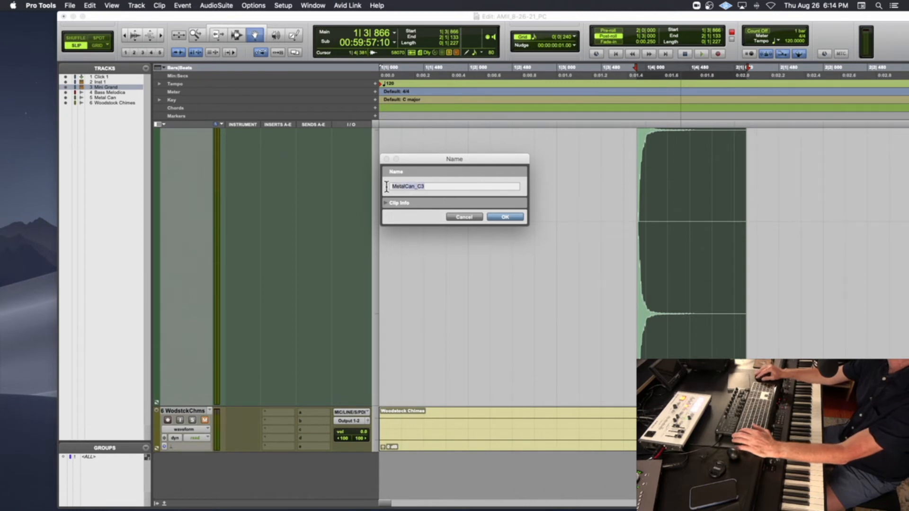
{"action": "left_click", "coordinate": [506, 217]}
Rename the second hit's clip on the Metal Can track as MetalCan_E3.
{"action": "key", "text": "super+bracketleft"}
{"action": "key", "text": "super+bracketleft"}
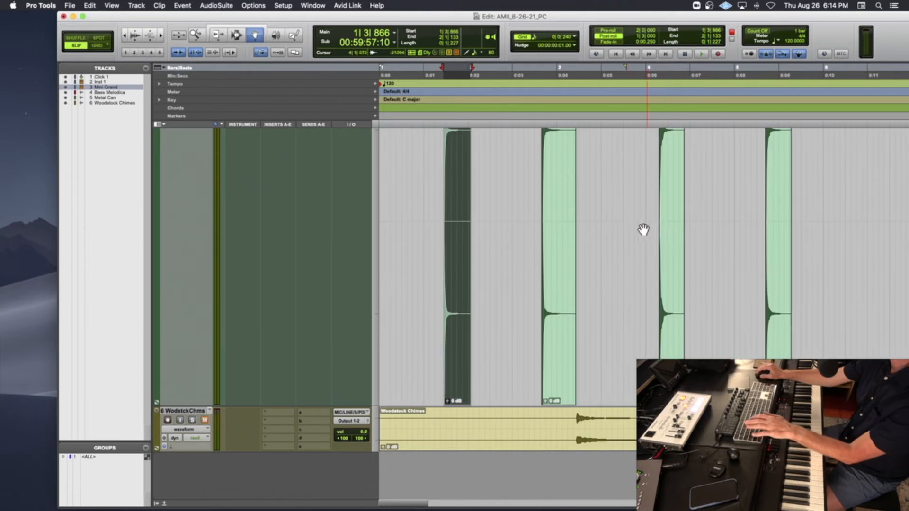
{"action": "double_click", "coordinate": [552, 223]}
{"action": "type", "text": "MetalCan_C"}
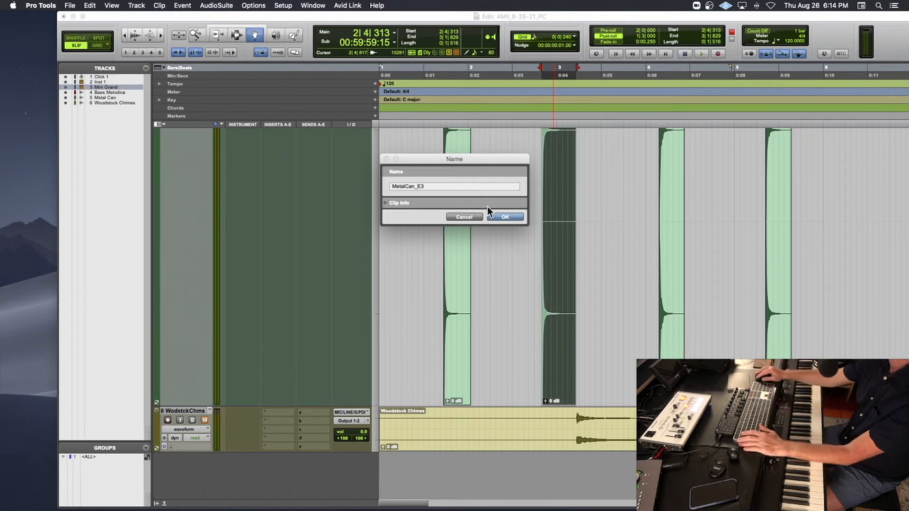
{"action": "left_click", "coordinate": [506, 218]}
Rename the third hit's clip on the Metal Can track as MetalCan_G3.
{"action": "double_click", "coordinate": [673, 218]}
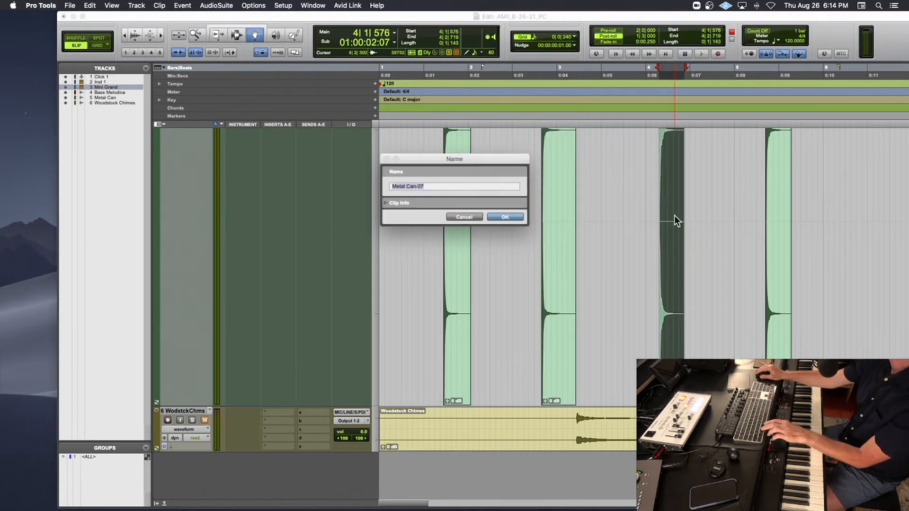
{"action": "type", "text": "MetalCan_C3"}
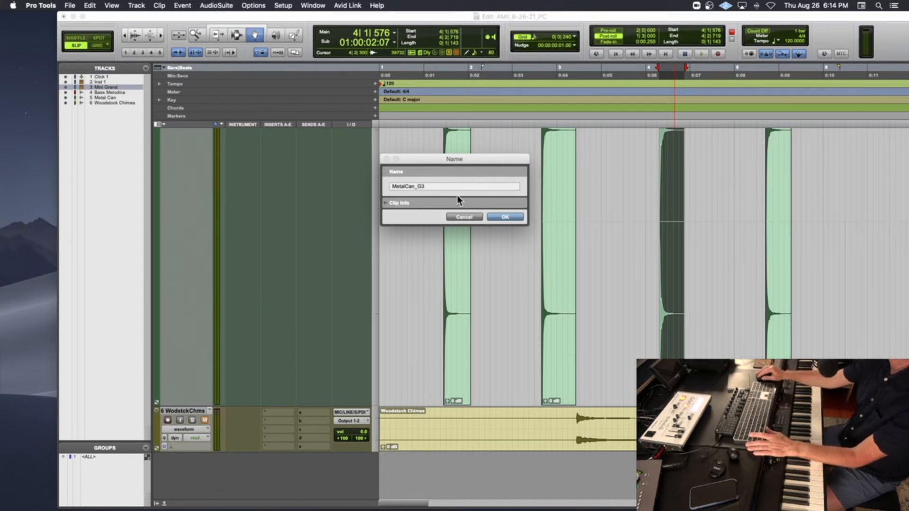
{"action": "left_click", "coordinate": [505, 217]}
Rename the fourth hit's clip on the Metal Can track as MetalCan_C4.
{"action": "double_click", "coordinate": [774, 212]}
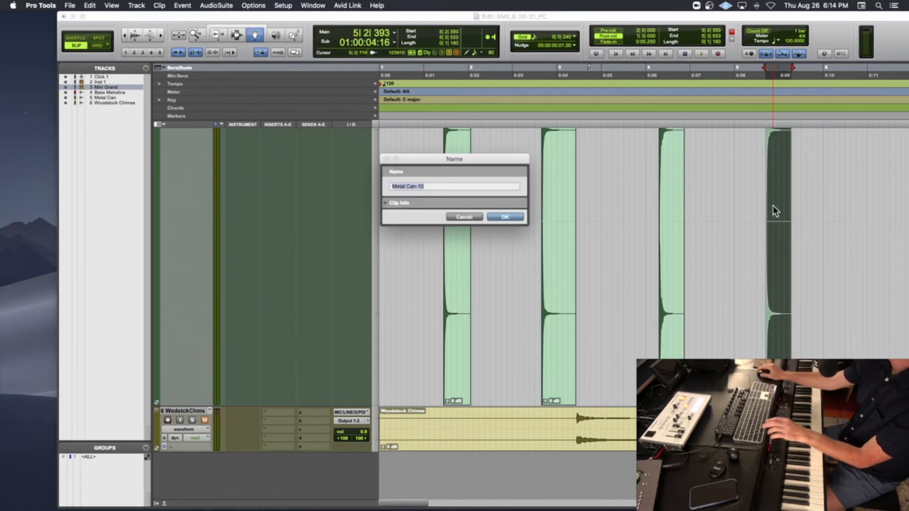
{"action": "type", "text": "MetalCan_B3"}
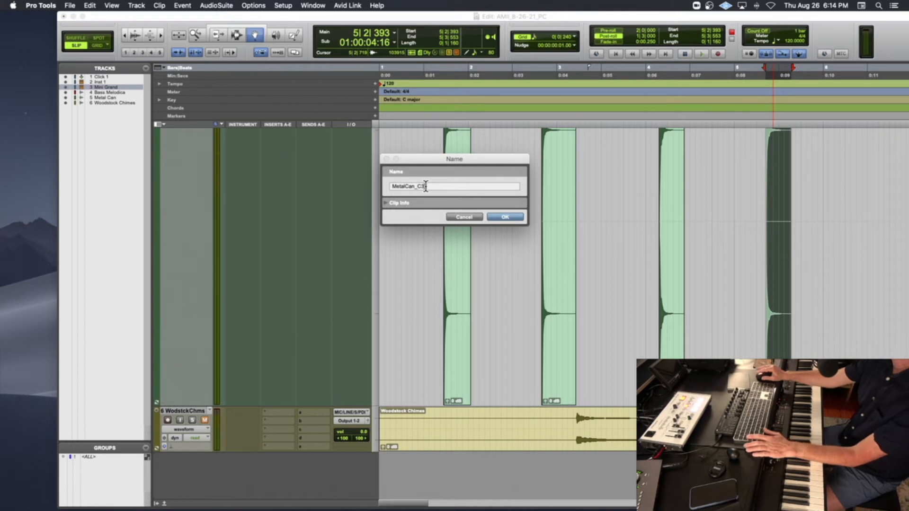
{"action": "key", "text": "Return"}
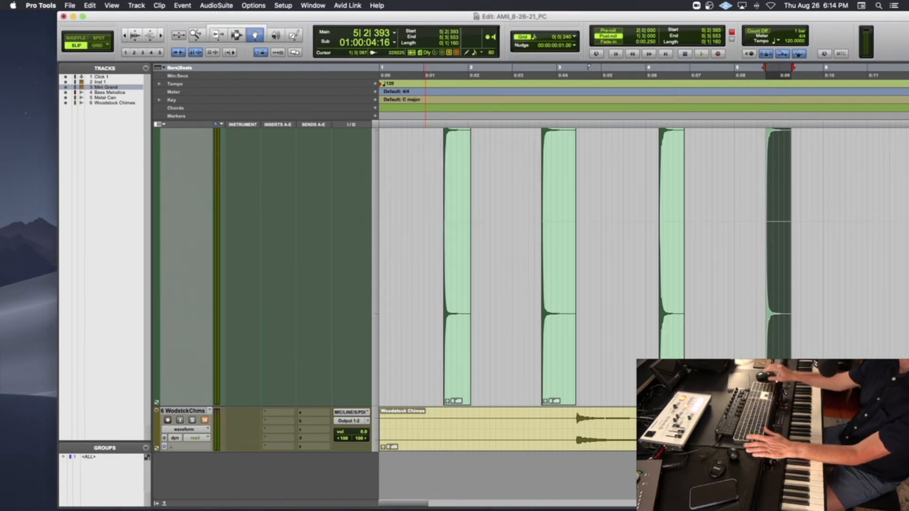
Select all four Metal Can clips, start exporting them as files and browse to EditedSamples_8-26-21_PC for the destination.
{"action": "scroll", "coordinate": [455, 192], "scroll_direction": "right", "scroll_amount": 2}
{"action": "left_click", "coordinate": [437, 192]}
{"action": "left_click", "coordinate": [765, 196], "text": "shift"}
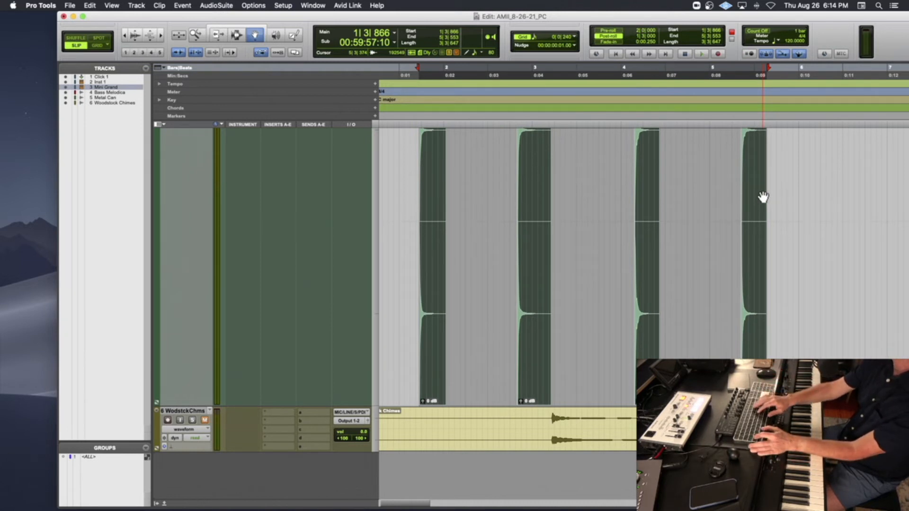
{"action": "key", "text": "shift+super+k"}
{"action": "left_click", "coordinate": [469, 210]}
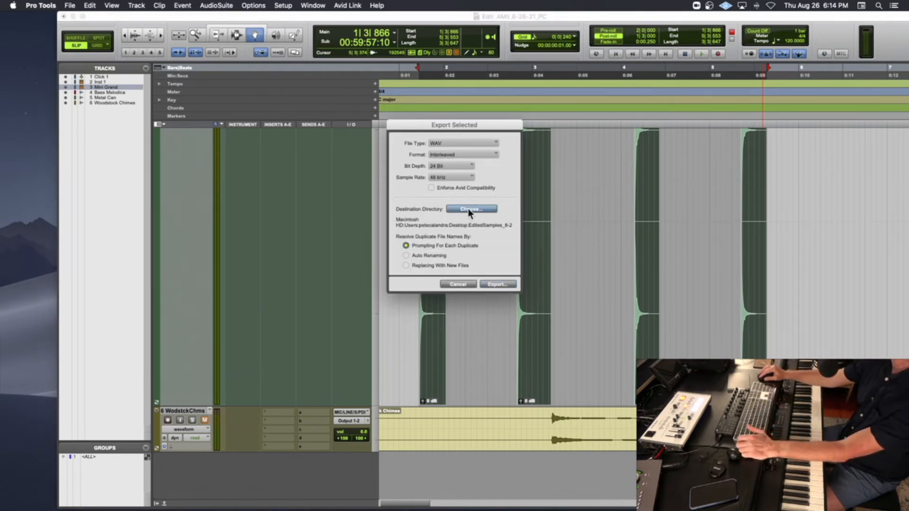
{"action": "left_click", "coordinate": [476, 94]}
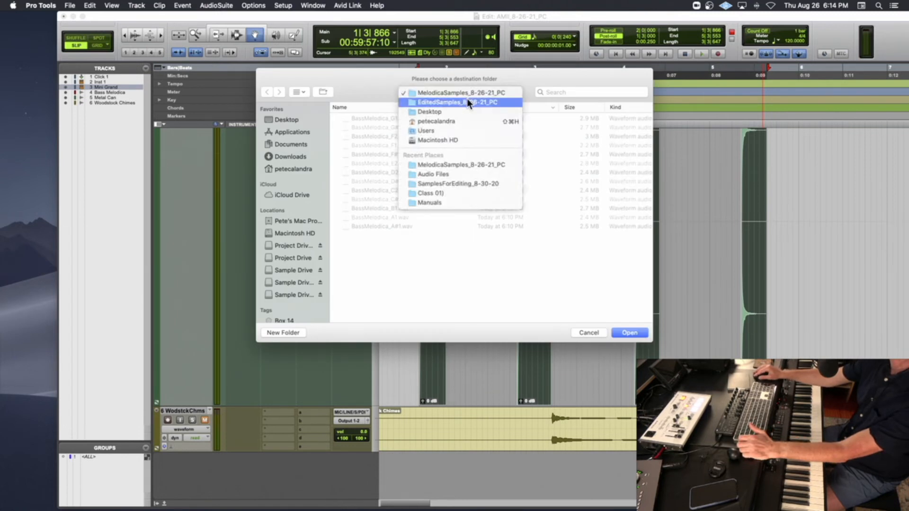
{"action": "left_click", "coordinate": [482, 98]}
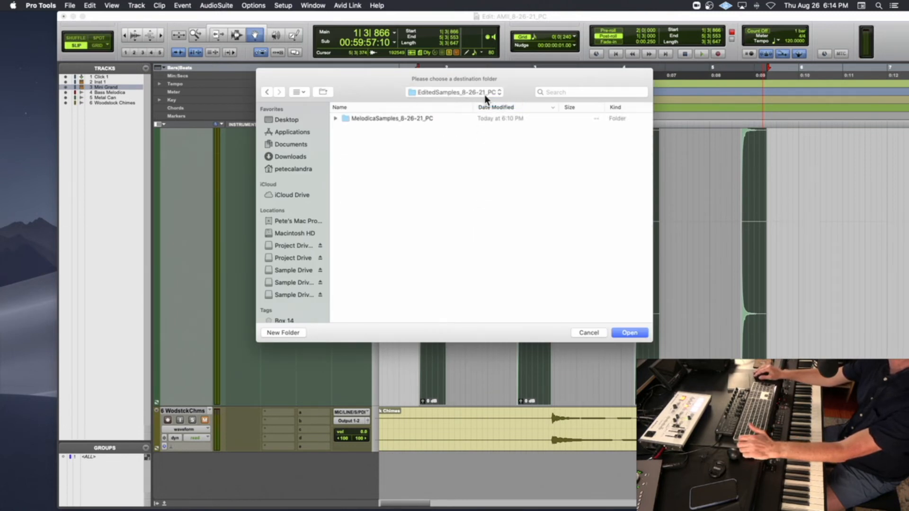
Create a destination folder named MetalCanSamples_8-26-21_PC inside EditedSamples_8-26-21_PC and export the selected clips into it.
{"action": "left_click", "coordinate": [283, 332]}
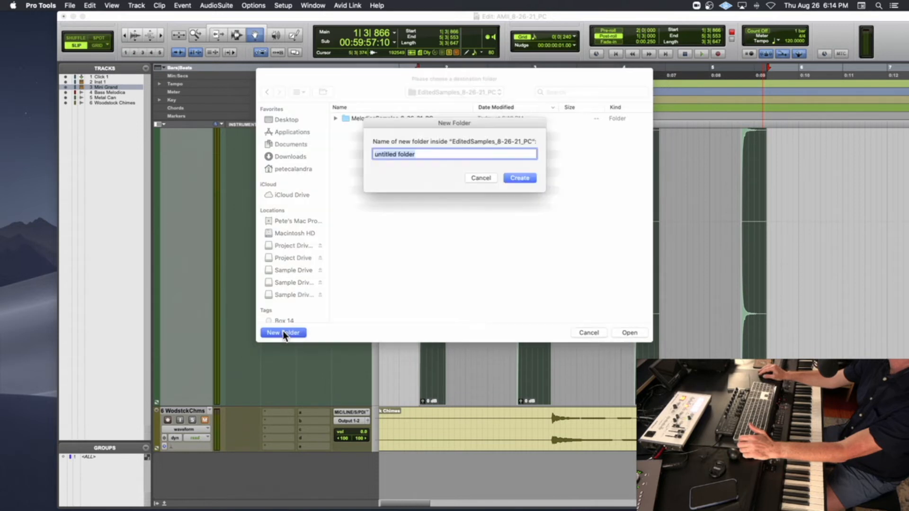
{"action": "type", "text": "MetalCan_13"}
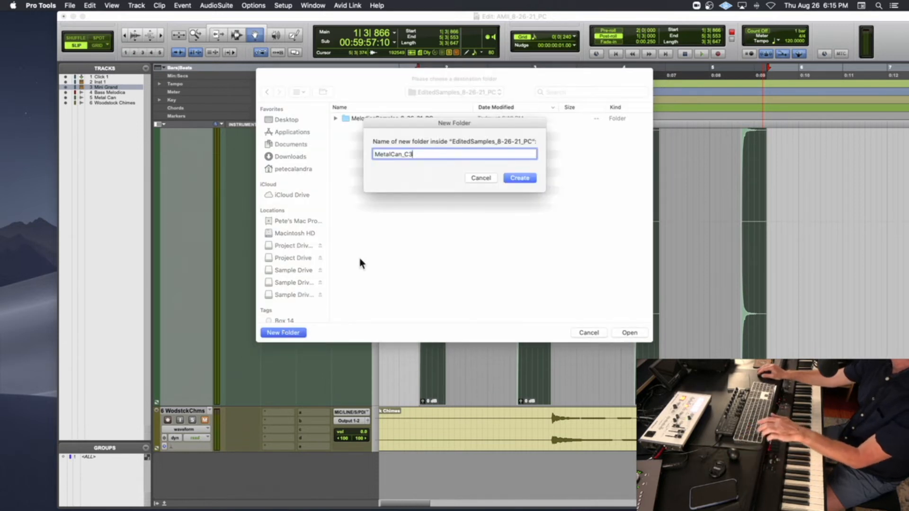
{"action": "left_click_drag", "start_coordinate": [406, 123], "coordinate": [404, 170]}
{"action": "left_click", "coordinate": [402, 202]}
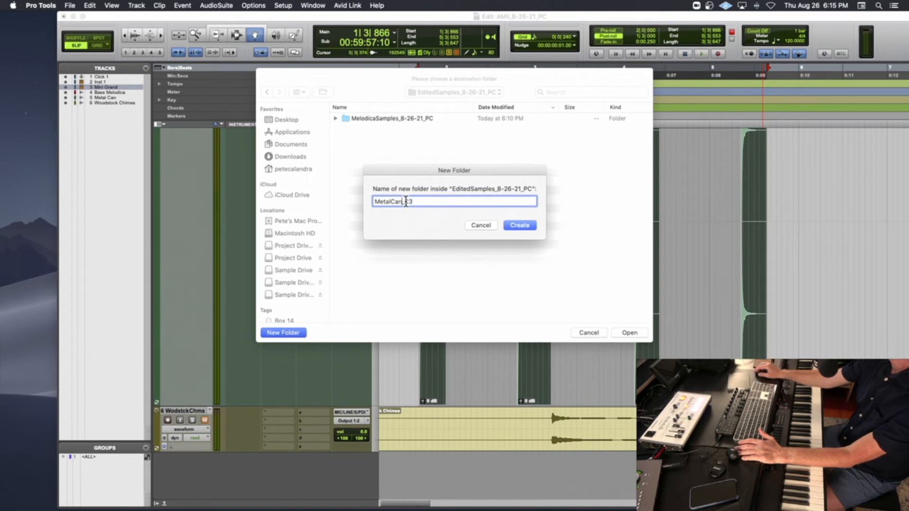
{"action": "key", "text": "BackSpace"}
{"action": "key", "text": "BackSpace"}
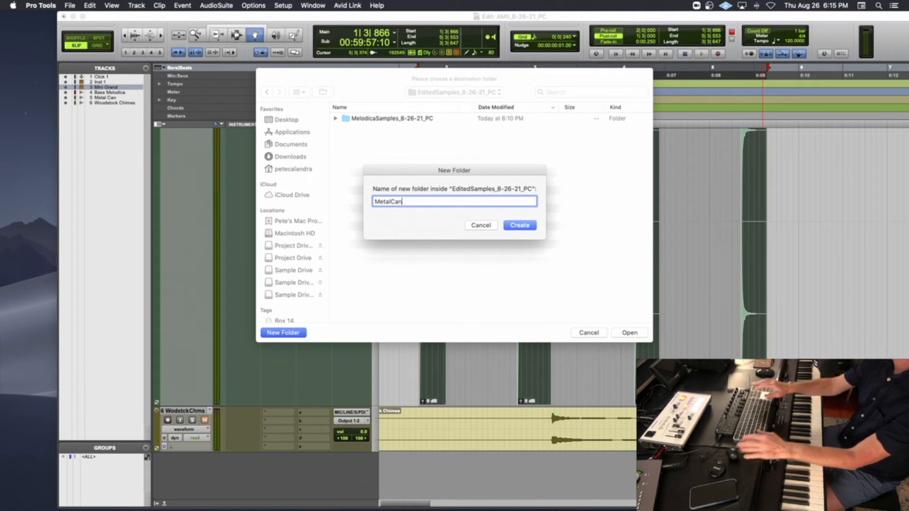
{"action": "type", "text": "Samples"}
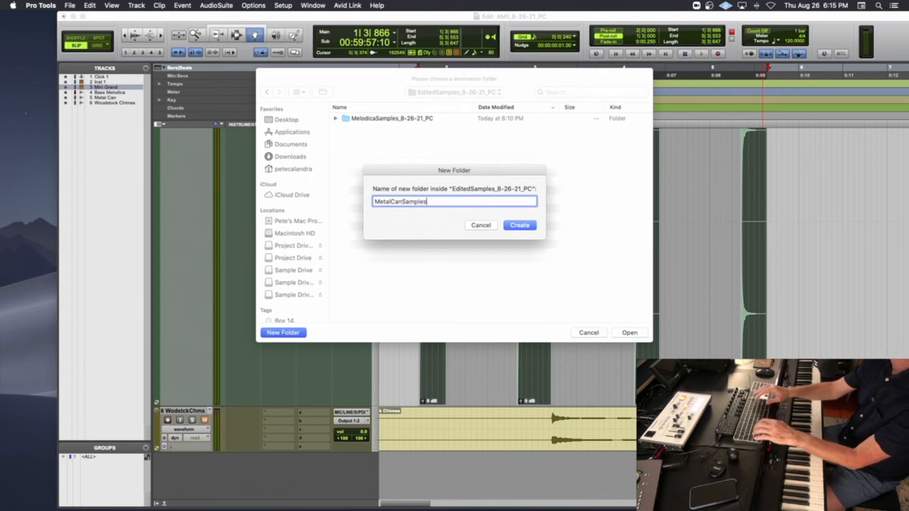
{"action": "type", "text": "_8-"}
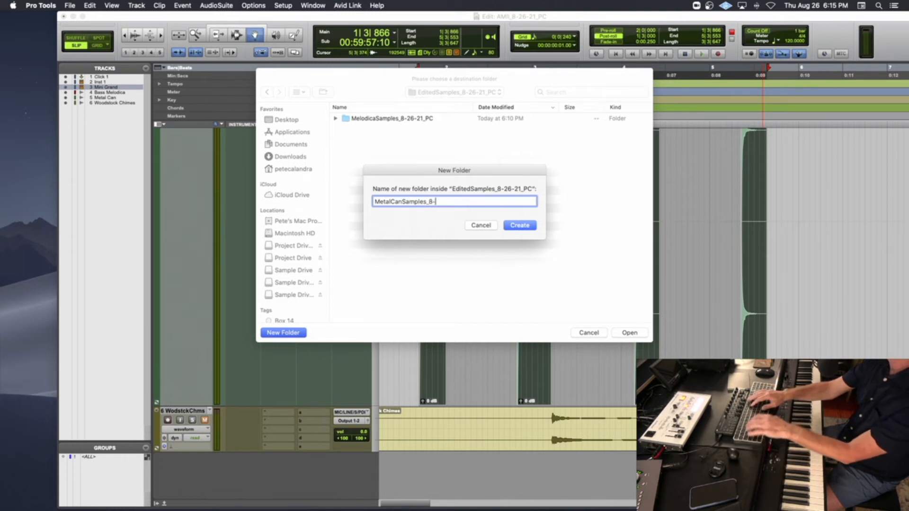
{"action": "type", "text": "26"}
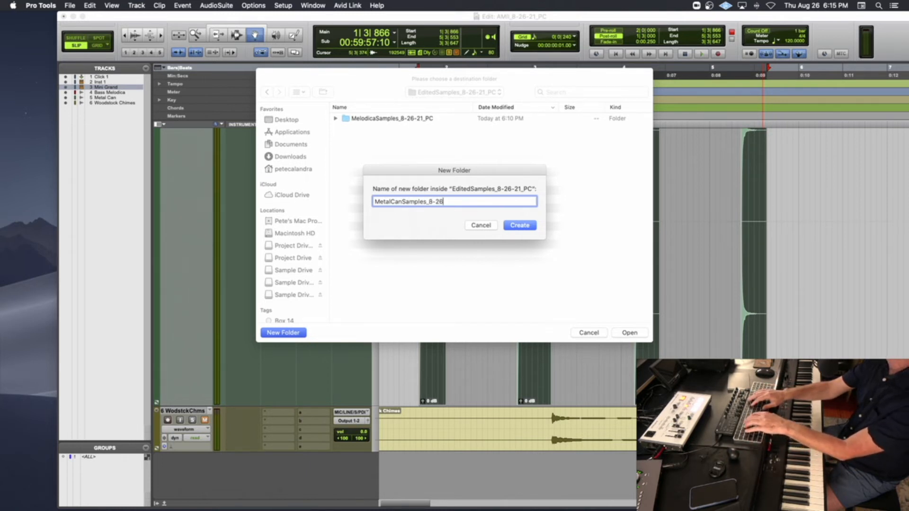
{"action": "type", "text": "-21_PC"}
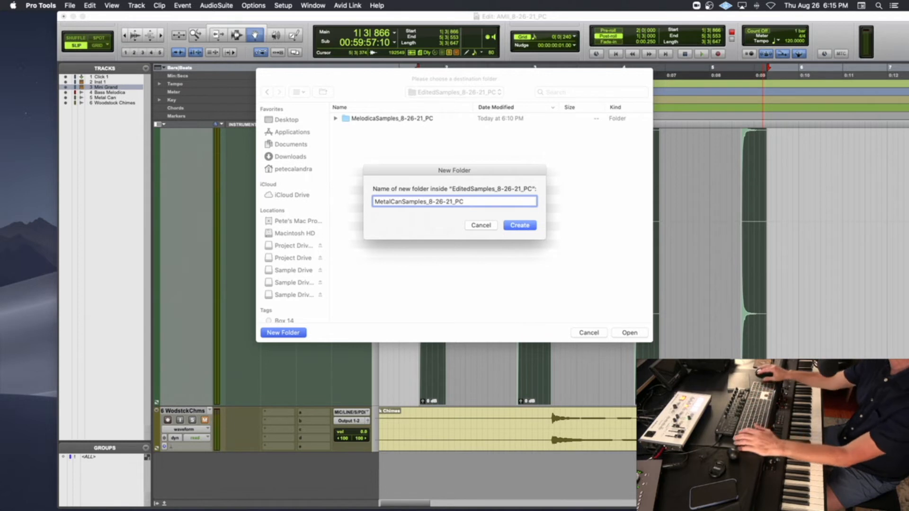
{"action": "left_click", "coordinate": [520, 225]}
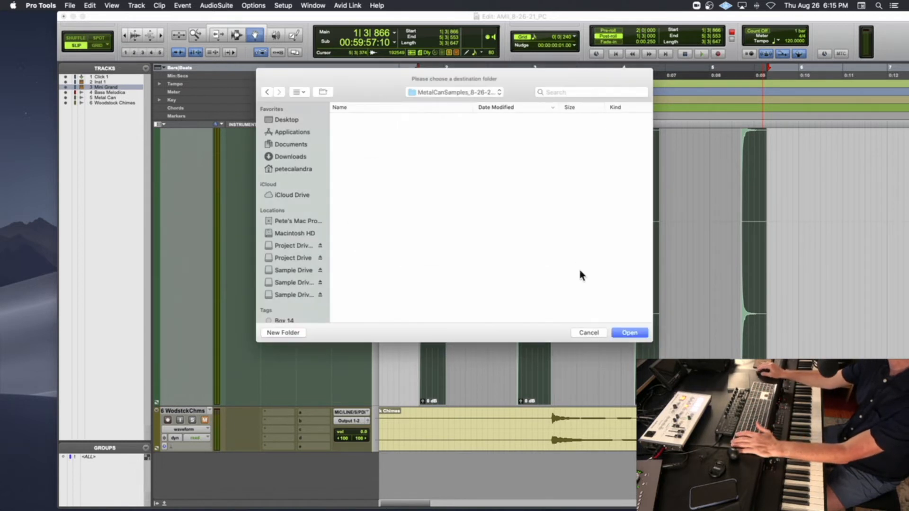
{"action": "left_click", "coordinate": [630, 332]}
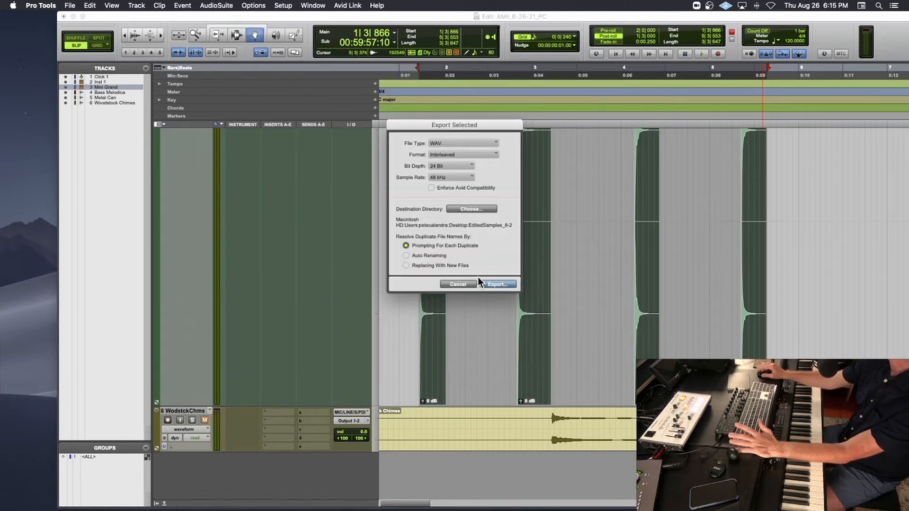
{"action": "left_click", "coordinate": [512, 283]}
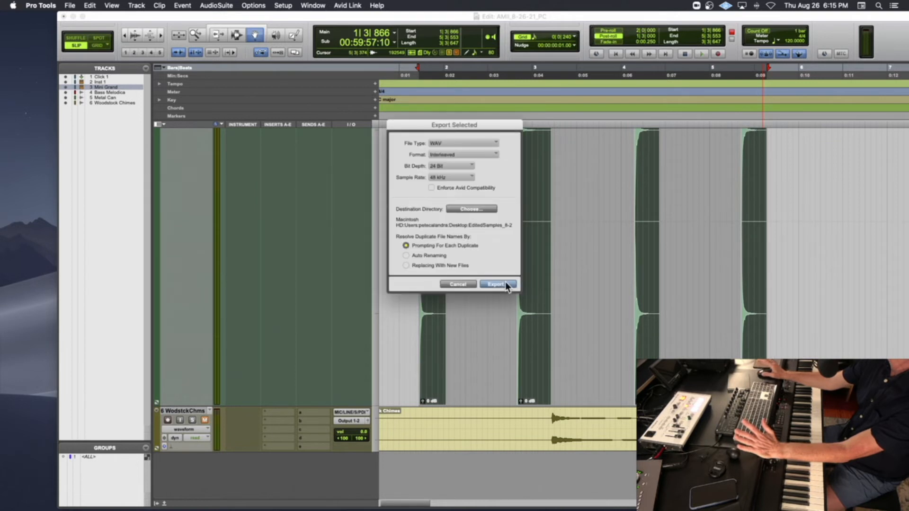
Switch to Finder, open the MetalCanSamples_8-26-21_PC folder inside EditedSamples_8-26-21_PC and delete Metal Can-06.wav.
{"action": "left_click_drag", "start_coordinate": [242, 22], "coordinate": [186, 250]}
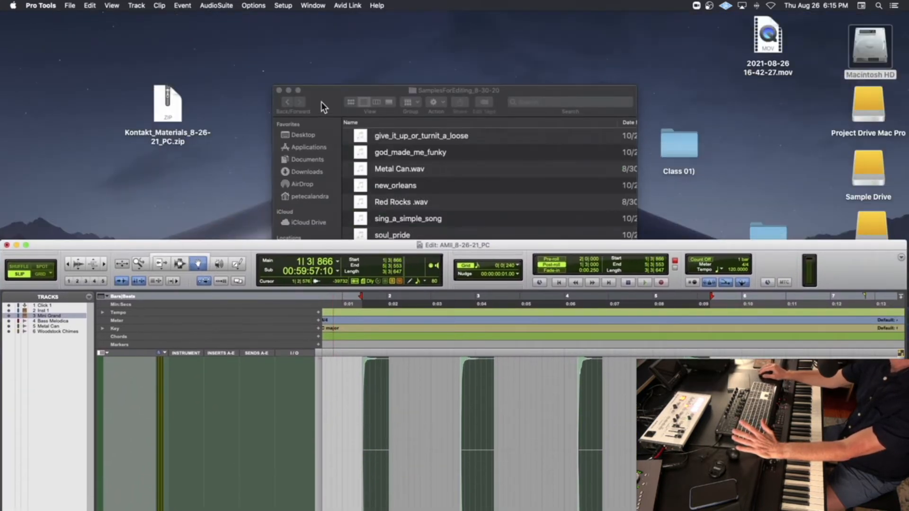
{"action": "double_click", "coordinate": [771, 231]}
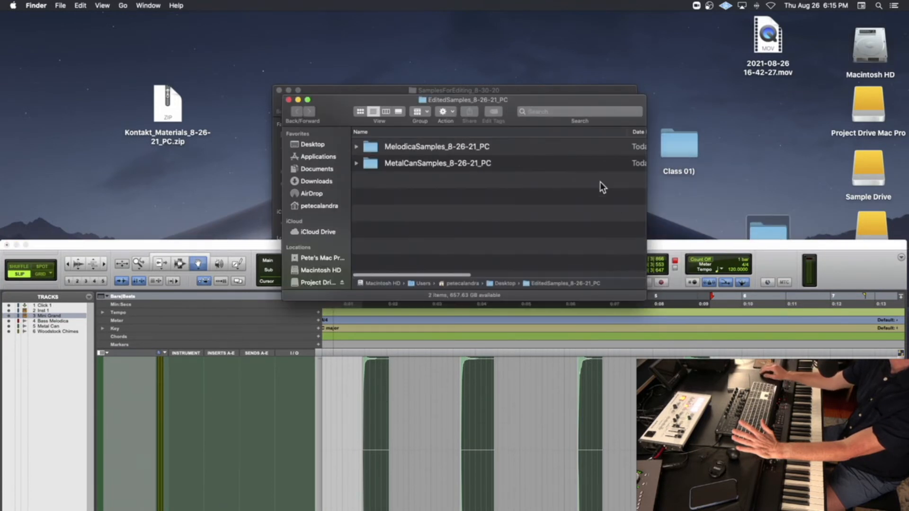
{"action": "double_click", "coordinate": [368, 160]}
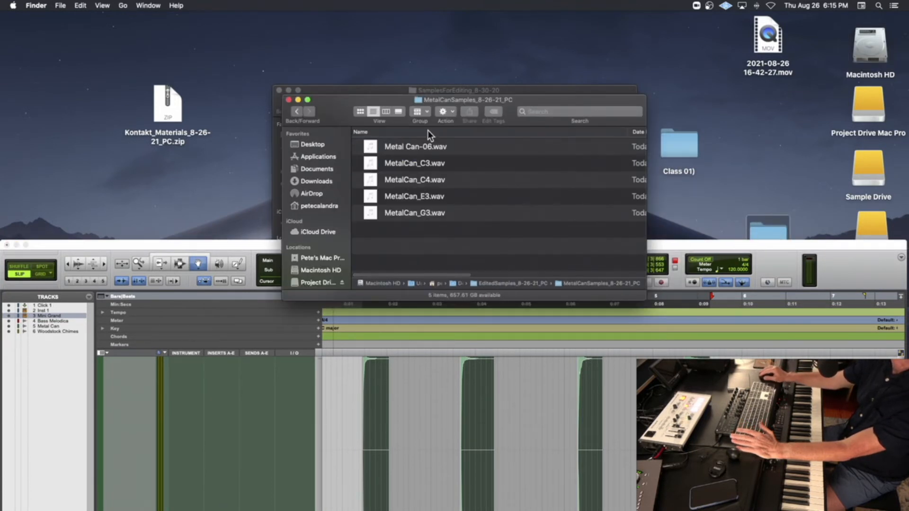
{"action": "left_click", "coordinate": [372, 147]}
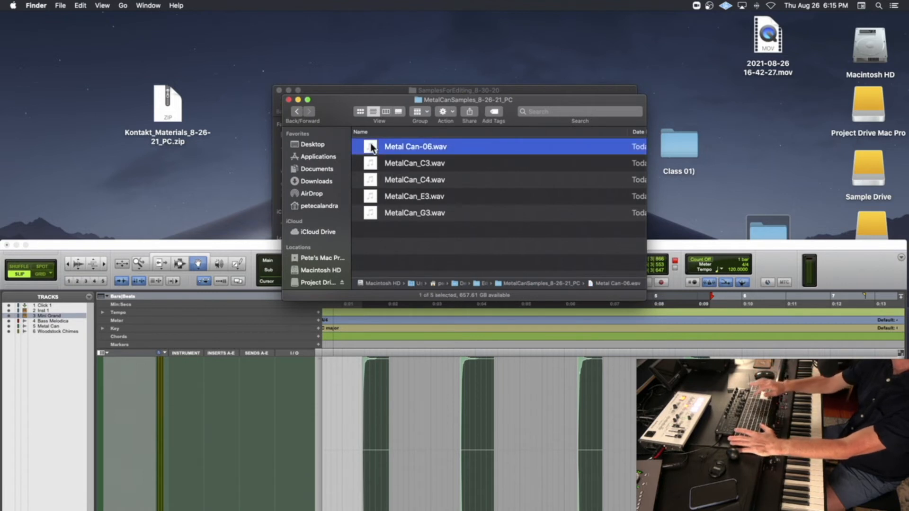
{"action": "key", "text": "super+BackSpace"}
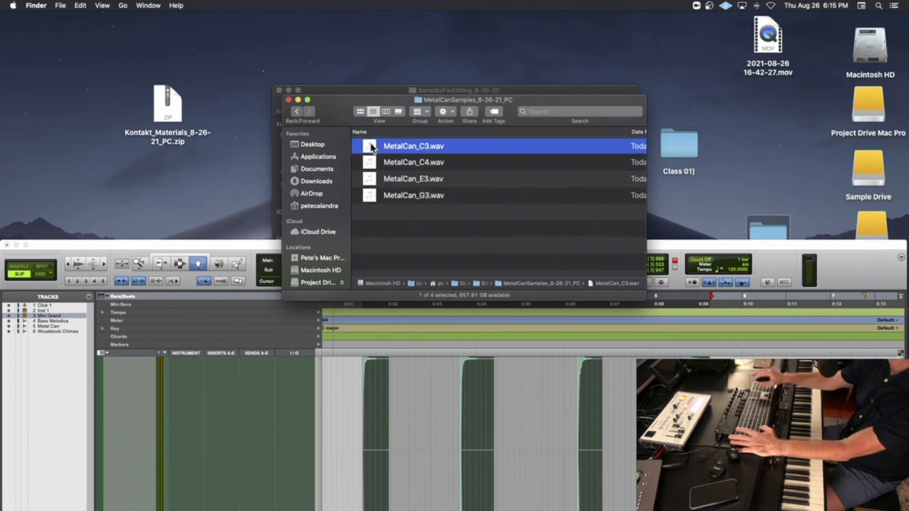
Preview the exported MetalCan samples C3, C4, E3 and G3 in the folder, and close the preview.
{"action": "key", "text": "space"}
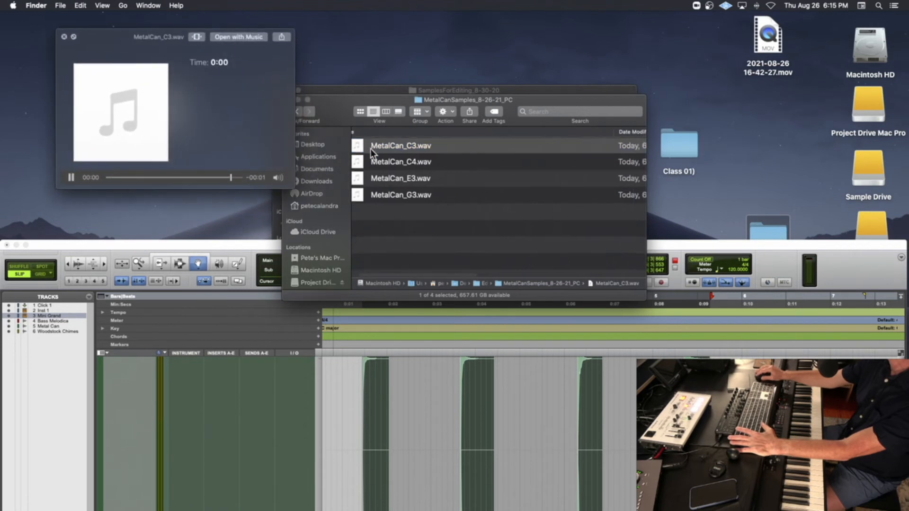
{"action": "left_click", "coordinate": [354, 163]}
{"action": "key", "text": "Down"}
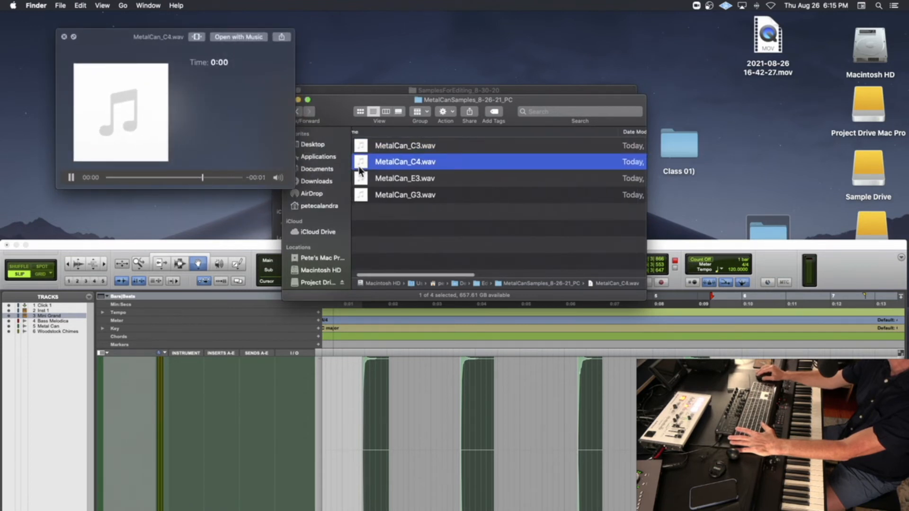
{"action": "left_click", "coordinate": [362, 178]}
{"action": "left_click", "coordinate": [361, 196]}
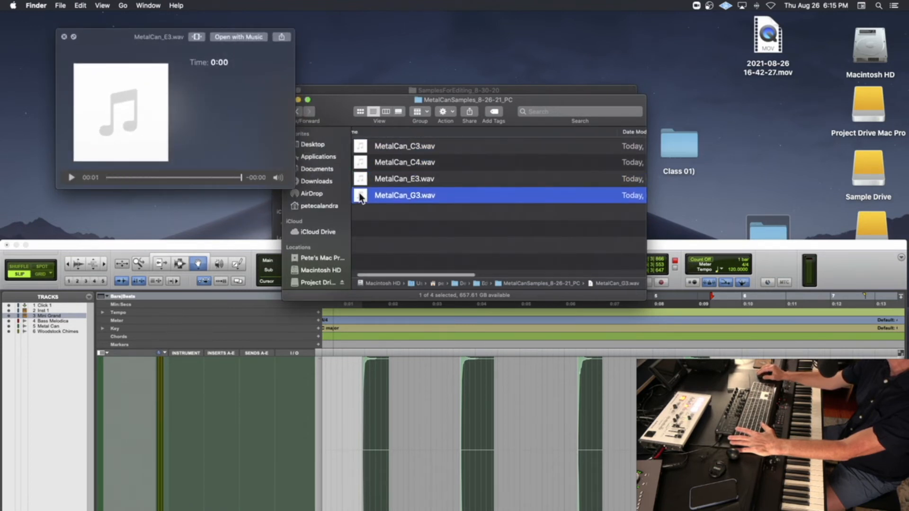
{"action": "key", "text": "space"}
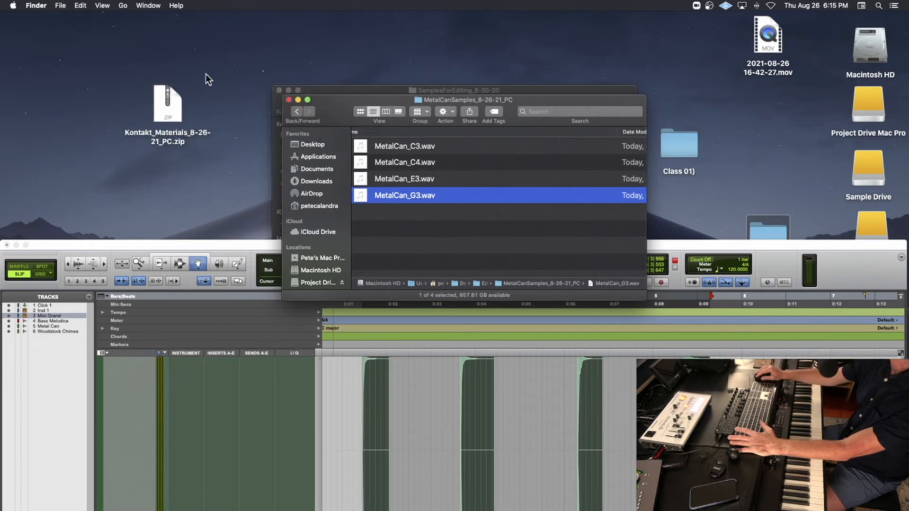
Close the MetalCanSamples_8-26-21_PC folder window and move the SamplesForEditing_8-30-20 window aside.
{"action": "left_click", "coordinate": [288, 101]}
{"action": "left_click_drag", "start_coordinate": [305, 88], "coordinate": [379, 40]}
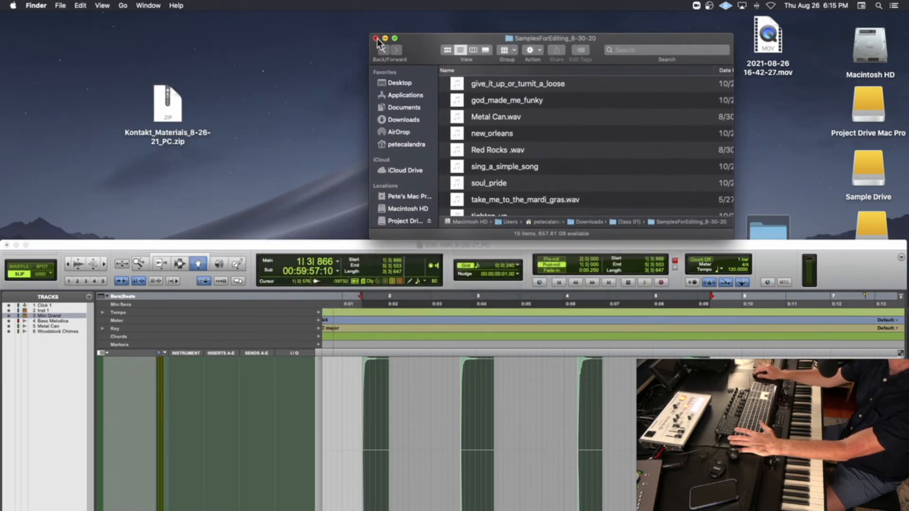
Close the SamplesForEditing_8-30-20 folder window and move the Pro Tools Edit window up over the desktop.
{"action": "left_click", "coordinate": [377, 38]}
{"action": "left_click_drag", "start_coordinate": [334, 245], "coordinate": [372, 58]}
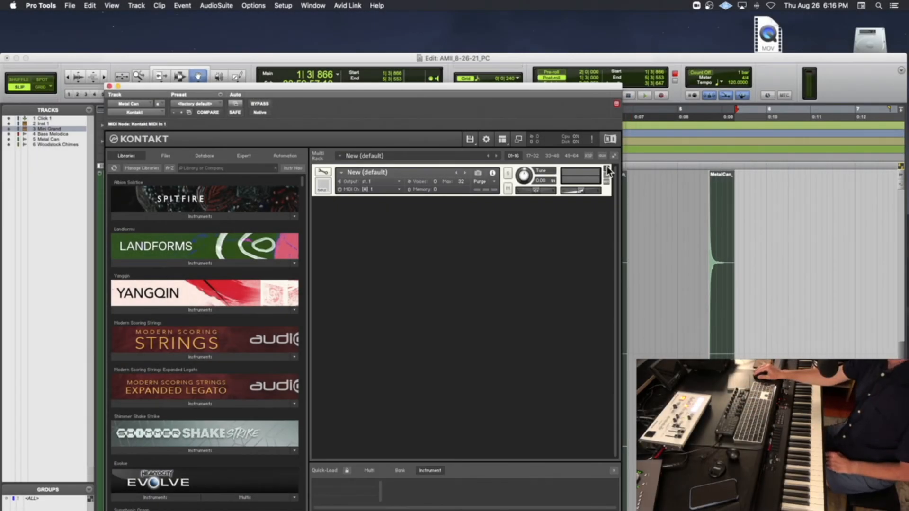
Replace the Kontakt instrument with a new default one and open its Mapping Editor.
{"action": "left_click", "coordinate": [607, 167]}
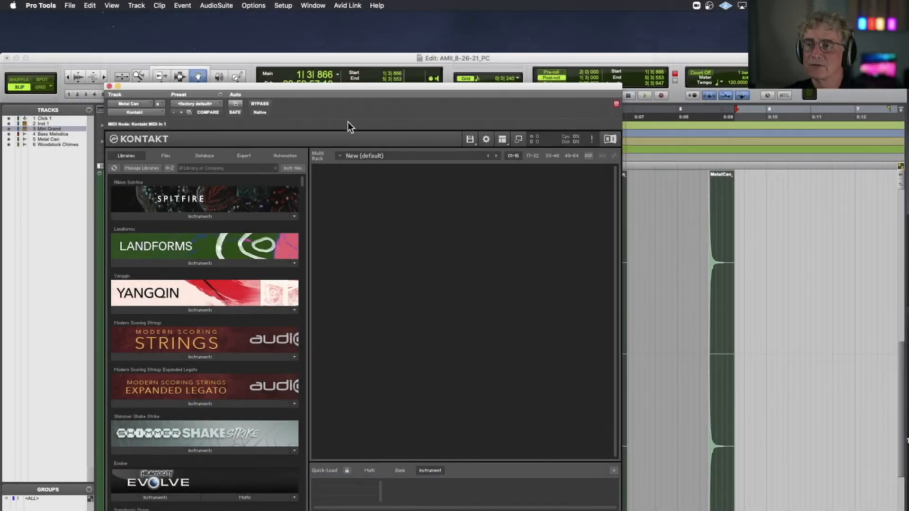
{"action": "double_click", "coordinate": [323, 173]}
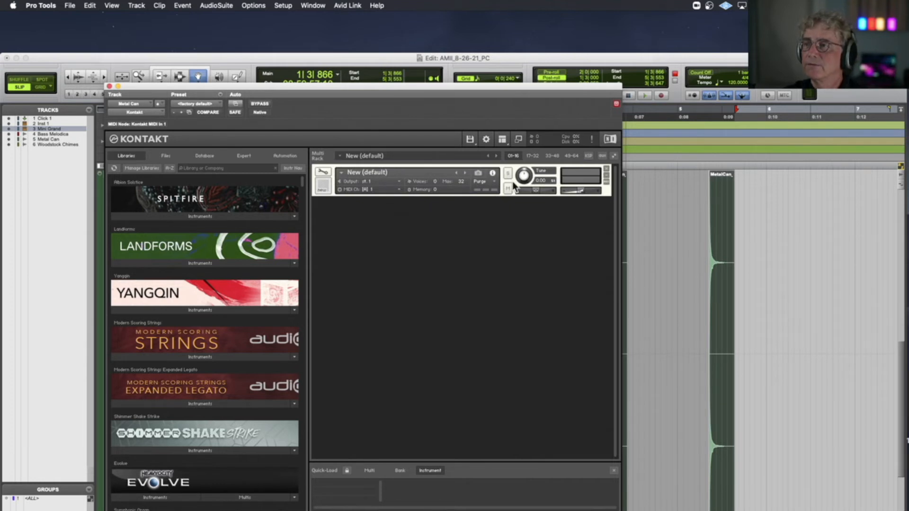
{"action": "left_click", "coordinate": [323, 173]}
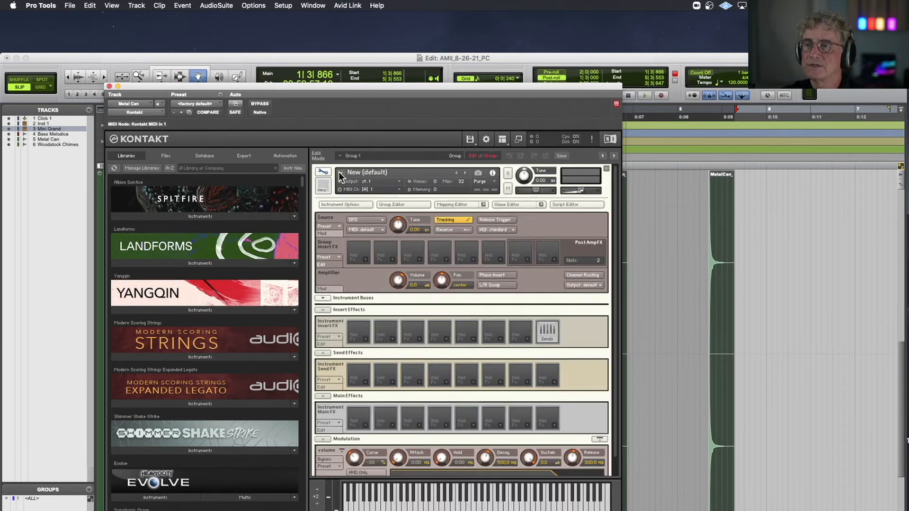
{"action": "left_click", "coordinate": [460, 205]}
Move the Edit window down, switch to Finder and open MetalCanSamples_8-26-21_PC inside EditedSamples_8-26-21_PC in a new window.
{"action": "left_click_drag", "start_coordinate": [647, 59], "coordinate": [636, 124]}
{"action": "left_click", "coordinate": [658, 81]}
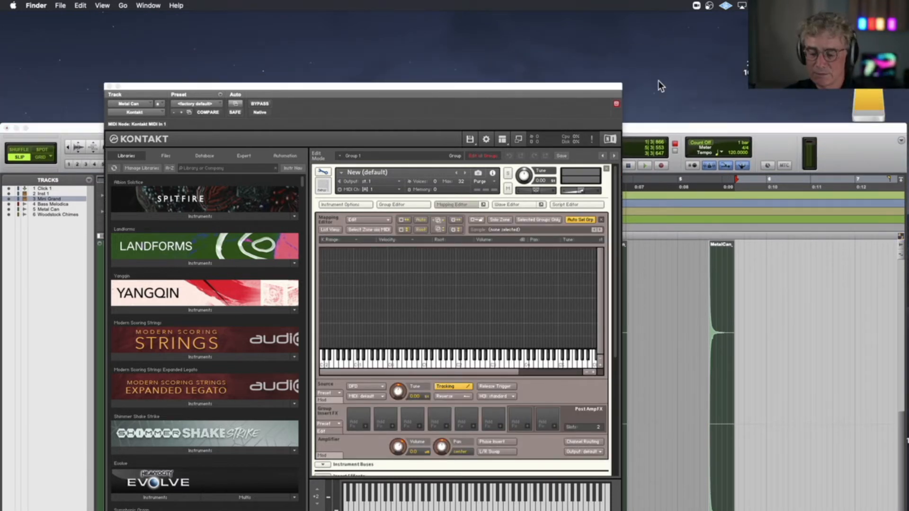
{"action": "key", "text": "super+n"}
{"action": "double_click", "coordinate": [476, 114]}
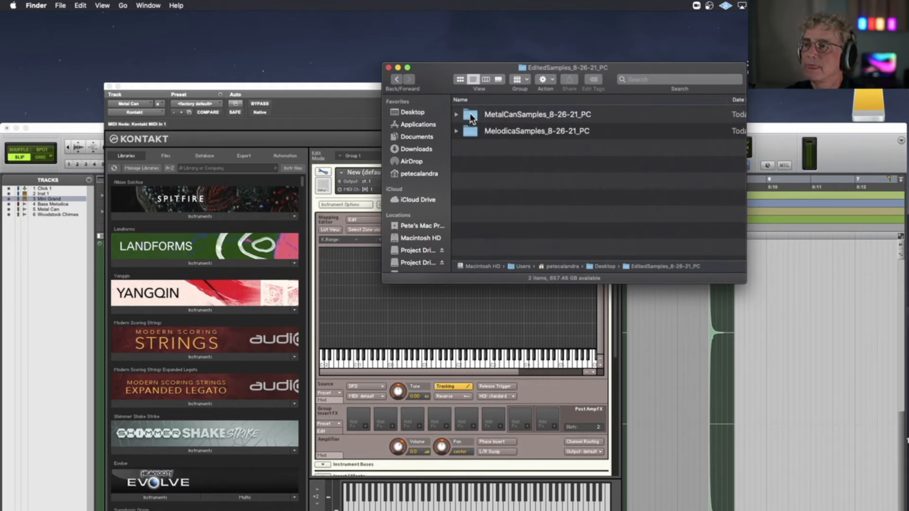
{"action": "double_click", "coordinate": [469, 114]}
Import all four MetalCan samples into Kontakt's mapping grid as adjacent zones, and close the folder window.
{"action": "left_click", "coordinate": [472, 114]}
{"action": "left_click", "coordinate": [465, 161], "text": "shift"}
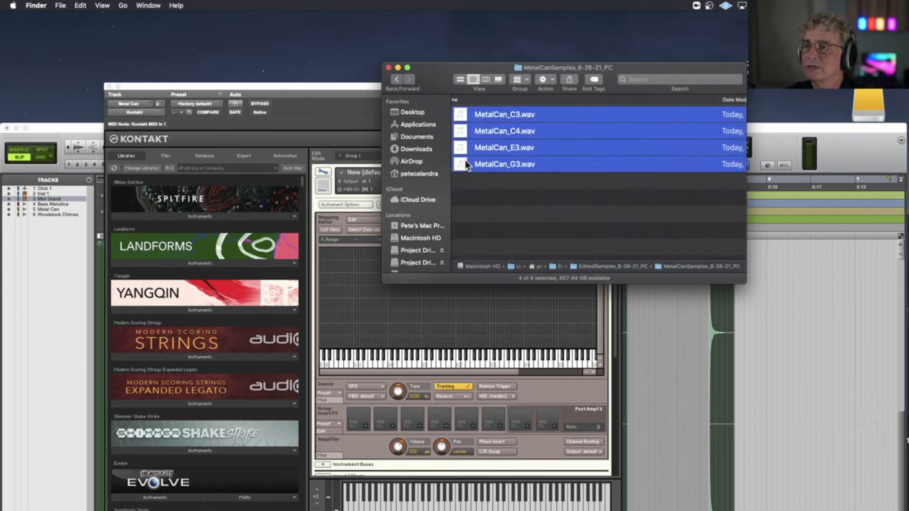
{"action": "left_click_drag", "start_coordinate": [463, 125], "coordinate": [411, 337]}
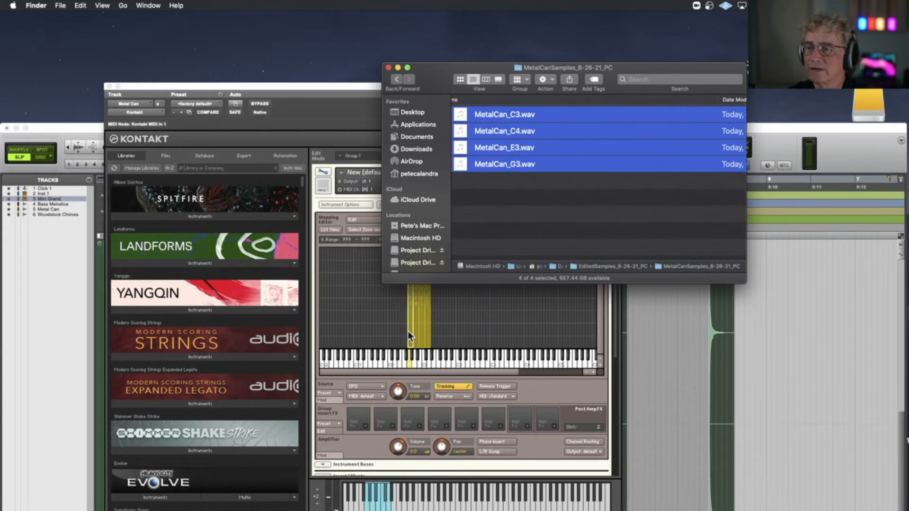
{"action": "left_click", "coordinate": [388, 68]}
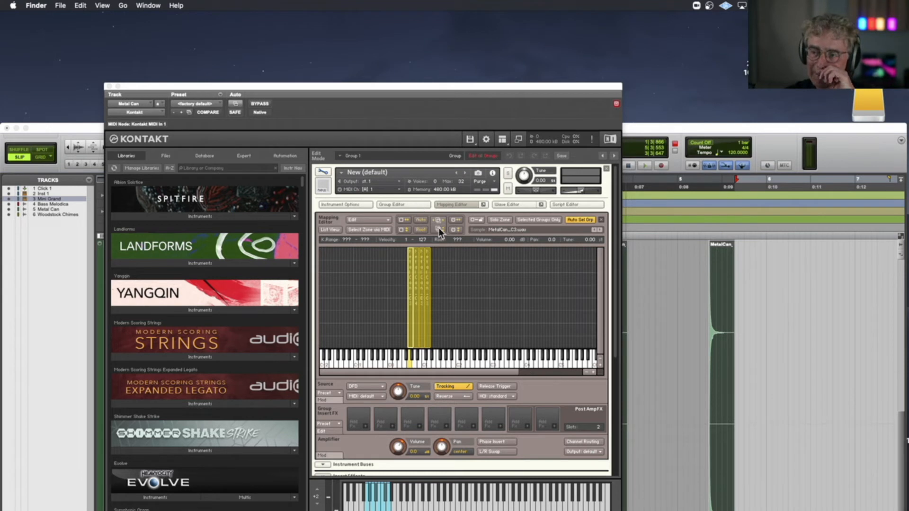
Move the MetalCan_C3 zone in the mapping grid so that its root key is C3.
{"action": "left_click", "coordinate": [593, 370]}
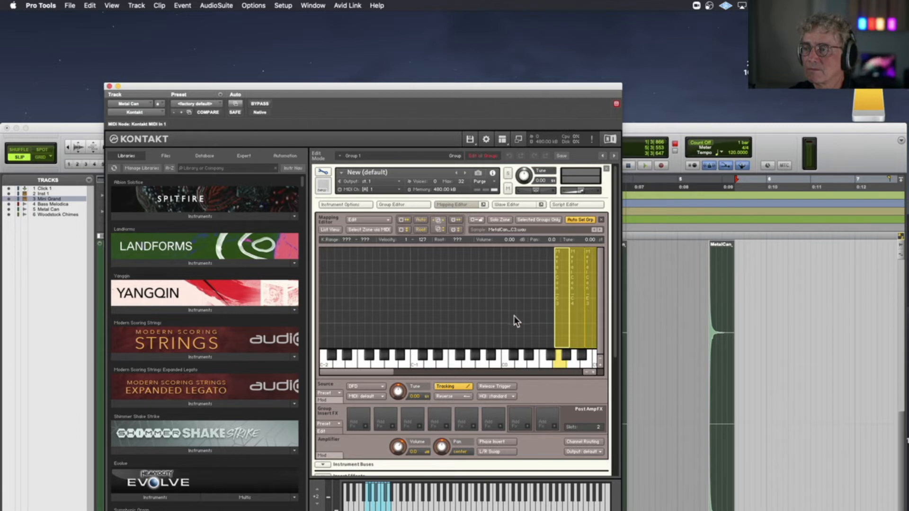
{"action": "left_click_drag", "start_coordinate": [386, 374], "coordinate": [421, 372]}
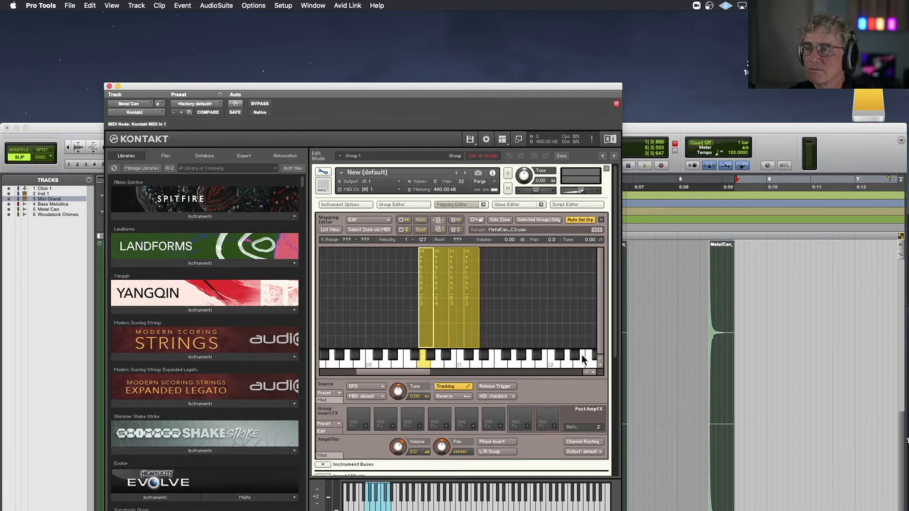
{"action": "left_click", "coordinate": [599, 366]}
{"action": "left_click", "coordinate": [600, 368]}
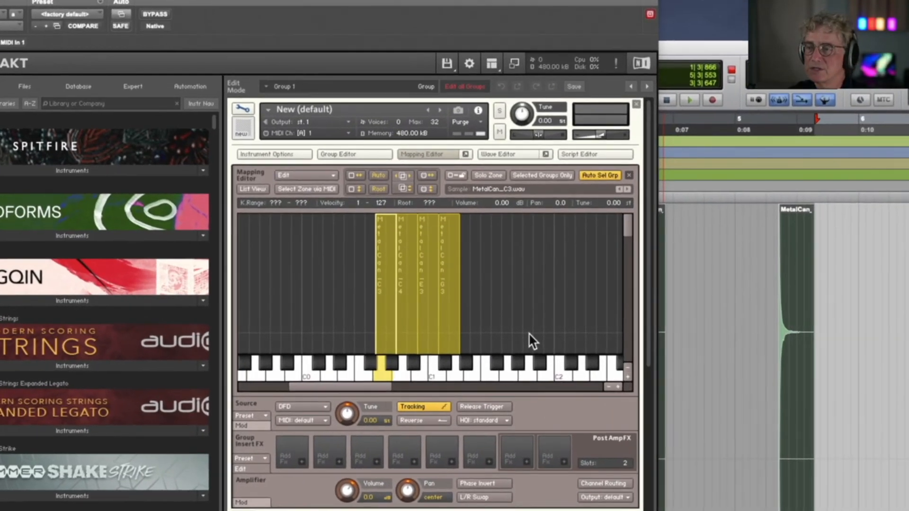
{"action": "left_click", "coordinate": [499, 272]}
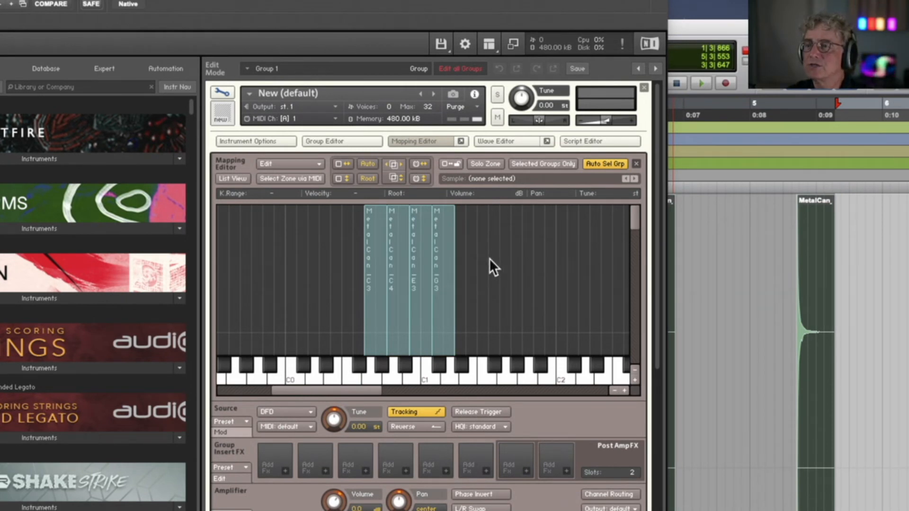
{"action": "scroll", "coordinate": [490, 259], "scroll_direction": "right", "scroll_amount": 2}
{"action": "scroll", "coordinate": [489, 257], "scroll_direction": "right", "scroll_amount": 8}
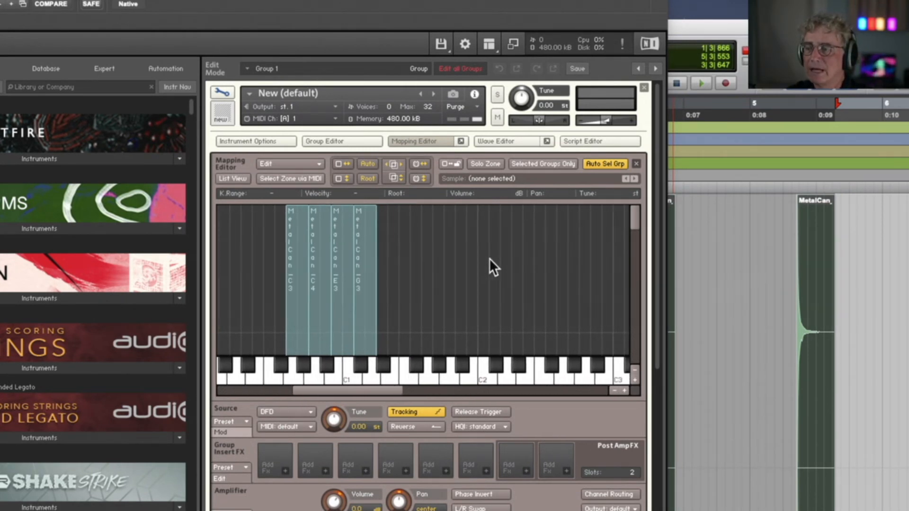
{"action": "left_click", "coordinate": [268, 262]}
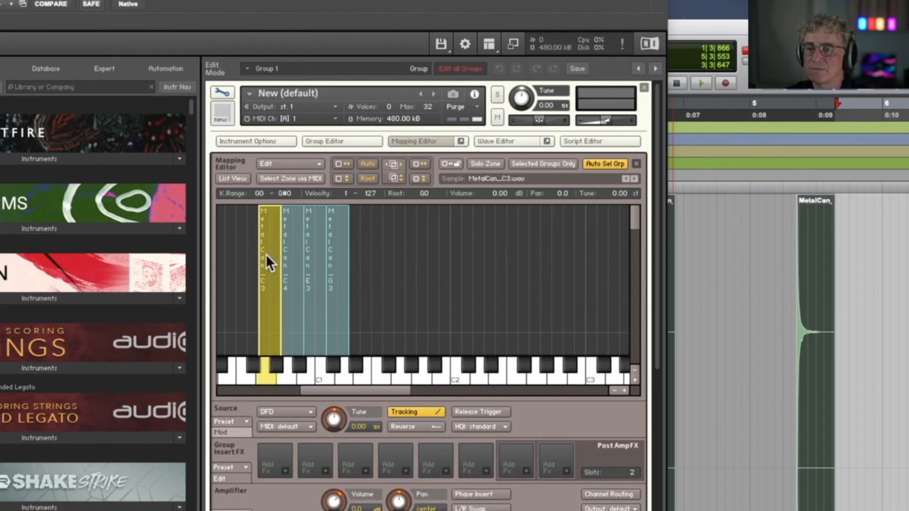
{"action": "left_click_drag", "start_coordinate": [265, 254], "coordinate": [485, 265]}
{"action": "left_click_drag", "start_coordinate": [552, 266], "coordinate": [595, 270]}
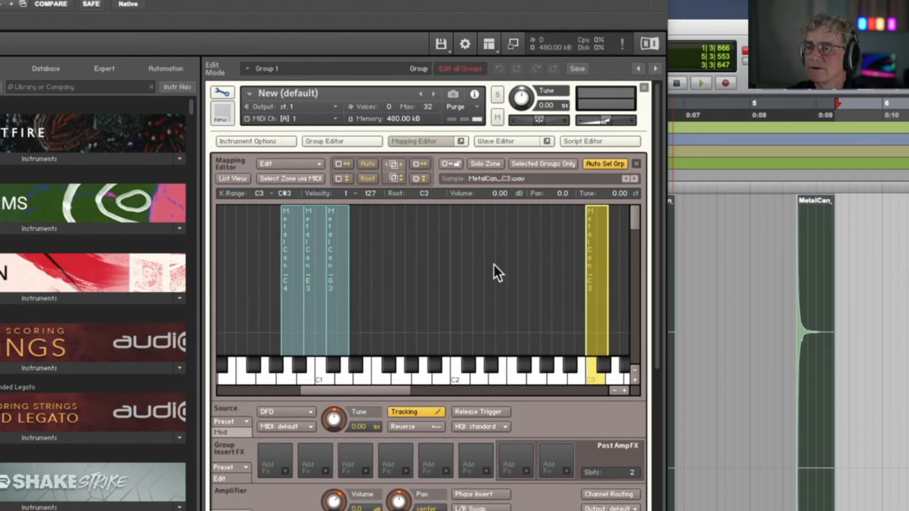
Move the MetalCan_E3, MetalCan_G3 and MetalCan_C4 zones to root keys E3, G3 and C4.
{"action": "left_click_drag", "start_coordinate": [306, 259], "coordinate": [541, 297]}
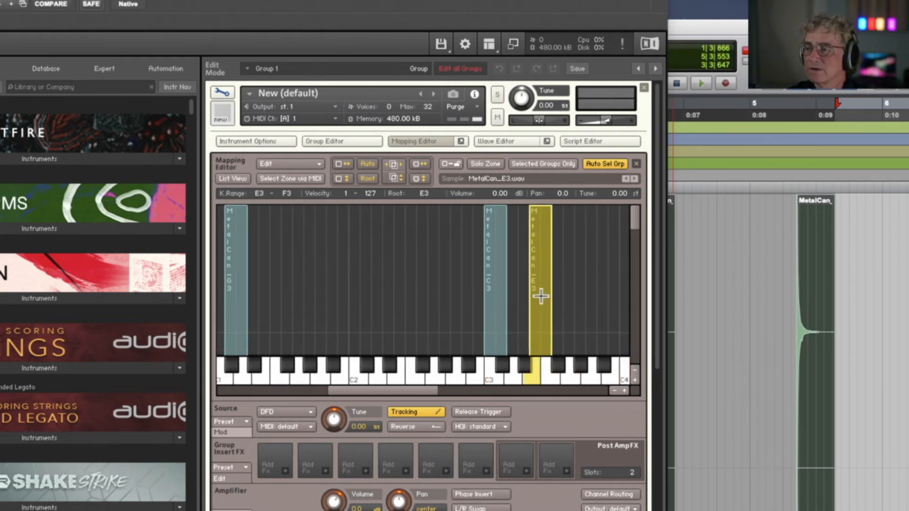
{"action": "left_click_drag", "start_coordinate": [225, 276], "coordinate": [573, 286]}
{"action": "scroll", "coordinate": [385, 300], "scroll_direction": "left", "scroll_amount": 5}
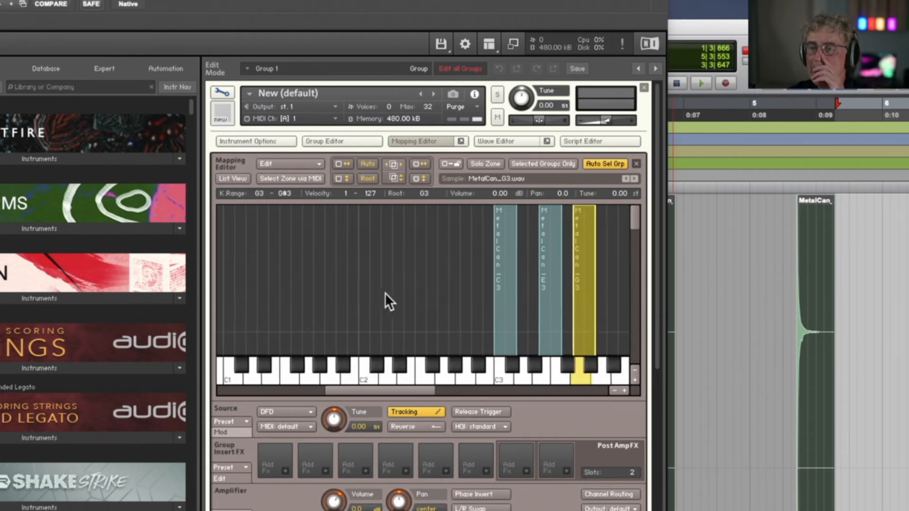
{"action": "left_click", "coordinate": [247, 272]}
{"action": "left_click_drag", "start_coordinate": [246, 272], "coordinate": [343, 282]}
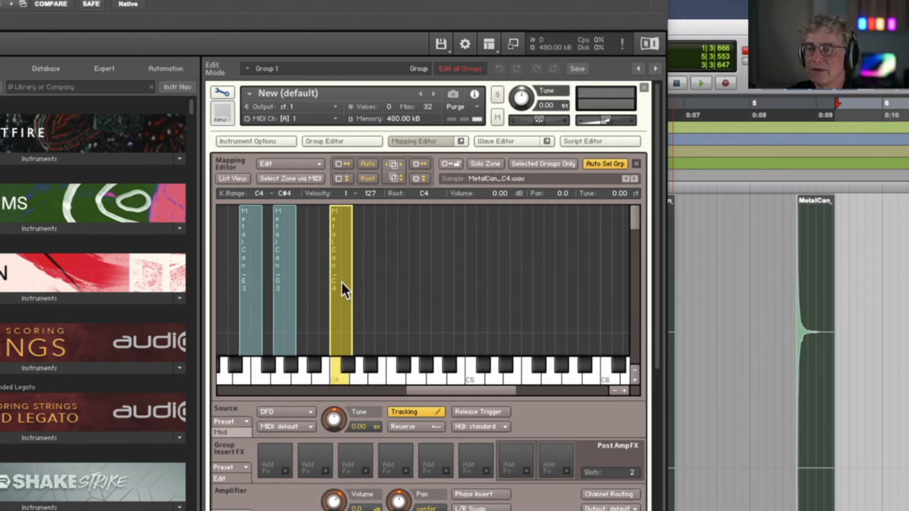
Try extending the MetalCan_C3 zone up to D#3 and the MetalCan_E3 zone down to D3.
{"action": "scroll", "coordinate": [326, 282], "scroll_direction": "left", "scroll_amount": 3}
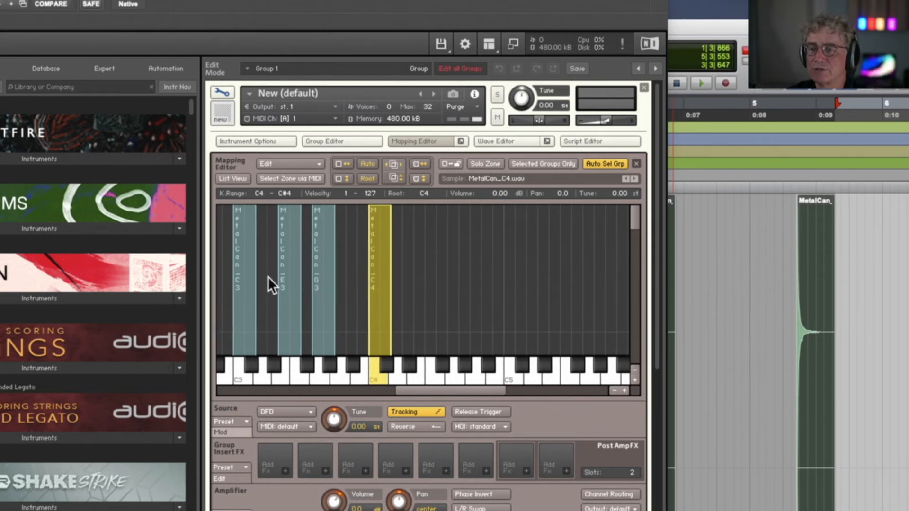
{"action": "left_click", "coordinate": [253, 260]}
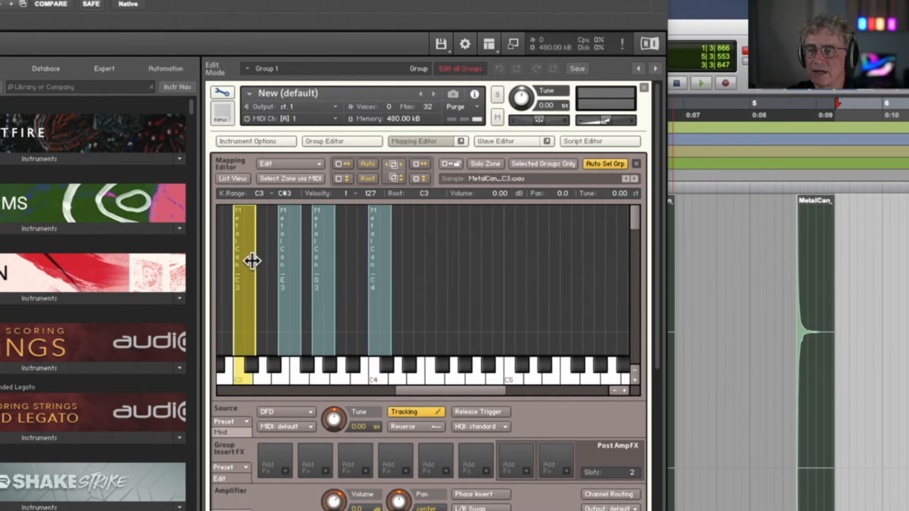
{"action": "left_click_drag", "start_coordinate": [253, 261], "coordinate": [279, 262]}
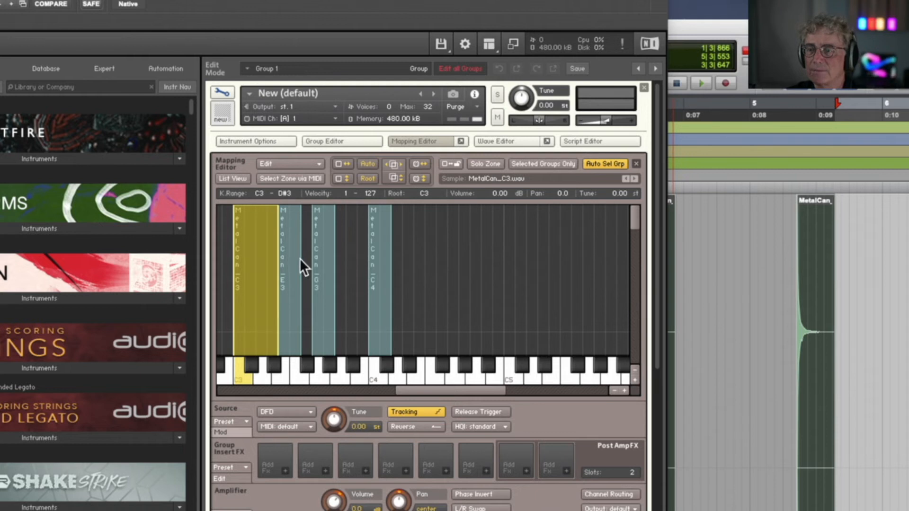
{"action": "left_click", "coordinate": [300, 258]}
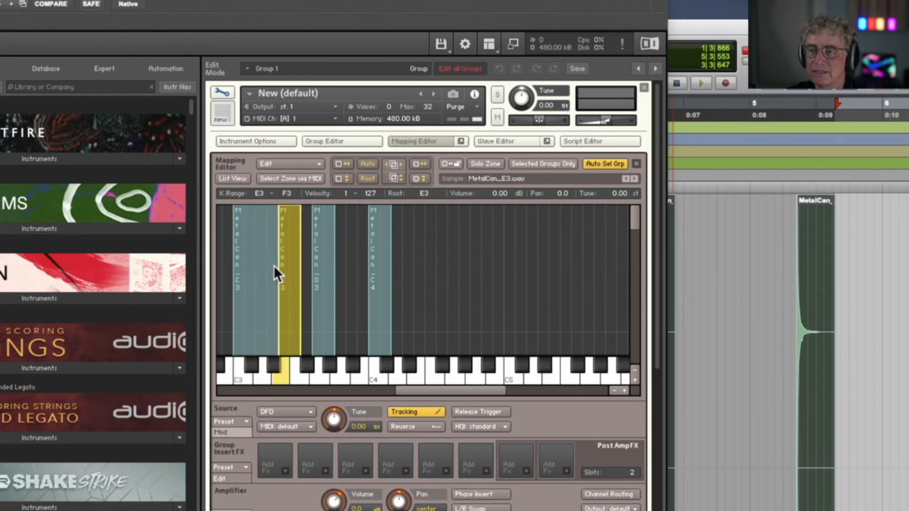
{"action": "left_click_drag", "start_coordinate": [277, 268], "coordinate": [246, 269]}
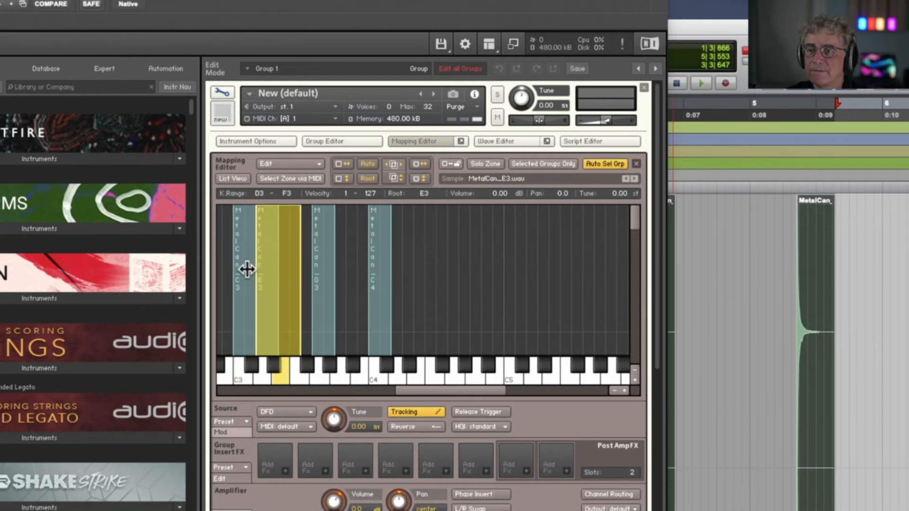
Shrink the MetalCan_C3 and MetalCan_E3 zones so each covers only its root key, C3 and E3.
{"action": "left_click_drag", "start_coordinate": [255, 266], "coordinate": [296, 268]}
{"action": "left_click", "coordinate": [277, 265]}
{"action": "left_click", "coordinate": [275, 261]}
{"action": "left_click_drag", "start_coordinate": [274, 260], "coordinate": [240, 266]}
{"action": "left_click", "coordinate": [299, 265]}
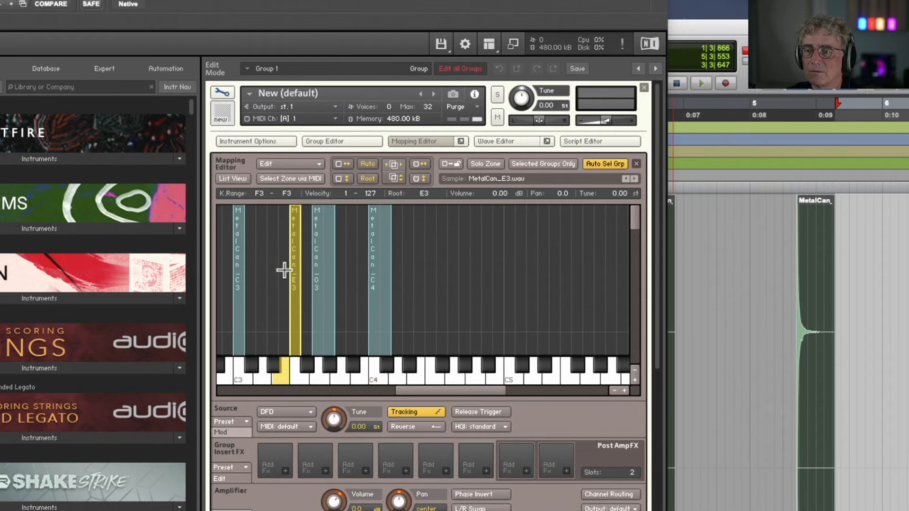
{"action": "left_click_drag", "start_coordinate": [285, 270], "coordinate": [281, 268]}
Narrow the MetalCan_G3 zone to the single key G3 and the MetalCan_C4 zone to C4.
{"action": "left_click", "coordinate": [326, 268]}
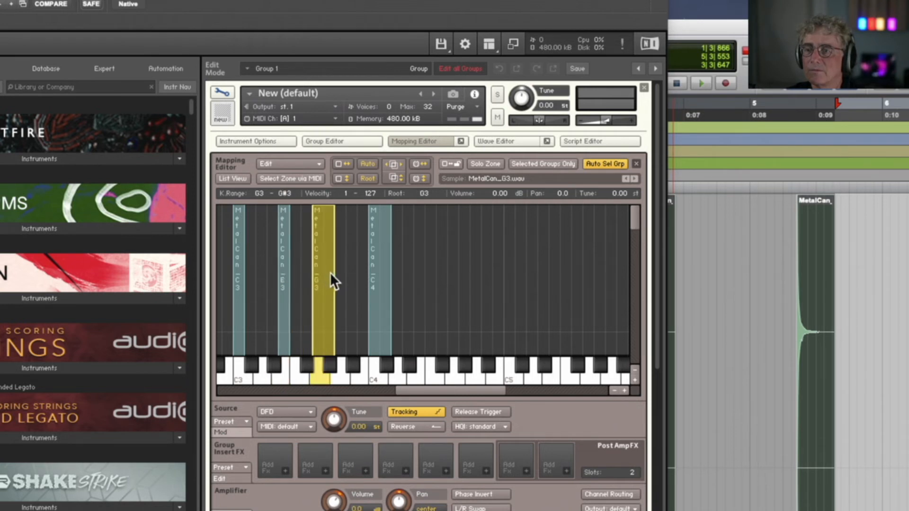
{"action": "left_click_drag", "start_coordinate": [331, 274], "coordinate": [316, 274]}
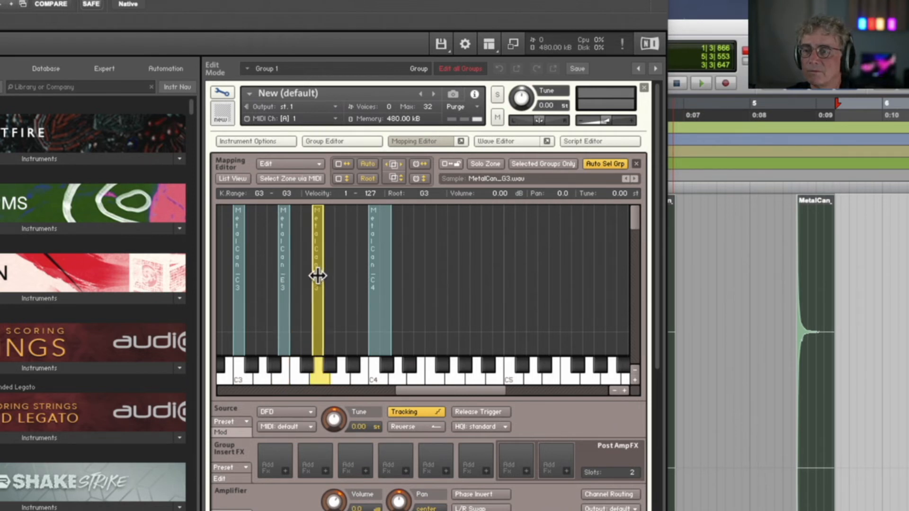
{"action": "left_click", "coordinate": [391, 275]}
{"action": "left_click_drag", "start_coordinate": [390, 275], "coordinate": [378, 275]}
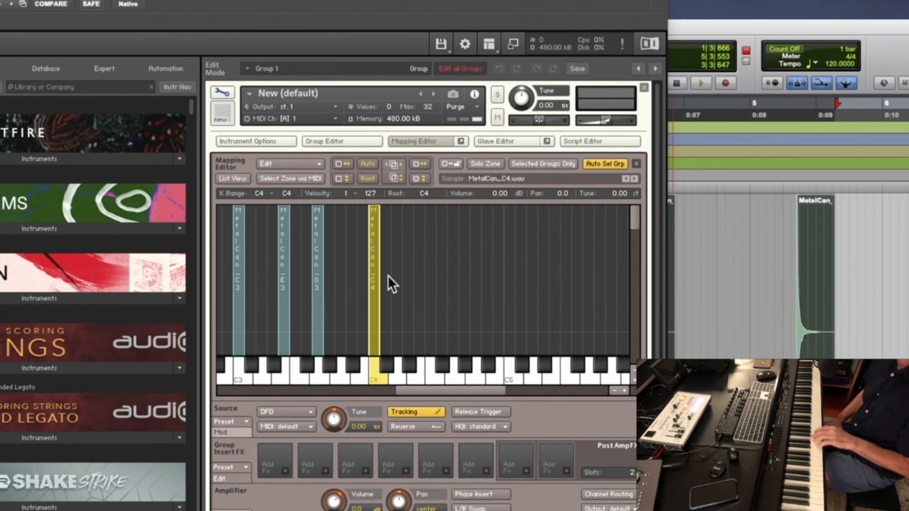
Move the Kontakt window aside to uncover the track controls in the Edit window.
{"action": "scroll", "coordinate": [427, 251], "scroll_direction": "right", "scroll_amount": 1}
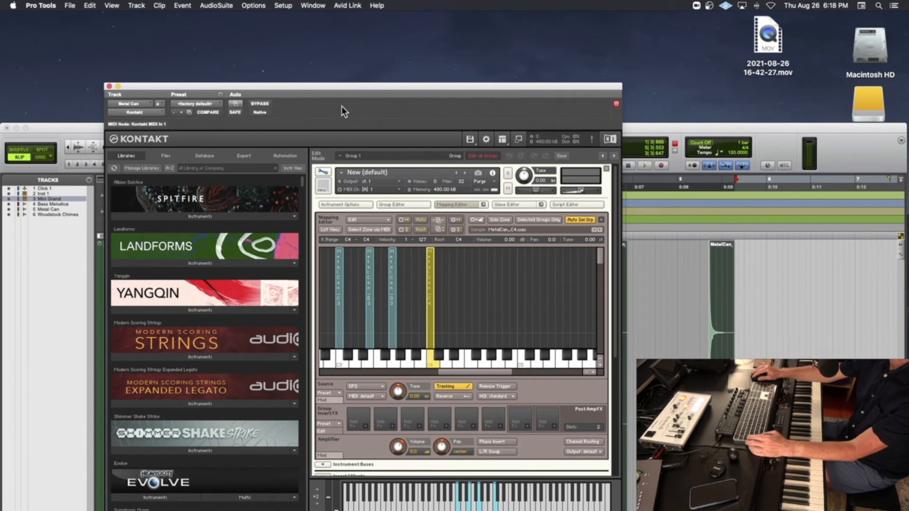
{"action": "left_click_drag", "start_coordinate": [335, 87], "coordinate": [338, 88]}
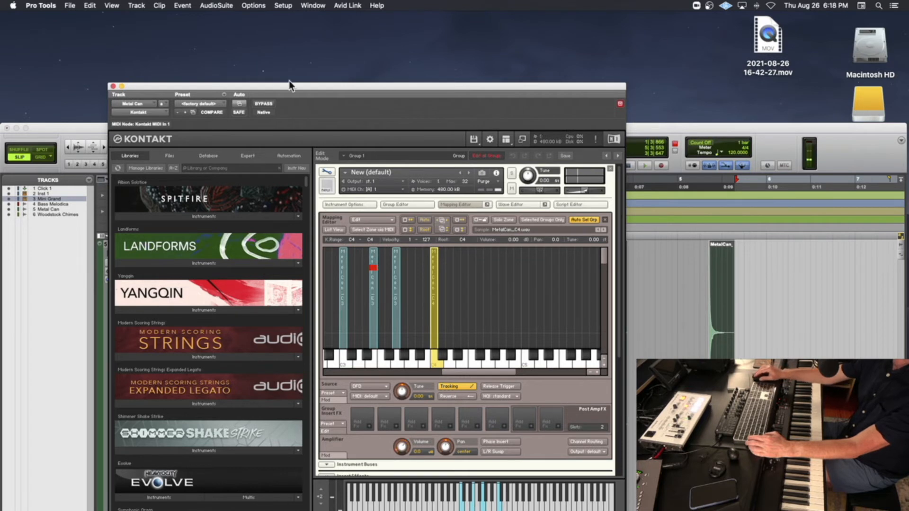
{"action": "left_click_drag", "start_coordinate": [286, 86], "coordinate": [496, 83]}
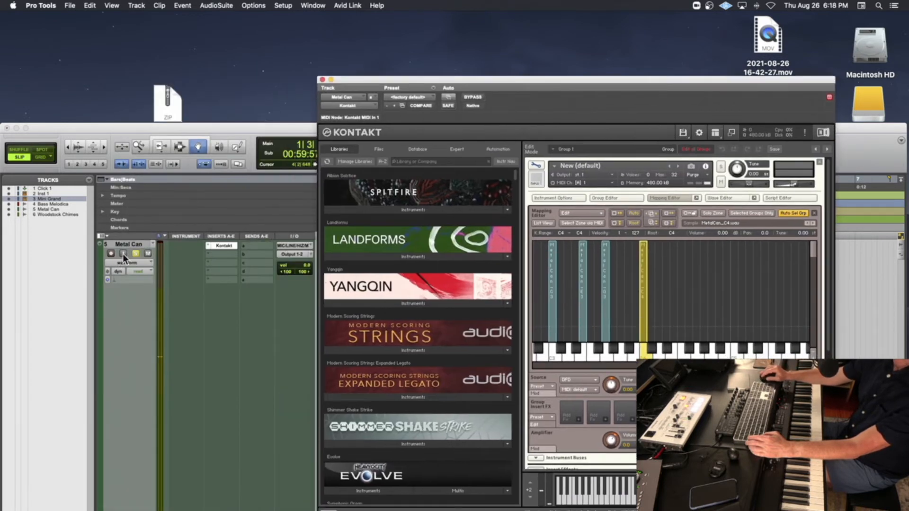
Disarm recording on the Inst 1 track and return to the Metal Can track.
{"action": "scroll", "coordinate": [132, 255], "scroll_direction": "up", "scroll_amount": 4}
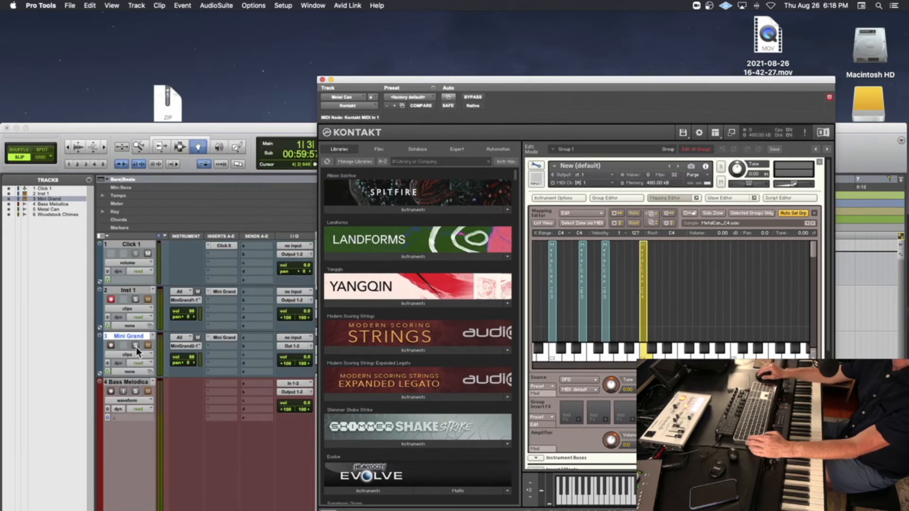
{"action": "scroll", "coordinate": [134, 346], "scroll_direction": "down", "scroll_amount": 6}
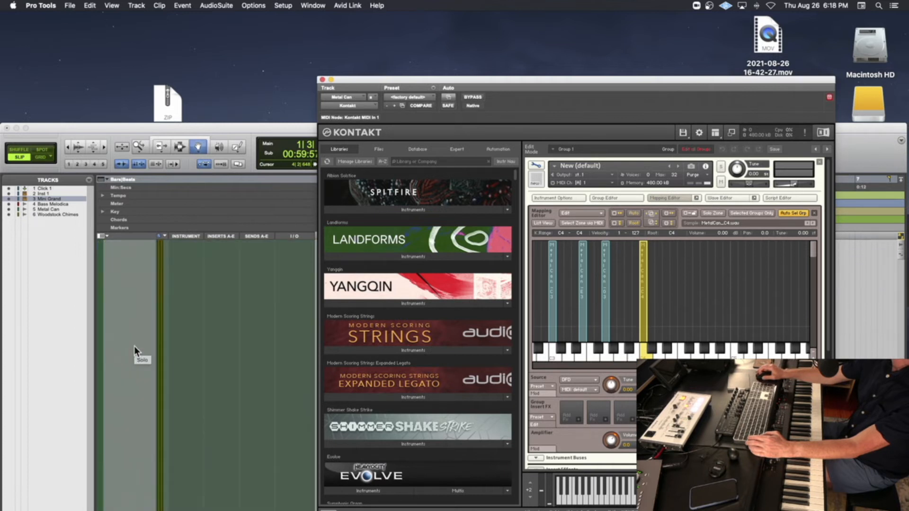
{"action": "scroll", "coordinate": [134, 346], "scroll_direction": "up", "scroll_amount": 6}
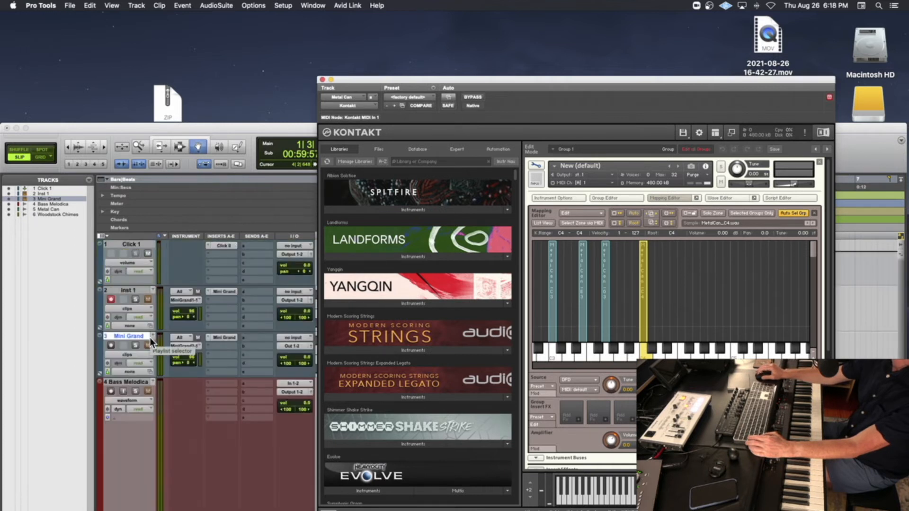
{"action": "left_click", "coordinate": [112, 297]}
{"action": "scroll", "coordinate": [135, 308], "scroll_direction": "down", "scroll_amount": 6}
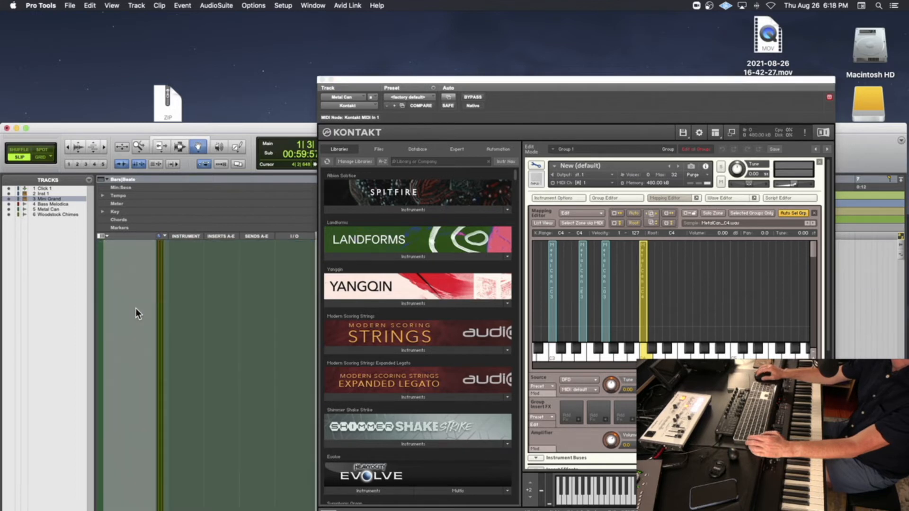
Reposition the Edit window and the Kontakt window so the whole Mapping Editor and the on-screen keyboard are accessible.
{"action": "left_click_drag", "start_coordinate": [216, 128], "coordinate": [234, 49]}
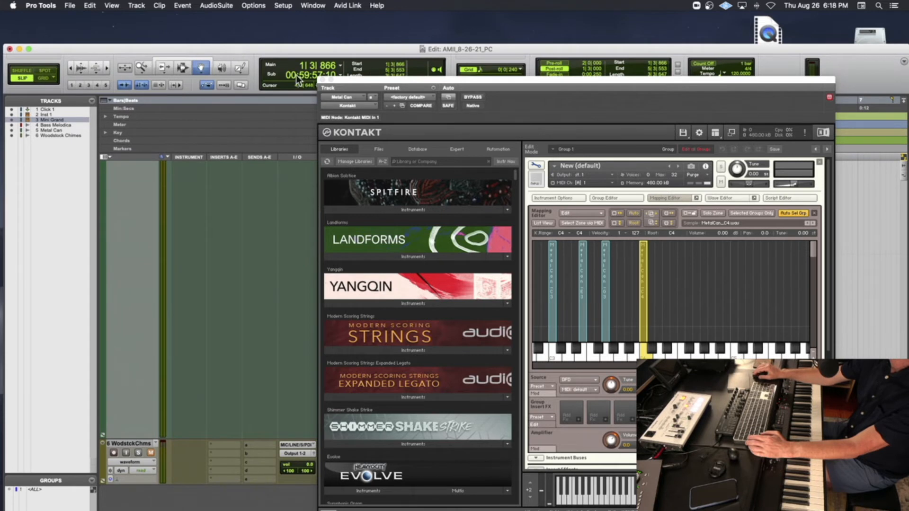
{"action": "left_click_drag", "start_coordinate": [365, 78], "coordinate": [112, 59]}
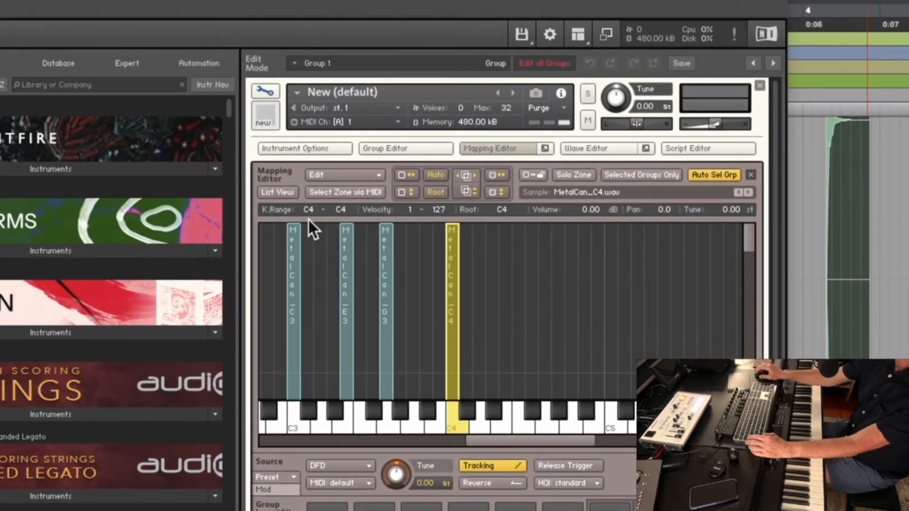
{"action": "scroll", "coordinate": [358, 248], "scroll_direction": "down", "scroll_amount": 1}
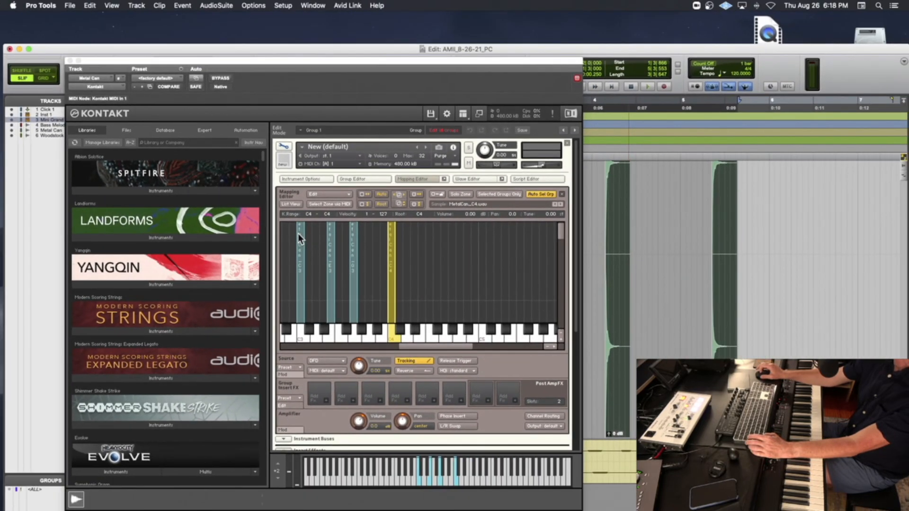
Audition the single-key MetalCan zones on Kontakt's on-screen keyboard.
{"action": "left_click", "coordinate": [416, 480]}
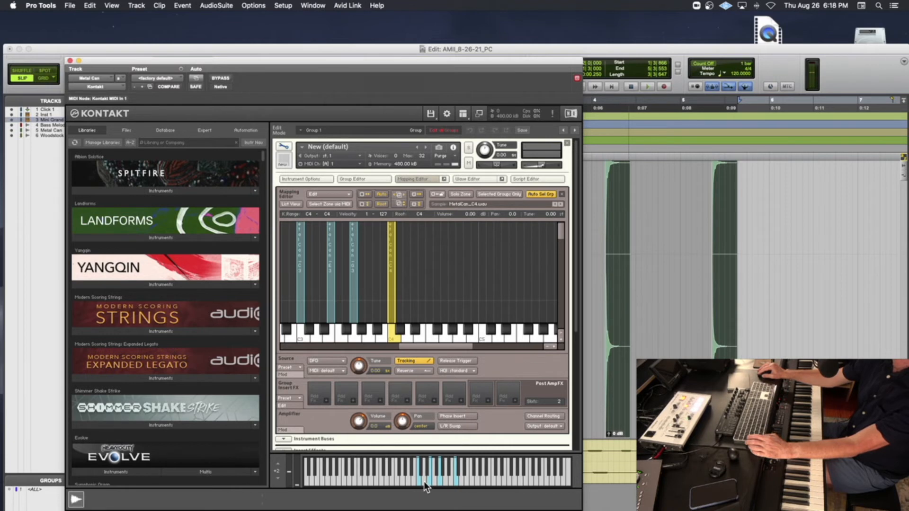
{"action": "left_click", "coordinate": [430, 480]}
{"action": "left_click", "coordinate": [453, 479]}
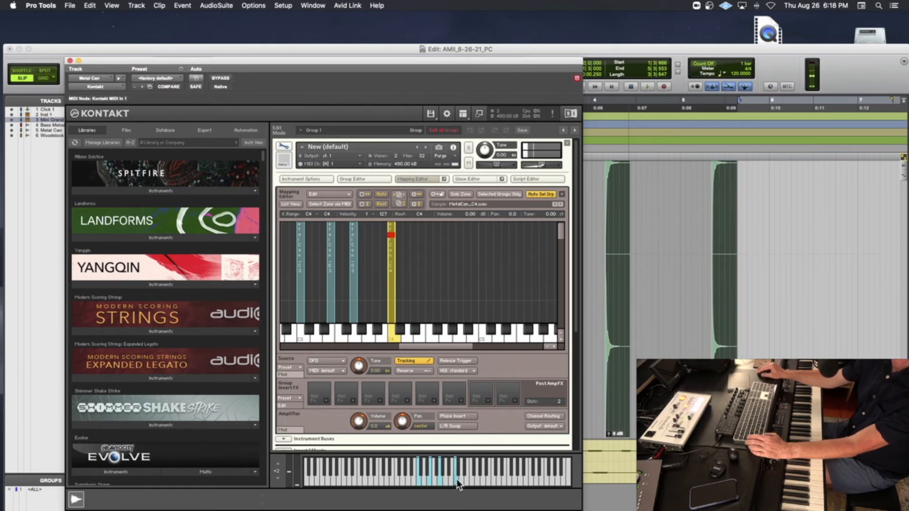
Stretch the MetalCan_C3 zone up to D#3, MetalCan_E3 and MetalCan_G3 up to their next zones, and MetalCan_C4 up to E4.
{"action": "left_click", "coordinate": [299, 274]}
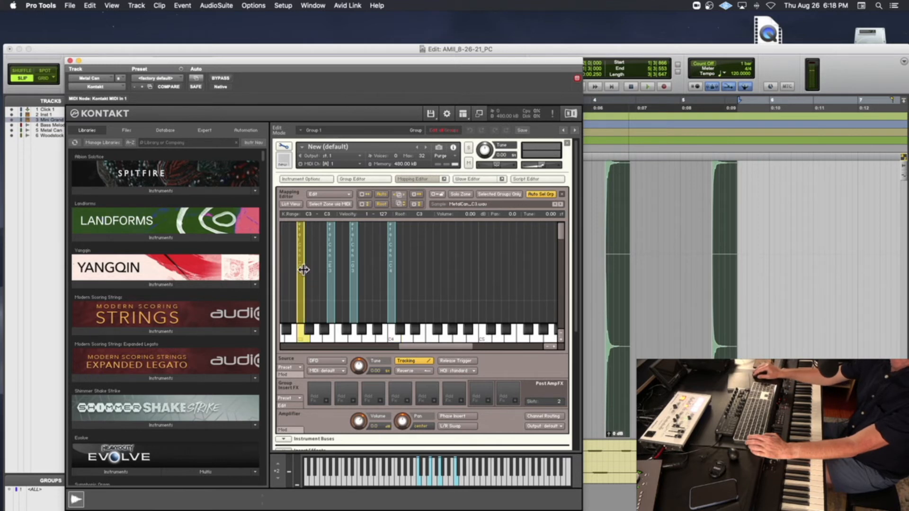
{"action": "left_click_drag", "start_coordinate": [303, 269], "coordinate": [327, 270]}
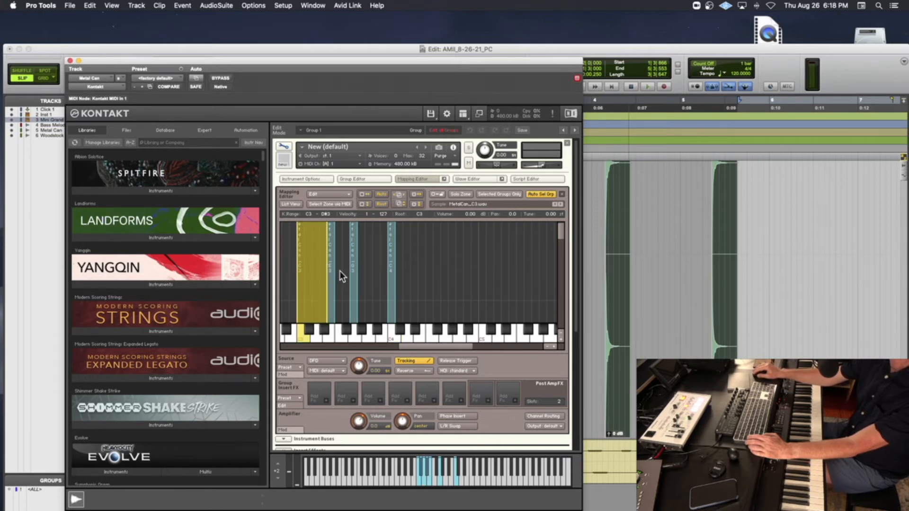
{"action": "left_click", "coordinate": [336, 268]}
{"action": "left_click", "coordinate": [333, 270]}
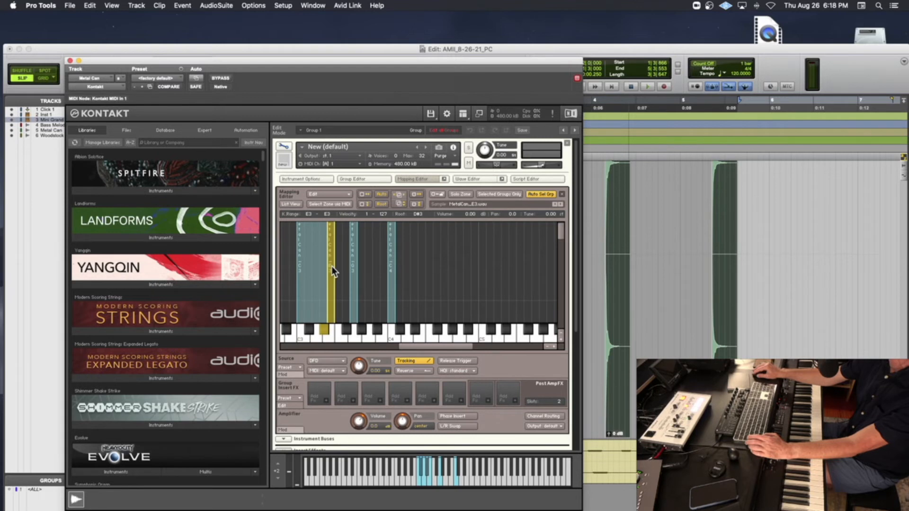
{"action": "left_click_drag", "start_coordinate": [333, 269], "coordinate": [426, 266]}
{"action": "left_click", "coordinate": [352, 268]}
{"action": "left_click", "coordinate": [393, 270]}
Audition the stretched MetalCan zones by playing neighbouring white and black keys on the on-screen keyboard from C3 upward.
{"action": "left_click", "coordinate": [418, 480]}
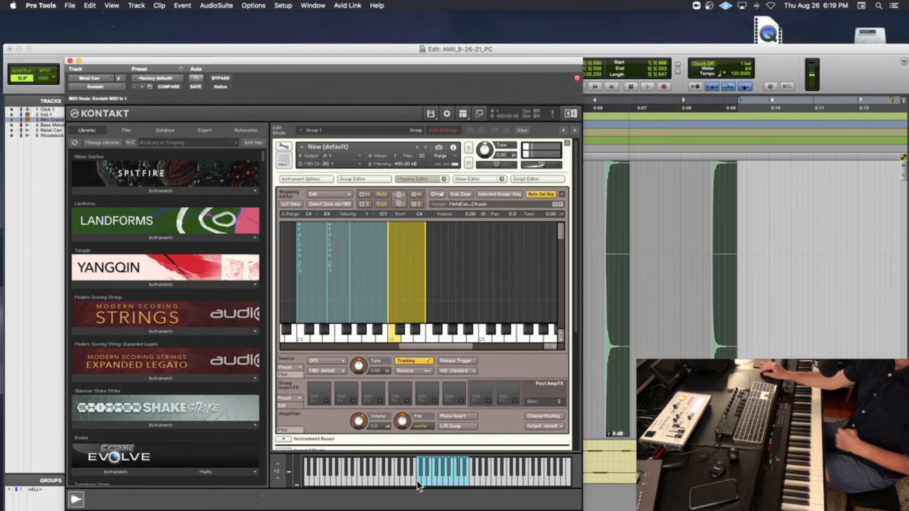
{"action": "left_click", "coordinate": [423, 472]}
{"action": "left_click", "coordinate": [422, 472]}
{"action": "left_click", "coordinate": [428, 471]}
{"action": "left_click", "coordinate": [428, 476]}
{"action": "left_click", "coordinate": [428, 476]}
{"action": "left_click", "coordinate": [417, 478]}
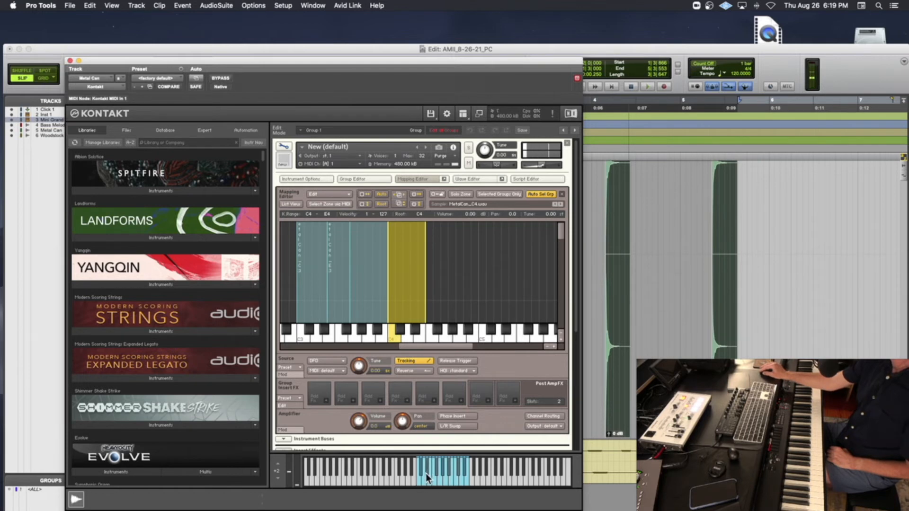
{"action": "left_click", "coordinate": [439, 475]}
{"action": "left_click", "coordinate": [445, 475]}
{"action": "left_click", "coordinate": [451, 473]}
Close the Kontakt window and bring the Metal Can clips into view in a repositioned Edit window.
{"action": "left_click", "coordinate": [70, 61]}
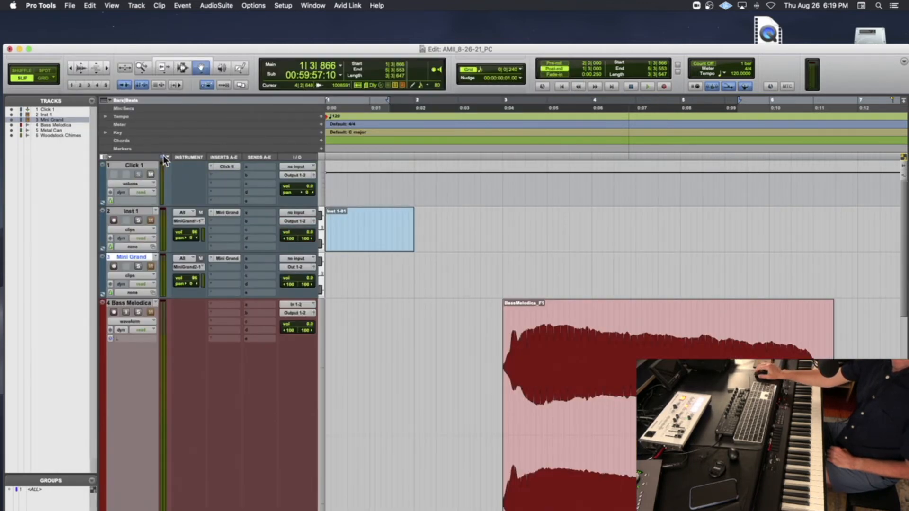
{"action": "mouse_move", "coordinate": [396, 49]}
{"action": "left_mouse_down"}
{"action": "mouse_move", "coordinate": [394, 381]}
{"action": "mouse_move", "coordinate": [393, 60]}
{"action": "left_mouse_up"}
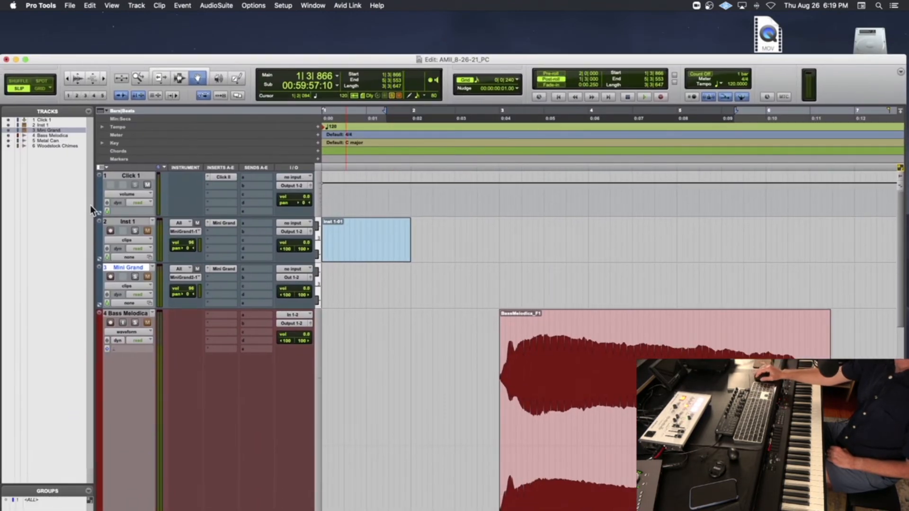
{"action": "scroll", "coordinate": [185, 216], "scroll_direction": "down", "scroll_amount": 10}
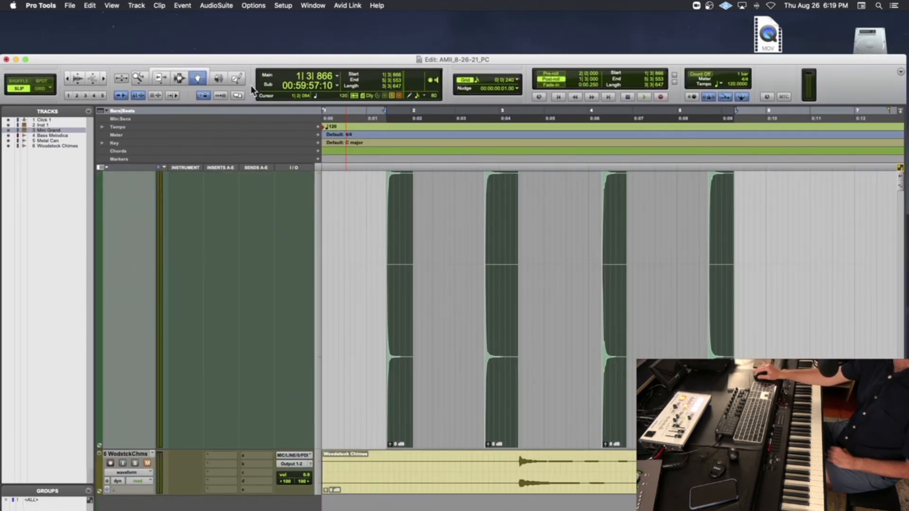
{"action": "left_click_drag", "start_coordinate": [255, 61], "coordinate": [266, 44]}
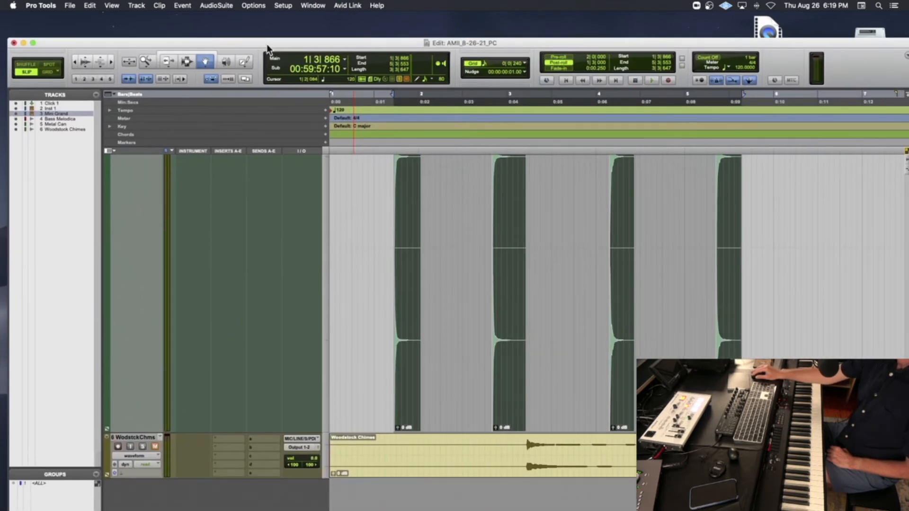
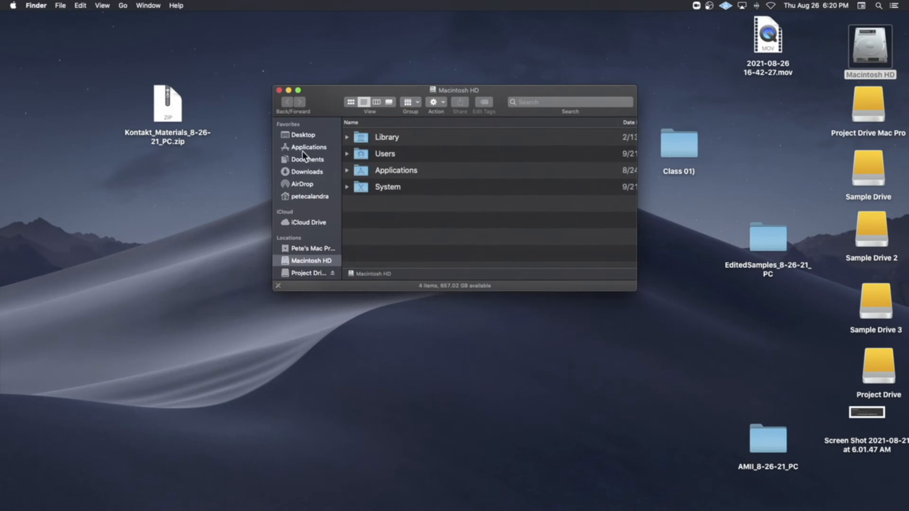
Open the SamplesForEditing_8-30-20 folder inside Class 01) in the Downloads folder.
{"action": "left_click", "coordinate": [307, 172]}
{"action": "left_click", "coordinate": [384, 133]}
{"action": "double_click", "coordinate": [385, 133]}
{"action": "double_click", "coordinate": [447, 138]}
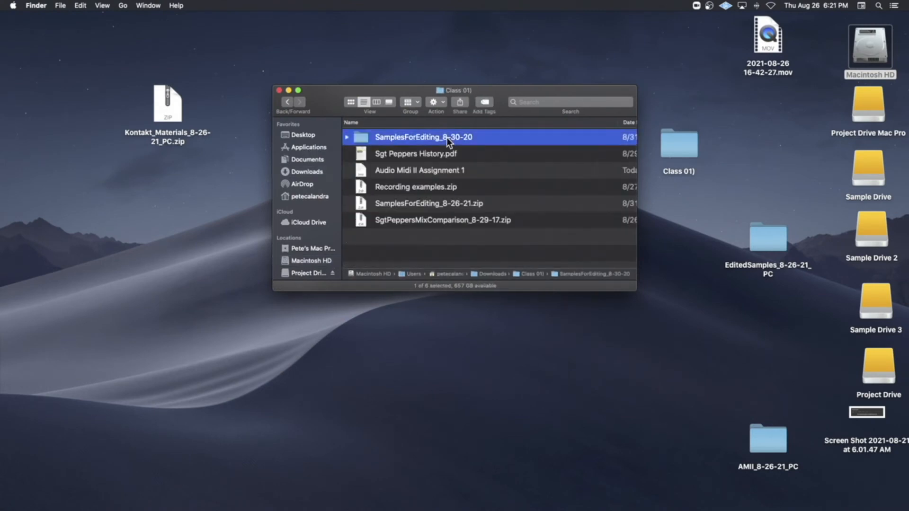
Look through the audio files in SamplesForEditing_8-30-20, including the tighten_up drum loop.
{"action": "scroll", "coordinate": [474, 144], "scroll_direction": "up", "scroll_amount": 3}
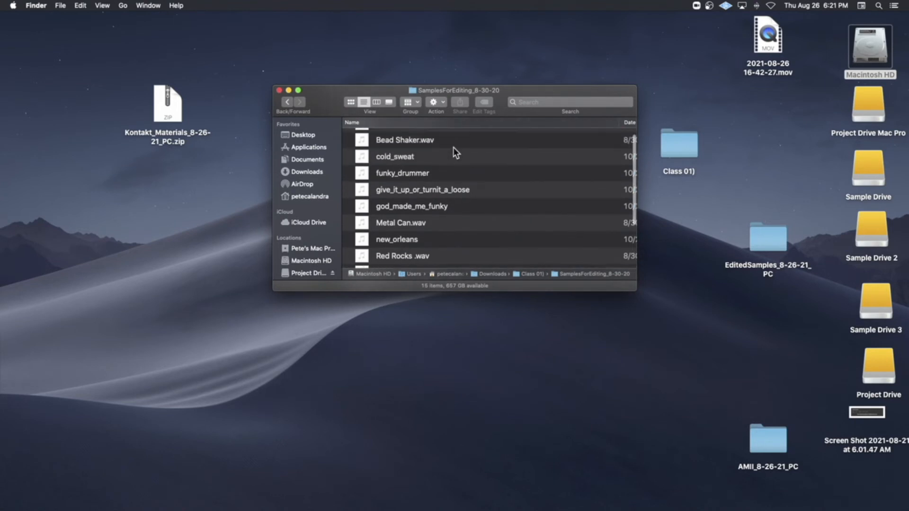
{"action": "scroll", "coordinate": [431, 195], "scroll_direction": "up", "scroll_amount": 1}
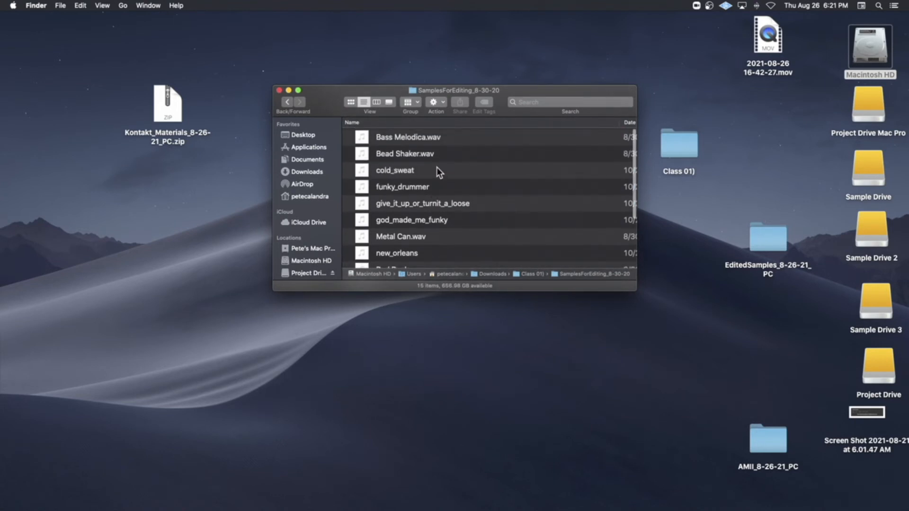
{"action": "scroll", "coordinate": [436, 166], "scroll_direction": "down", "scroll_amount": 2}
{"action": "scroll", "coordinate": [436, 166], "scroll_direction": "down", "scroll_amount": 2}
{"action": "scroll", "coordinate": [437, 167], "scroll_direction": "up", "scroll_amount": 3}
{"action": "scroll", "coordinate": [436, 167], "scroll_direction": "down", "scroll_amount": 4}
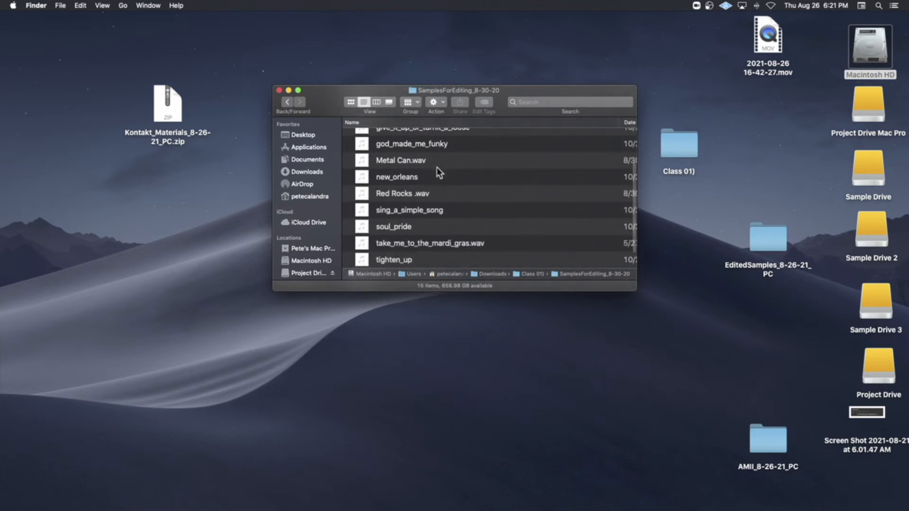
{"action": "scroll", "coordinate": [437, 167], "scroll_direction": "down", "scroll_amount": 1}
{"action": "scroll", "coordinate": [437, 167], "scroll_direction": "down", "scroll_amount": 1}
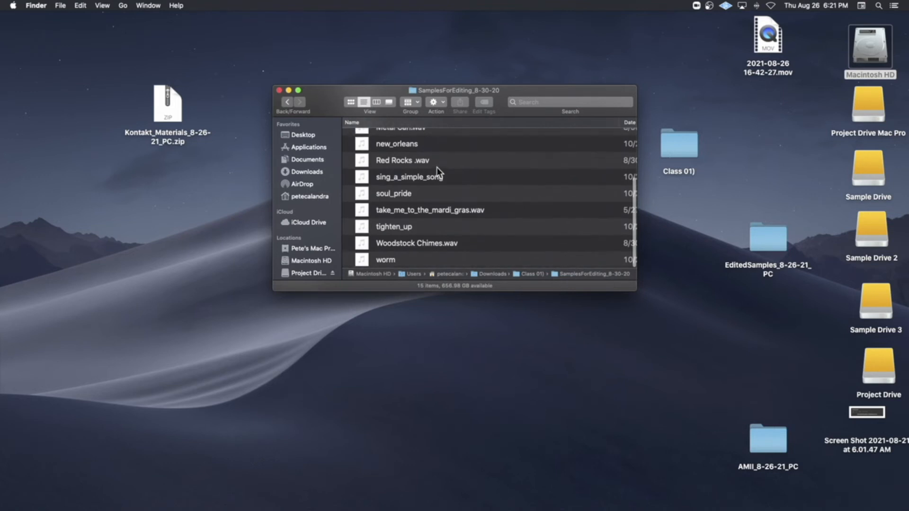
{"action": "left_click", "coordinate": [394, 229]}
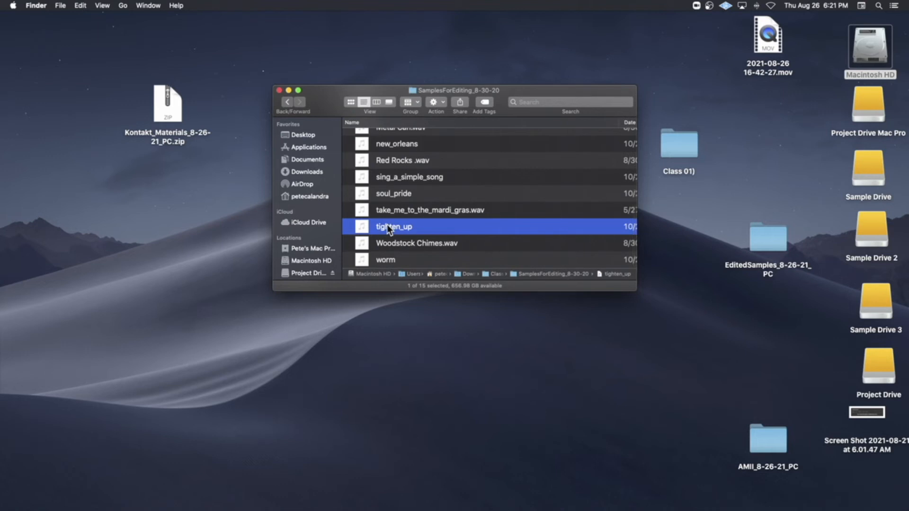
{"action": "scroll", "coordinate": [388, 229], "scroll_direction": "up", "scroll_amount": 3}
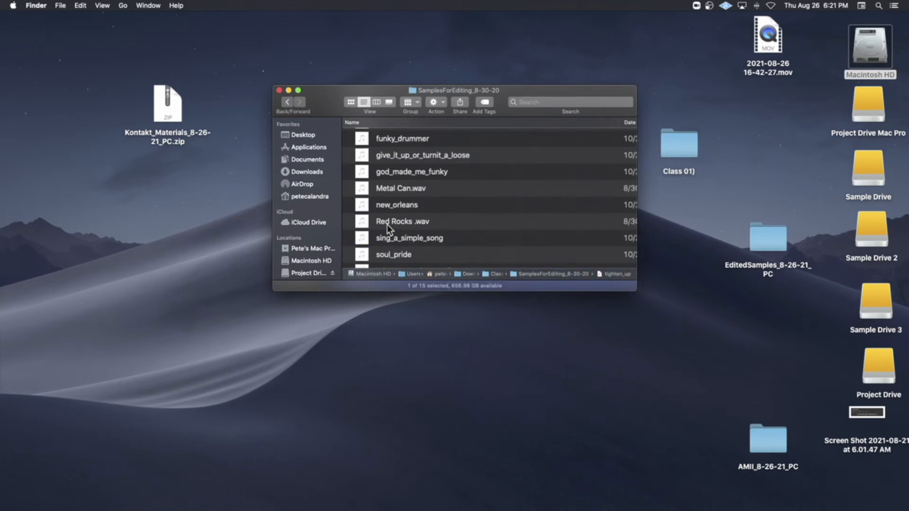
{"action": "scroll", "coordinate": [388, 230], "scroll_direction": "up", "scroll_amount": 2}
{"action": "scroll", "coordinate": [387, 226], "scroll_direction": "up", "scroll_amount": 1}
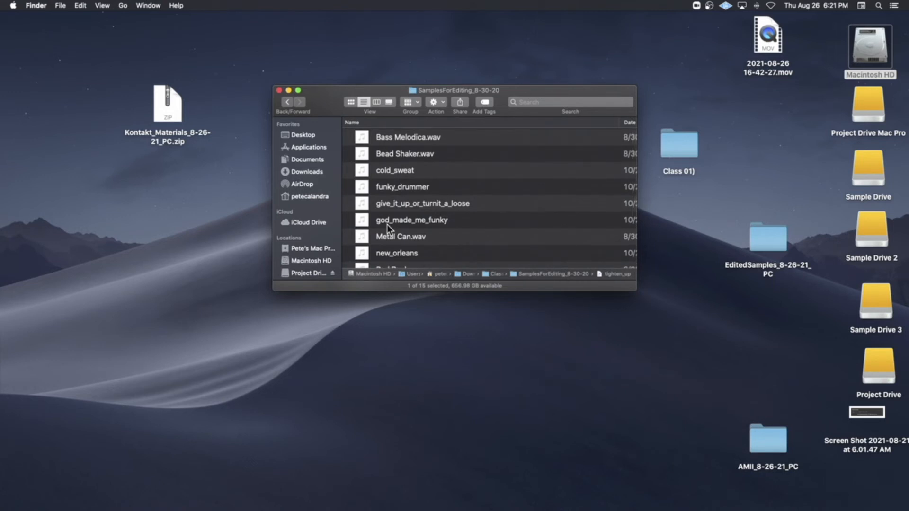
{"action": "scroll", "coordinate": [387, 224], "scroll_direction": "down", "scroll_amount": 3}
Switch to Pro Tools and add a new instrument track below the Inst 1 track.
{"action": "mouse_move", "coordinate": [363, 493]}
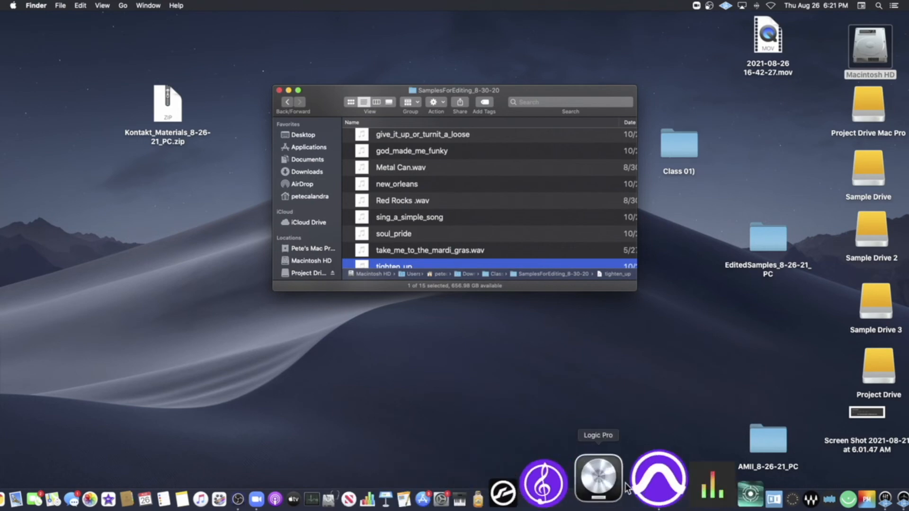
{"action": "left_click", "coordinate": [636, 484]}
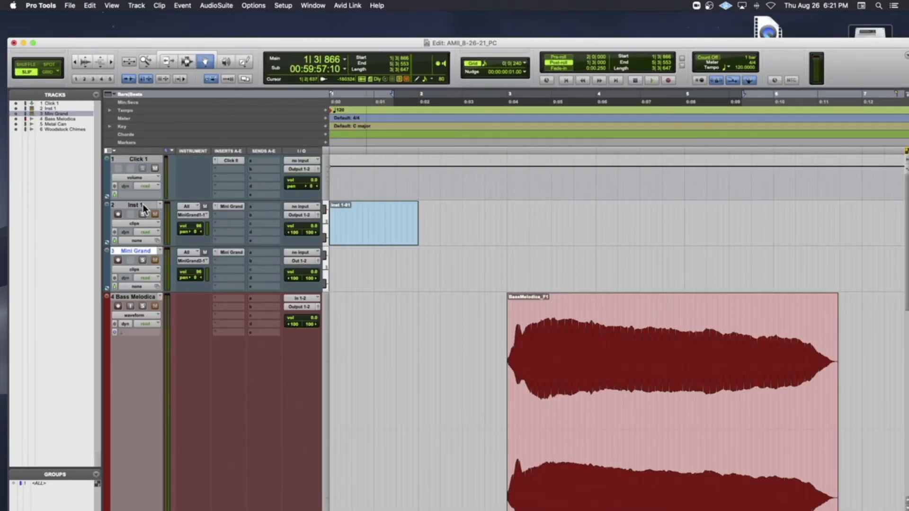
{"action": "left_click", "coordinate": [143, 206]}
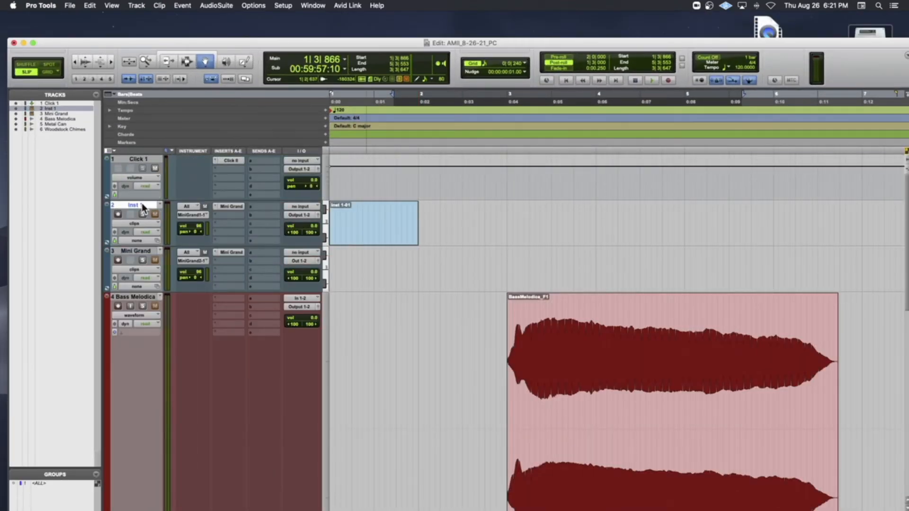
{"action": "key", "text": "super+shift+n"}
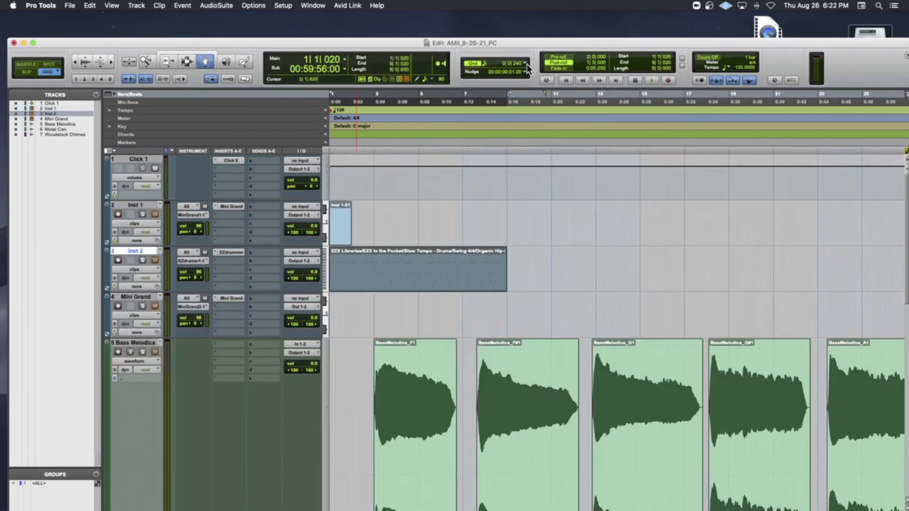
Set the grid value to 1 bar and move the EZdrummer MIDI clip to start at bar 3.
{"action": "left_click", "coordinate": [533, 33]}
{"action": "left_click", "coordinate": [533, 32]}
{"action": "left_click_drag", "start_coordinate": [361, 265], "coordinate": [405, 264]}
Cut the drum clip on the Inst 2 track to two bars by deleting everything from bar 5 to bar 11.
{"action": "left_click", "coordinate": [187, 66]}
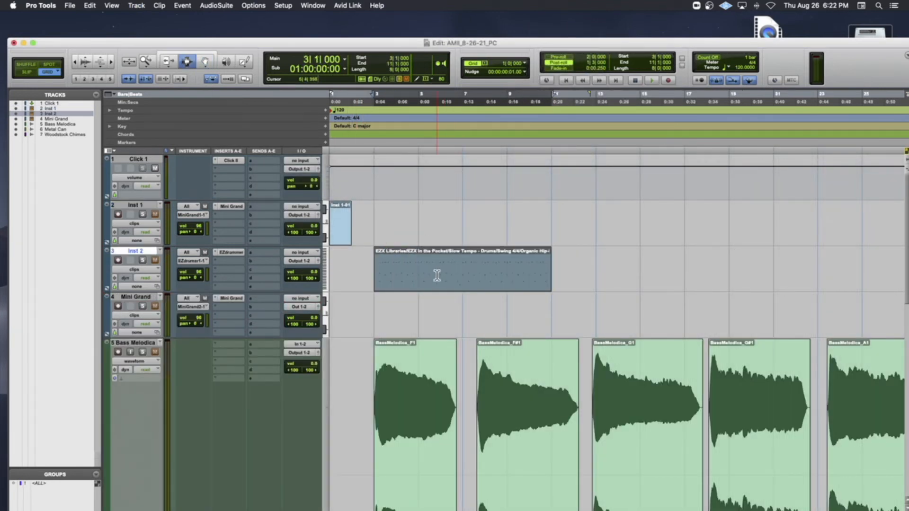
{"action": "left_click_drag", "start_coordinate": [419, 271], "coordinate": [562, 275]}
{"action": "key", "text": "Delete"}
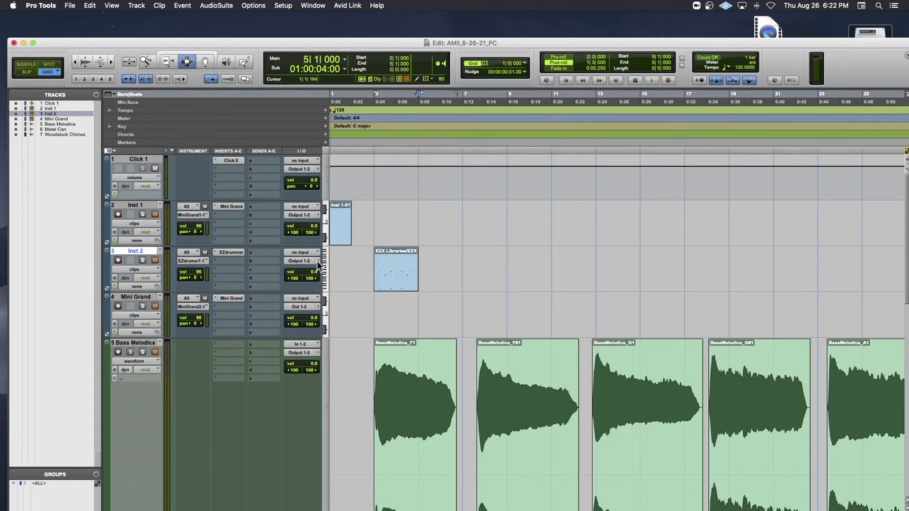
Solo the Inst 2 track and play back the two-bar drum clip from bar 3.
{"action": "left_click", "coordinate": [387, 268]}
{"action": "key", "text": "space"}
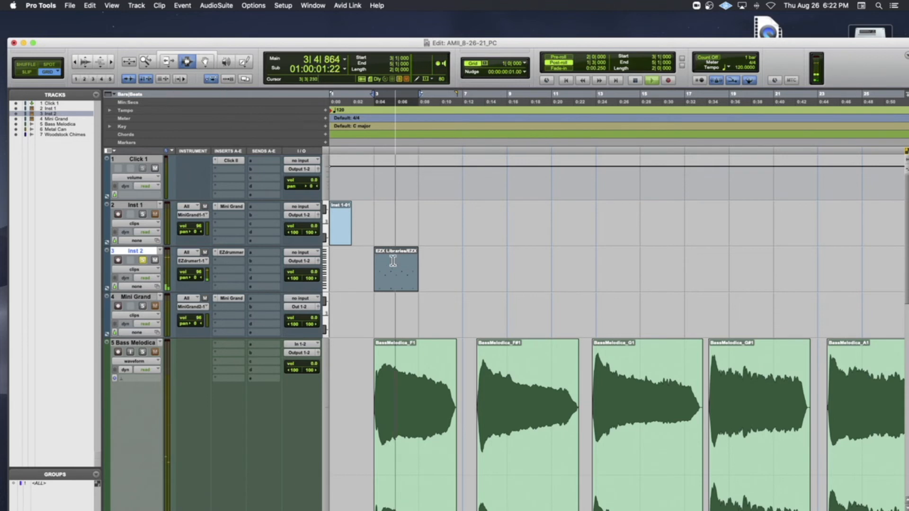
{"action": "key", "text": "space"}
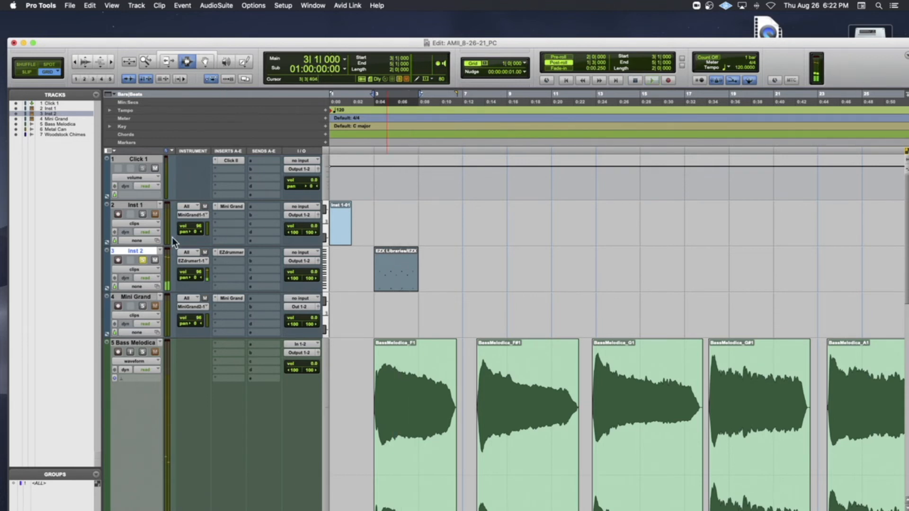
Commit the Inst 2 drum track to a new audio track and take Inst 2 out of solo.
{"action": "right_click", "coordinate": [147, 251]}
{"action": "left_click", "coordinate": [171, 318]}
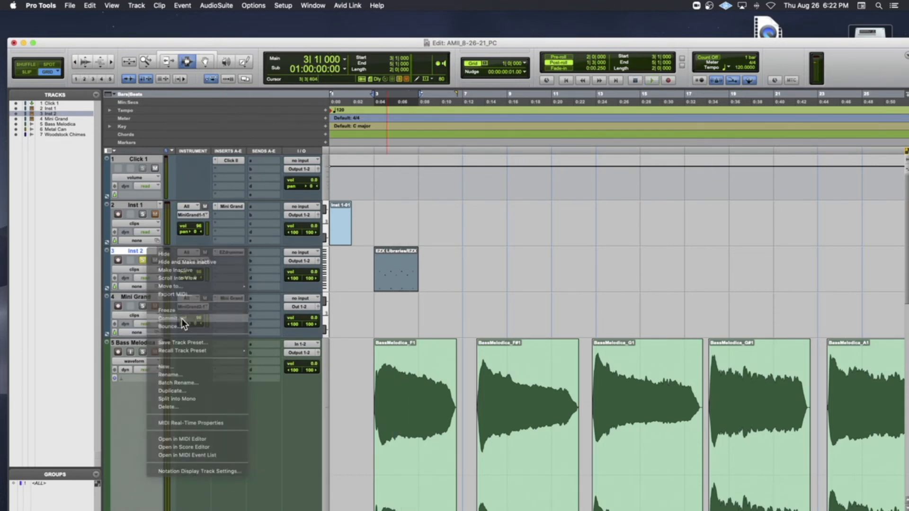
{"action": "left_click", "coordinate": [492, 274]}
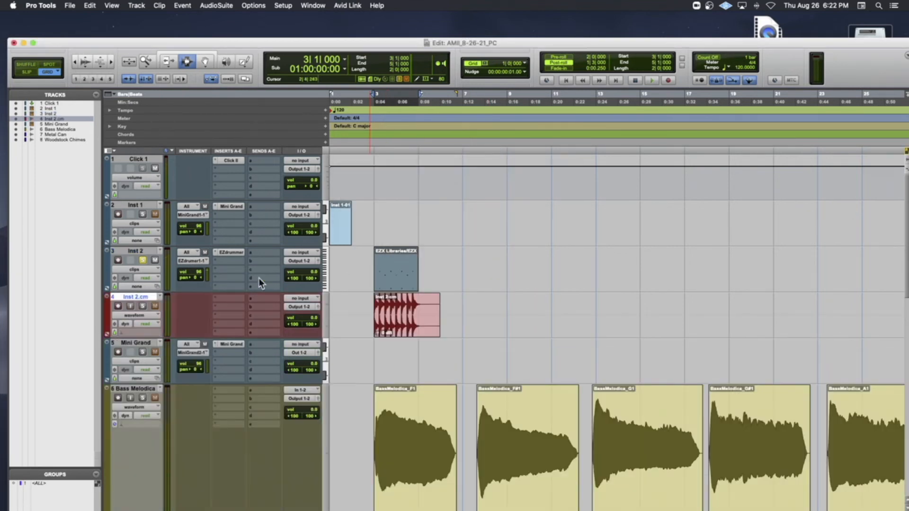
{"action": "left_click", "coordinate": [143, 260]}
Rename the committed audio clip on the Inst 2.cm track, together with its disk file, to Drums.
{"action": "key", "text": "super+bracketright"}
{"action": "key", "text": "super+bracketright"}
{"action": "key", "text": "super+bracketright"}
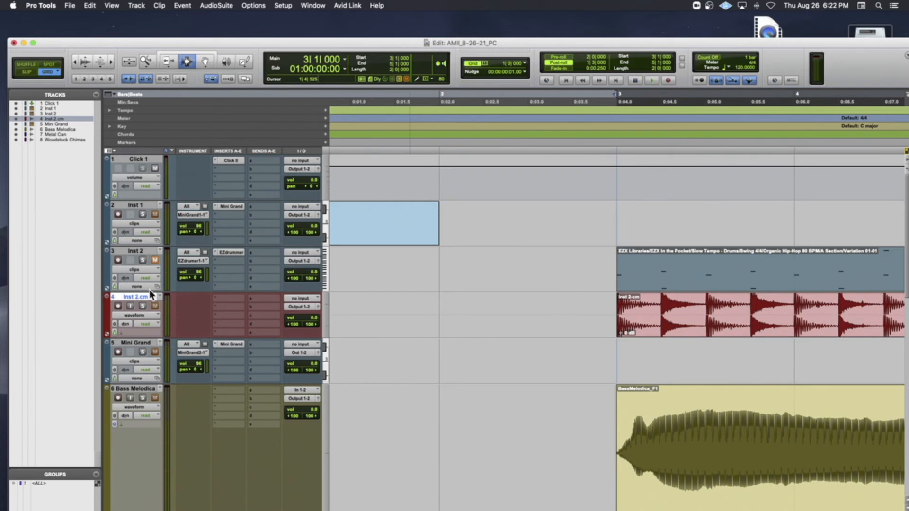
{"action": "left_click", "coordinate": [206, 62]}
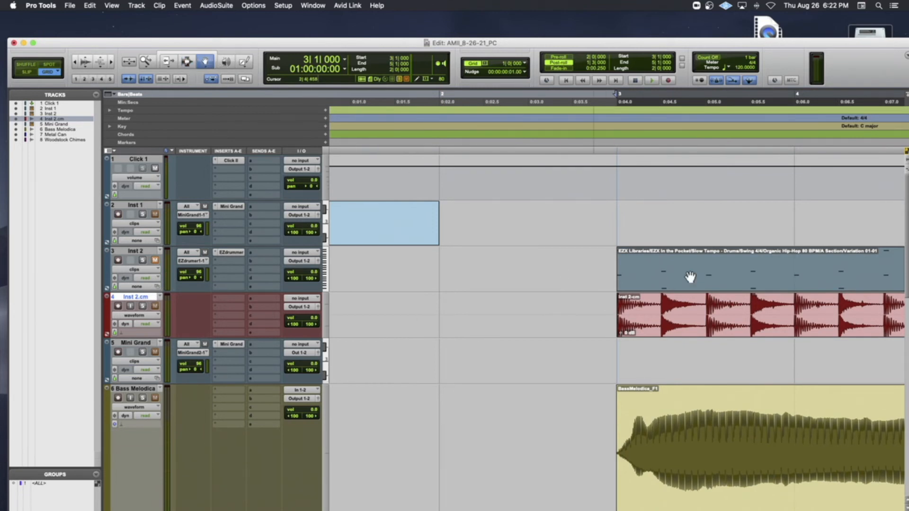
{"action": "left_click", "coordinate": [669, 316]}
{"action": "double_click", "coordinate": [669, 317]}
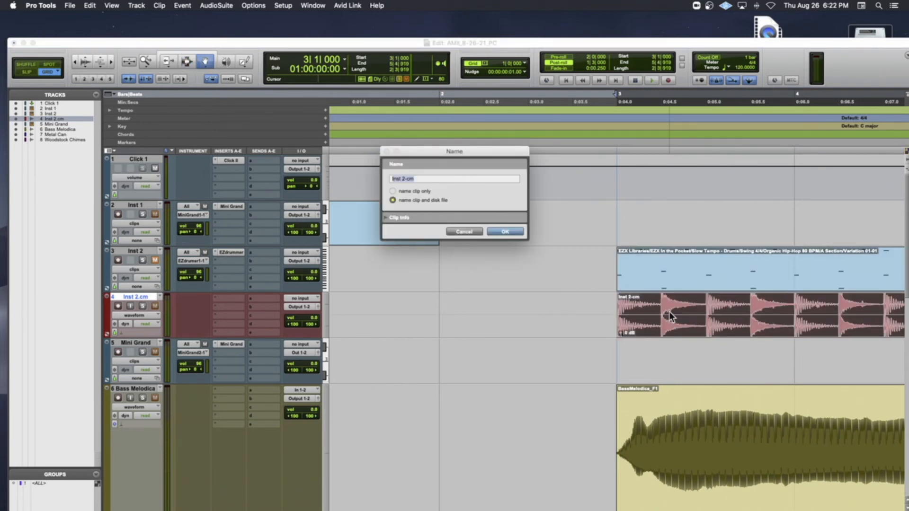
{"action": "type", "text": "Drums"}
{"action": "key", "text": "Return"}
Increase the height of the Inst 2.cm track and switch the edit mode to Slip.
{"action": "key", "text": "super+bracketleft"}
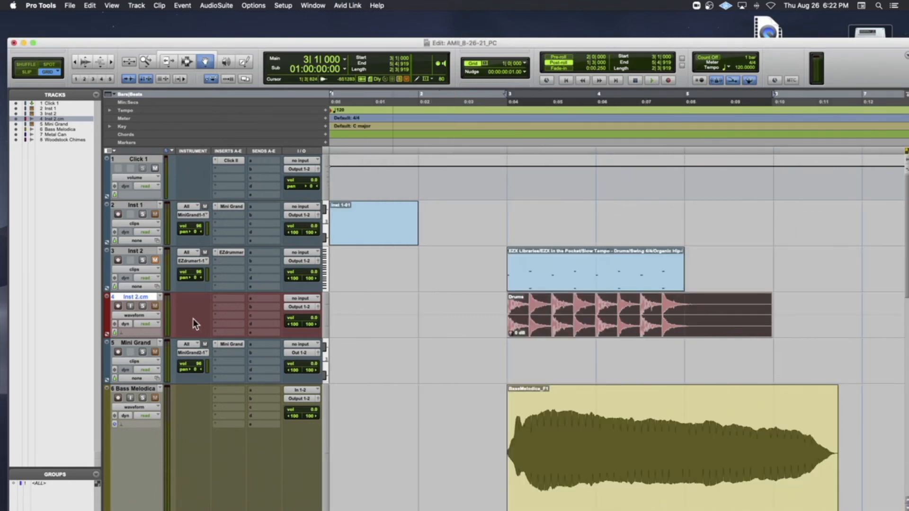
{"action": "left_click_drag", "start_coordinate": [152, 337], "coordinate": [142, 449]}
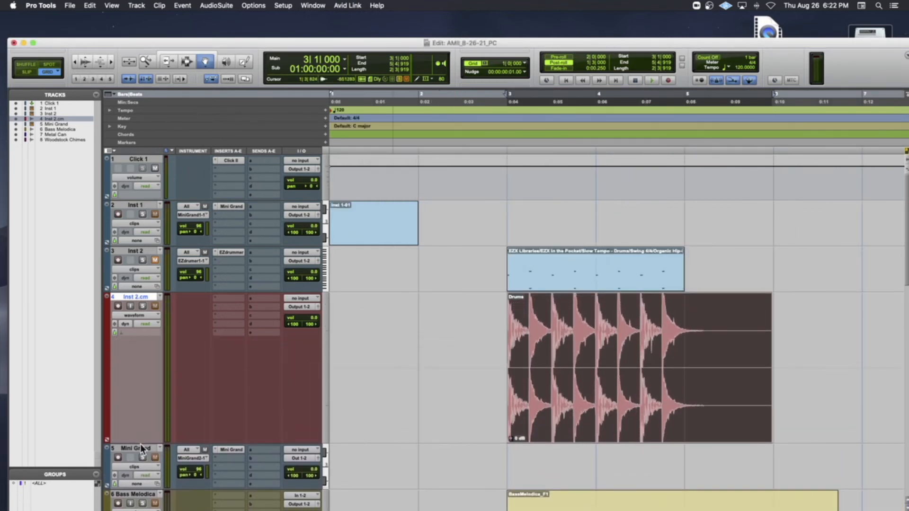
{"action": "key", "text": "super+bracketright"}
{"action": "key", "text": "super+bracketright"}
{"action": "key", "text": "super+bracketright"}
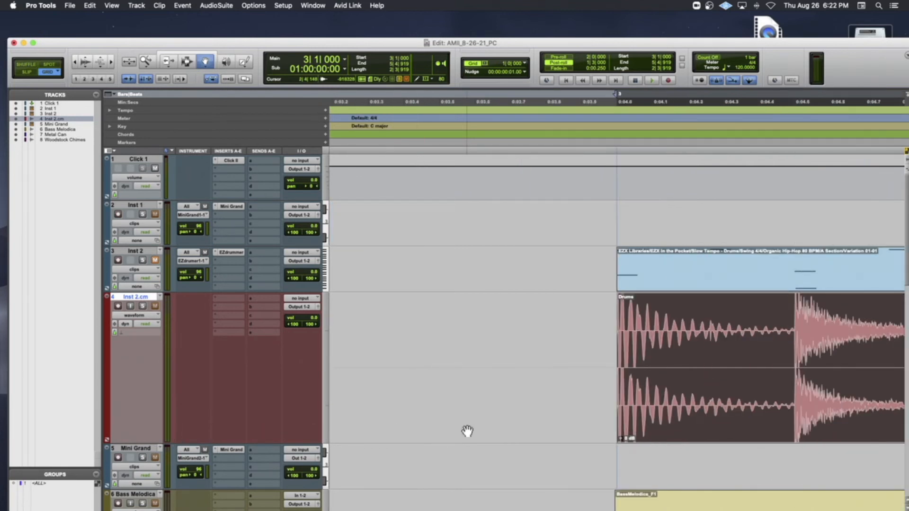
{"action": "scroll", "coordinate": [468, 431], "scroll_direction": "right", "scroll_amount": 5}
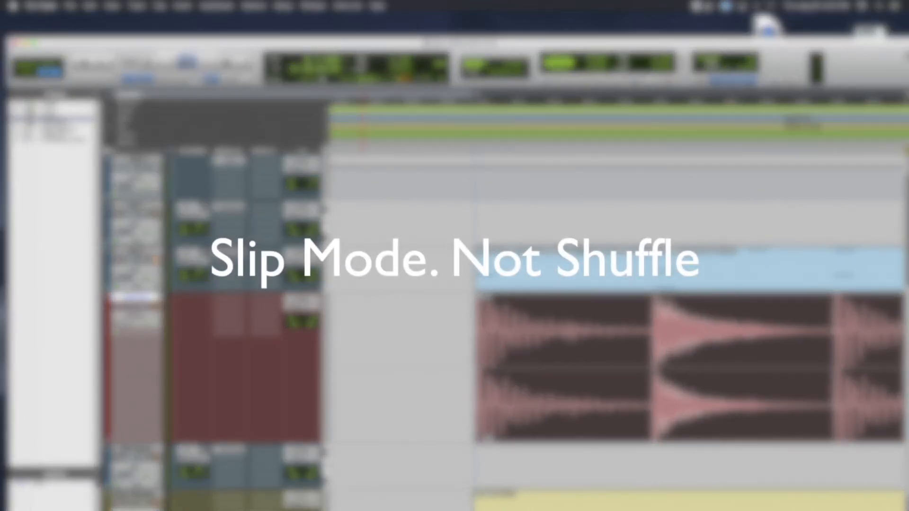
{"action": "left_click", "coordinate": [26, 71]}
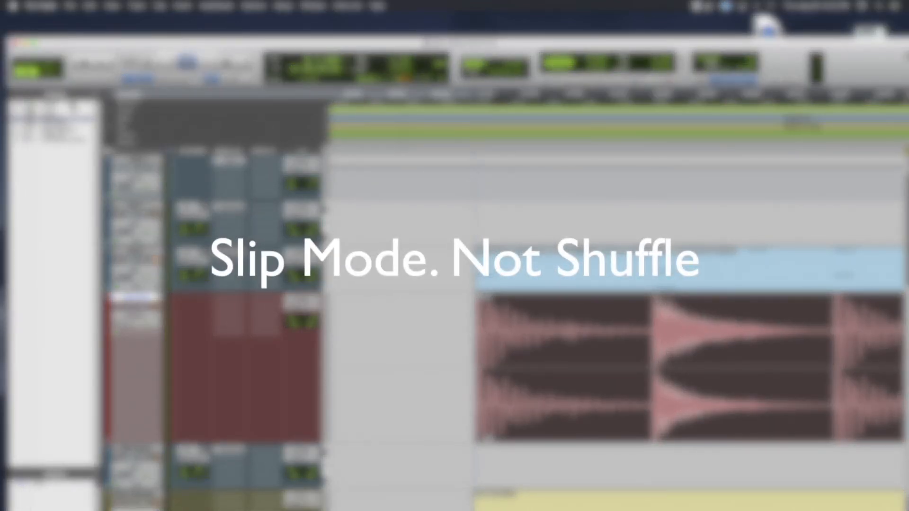
Separate the Drums clip at the transients of the second and third hits in bar 3.
{"action": "left_click", "coordinate": [444, 365]}
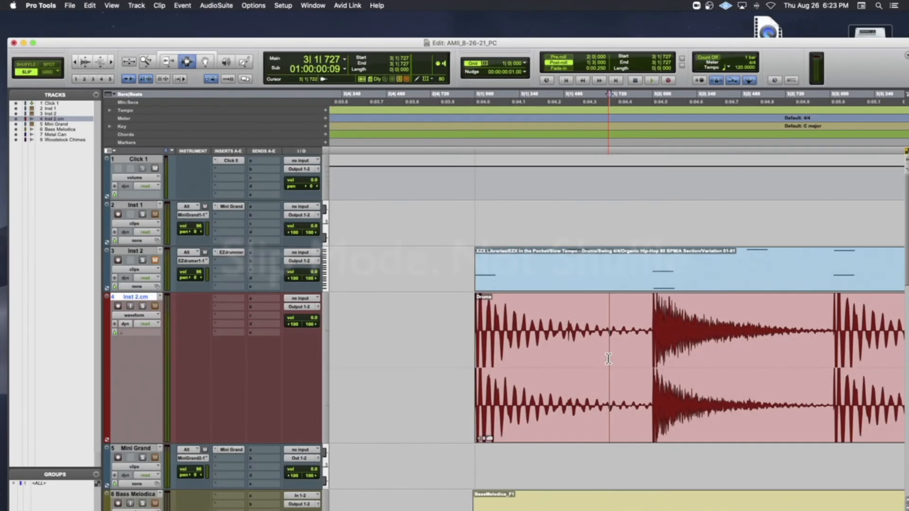
{"action": "key", "text": "super+e"}
{"action": "left_click", "coordinate": [735, 347]}
{"action": "key", "text": "Tab"}
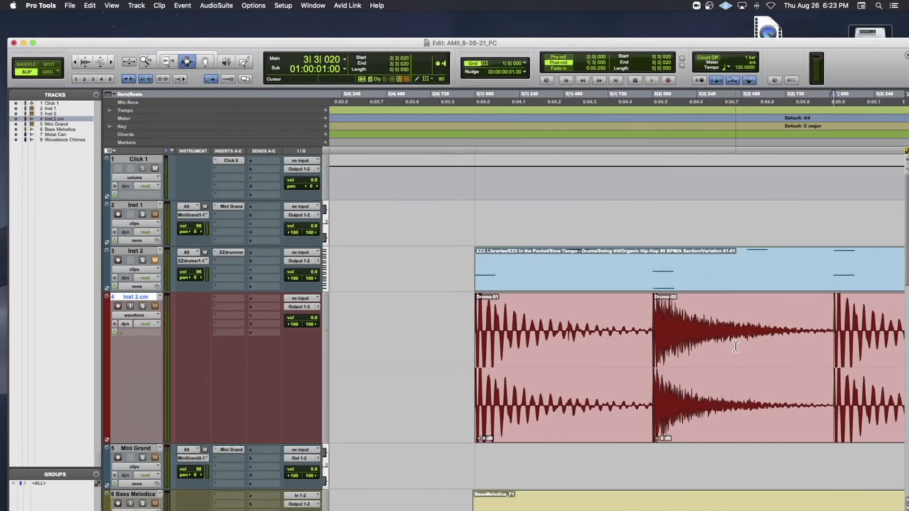
{"action": "key", "text": "super+e"}
{"action": "scroll", "coordinate": [736, 347], "scroll_direction": "right", "scroll_amount": 5}
{"action": "key", "text": "Tab"}
{"action": "key", "text": "super+e"}
{"action": "scroll", "coordinate": [735, 347], "scroll_direction": "right", "scroll_amount": 5}
{"action": "scroll", "coordinate": [735, 347], "scroll_direction": "down", "scroll_amount": 1}
{"action": "scroll", "coordinate": [736, 346], "scroll_direction": "left", "scroll_amount": 5}
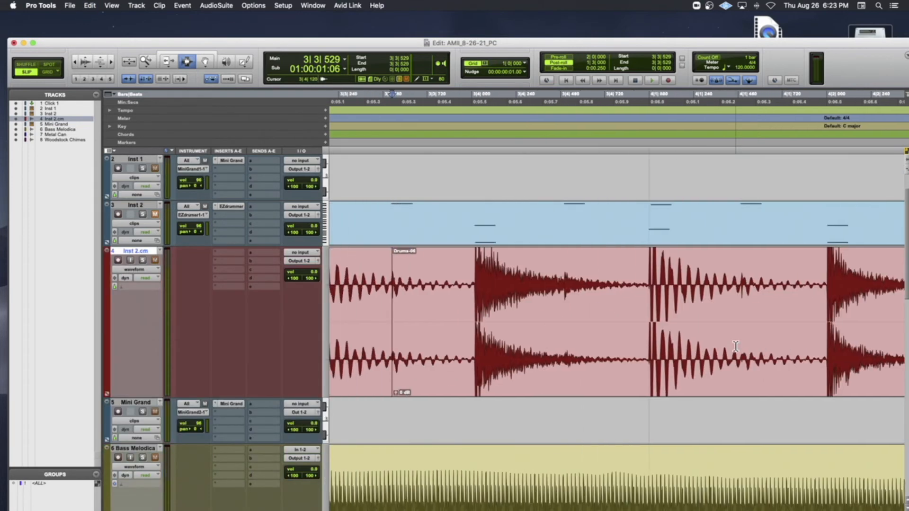
{"action": "key", "text": "super+z"}
Separate the drum audio at the fourth hit on bar 3 beat 4 and at the fifth hit starting bar 4.
{"action": "key", "text": "Tab"}
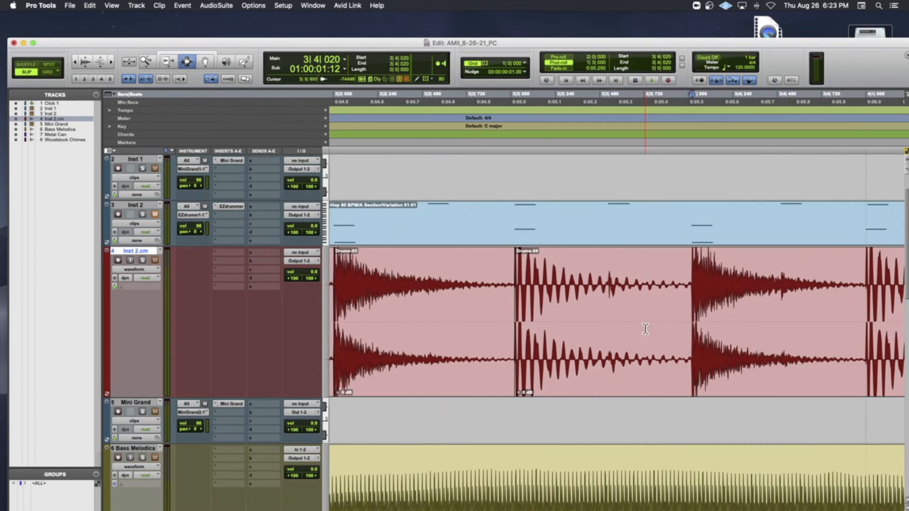
{"action": "key", "text": "super+e"}
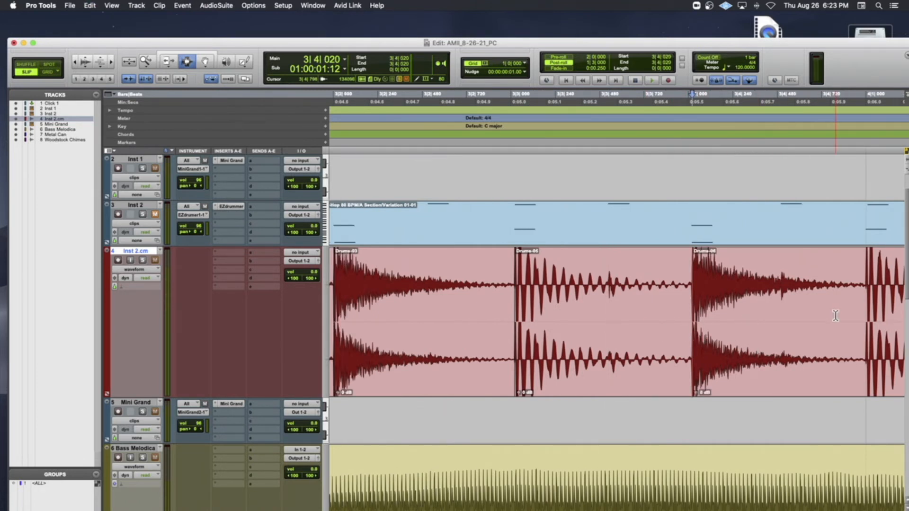
{"action": "scroll", "coordinate": [834, 311], "scroll_direction": "right", "scroll_amount": 2}
{"action": "left_click", "coordinate": [791, 312]}
{"action": "key", "text": "Tab"}
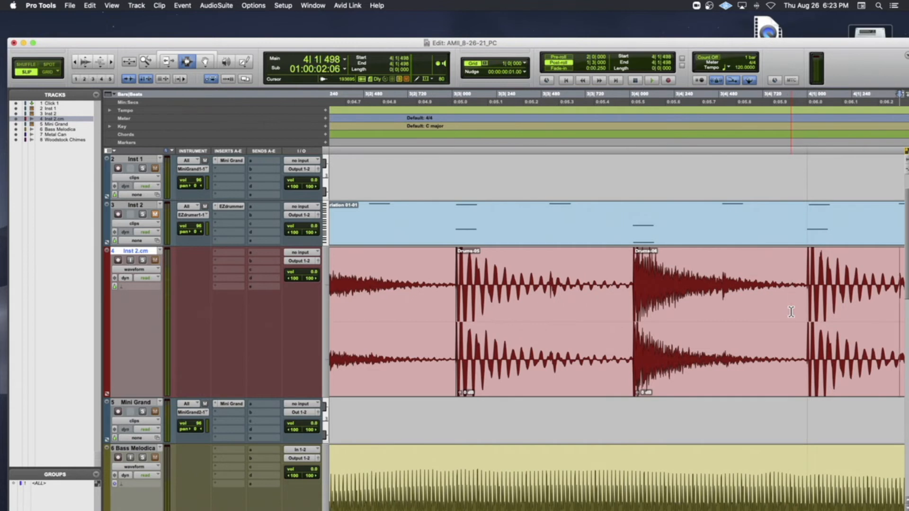
{"action": "key", "text": "super+e"}
{"action": "left_click", "coordinate": [804, 297]}
{"action": "left_click", "coordinate": [726, 298]}
{"action": "key", "text": "Tab"}
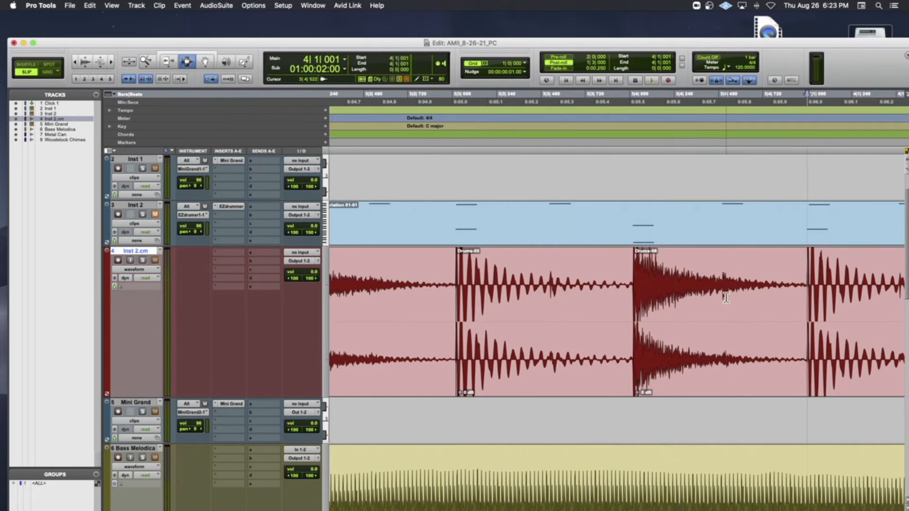
Separate the drum audio at the sixth and seventh hits, on beats 2 and 3 of bar 4.
{"action": "scroll", "coordinate": [726, 297], "scroll_direction": "right", "scroll_amount": 6}
{"action": "left_click", "coordinate": [632, 297]}
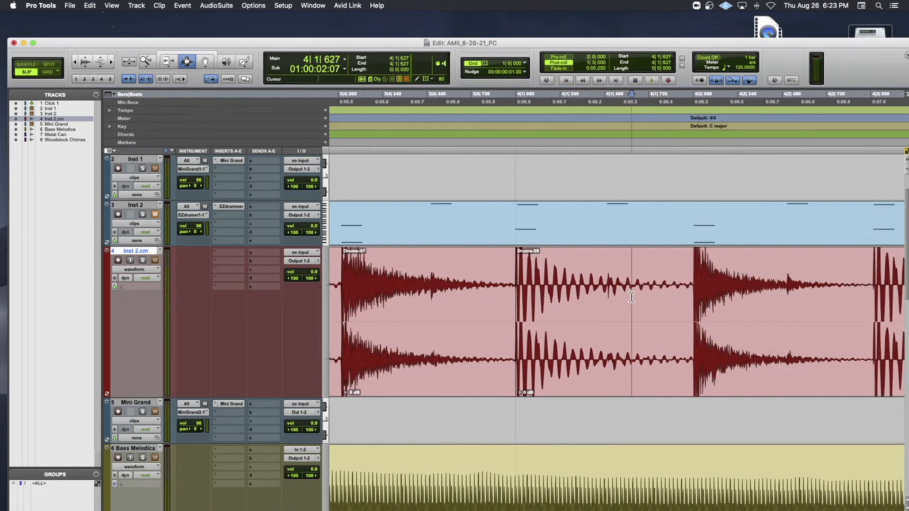
{"action": "key", "text": "Tab"}
{"action": "key", "text": "super+e"}
{"action": "left_click", "coordinate": [807, 293]}
{"action": "key", "text": "Tab"}
{"action": "key", "text": "super+e"}
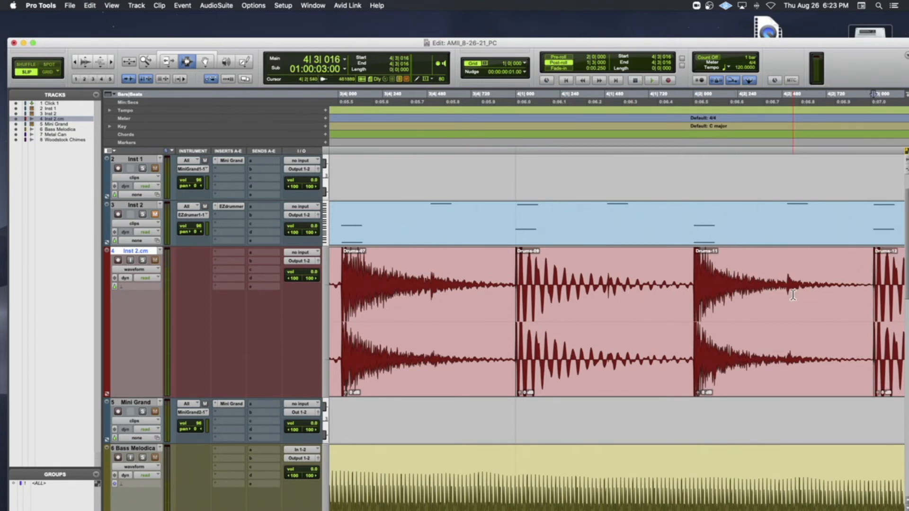
Separate the drum audio at the eighth hit, at 4|4|000.
{"action": "scroll", "coordinate": [793, 295], "scroll_direction": "right", "scroll_amount": 7}
{"action": "left_click", "coordinate": [676, 303]}
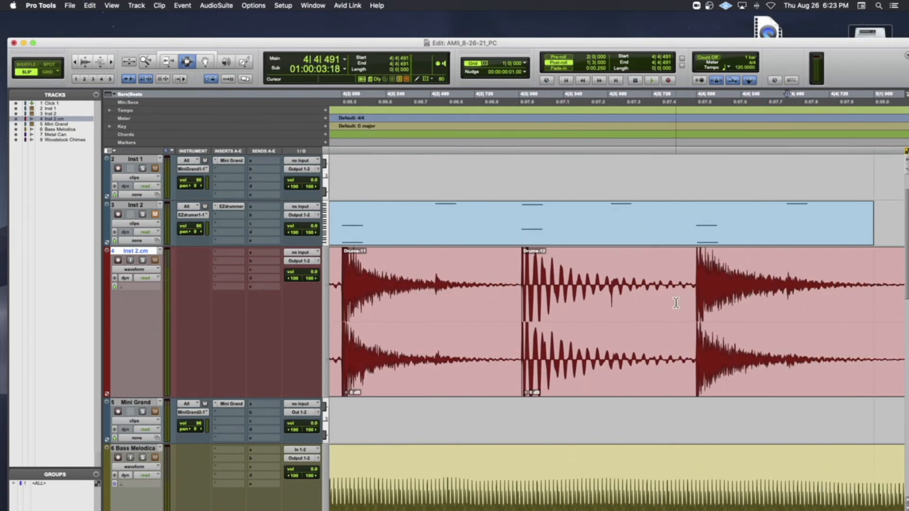
{"action": "key", "text": "alt+Tab"}
{"action": "key", "text": "super+e"}
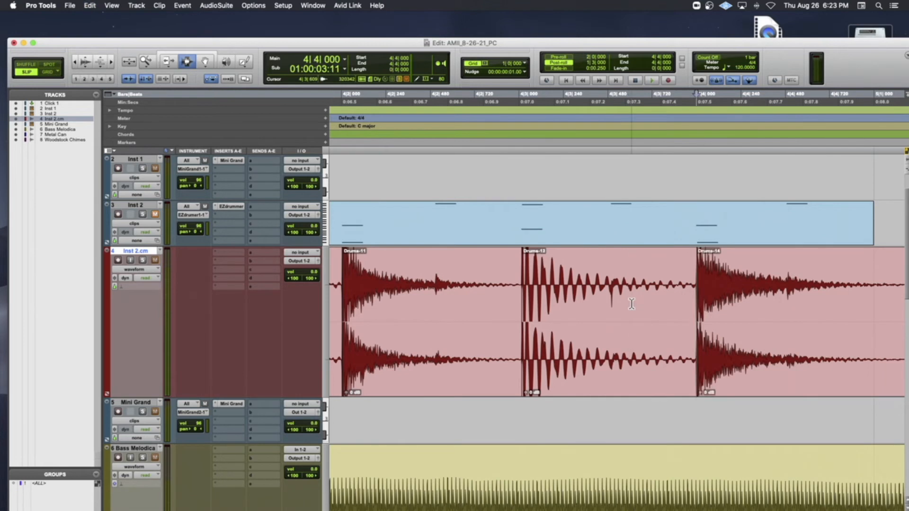
Solo the Inst 2.cm track and audition the first drum slice.
{"action": "scroll", "coordinate": [772, 301], "scroll_direction": "right", "scroll_amount": 6}
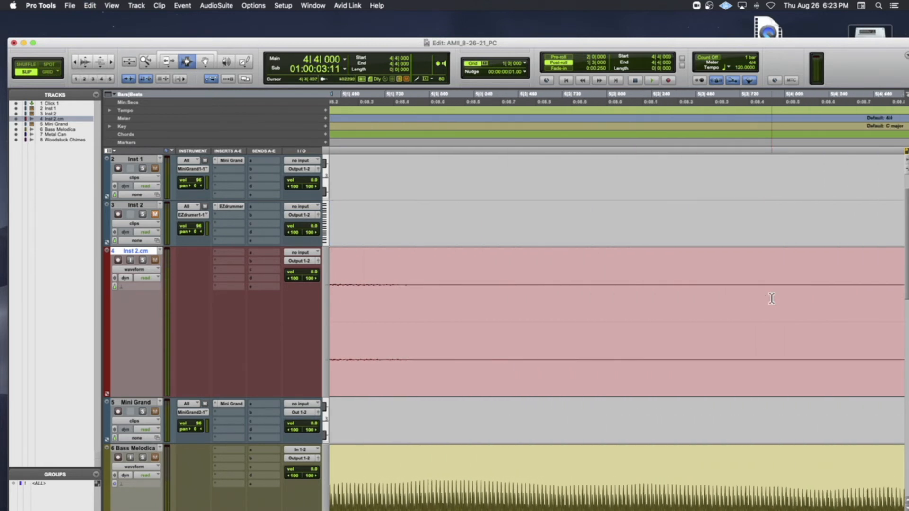
{"action": "key", "text": "super+["}
{"action": "key", "text": "super+["}
{"action": "key", "text": "super+["}
{"action": "double_click", "coordinate": [400, 297]}
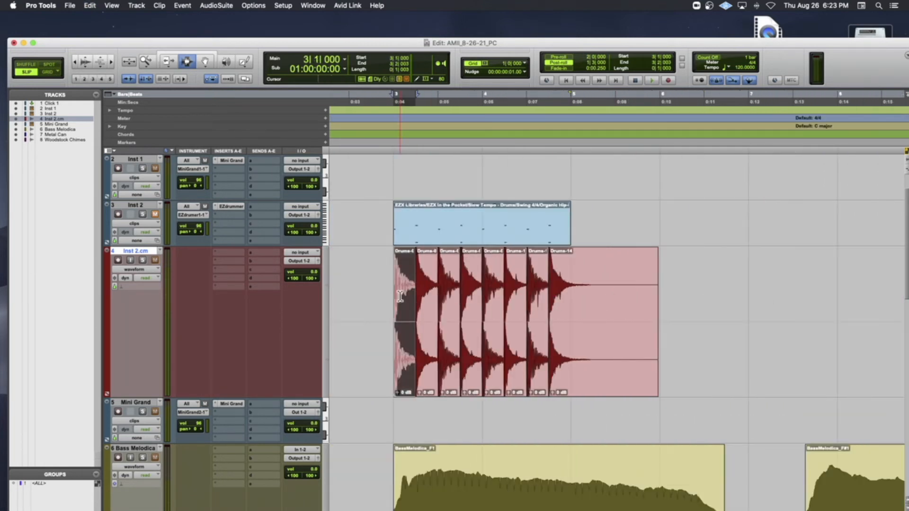
{"action": "key", "text": "space"}
{"action": "key", "text": "space"}
{"action": "key", "text": "space"}
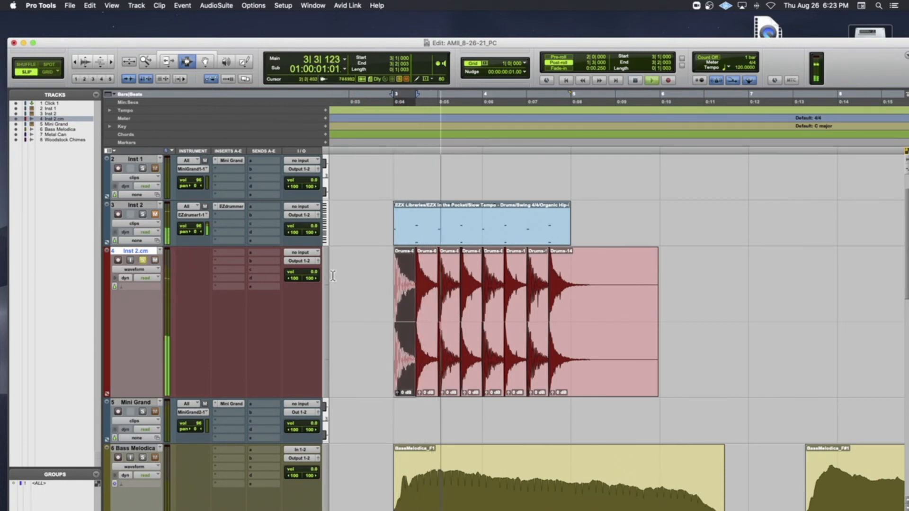
{"action": "key", "text": "space"}
{"action": "key", "text": "space"}
{"action": "key", "text": "space"}
Audition the remaining seven drum slices on the Inst 2.cm track one after another.
{"action": "double_click", "coordinate": [431, 292]}
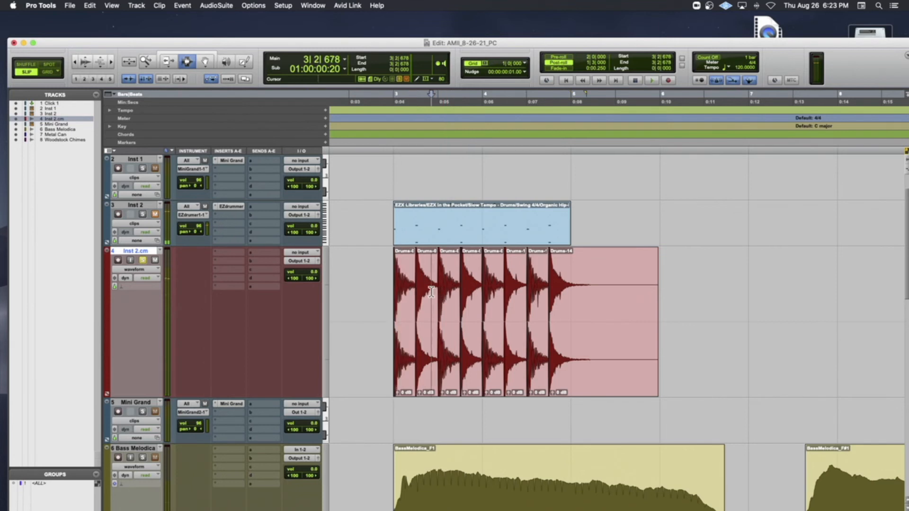
{"action": "key", "text": "space"}
{"action": "key", "text": "space"}
{"action": "double_click", "coordinate": [450, 290]}
{"action": "key", "text": "space"}
{"action": "key", "text": "space"}
{"action": "double_click", "coordinate": [471, 288]}
{"action": "key", "text": "space"}
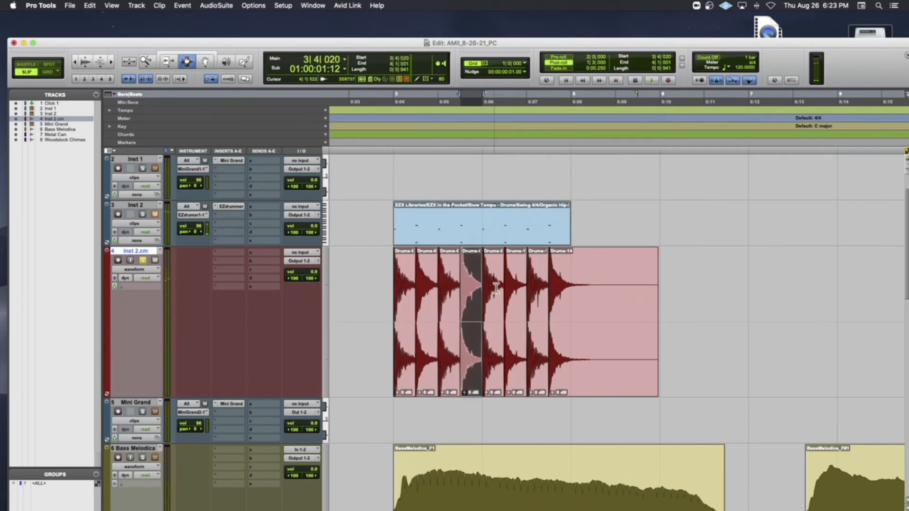
{"action": "double_click", "coordinate": [496, 288]}
{"action": "key", "text": "space"}
{"action": "double_click", "coordinate": [517, 286]}
{"action": "key", "text": "space"}
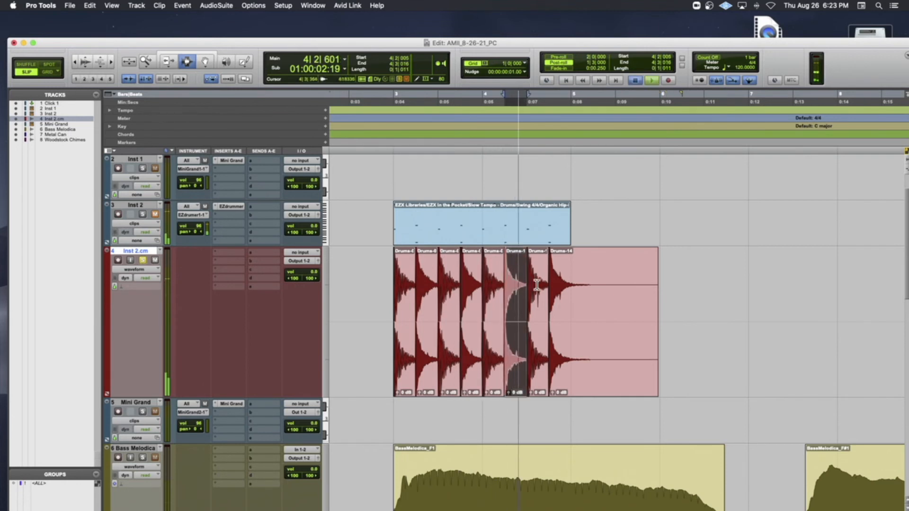
{"action": "double_click", "coordinate": [538, 284]}
{"action": "key", "text": "space"}
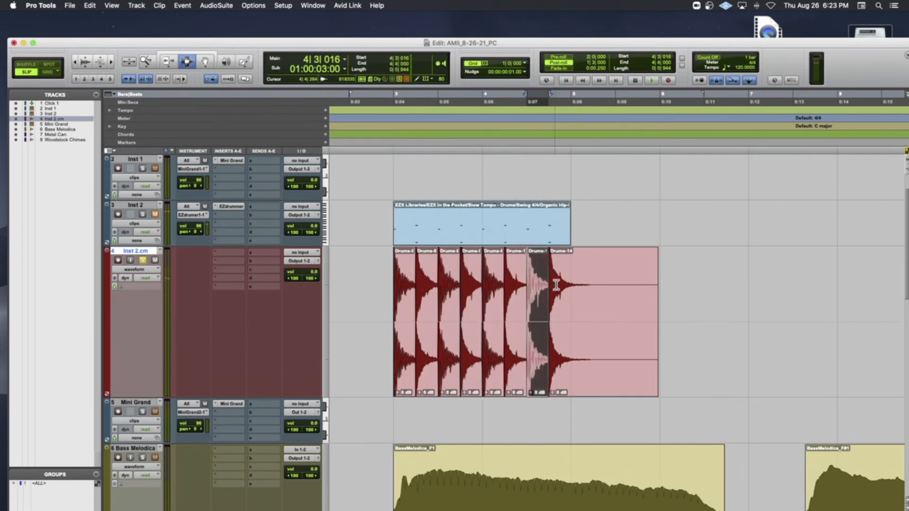
{"action": "double_click", "coordinate": [557, 284]}
{"action": "key", "text": "space"}
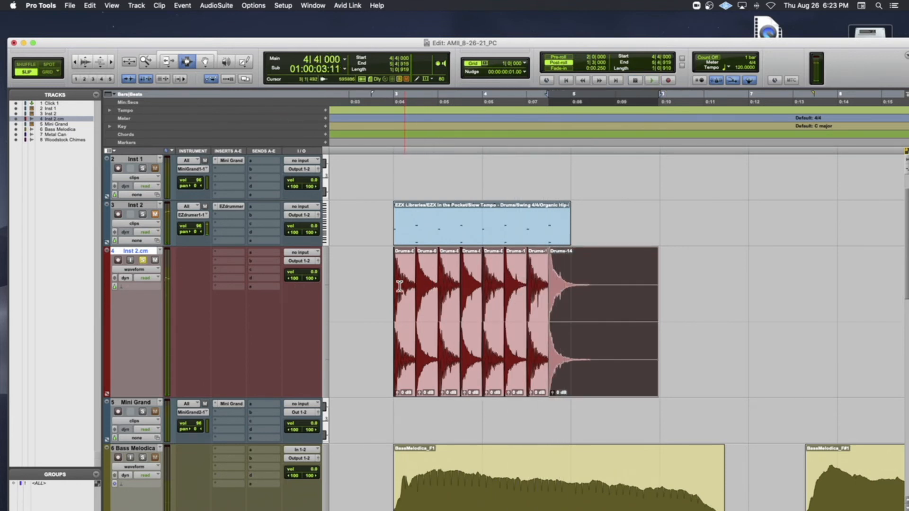
Clear the clip selection on the Inst 2.cm track and switch to the Grabber tool.
{"action": "left_click", "coordinate": [386, 286]}
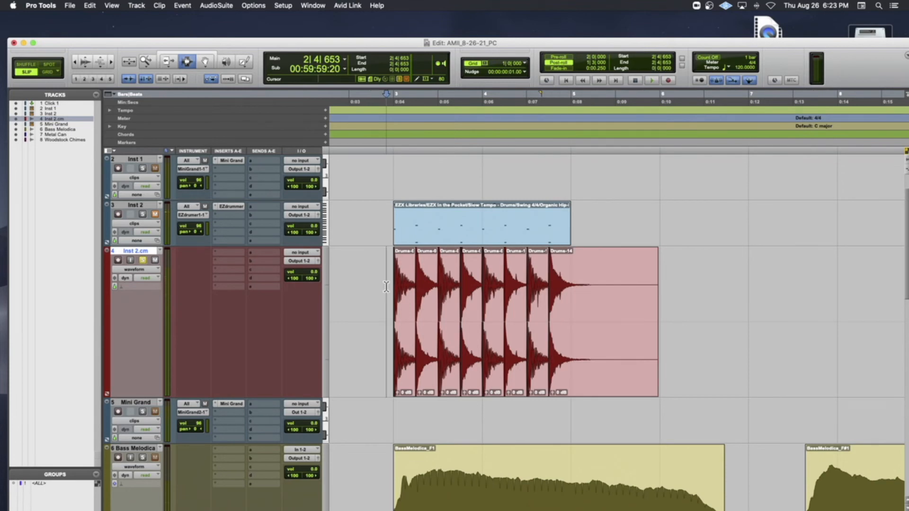
{"action": "key", "text": "super+bracketleft"}
{"action": "key", "text": "super+bracketleft"}
{"action": "key", "text": "super+bracketright"}
{"action": "key", "text": "super+bracketright"}
{"action": "key", "text": "super+bracketright"}
{"action": "key", "text": "super+bracketright"}
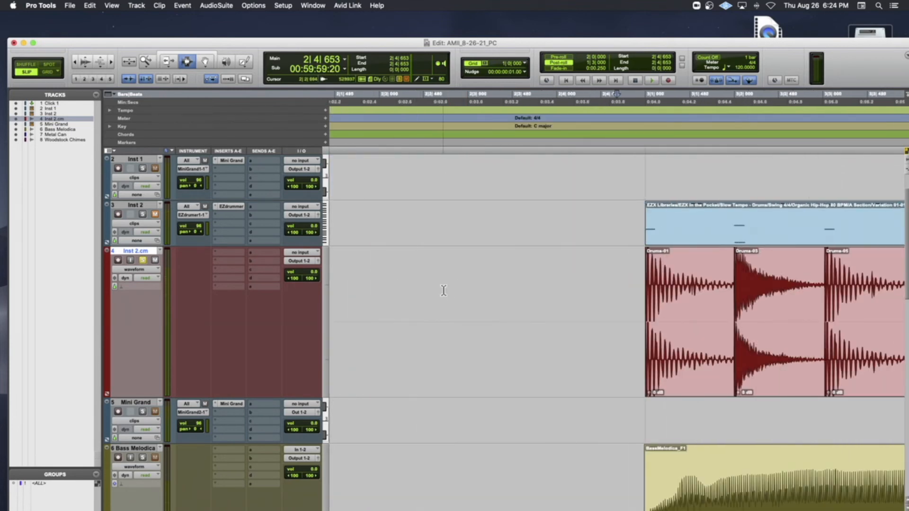
{"action": "scroll", "coordinate": [444, 290], "scroll_direction": "right", "scroll_amount": 5}
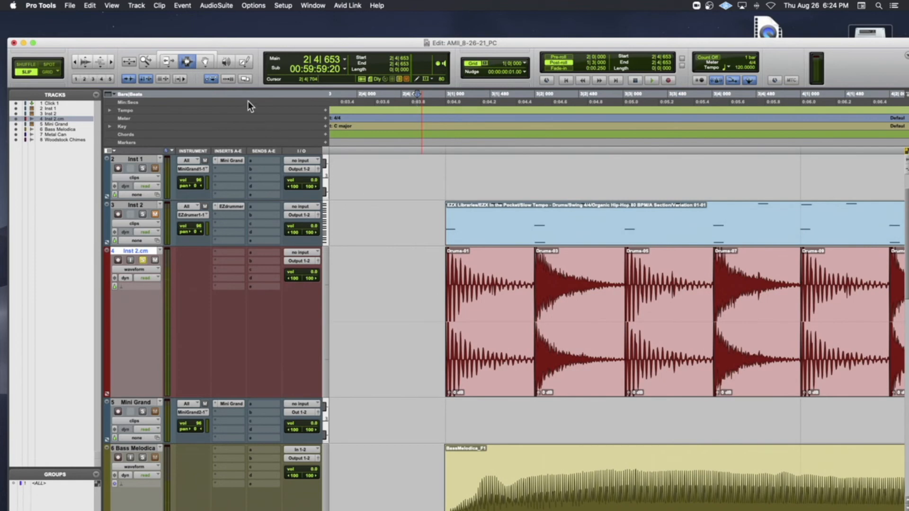
{"action": "left_click", "coordinate": [205, 63]}
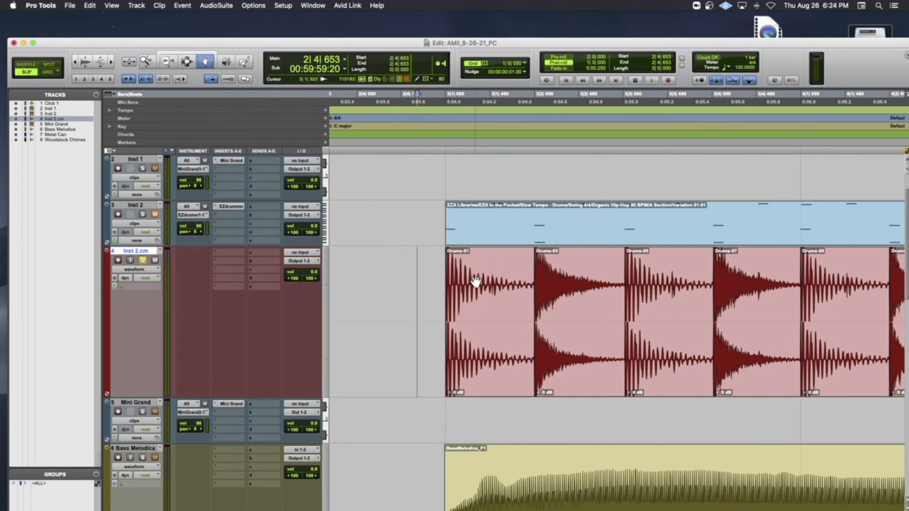
Examine the SamplesForEditing_8-30-20 folder in Finder behind the Edit window and return to the Pro Tools session.
{"action": "left_click_drag", "start_coordinate": [491, 46], "coordinate": [483, 279]}
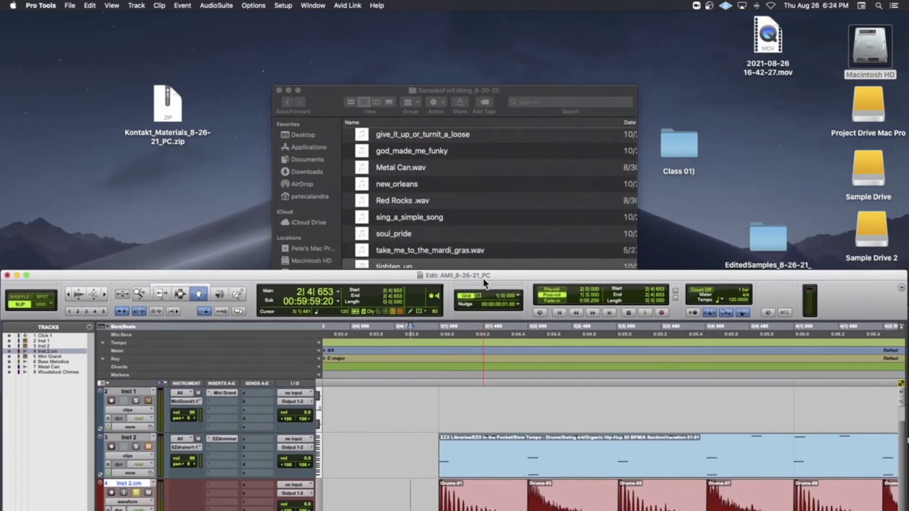
{"action": "left_click", "coordinate": [440, 213]}
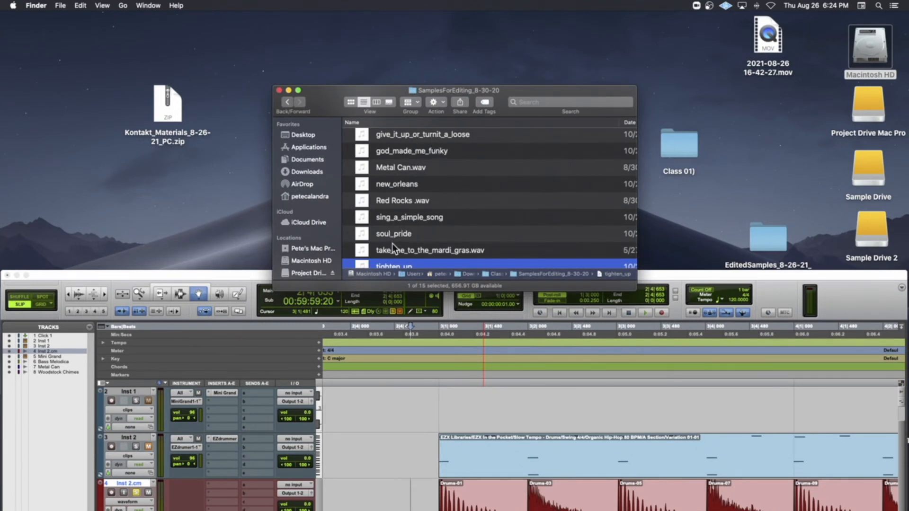
{"action": "scroll", "coordinate": [392, 244], "scroll_direction": "down", "scroll_amount": 3}
{"action": "left_click_drag", "start_coordinate": [257, 274], "coordinate": [267, 16]}
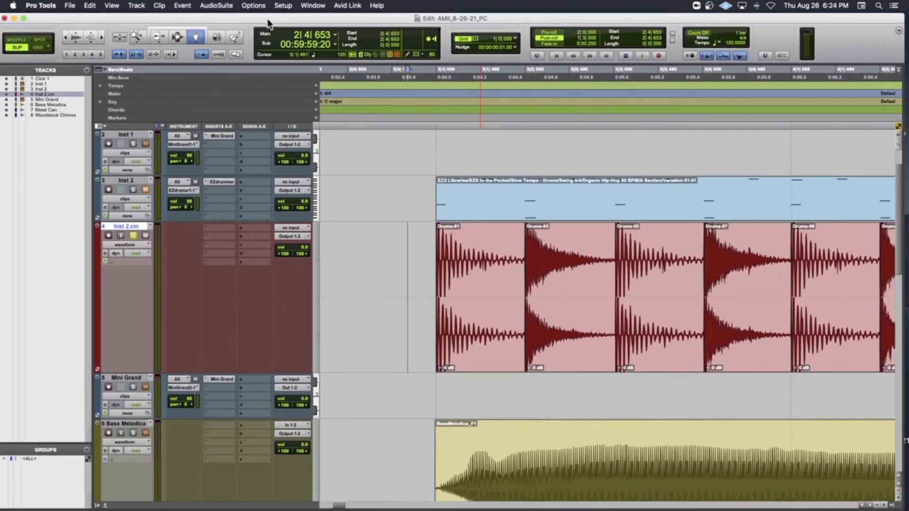
{"action": "left_click", "coordinate": [455, 296]}
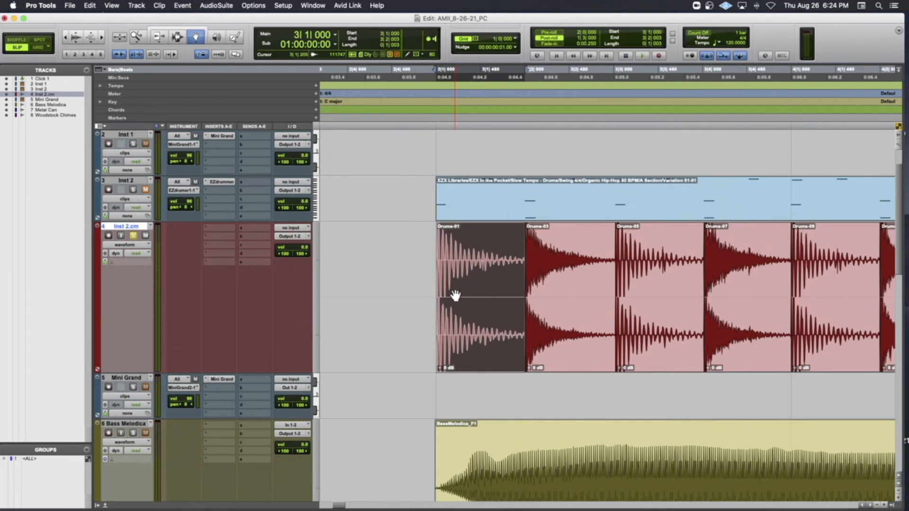
{"action": "key", "text": "shift+r"}
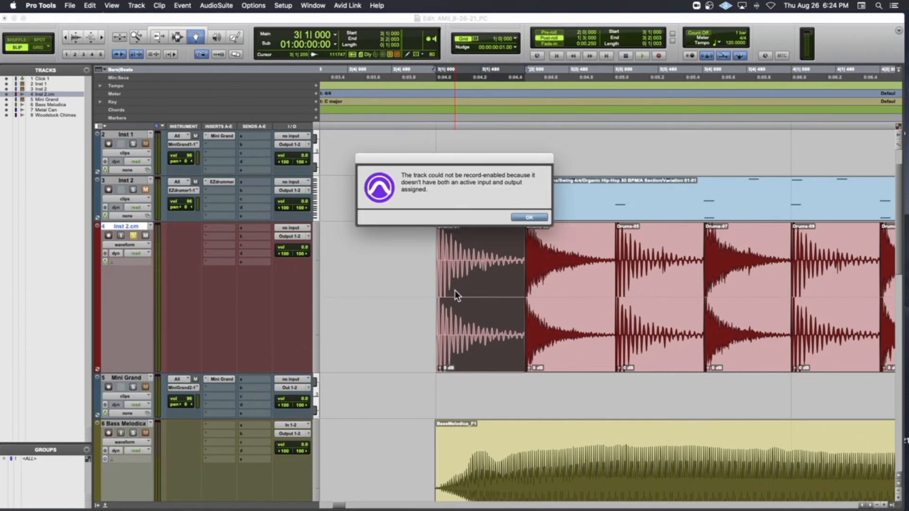
{"action": "left_click", "coordinate": [533, 213]}
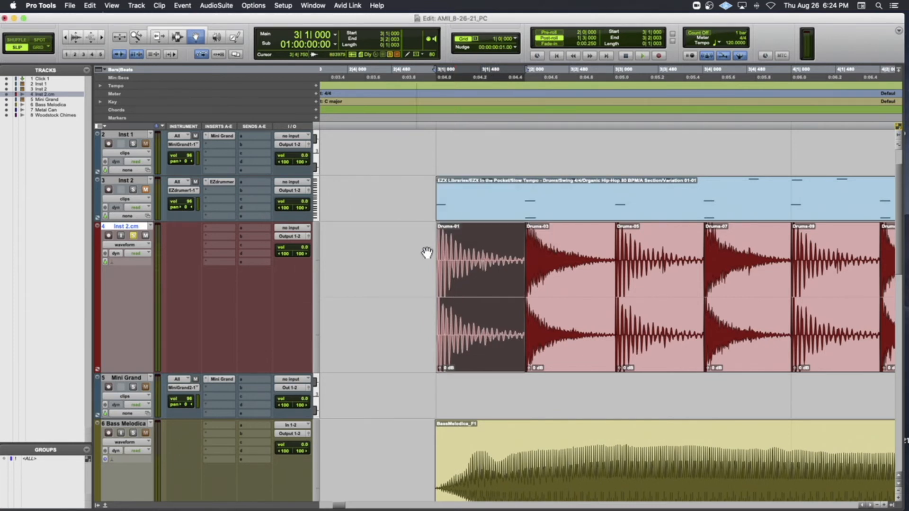
Rename the first drum slice on the Inst 2.cm track as DrumLoop_C2 and copy that name for reuse.
{"action": "double_click", "coordinate": [447, 260]}
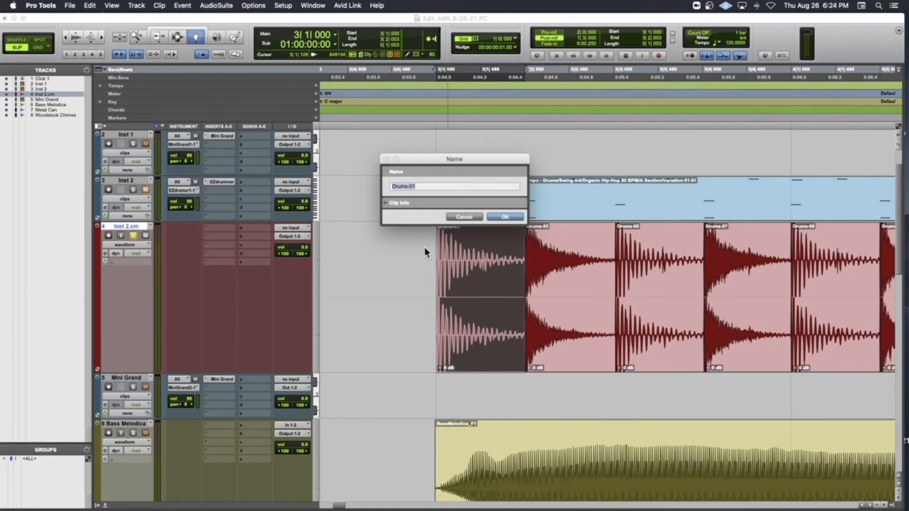
{"action": "type", "text": "Drums"}
{"action": "key", "text": "super+a"}
{"action": "left_click", "coordinate": [427, 188]}
{"action": "left_click_drag", "start_coordinate": [436, 186], "coordinate": [376, 186]}
{"action": "key", "text": "super+c"}
{"action": "left_click", "coordinate": [505, 217]}
Rename the second and third drum slices as DrumLoop_C#2 and DrumLoop_D2.
{"action": "left_click", "coordinate": [558, 249]}
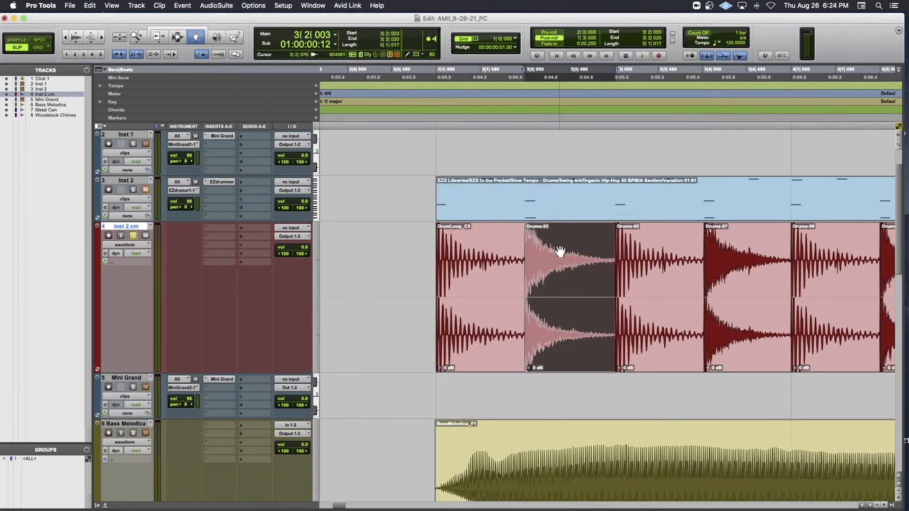
{"action": "double_click", "coordinate": [557, 251]}
{"action": "key", "text": "super+v"}
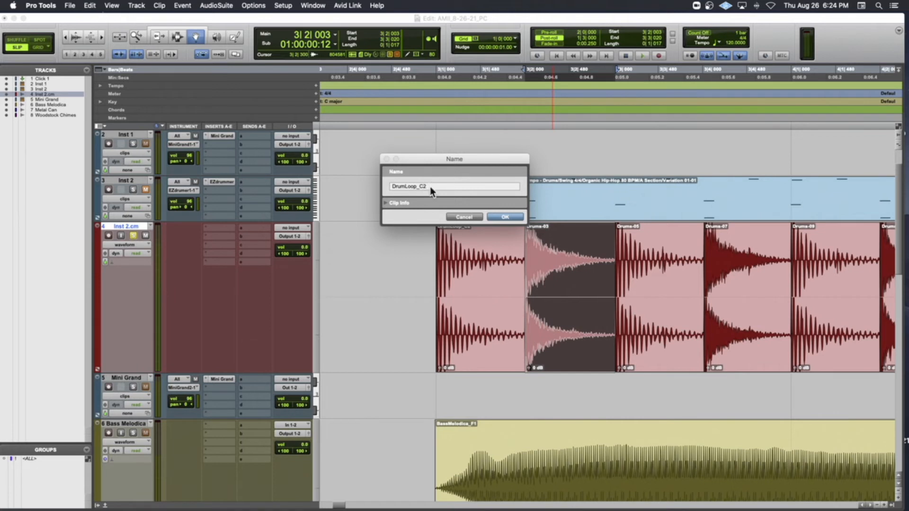
{"action": "left_click", "coordinate": [504, 217]}
{"action": "double_click", "coordinate": [631, 251]}
{"action": "key", "text": "super+v"}
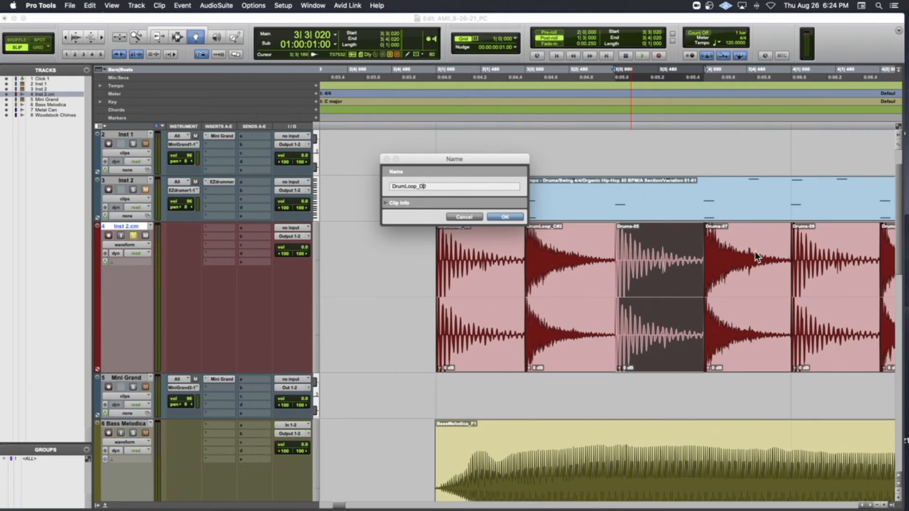
{"action": "left_click", "coordinate": [505, 217]}
Rename the fourth drum slice as DrumLoop_D#2.
{"action": "double_click", "coordinate": [765, 254]}
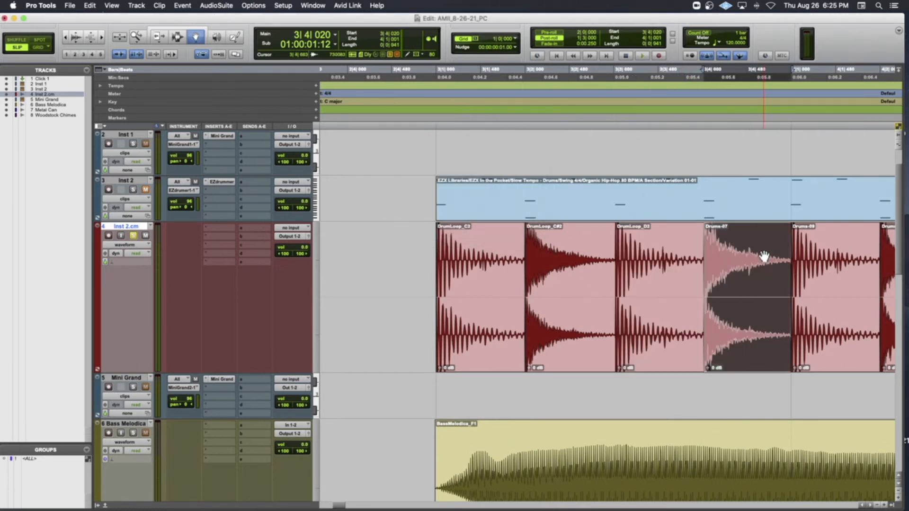
{"action": "type", "text": "DrumLoop_D#2"}
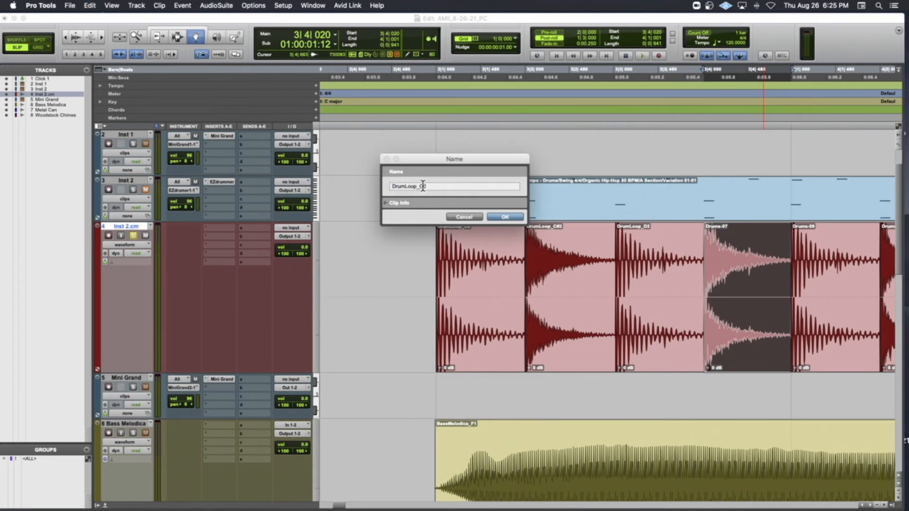
{"action": "key", "text": "BackSpace"}
{"action": "key", "text": "BackSpace"}
{"action": "left_click", "coordinate": [505, 217]}
Rename the fifth drum slice as DrumLoop_E2.
{"action": "double_click", "coordinate": [821, 273]}
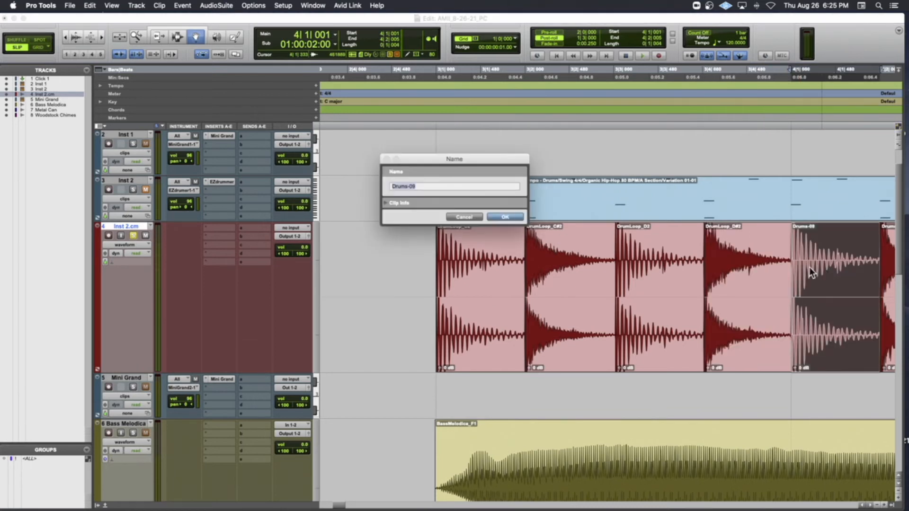
{"action": "type", "text": "DrumLoop_C"}
{"action": "left_click", "coordinate": [424, 186]}
{"action": "key", "text": "BackSpace"}
{"action": "type", "text": "E"}
{"action": "left_click", "coordinate": [505, 216]}
Rename the sixth drum slice as DrumLoop_F2.
{"action": "scroll", "coordinate": [544, 254], "scroll_direction": "right", "scroll_amount": 5}
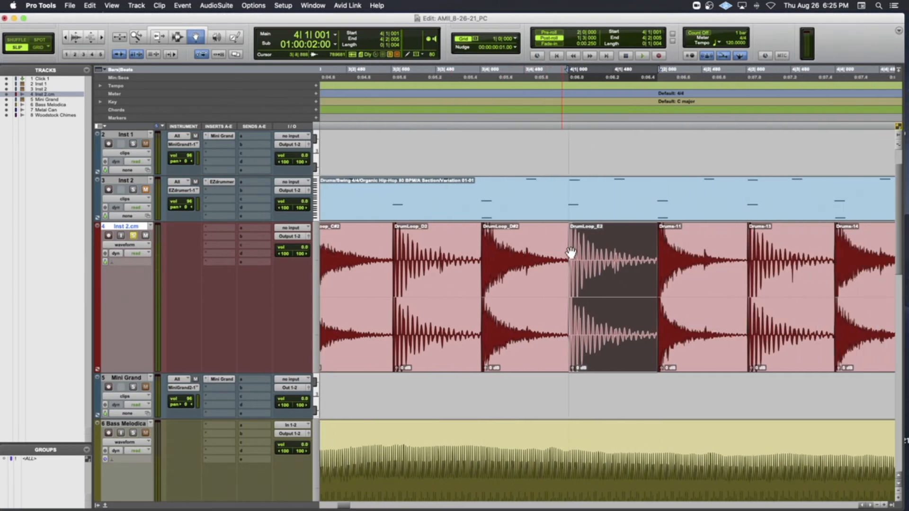
{"action": "double_click", "coordinate": [663, 252]}
{"action": "key", "text": "super+v"}
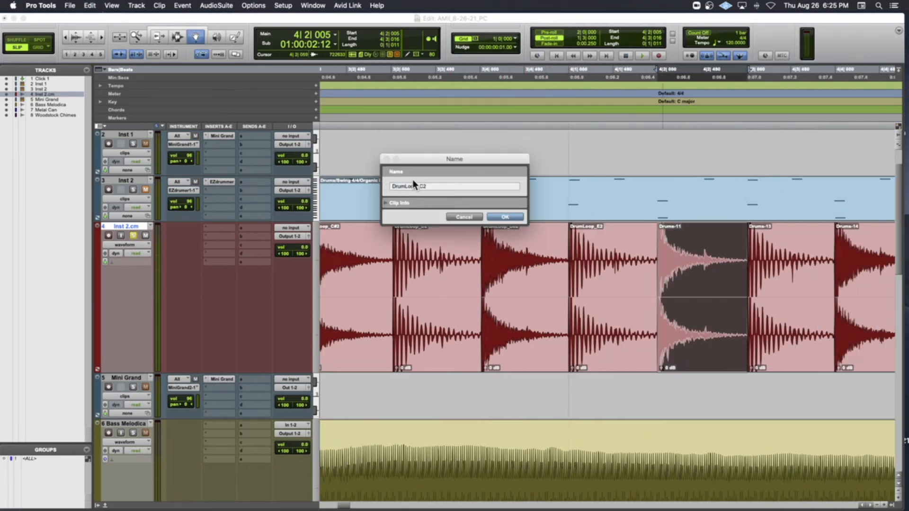
{"action": "key", "text": "BackSpace"}
{"action": "left_click", "coordinate": [505, 218]}
Rename the seventh drum slice as DrumLoop_F#2.
{"action": "double_click", "coordinate": [789, 263]}
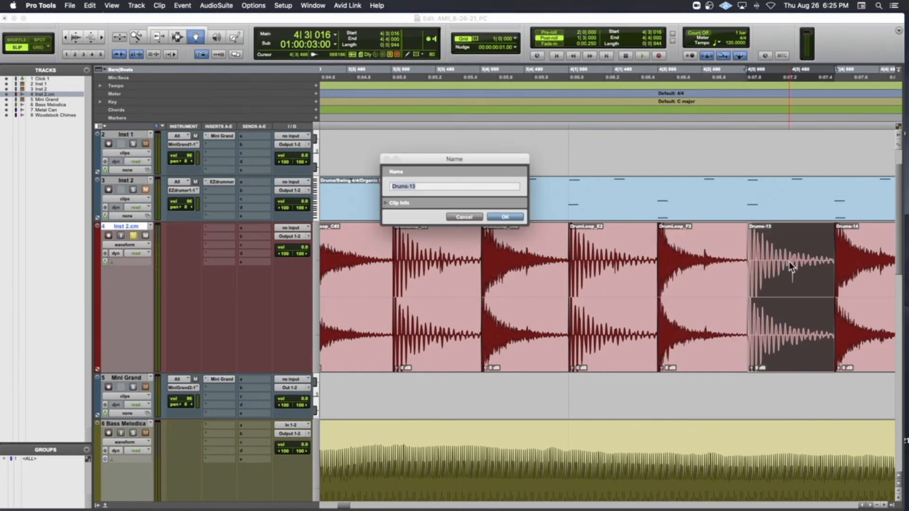
{"action": "key", "text": "super+v"}
{"action": "left_click", "coordinate": [423, 188]}
{"action": "key", "text": "BackSpace"}
{"action": "type", "text": "F#"}
{"action": "left_click", "coordinate": [505, 217]}
Rename the eighth and last drum slice as DrumLoop_G2.
{"action": "double_click", "coordinate": [846, 280]}
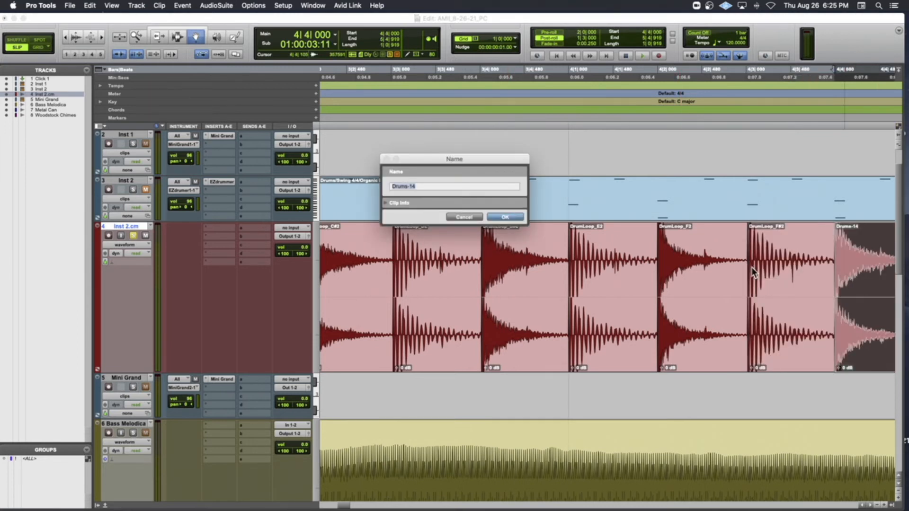
{"action": "key", "text": "super+v"}
{"action": "key", "text": "Return"}
Select all eight renamed drum slices on the Inst 2.cm track and open the settings for exporting clips as files.
{"action": "scroll", "coordinate": [608, 297], "scroll_direction": "right", "scroll_amount": 5}
{"action": "key", "text": "r"}
{"action": "key", "text": "r"}
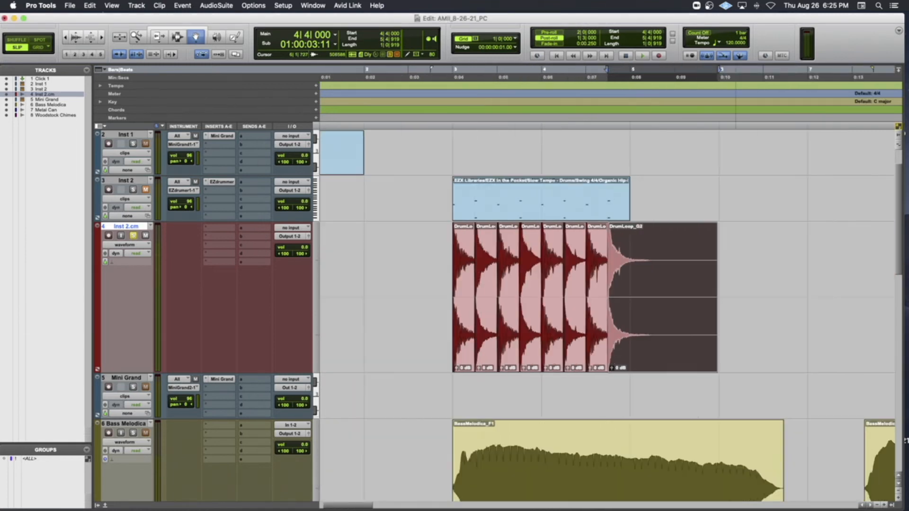
{"action": "left_click", "coordinate": [467, 283], "text": "shift"}
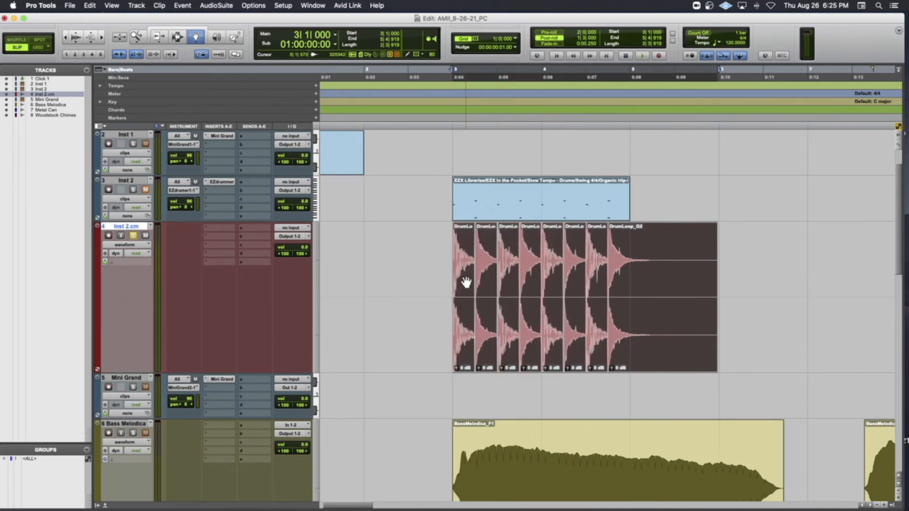
{"action": "key", "text": "super+shift+k"}
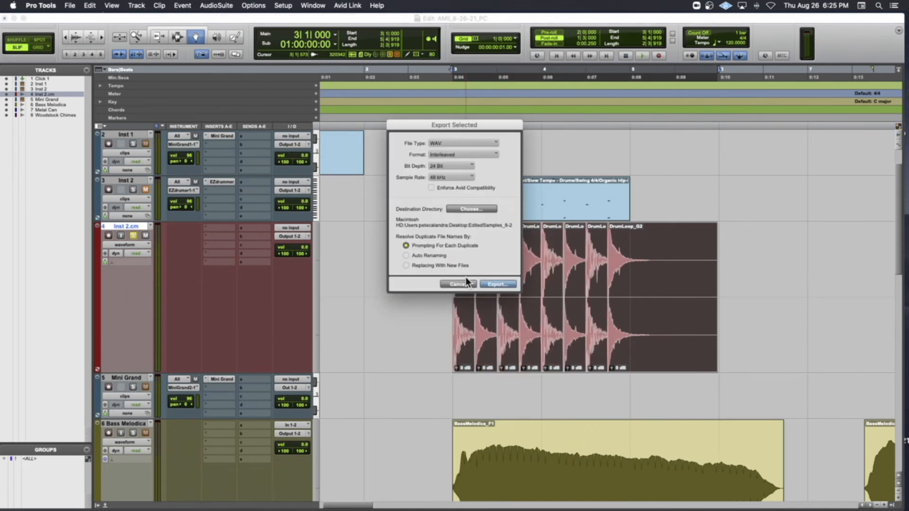
Create a DrumLoopSamples_8-26-21_PC folder inside EditedSamples_8-26-21_PC for the exported clips.
{"action": "left_click", "coordinate": [475, 212]}
{"action": "left_click", "coordinate": [462, 92]}
{"action": "left_click", "coordinate": [462, 99]}
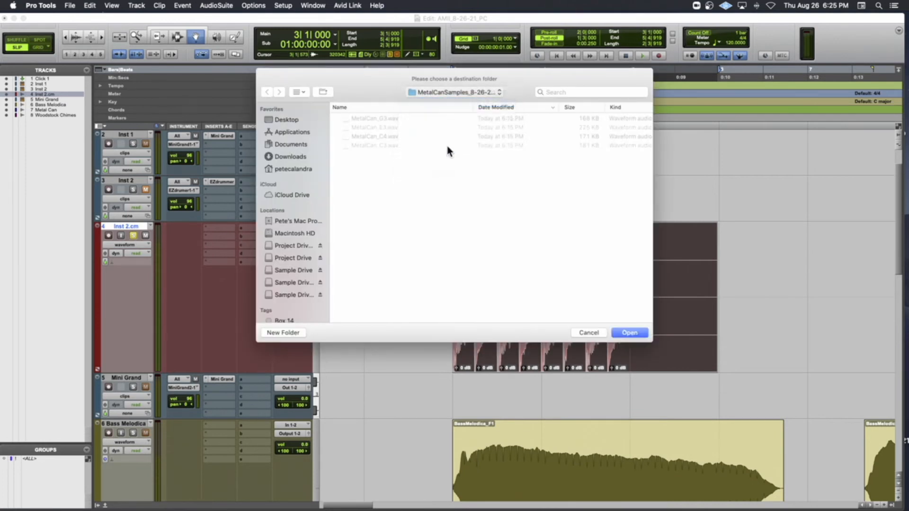
{"action": "left_click", "coordinate": [283, 333]}
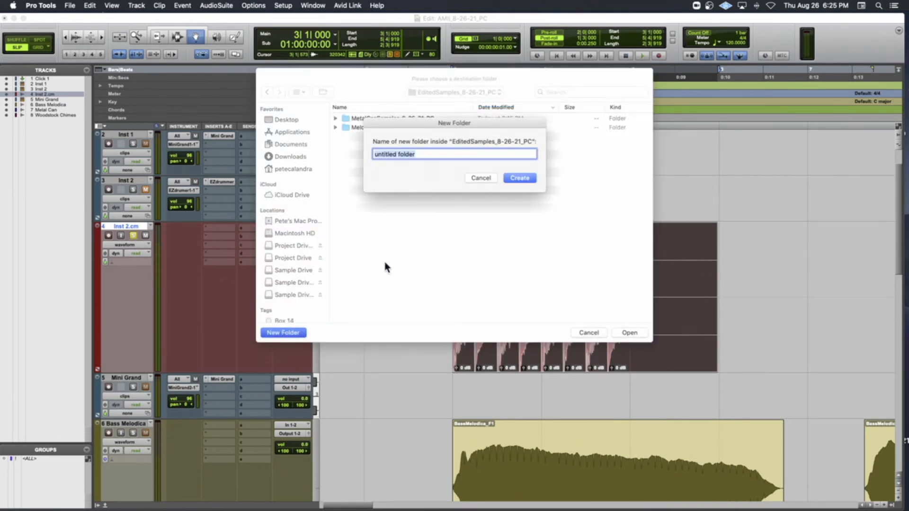
{"action": "key", "text": "super+v"}
{"action": "left_click_drag", "start_coordinate": [404, 155], "coordinate": [420, 155]}
{"action": "left_click_drag", "start_coordinate": [414, 122], "coordinate": [424, 151]}
{"action": "type", "text": "Samp"}
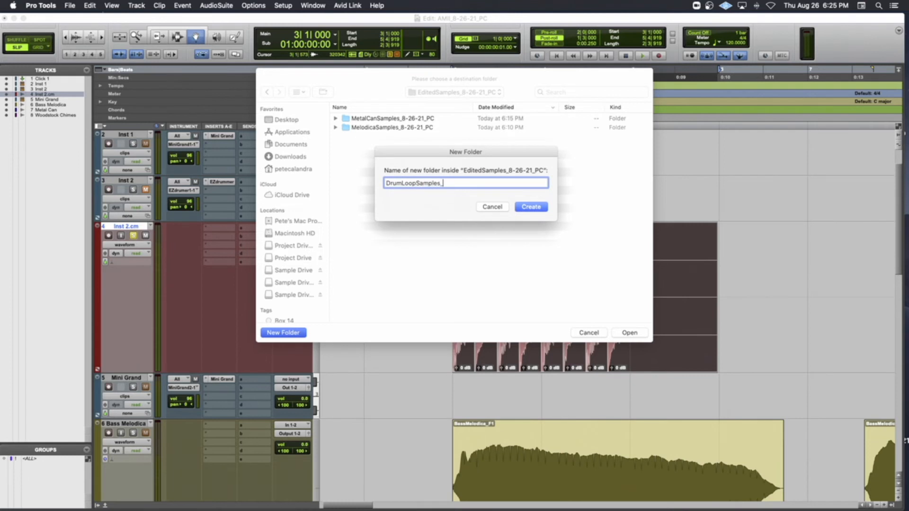
{"action": "type", "text": "les_8-26-21_PC"}
{"action": "left_click", "coordinate": [533, 206]}
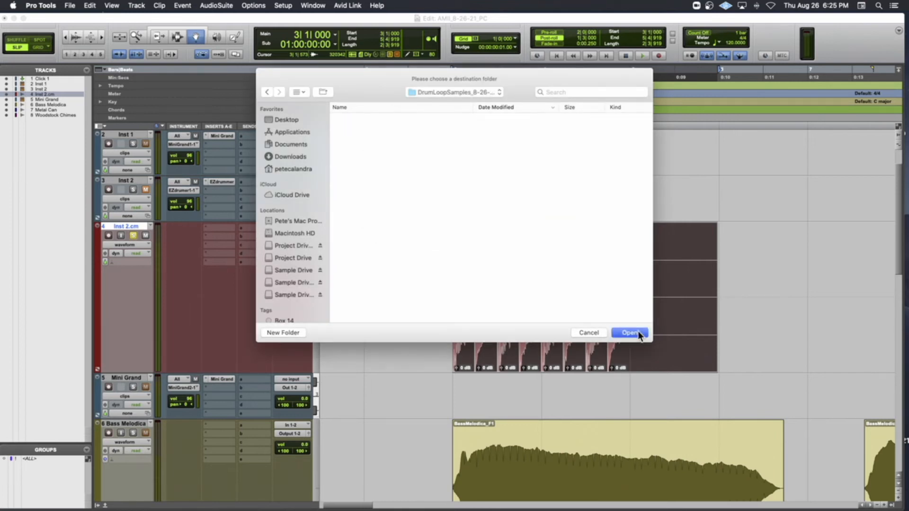
Use the new DrumLoopSamples folder as the destination and export the selected slices as WAV files.
{"action": "left_click", "coordinate": [630, 333]}
{"action": "left_click", "coordinate": [493, 284]}
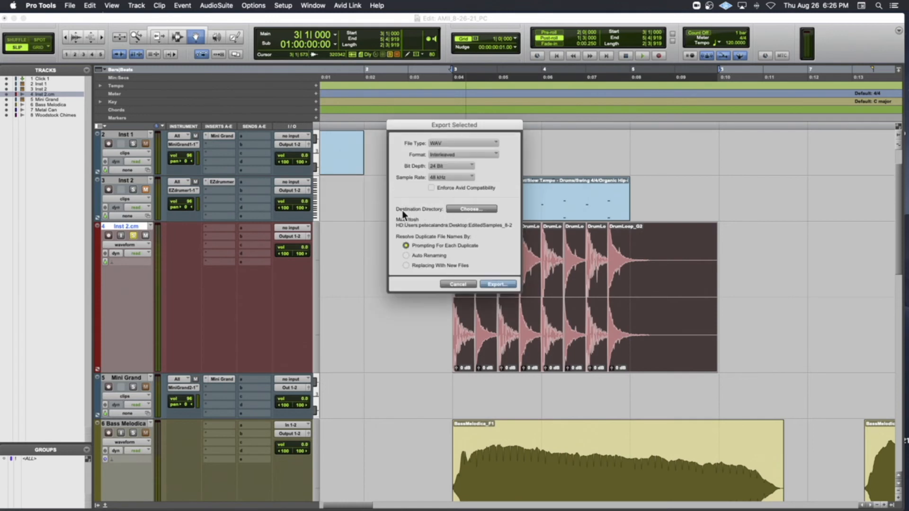
{"action": "left_click", "coordinate": [458, 280]}
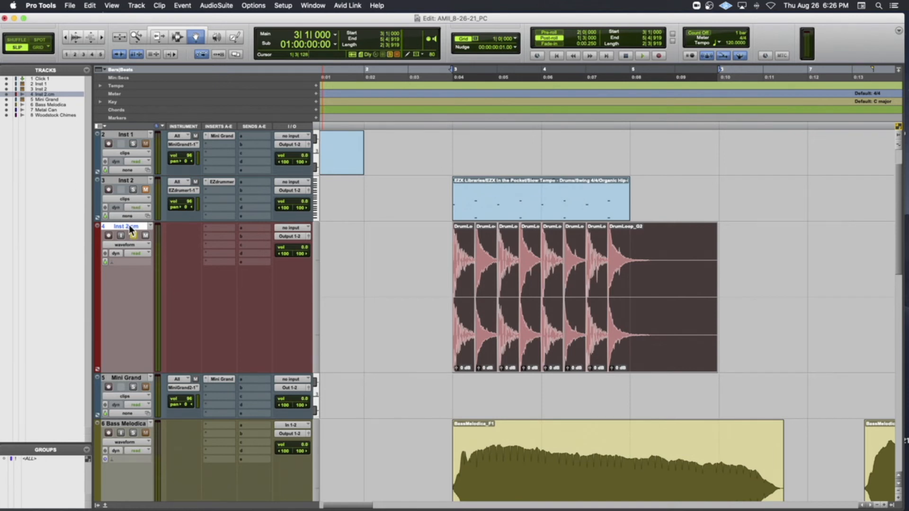
Create one new stereo instrument track in ticks below the Inst 2.cm track.
{"action": "key", "text": "shift+super+n"}
{"action": "left_click", "coordinate": [355, 185]}
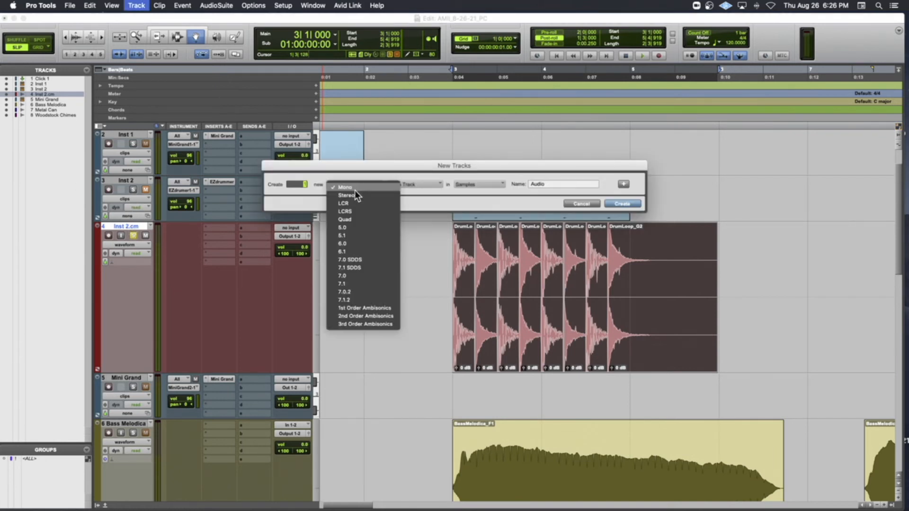
{"action": "left_click", "coordinate": [355, 194]}
{"action": "left_click", "coordinate": [412, 185]}
{"action": "left_click", "coordinate": [411, 194]}
{"action": "left_click", "coordinate": [421, 184]}
{"action": "left_click", "coordinate": [426, 217]}
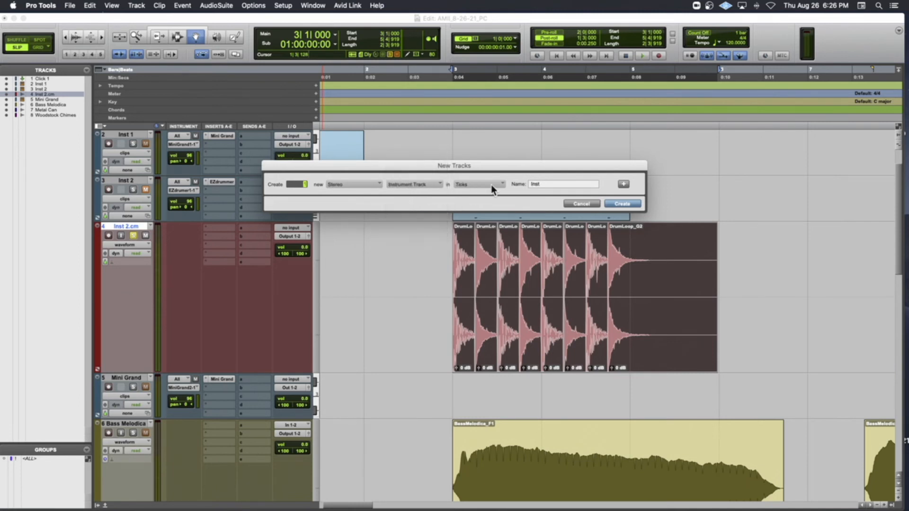
{"action": "left_click", "coordinate": [616, 202]}
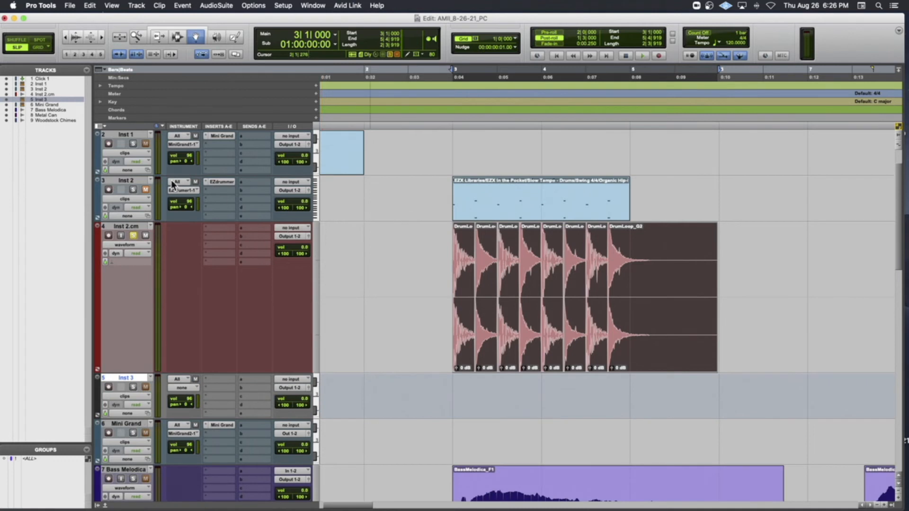
Insert the Native Instruments Kontakt multichannel plug-in on the new Inst 3 track.
{"action": "left_click", "coordinate": [219, 379]}
{"action": "mouse_move", "coordinate": [349, 305]}
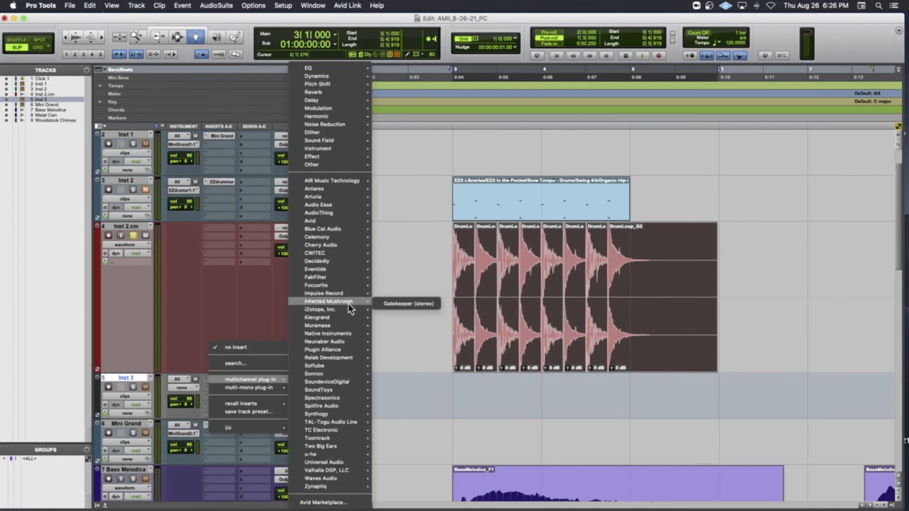
{"action": "mouse_move", "coordinate": [347, 333]}
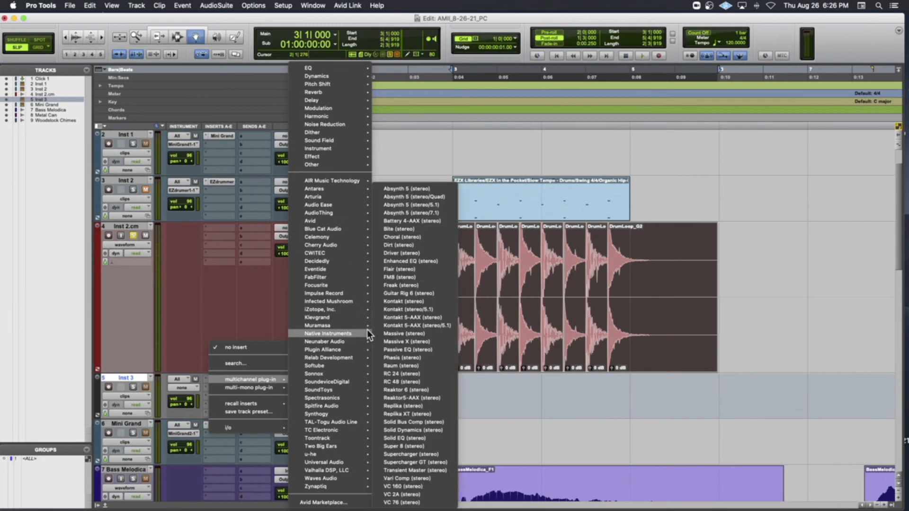
{"action": "left_click", "coordinate": [408, 309]}
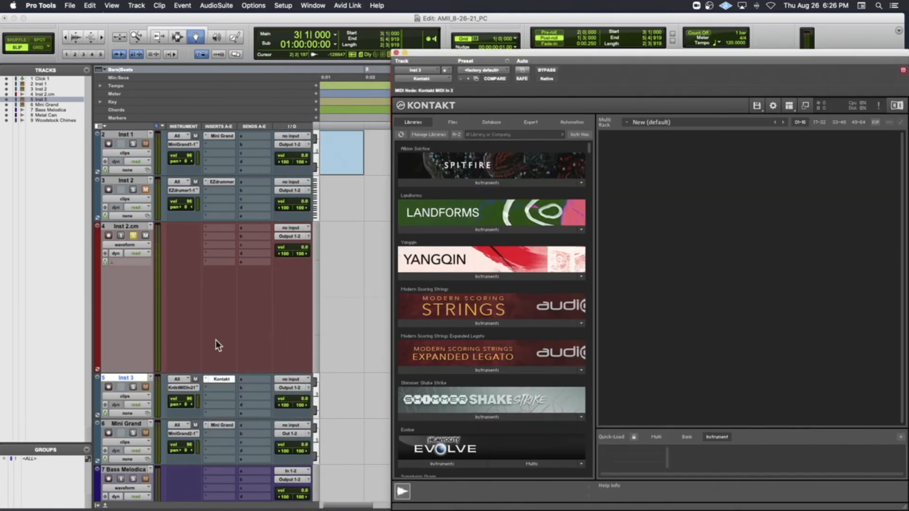
Solo and record-enable the Inst 3 track, and take the Inst 2.cm track out of solo.
{"action": "left_click", "coordinate": [133, 387]}
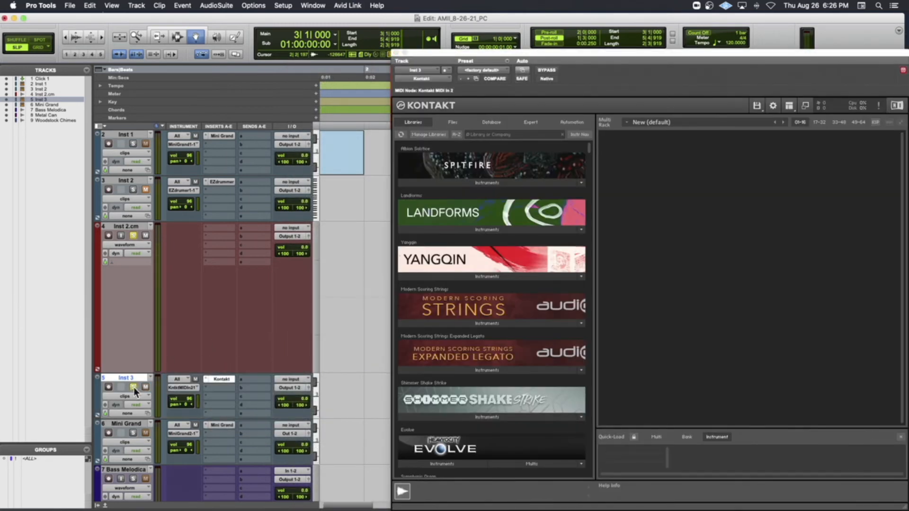
{"action": "left_click", "coordinate": [108, 388]}
{"action": "left_click", "coordinate": [132, 236]}
Create a new empty instrument in Kontakt in edit mode and open its Mapping Editor.
{"action": "double_click", "coordinate": [620, 141]}
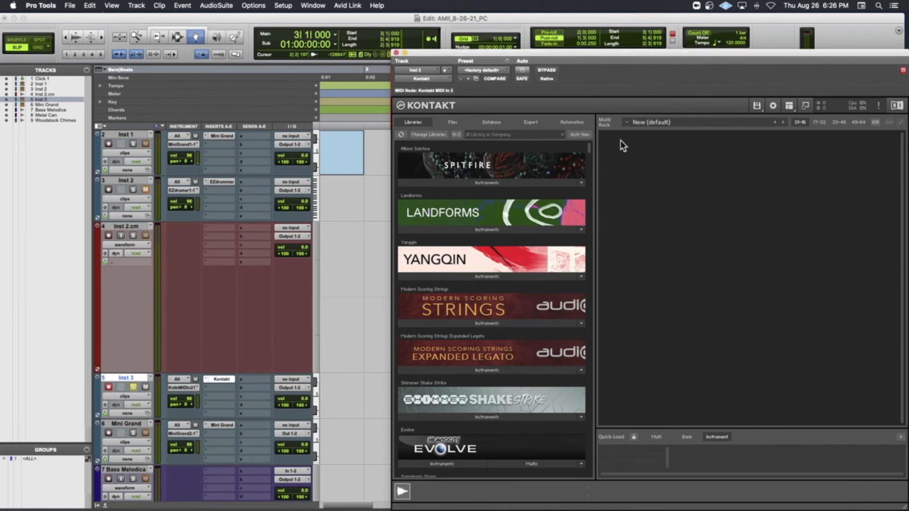
{"action": "left_click", "coordinate": [619, 141]}
{"action": "left_click_drag", "start_coordinate": [596, 54], "coordinate": [360, 52]}
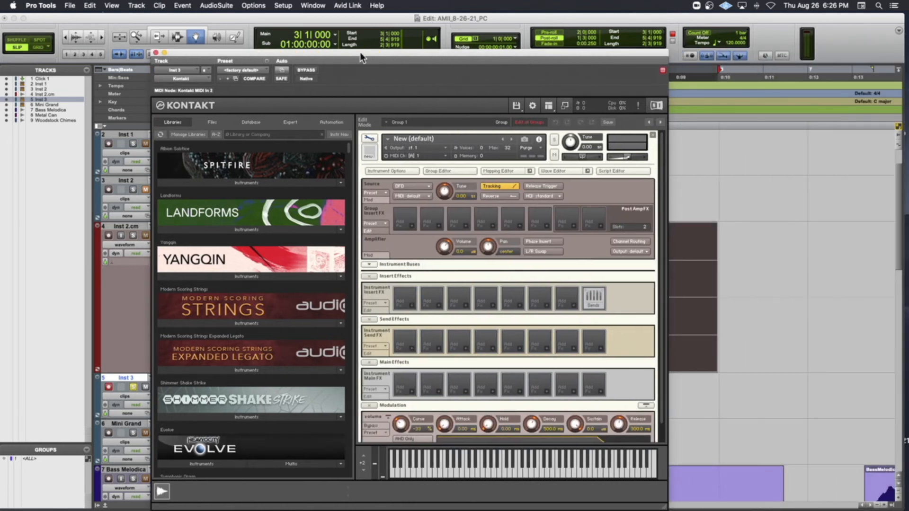
{"action": "left_click", "coordinate": [14, 18]}
{"action": "left_click", "coordinate": [501, 172]}
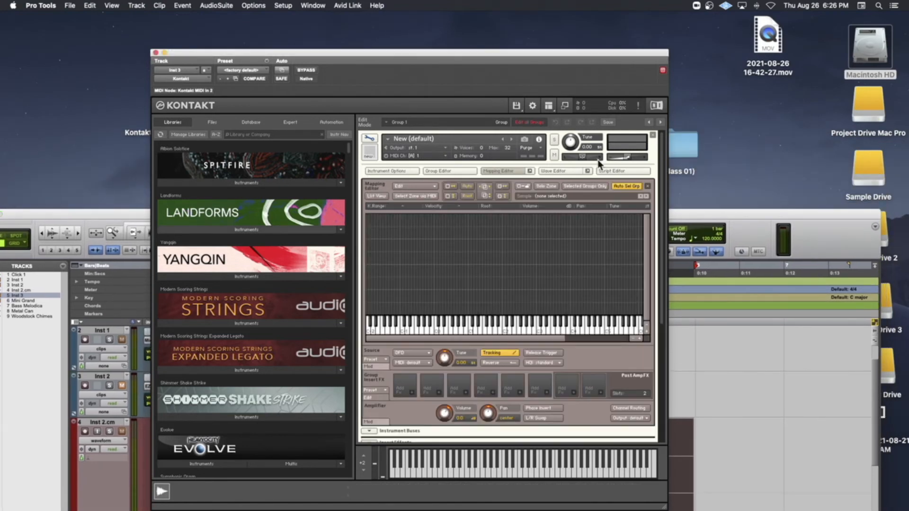
Move the Kontakt and Edit windows aside to uncover the EditedSamples_8-26-21_PC folder on the desktop.
{"action": "left_click_drag", "start_coordinate": [621, 53], "coordinate": [469, 52]}
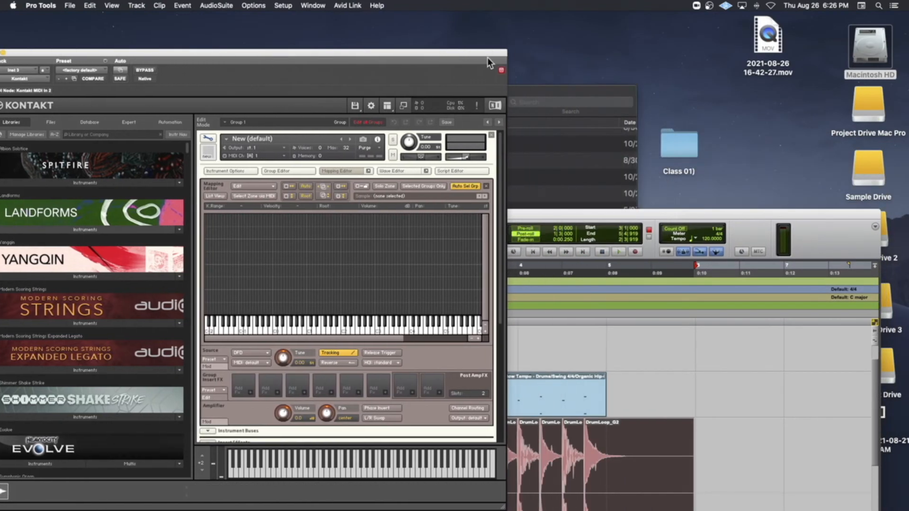
{"action": "left_click_drag", "start_coordinate": [727, 209], "coordinate": [705, 360]}
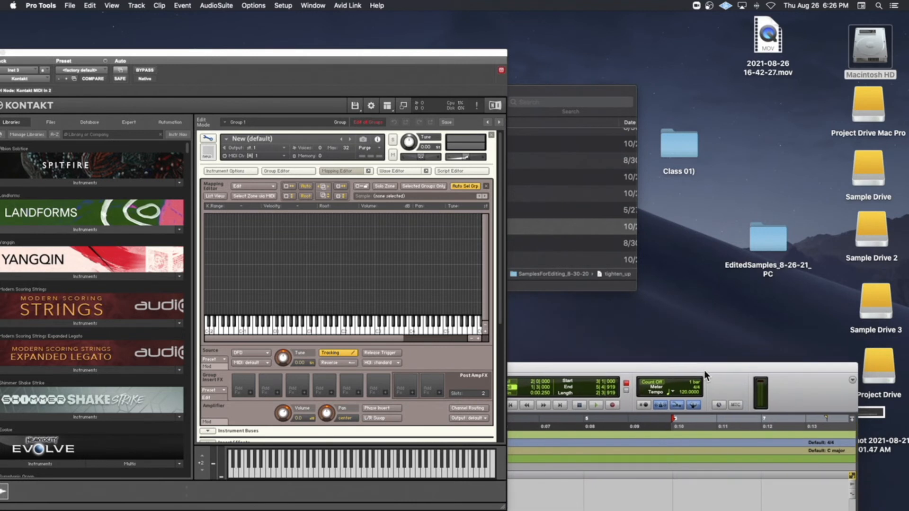
Add all eight DrumLoop WAV files from the DrumLoopSamples_8-26-21_PC folder to Kontakt's Mapping Editor and close the Finder windows.
{"action": "left_click", "coordinate": [761, 244]}
{"action": "double_click", "coordinate": [760, 244]}
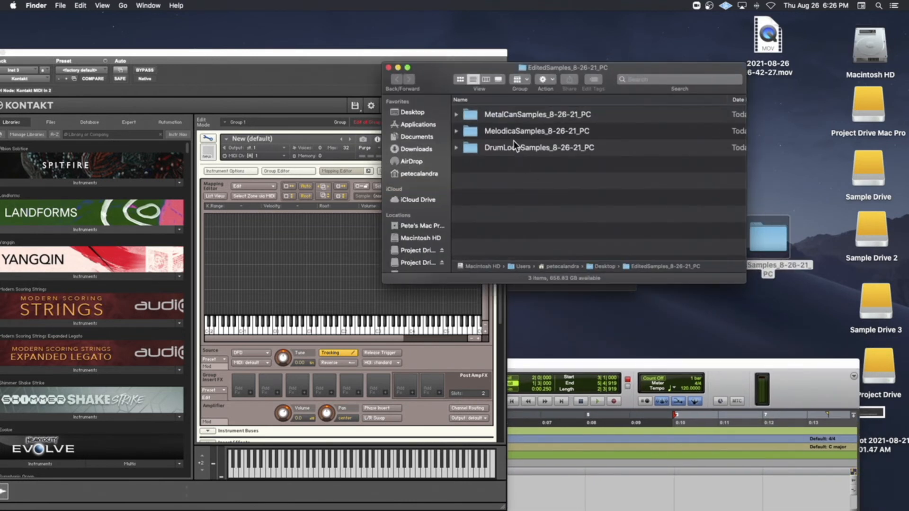
{"action": "double_click", "coordinate": [469, 147]}
{"action": "left_click", "coordinate": [484, 114]}
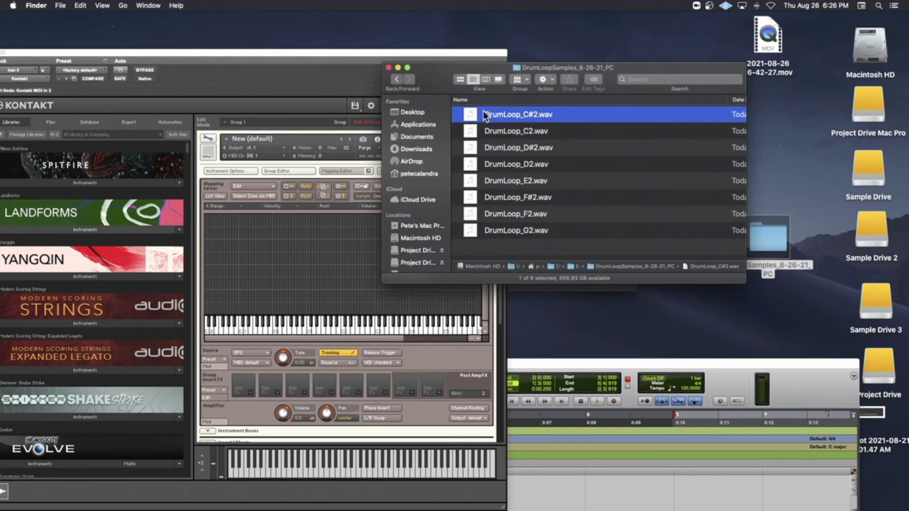
{"action": "left_click", "coordinate": [510, 231], "text": "shift"}
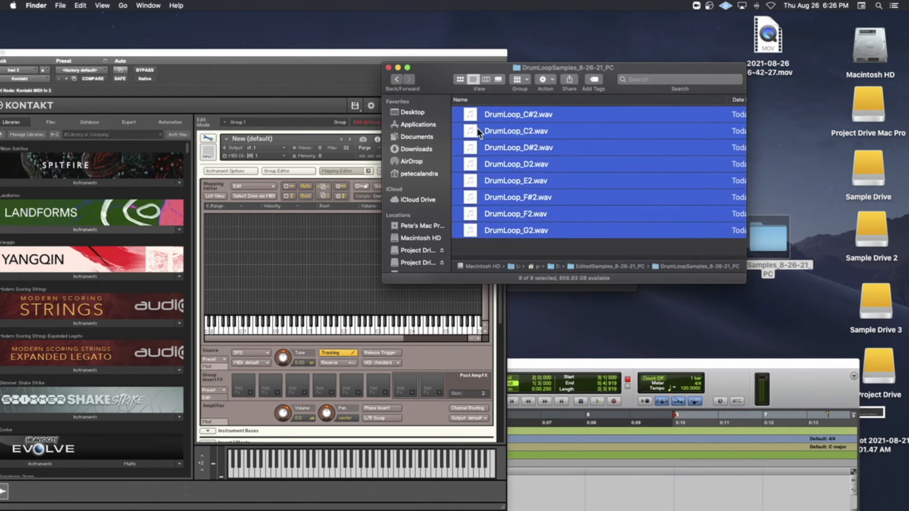
{"action": "left_click_drag", "start_coordinate": [473, 118], "coordinate": [294, 314]}
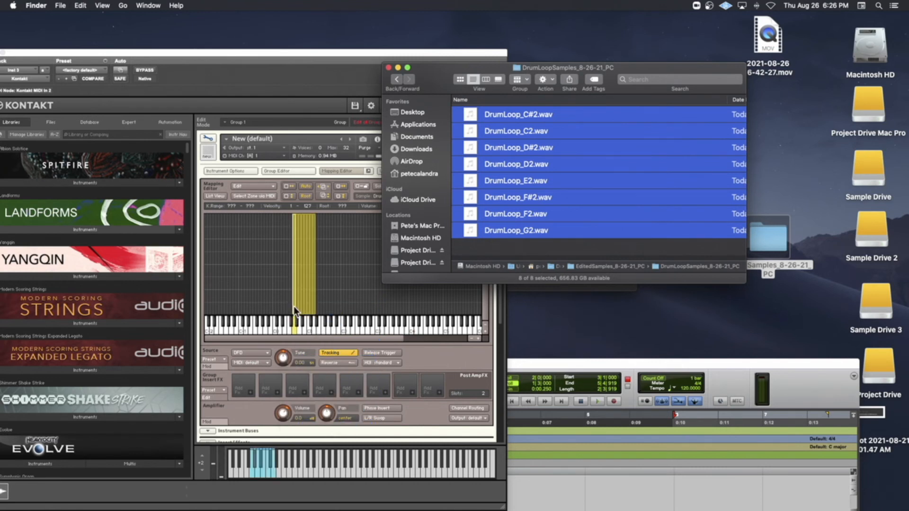
{"action": "left_click", "coordinate": [388, 68]}
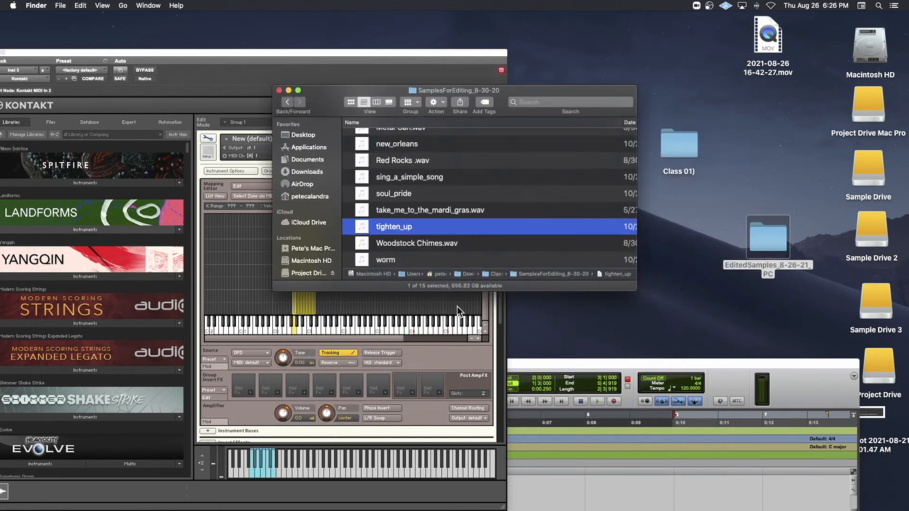
{"action": "left_click", "coordinate": [279, 90]}
Move the DrumLoop_C2 and DrumLoop_C#2 zones onto the C2 and C#2 keys in the Mapping Editor.
{"action": "left_click", "coordinate": [476, 339]}
{"action": "left_click", "coordinate": [477, 339]}
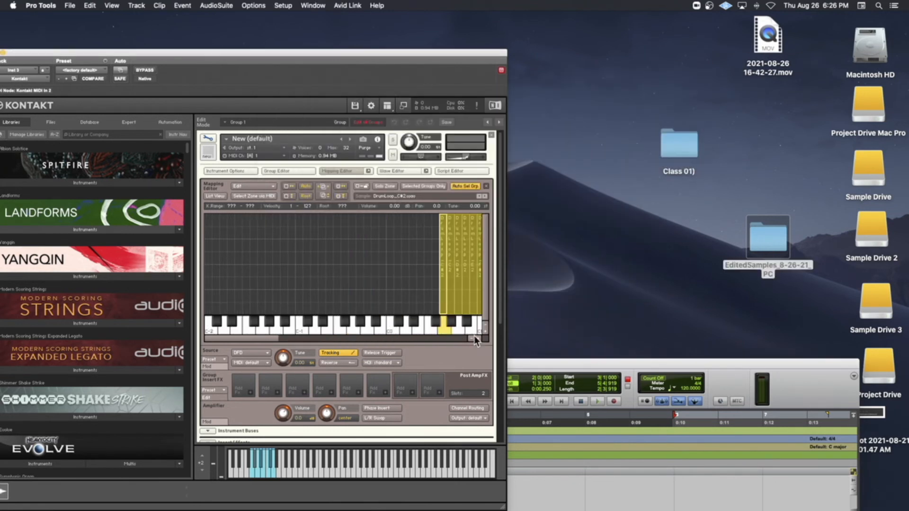
{"action": "left_click", "coordinate": [420, 246]}
{"action": "scroll", "coordinate": [419, 247], "scroll_direction": "right", "scroll_amount": 2}
{"action": "scroll", "coordinate": [419, 246], "scroll_direction": "right", "scroll_amount": 8}
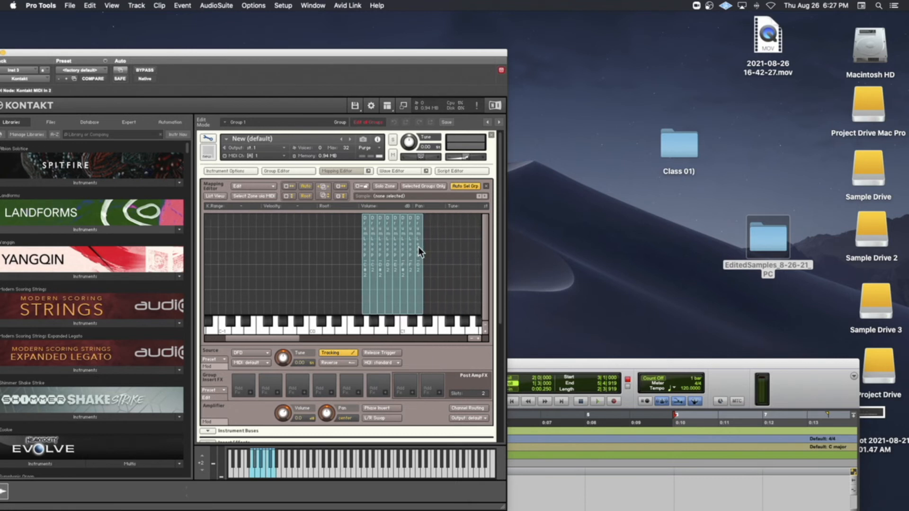
{"action": "left_click_drag", "start_coordinate": [307, 265], "coordinate": [425, 266]}
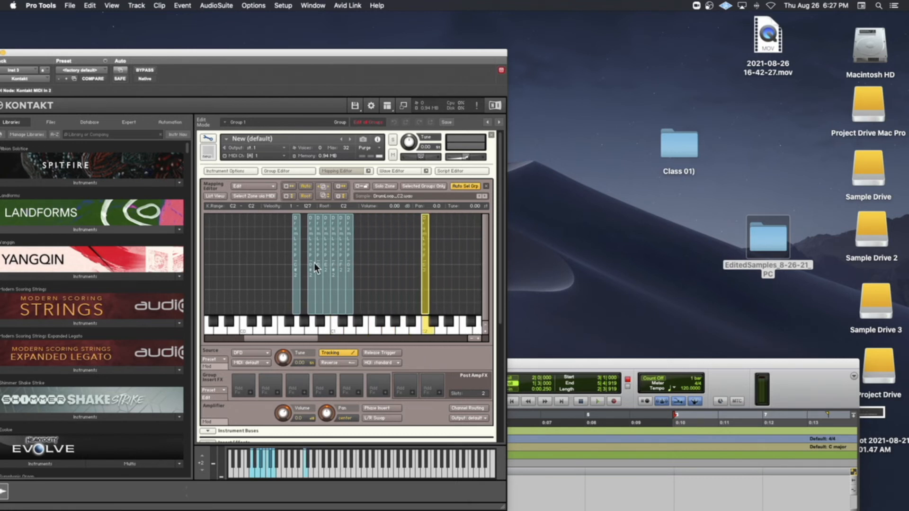
{"action": "left_click_drag", "start_coordinate": [297, 269], "coordinate": [431, 268]}
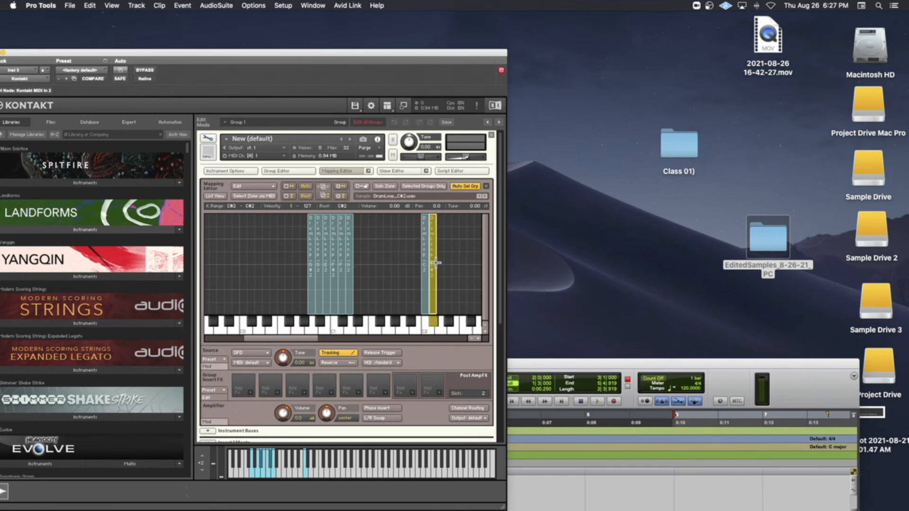
Place the DrumLoop_D2 zone on the D2 key and the DrumLoop_D#2 zone on the D#2 key.
{"action": "left_click_drag", "start_coordinate": [310, 278], "coordinate": [447, 267]}
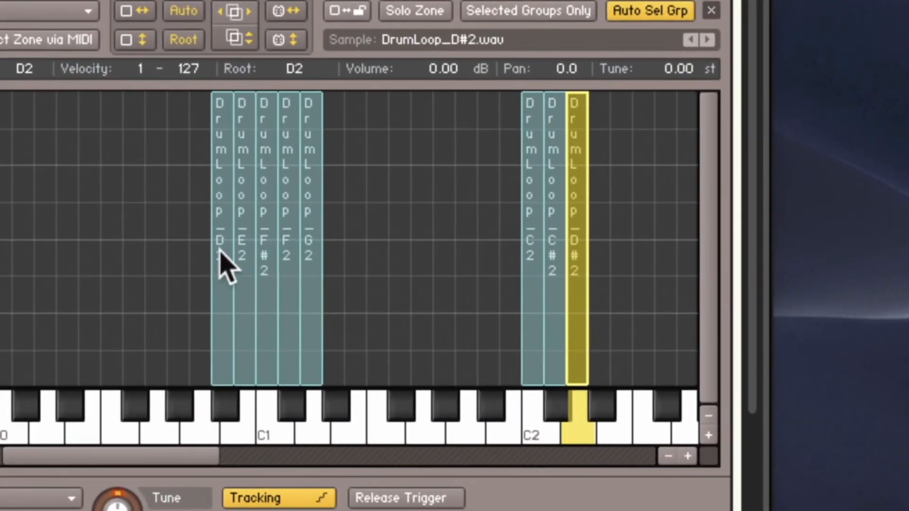
{"action": "left_click_drag", "start_coordinate": [226, 268], "coordinate": [448, 260]}
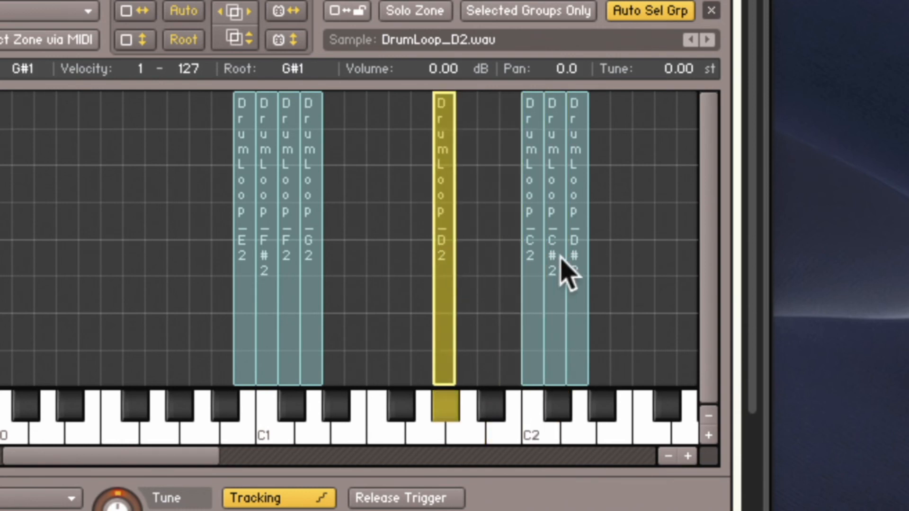
{"action": "left_click", "coordinate": [578, 258]}
{"action": "left_click_drag", "start_coordinate": [579, 259], "coordinate": [596, 257]}
{"action": "left_click_drag", "start_coordinate": [441, 260], "coordinate": [575, 258]}
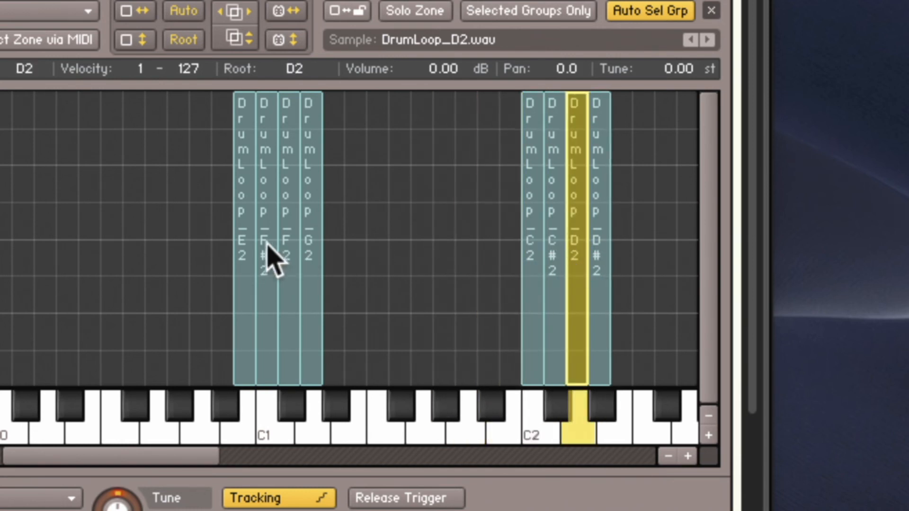
Move the DrumLoop E2, F2, F#2 and G2 zones onto their matching keys and deselect the zones.
{"action": "left_click_drag", "start_coordinate": [251, 265], "coordinate": [632, 235]}
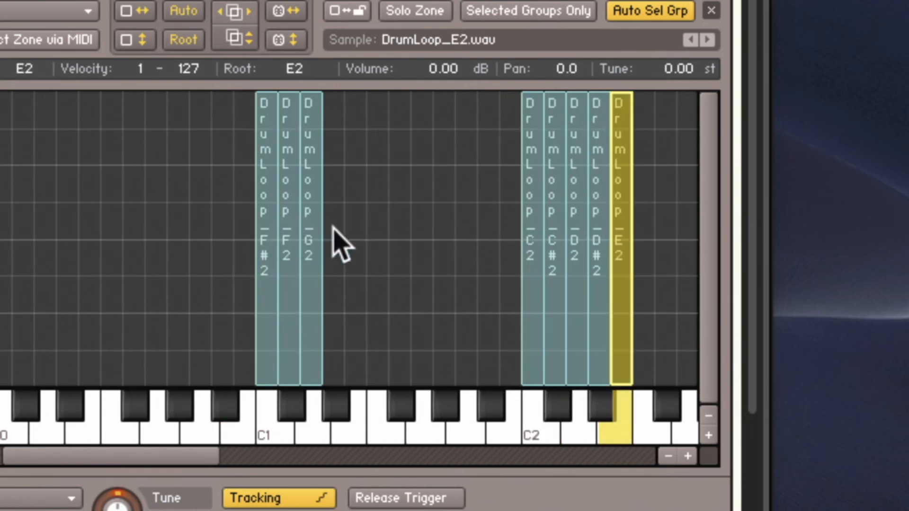
{"action": "left_click_drag", "start_coordinate": [292, 246], "coordinate": [649, 213]}
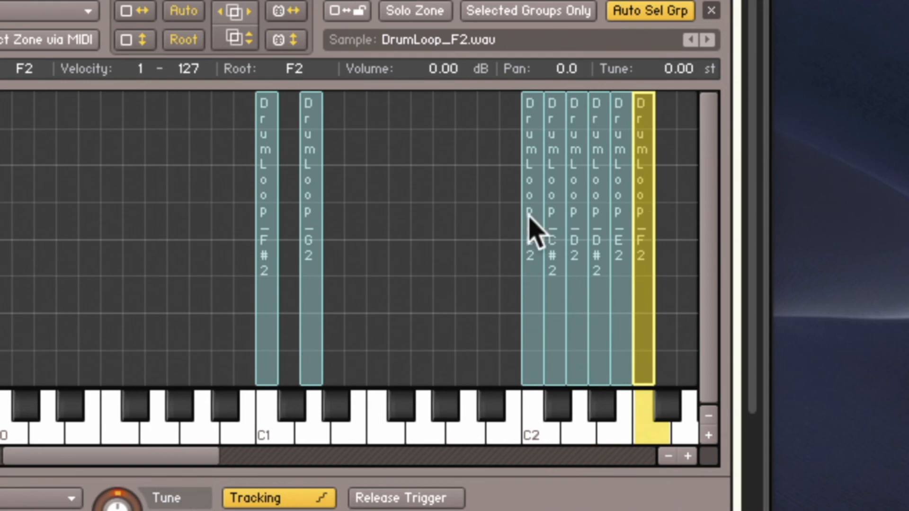
{"action": "left_click_drag", "start_coordinate": [266, 229], "coordinate": [667, 220]}
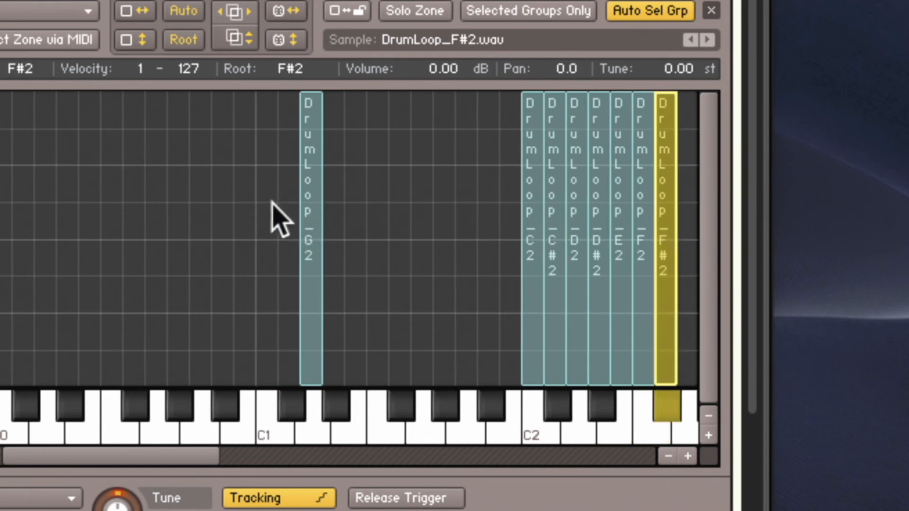
{"action": "left_click_drag", "start_coordinate": [301, 205], "coordinate": [694, 209]}
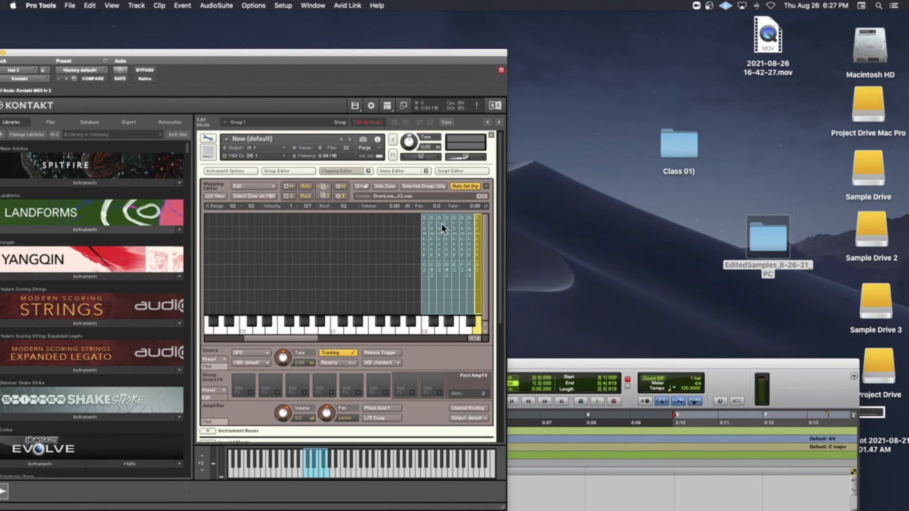
{"action": "left_click", "coordinate": [412, 263]}
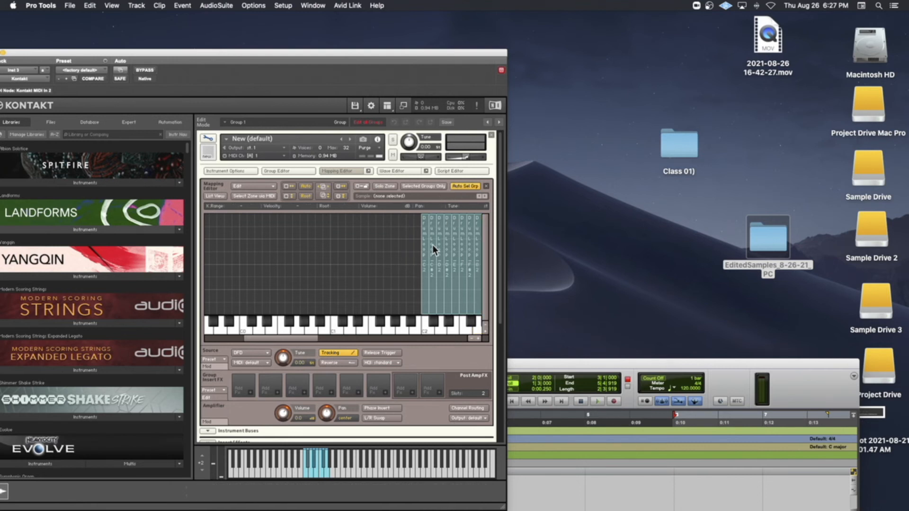
Bring the Kontakt and Edit windows back into view, close Kontakt, and minimize the Edit window.
{"action": "left_click_drag", "start_coordinate": [433, 50], "coordinate": [750, 13]}
{"action": "left_click_drag", "start_coordinate": [257, 362], "coordinate": [330, 131]}
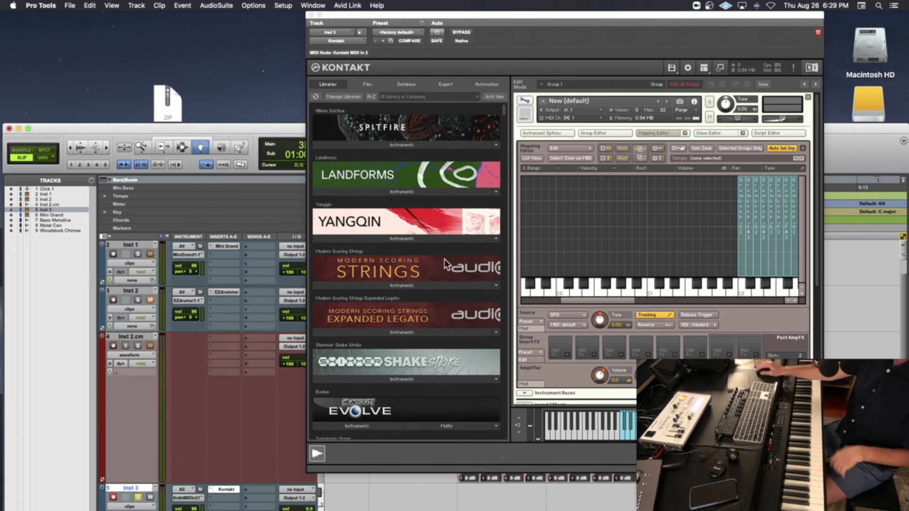
{"action": "left_click_drag", "start_coordinate": [287, 129], "coordinate": [314, 35]}
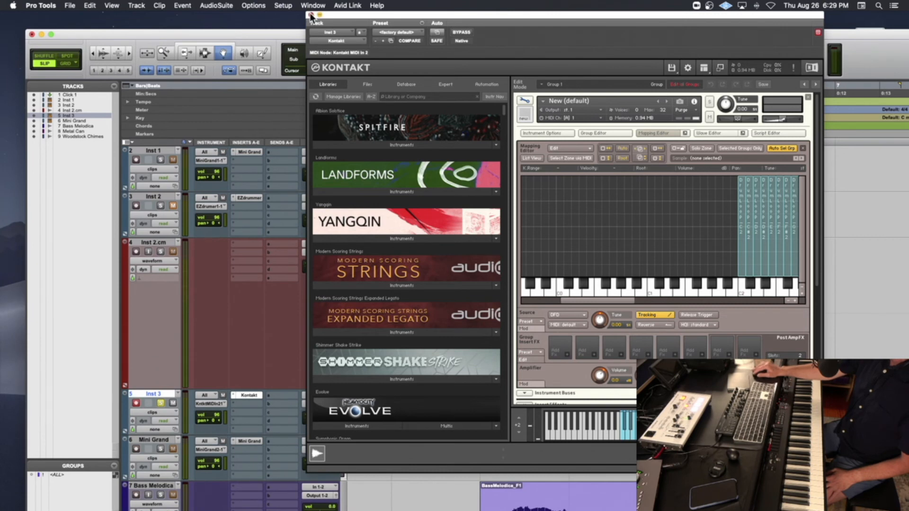
{"action": "left_click", "coordinate": [311, 15]}
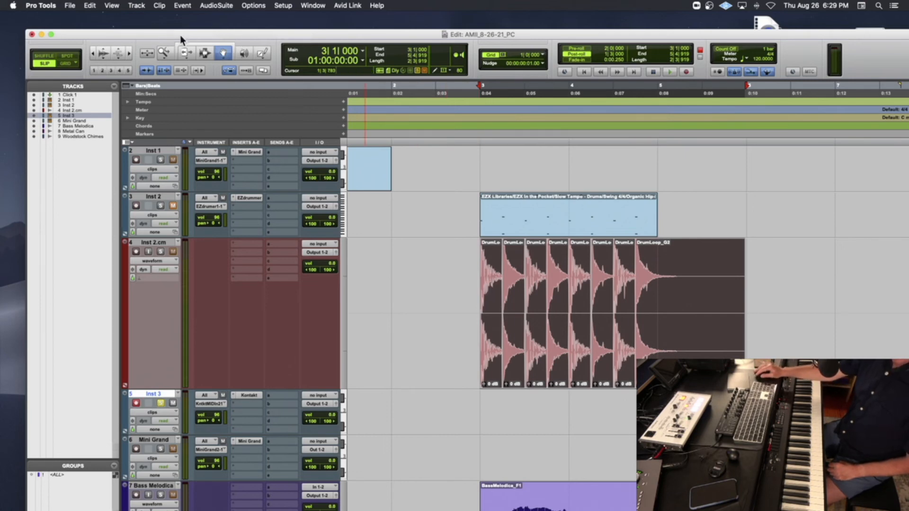
{"action": "left_click", "coordinate": [42, 34]}
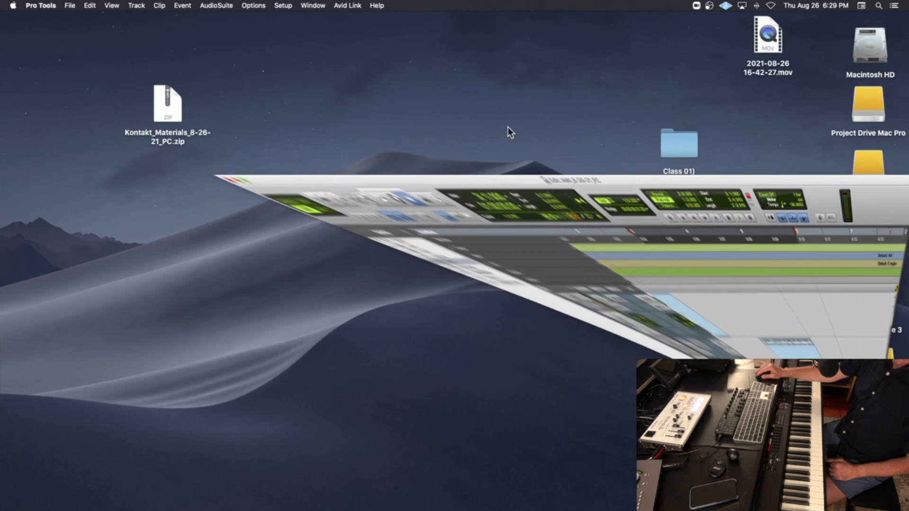
Open the SamplesForEditing_8-30-20 folder inside Class 01) in Downloads and look through its source audio files.
{"action": "double_click", "coordinate": [872, 49]}
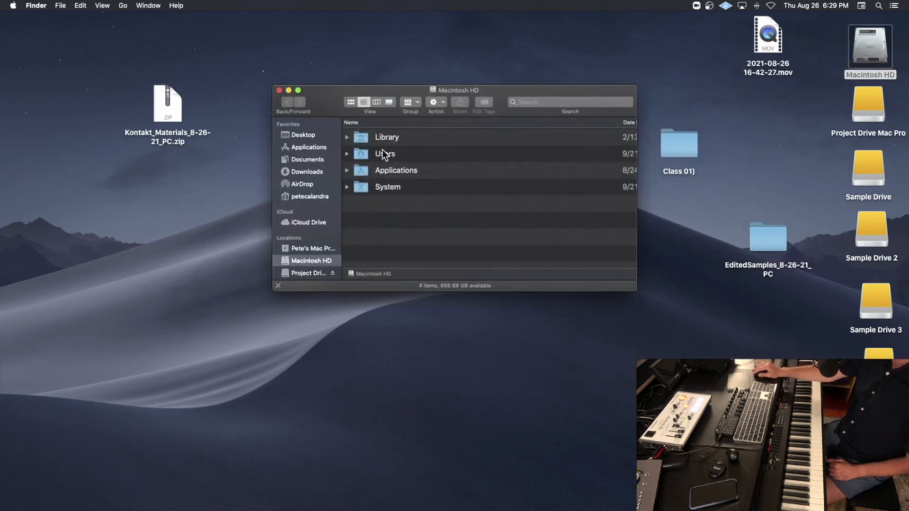
{"action": "left_click", "coordinate": [308, 169]}
{"action": "left_click", "coordinate": [387, 133]}
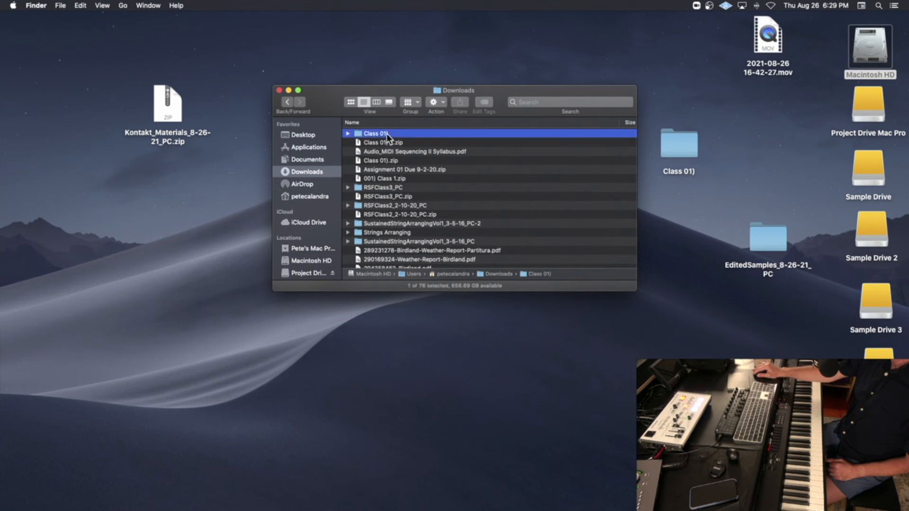
{"action": "double_click", "coordinate": [386, 134]}
{"action": "double_click", "coordinate": [401, 136]}
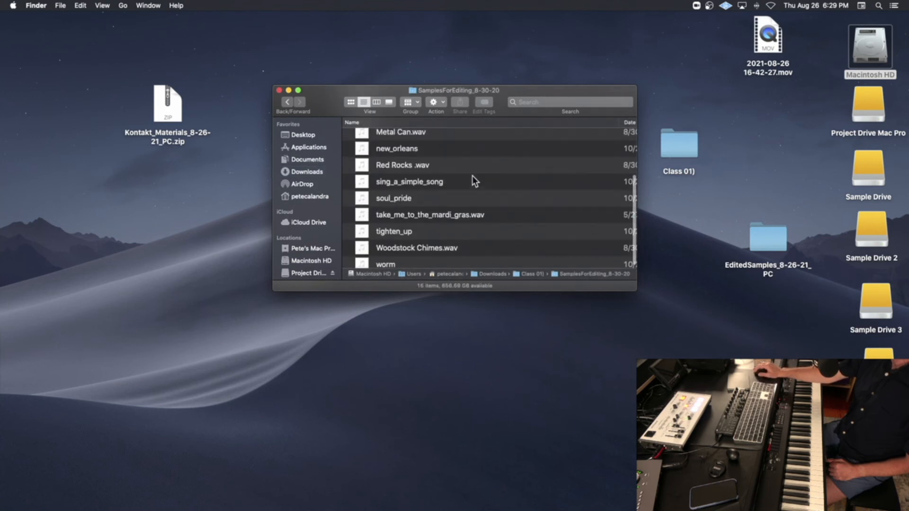
{"action": "scroll", "coordinate": [473, 175], "scroll_direction": "up", "scroll_amount": 5}
{"action": "scroll", "coordinate": [473, 175], "scroll_direction": "down", "scroll_amount": 5}
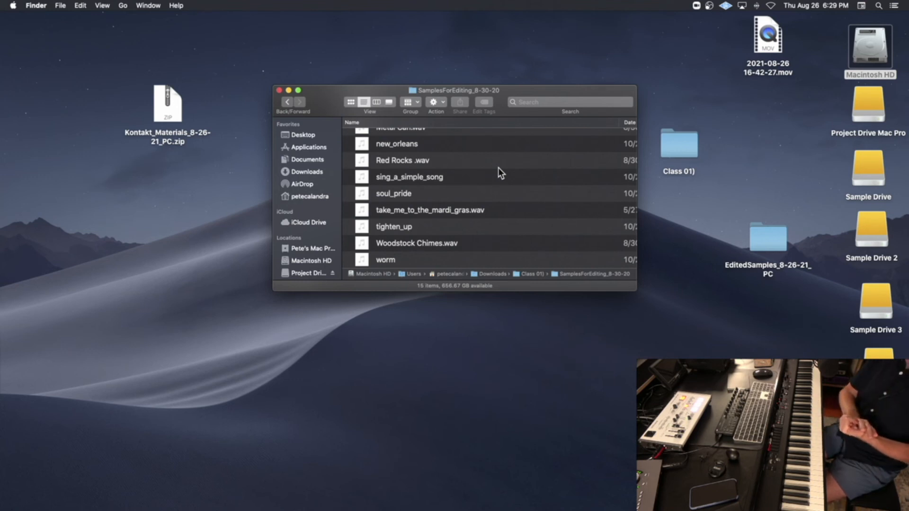
{"action": "scroll", "coordinate": [498, 168], "scroll_direction": "right", "scroll_amount": 3}
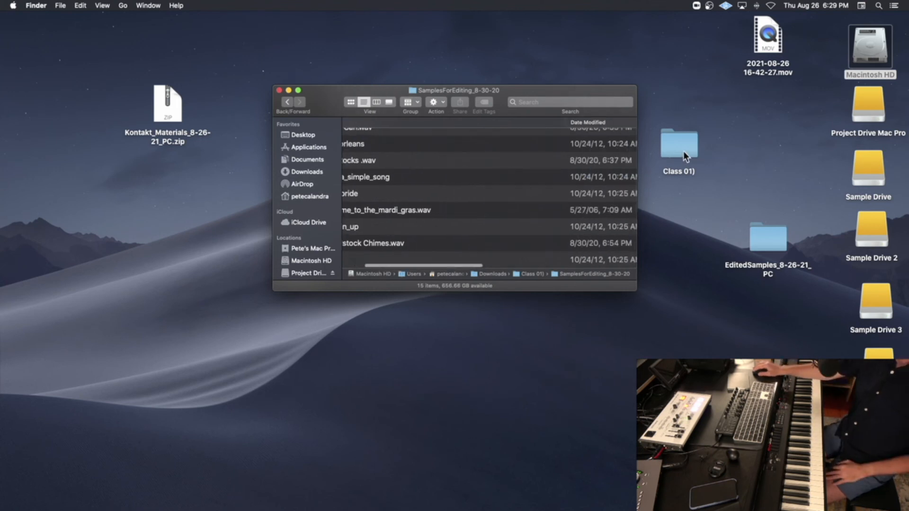
Open the EditedSamples_8-26-21_PC folder on the desktop to review its subfolders, closing the SamplesForEditing window.
{"action": "left_click", "coordinate": [765, 234]}
{"action": "double_click", "coordinate": [764, 233]}
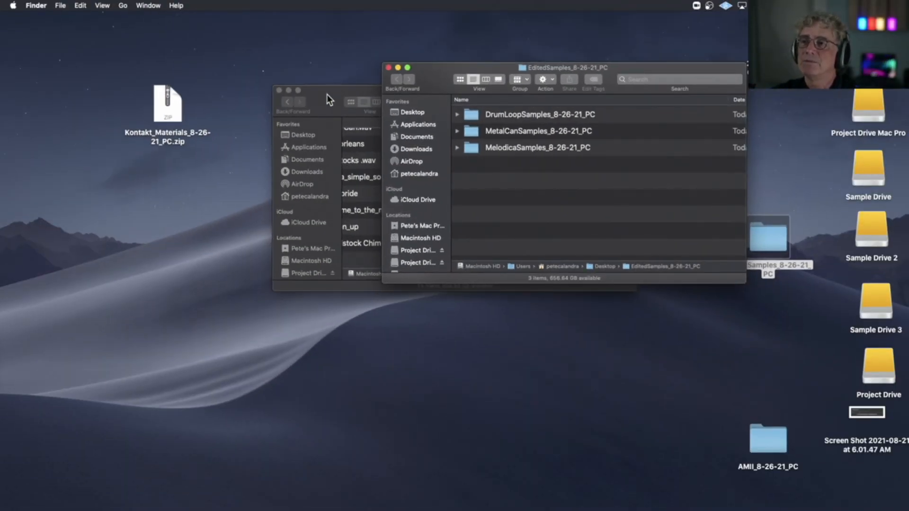
{"action": "left_click", "coordinate": [327, 94]}
{"action": "left_click", "coordinate": [278, 89]}
{"action": "left_click_drag", "start_coordinate": [431, 70], "coordinate": [306, 75]}
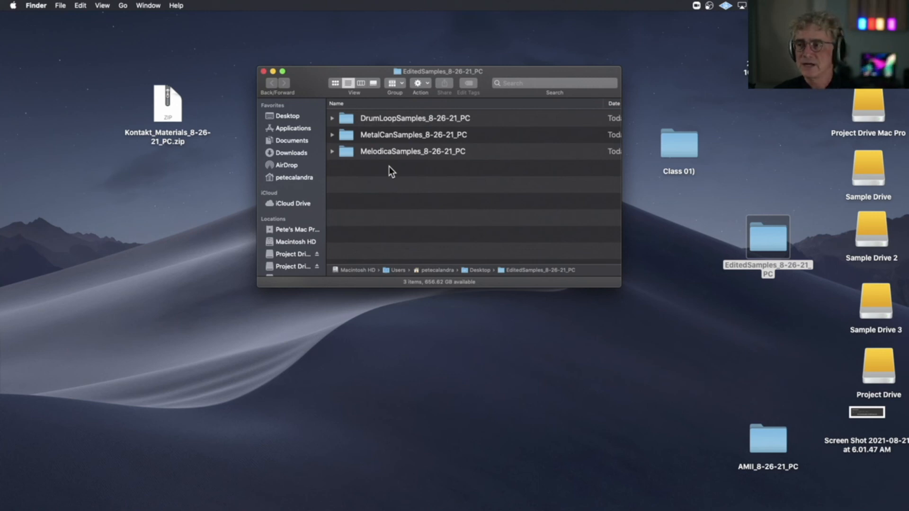
Close the folder window, compress the EditedSamples_8-26-21_PC folder into a zip, and place the archive mid-desktop.
{"action": "left_click_drag", "start_coordinate": [770, 232], "coordinate": [740, 217]}
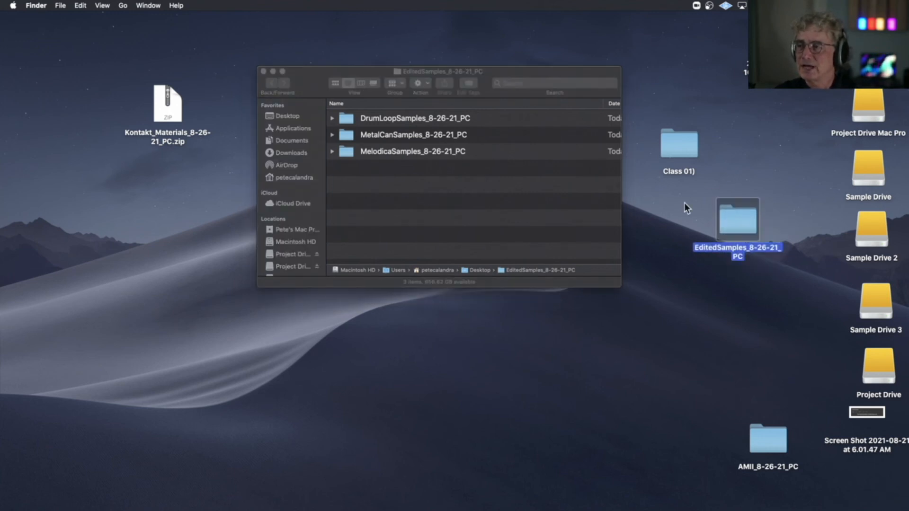
{"action": "left_click", "coordinate": [264, 71]}
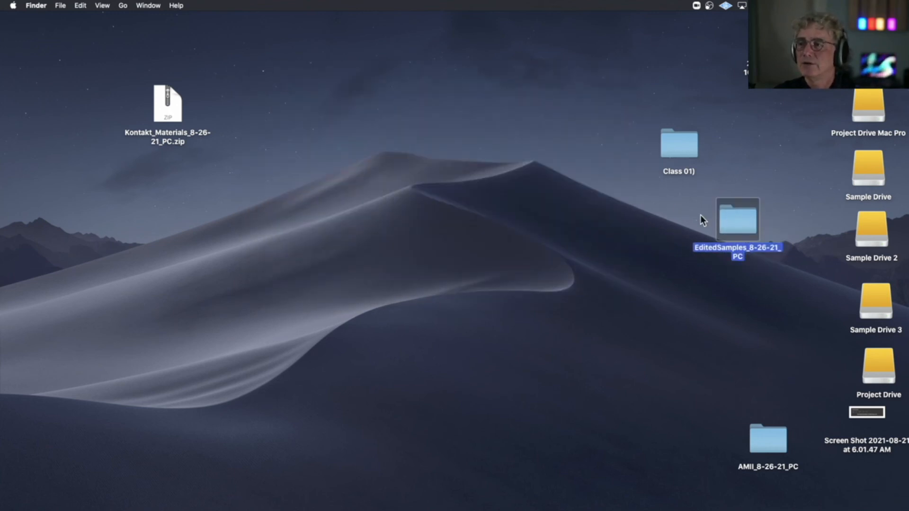
{"action": "right_click", "coordinate": [732, 222]}
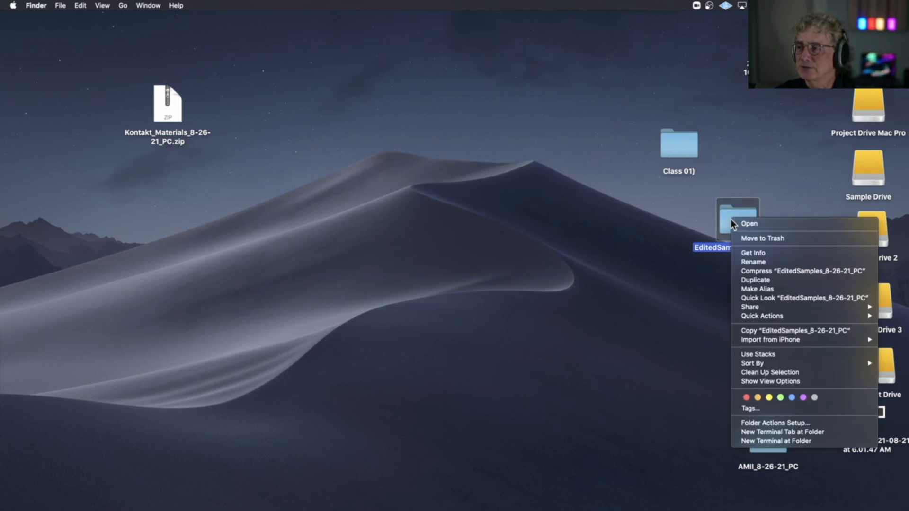
{"action": "left_click", "coordinate": [770, 272]}
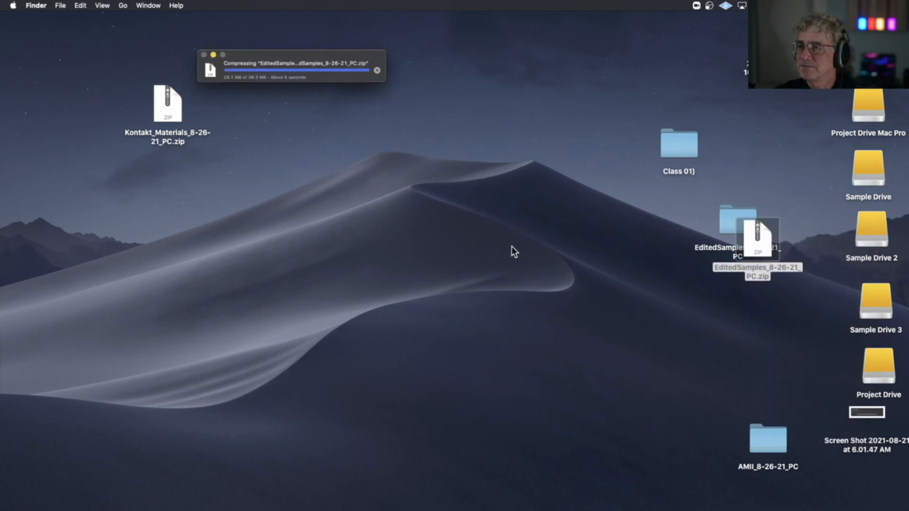
{"action": "left_click_drag", "start_coordinate": [757, 242], "coordinate": [380, 268]}
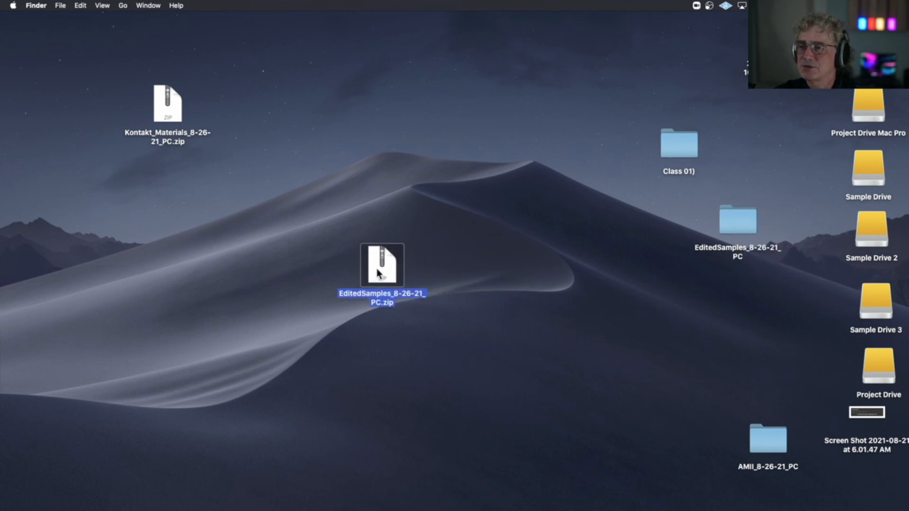